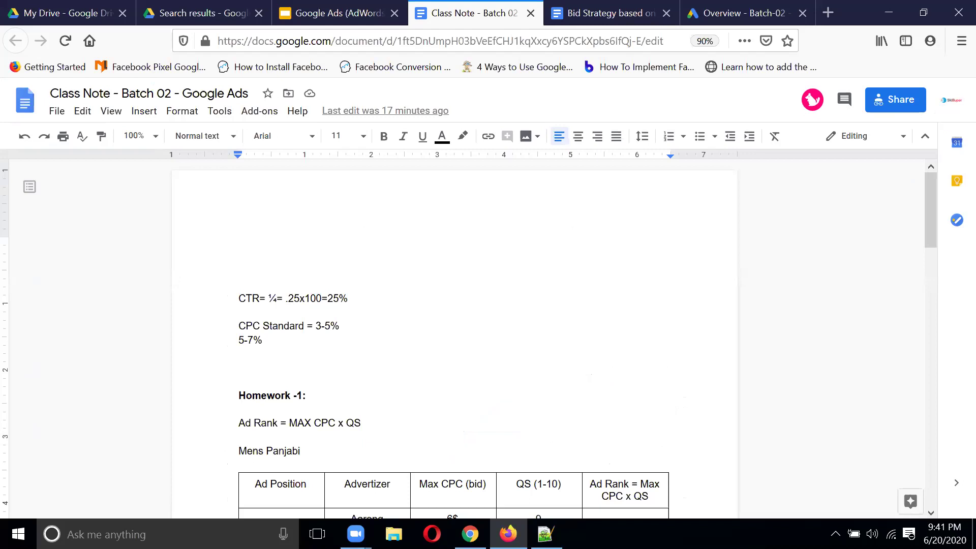
Step: Scroll the class notes down to the Homework-1 Mens Panjabi Ad Rank table
click(639, 252)
click(674, 234)
scroll(608, 285, down, 4)
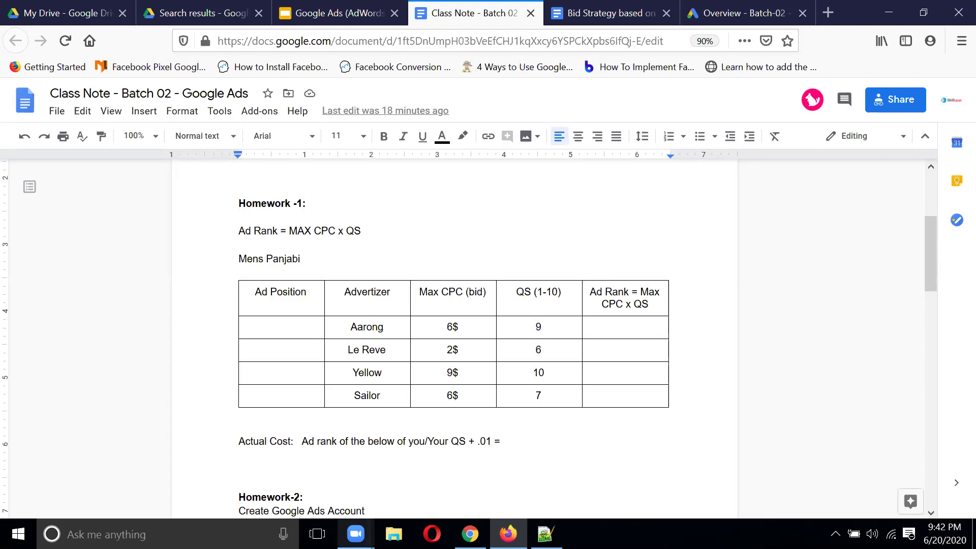
Step: Insert a page break before the 'Facebook Ad Account/Business Manager/Ad Manager Account' heading
mouse_move(356, 534)
click(762, 294)
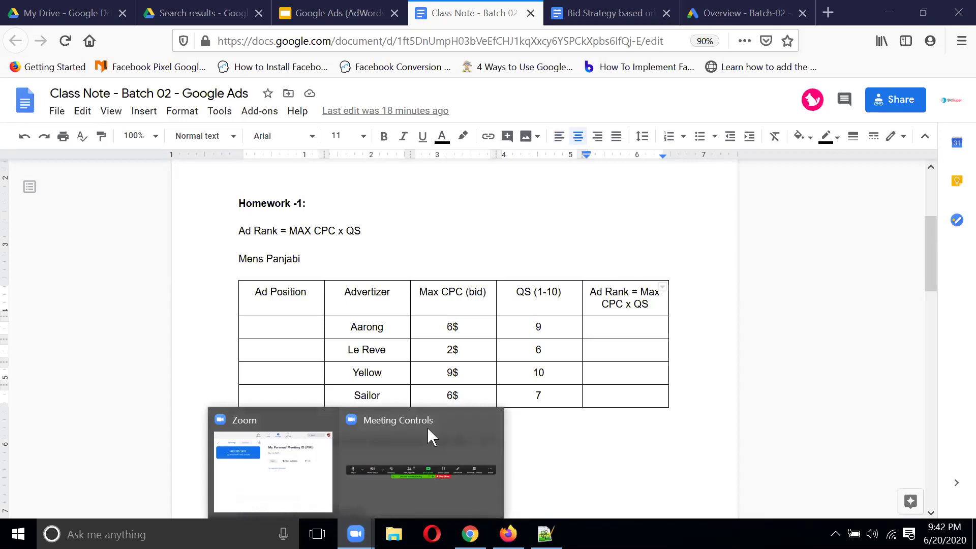
click(427, 430)
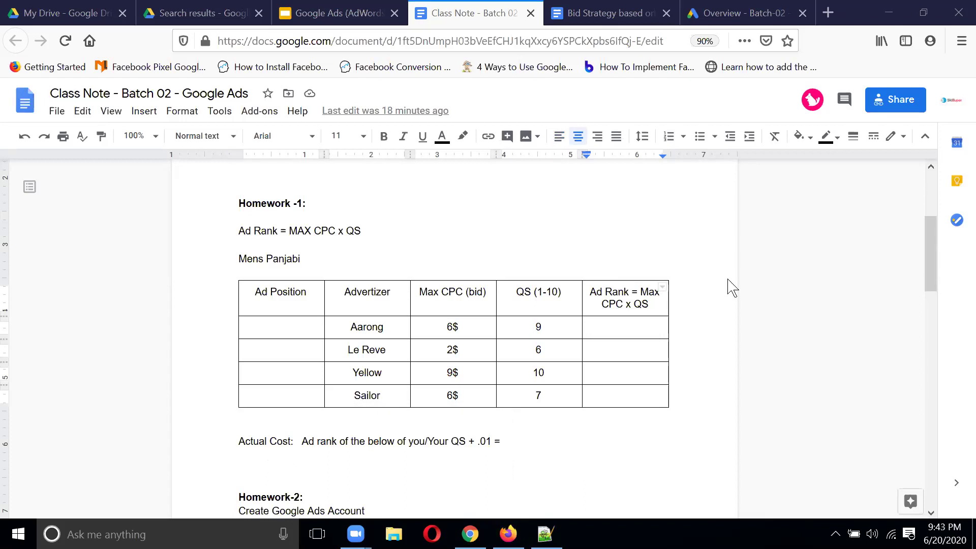
scroll(731, 288, down, 5)
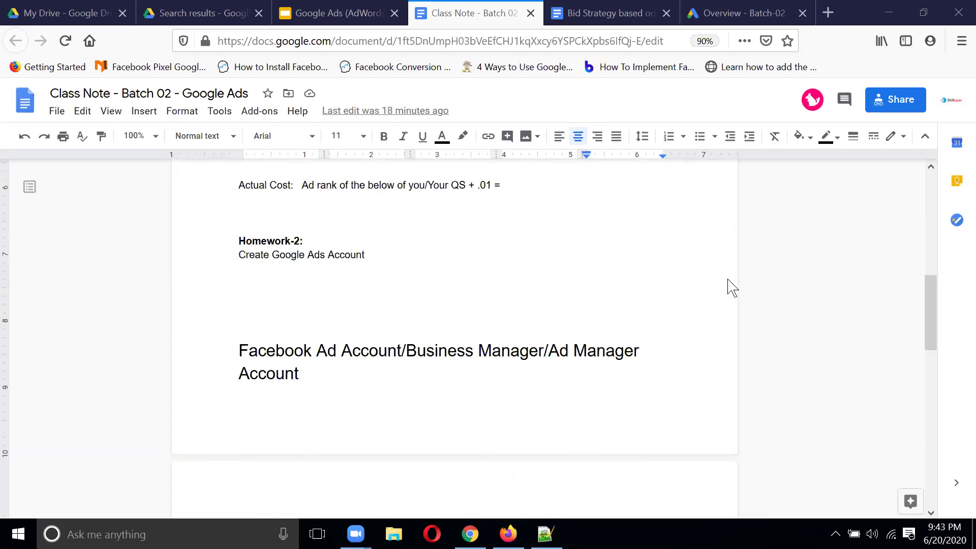
scroll(731, 288, down, 3)
scroll(730, 283, up, 3)
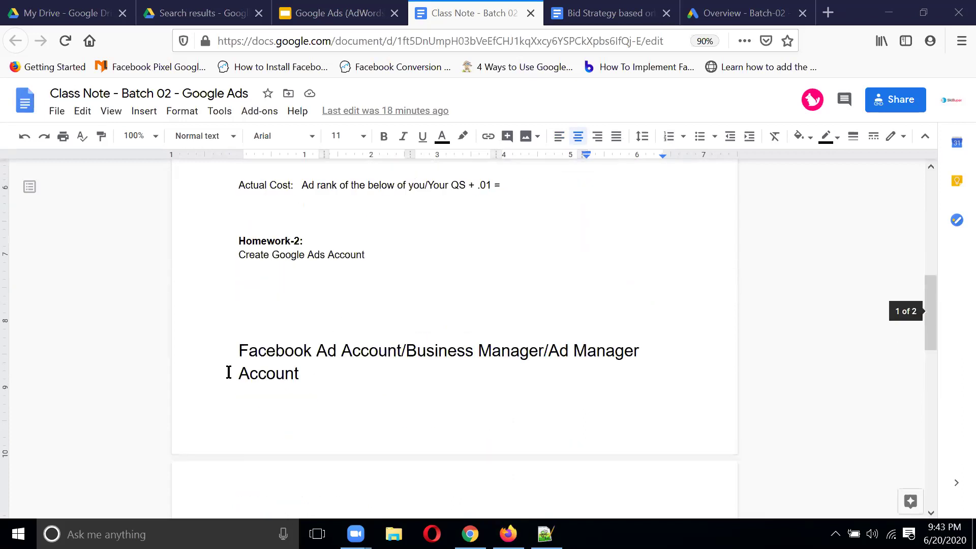
click(240, 350)
key(ctrl+Return)
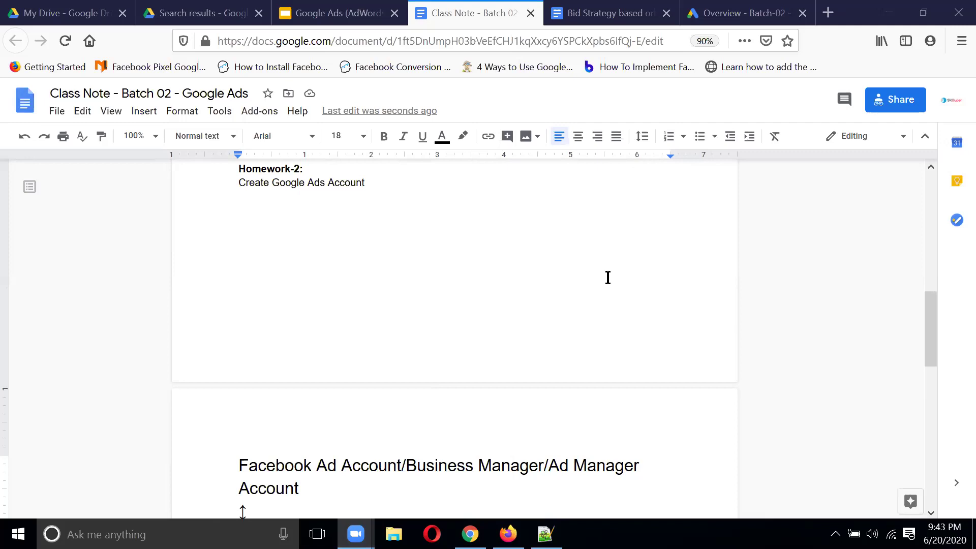
Step: Put the cursor above the CTR line, then switch to the 'Overview - Batch-02' Google Ads tab
scroll(608, 278, up, 5)
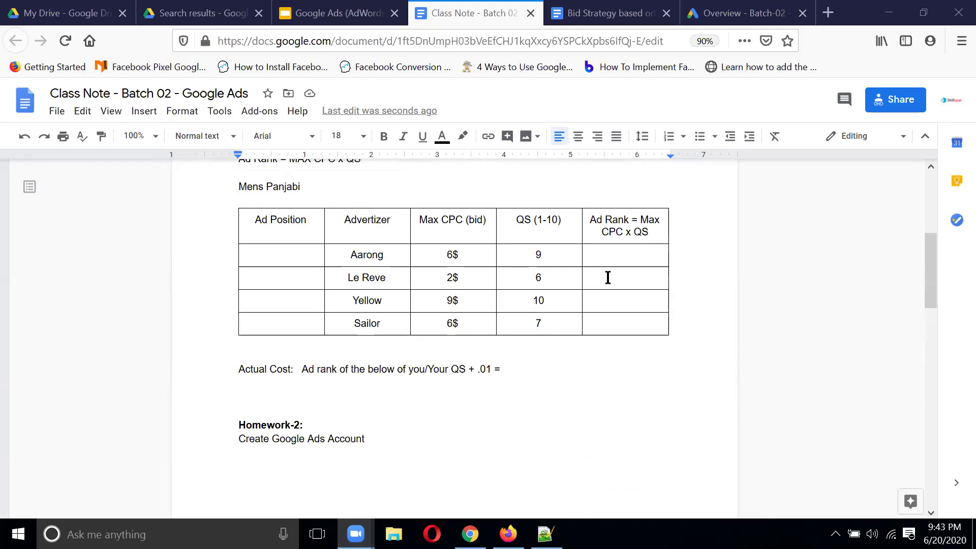
scroll(608, 277, up, 3)
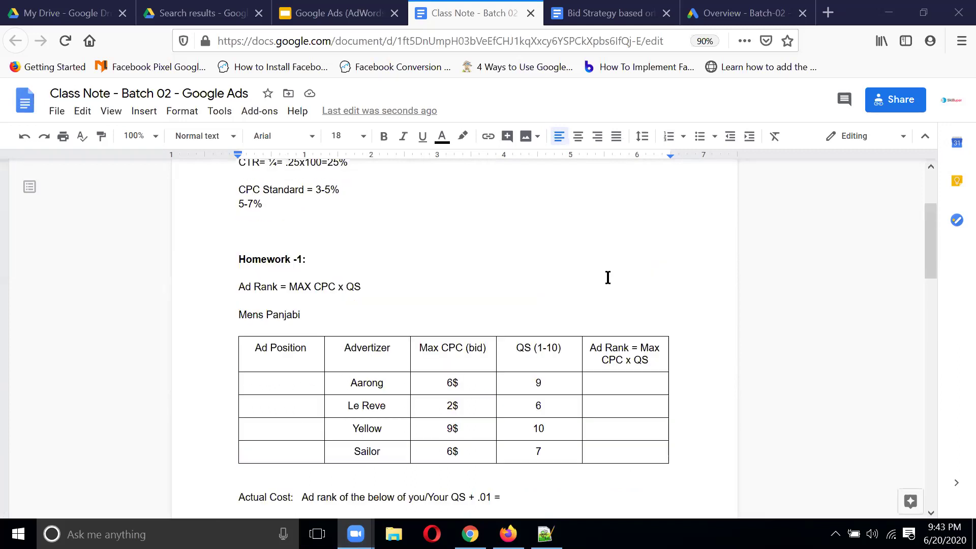
scroll(608, 278, up, 3)
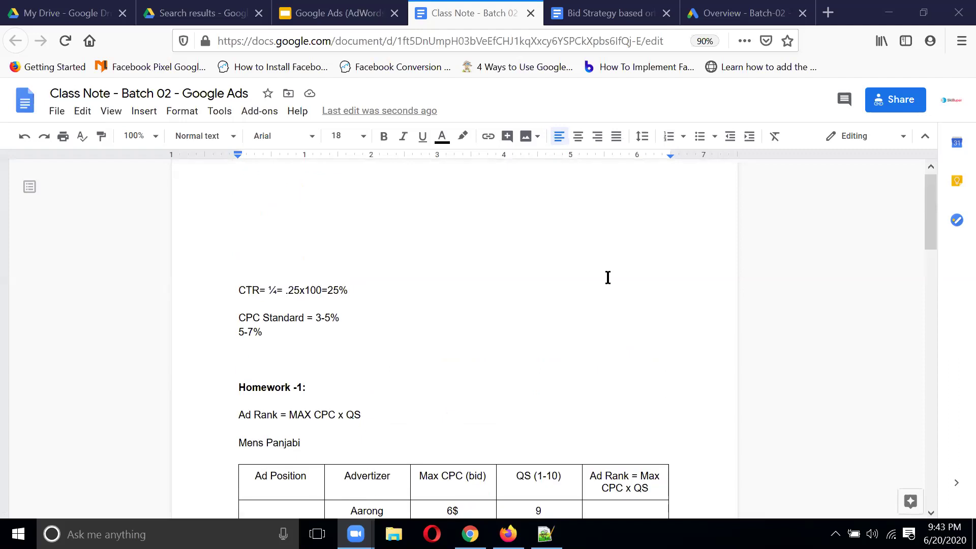
scroll(608, 277, down, 2)
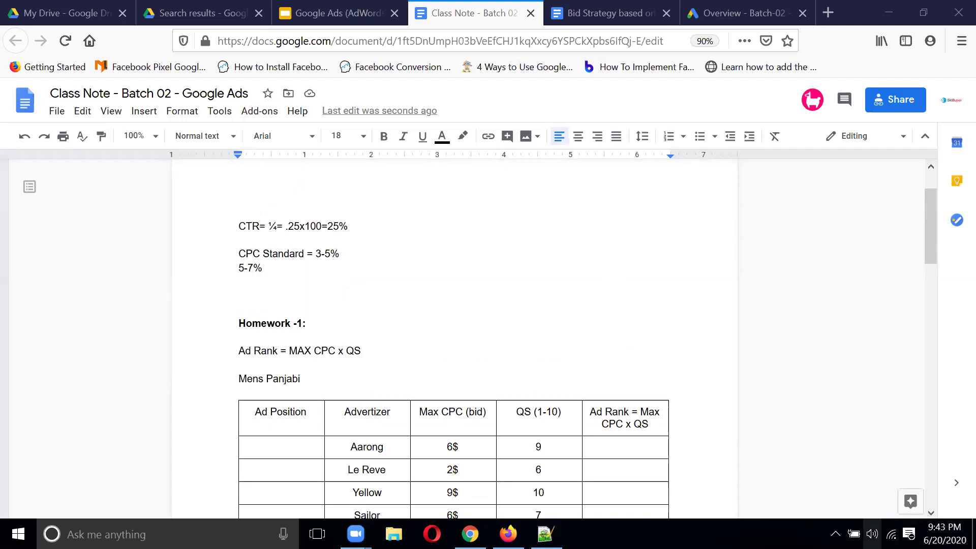
click(872, 533)
click(678, 504)
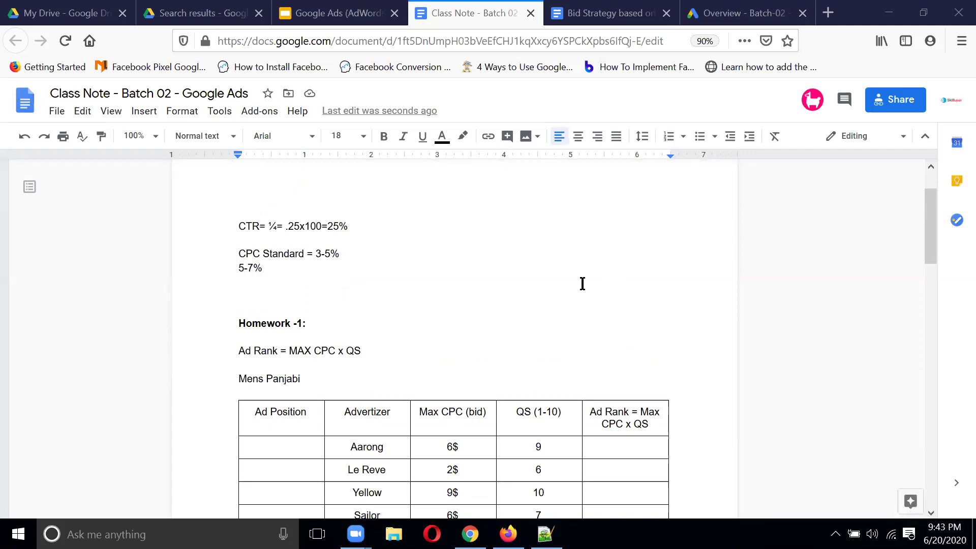
scroll(582, 284, up, 2)
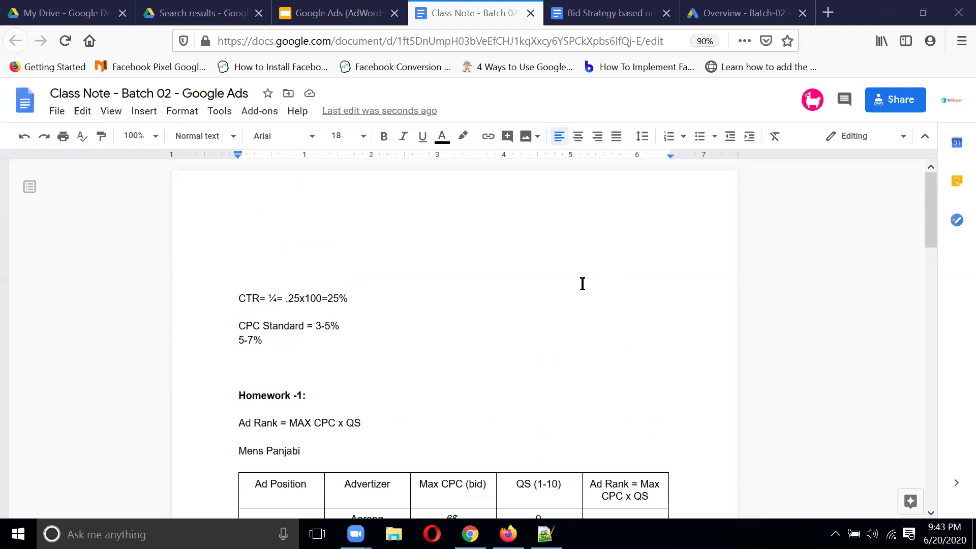
click(556, 273)
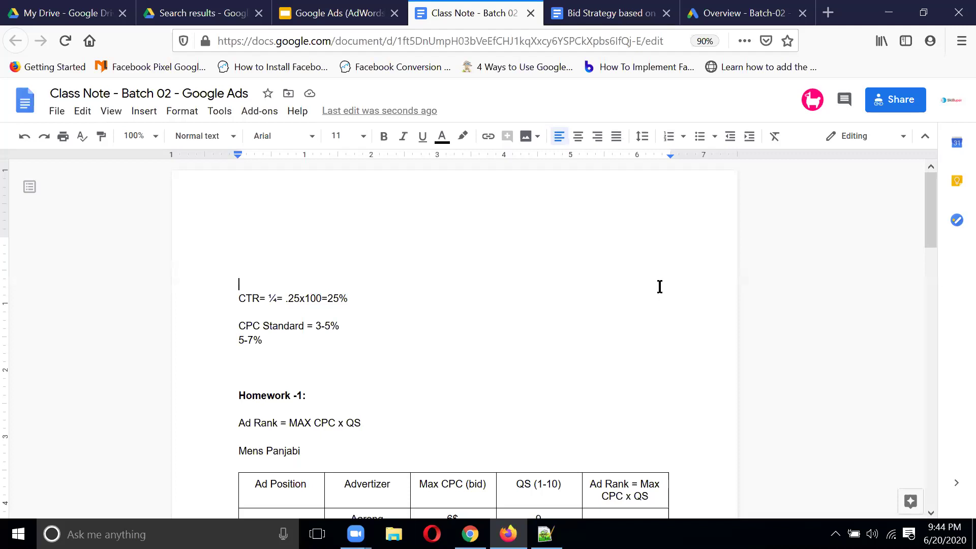
click(732, 12)
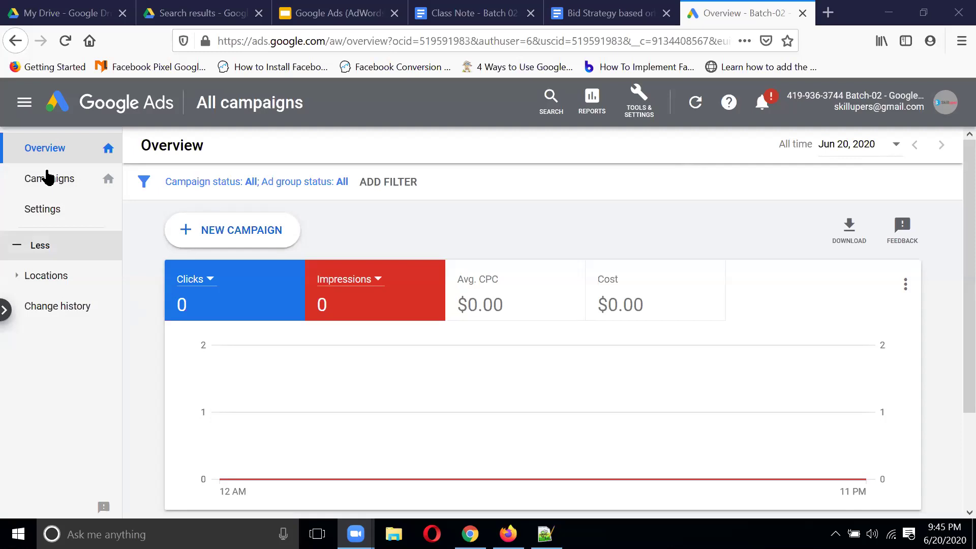
Step: Open the Campaigns list and its Modify columns for campaigns dialog
click(54, 196)
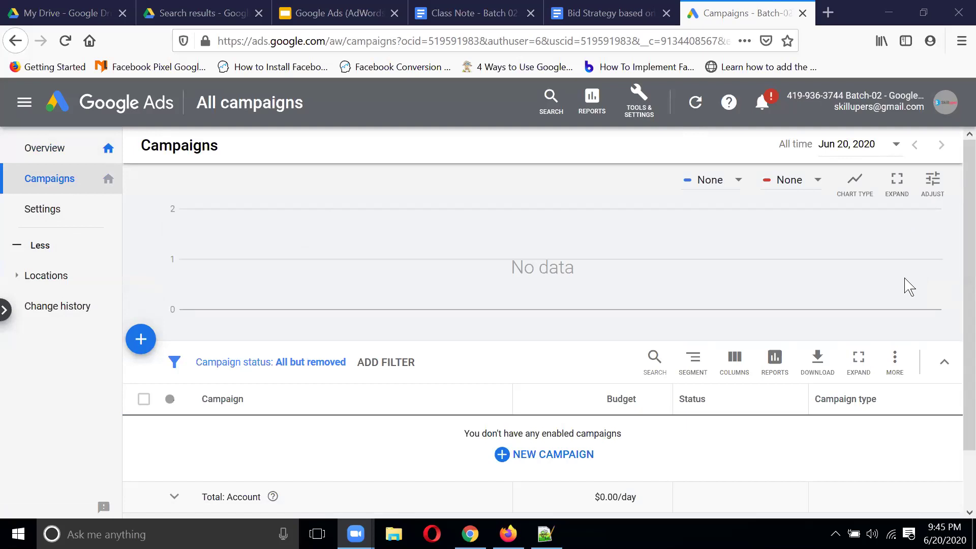
click(895, 362)
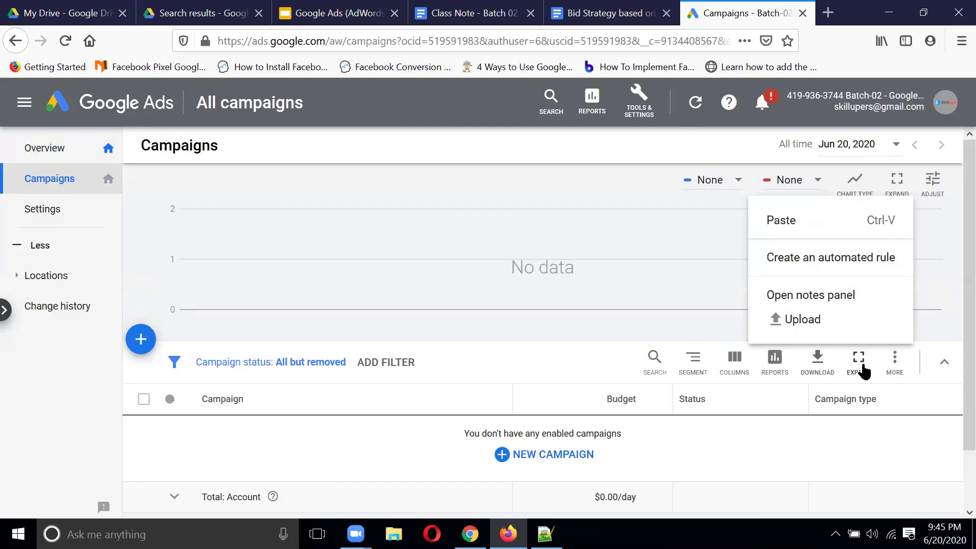
click(738, 365)
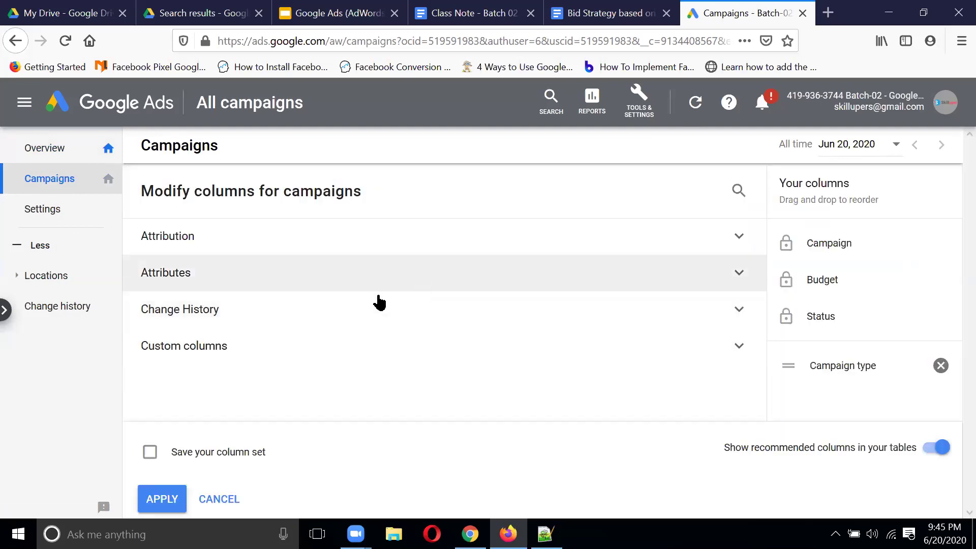
Step: Expand the Attribution, Attributes, Change History and Custom columns groups
click(246, 238)
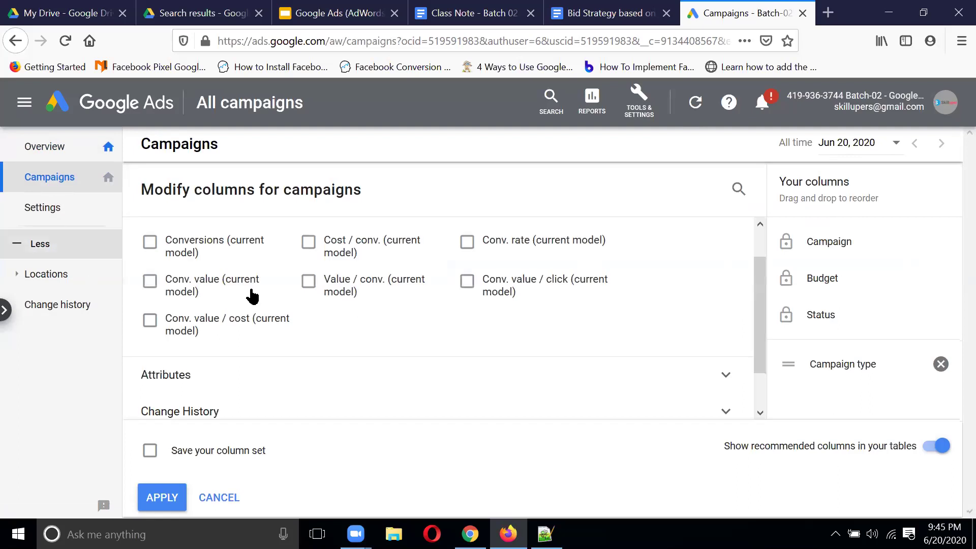
scroll(628, 248, down, 2)
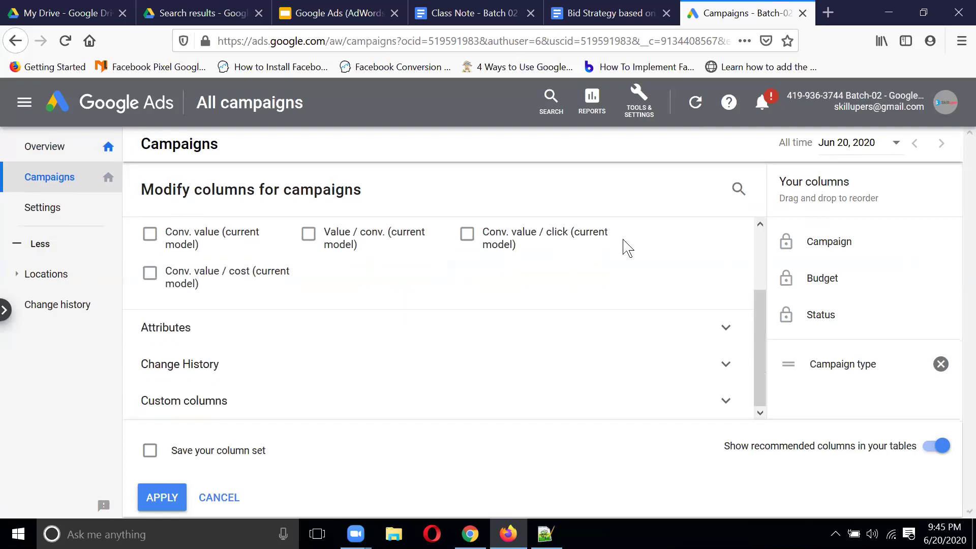
click(264, 342)
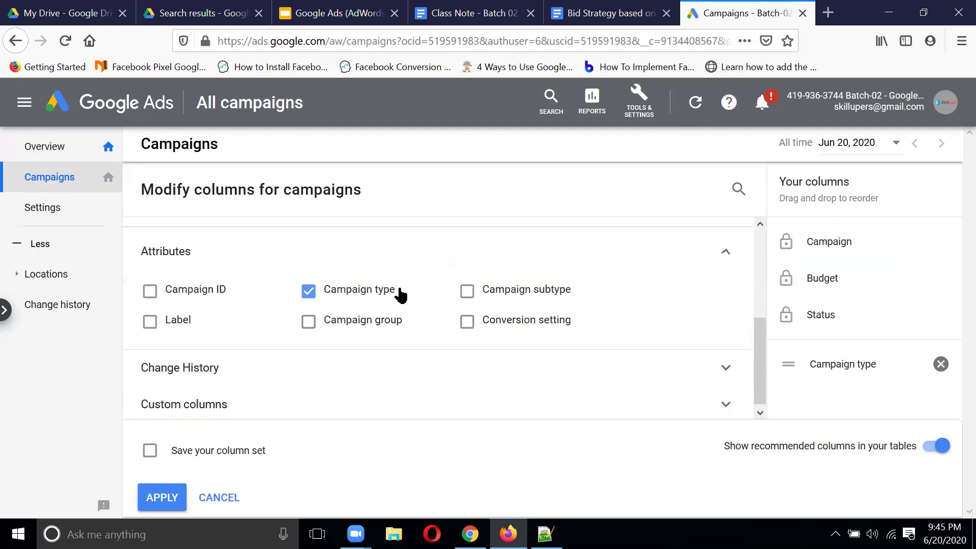
click(272, 365)
click(255, 392)
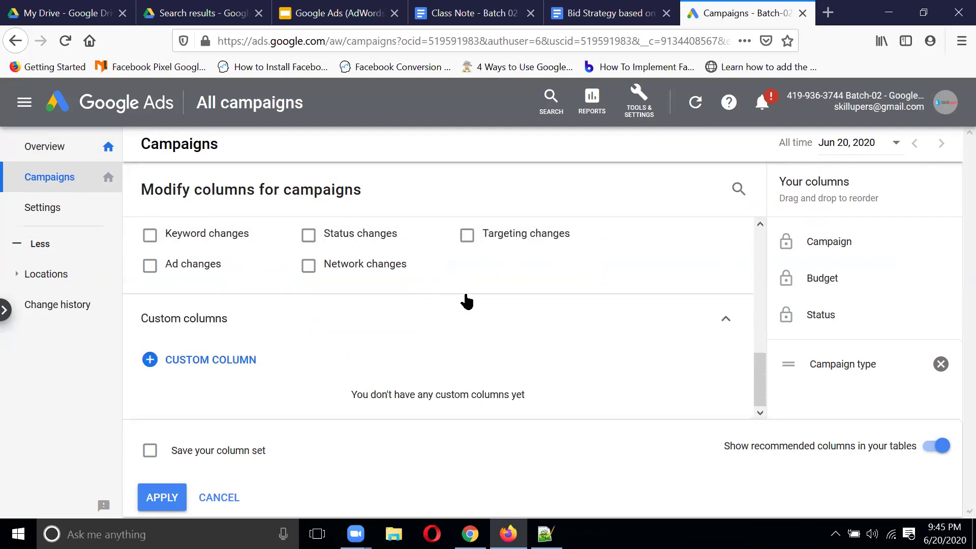
scroll(467, 302, up, 5)
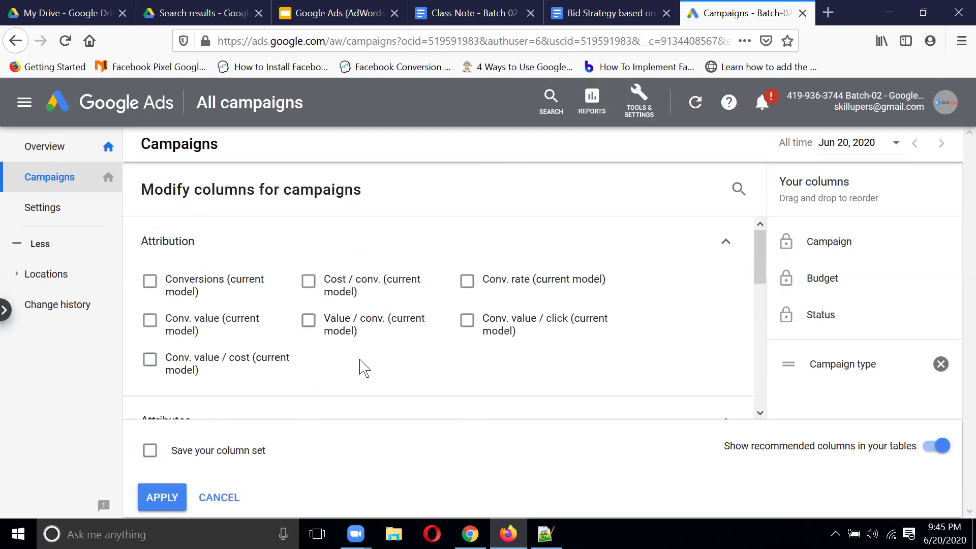
Step: Go to Tools & Settings > Billing > Promotions to reach the New billing setup page
click(640, 109)
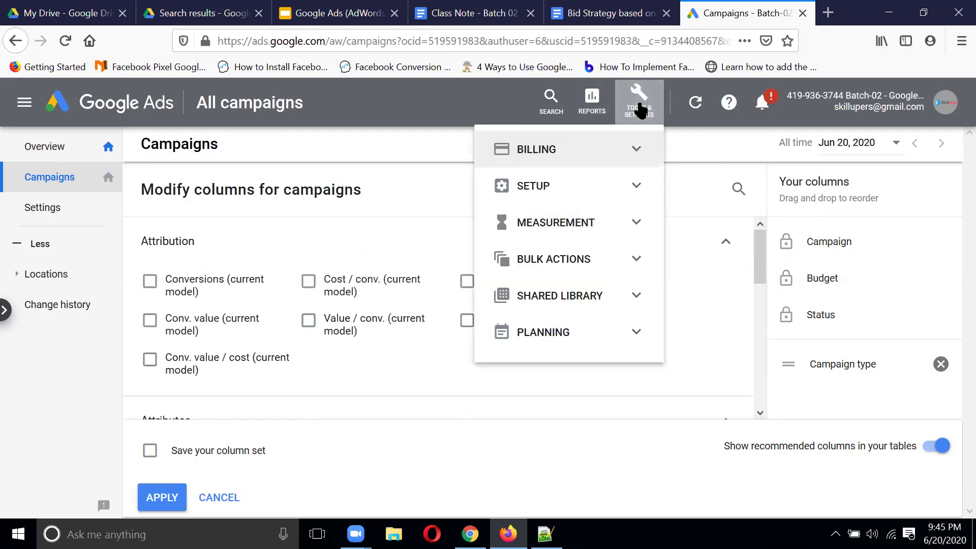
click(638, 151)
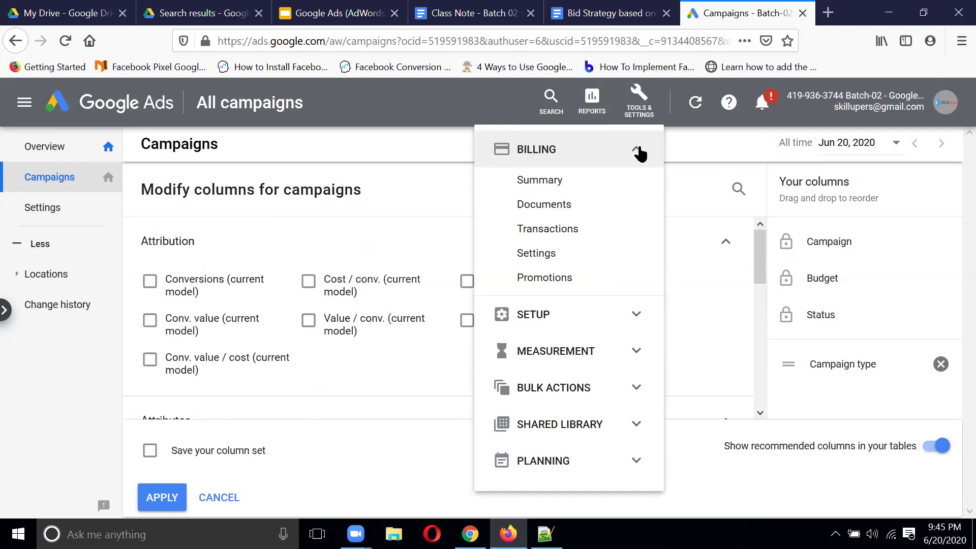
click(566, 283)
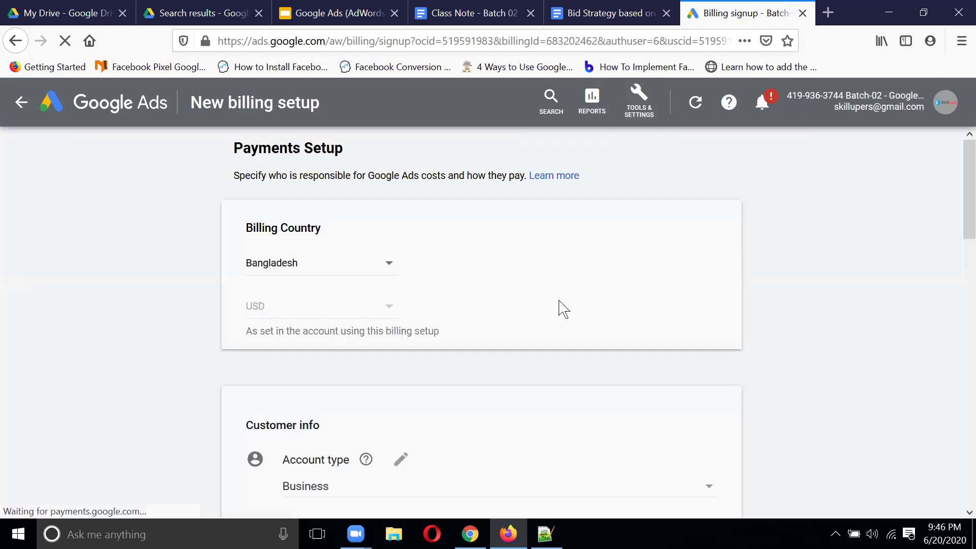
Step: Tick 'I agree to the Google Ads terms and conditions' on the billing setup form
scroll(560, 266, down, 3)
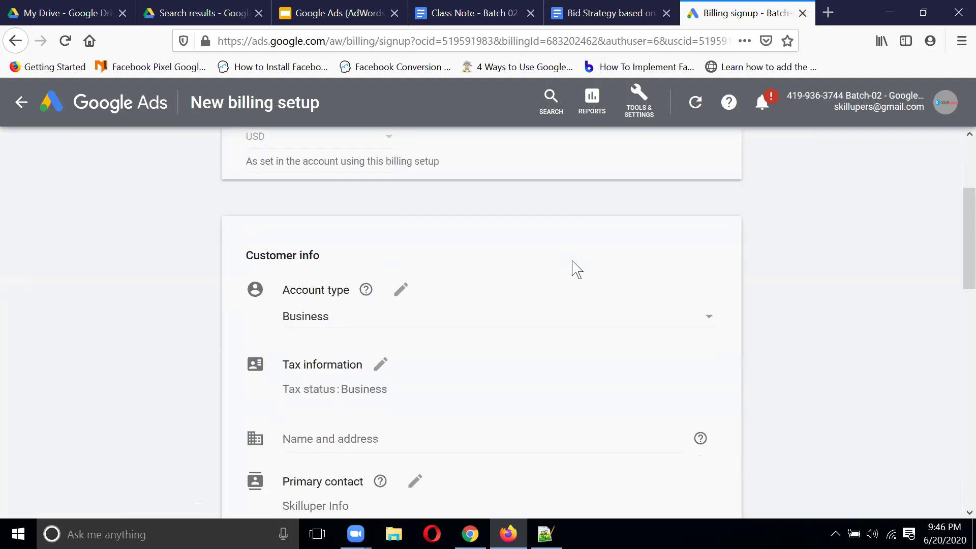
scroll(575, 268, down, 10)
scroll(636, 285, down, 5)
scroll(656, 299, down, 10)
click(252, 343)
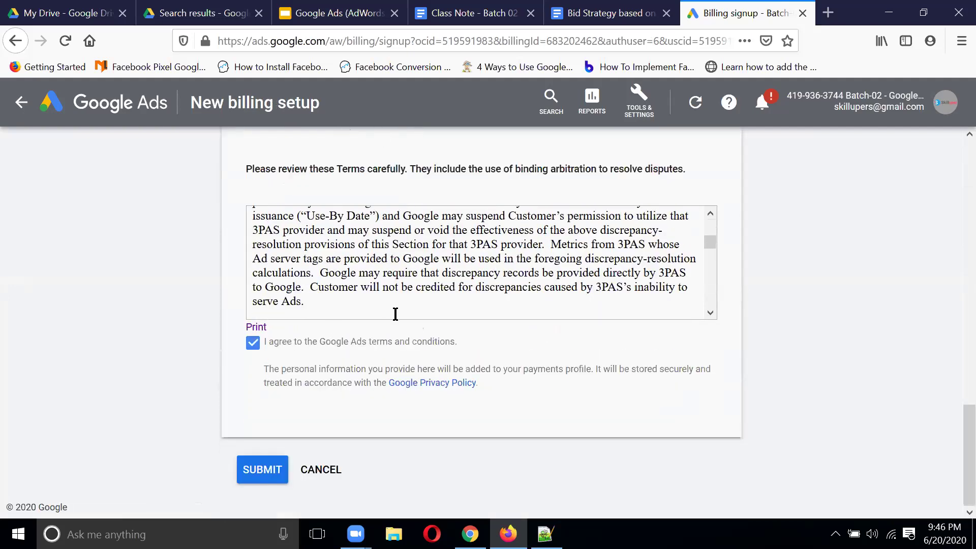
scroll(446, 311, down, 8)
scroll(432, 298, up, 15)
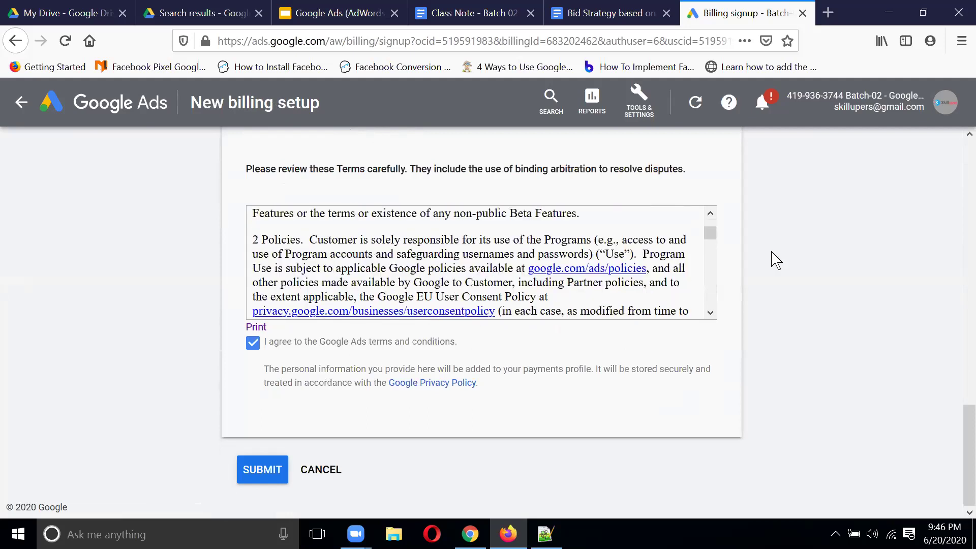
scroll(660, 229, up, 4)
Step: Browse the Setup and Billing sections of Tools & Settings, then return to the Overview
click(641, 120)
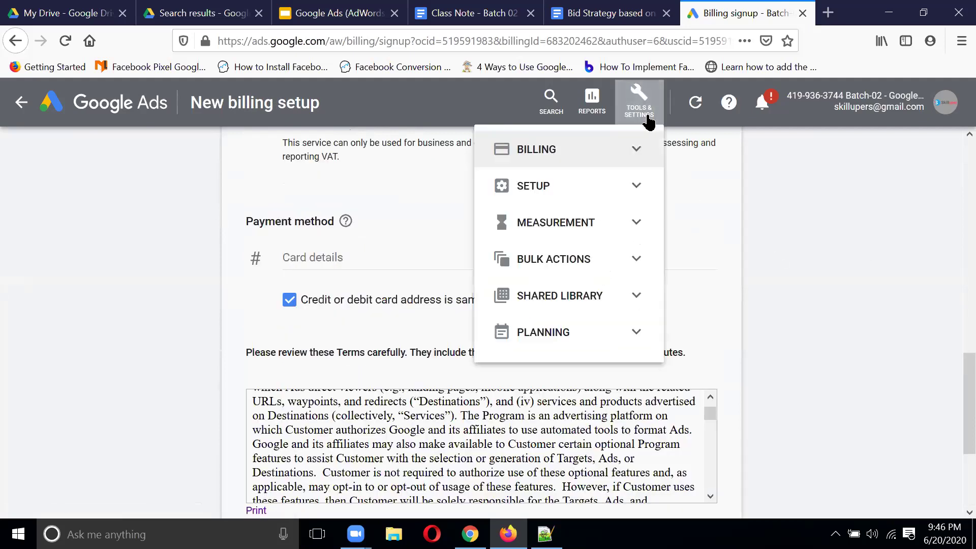
click(634, 187)
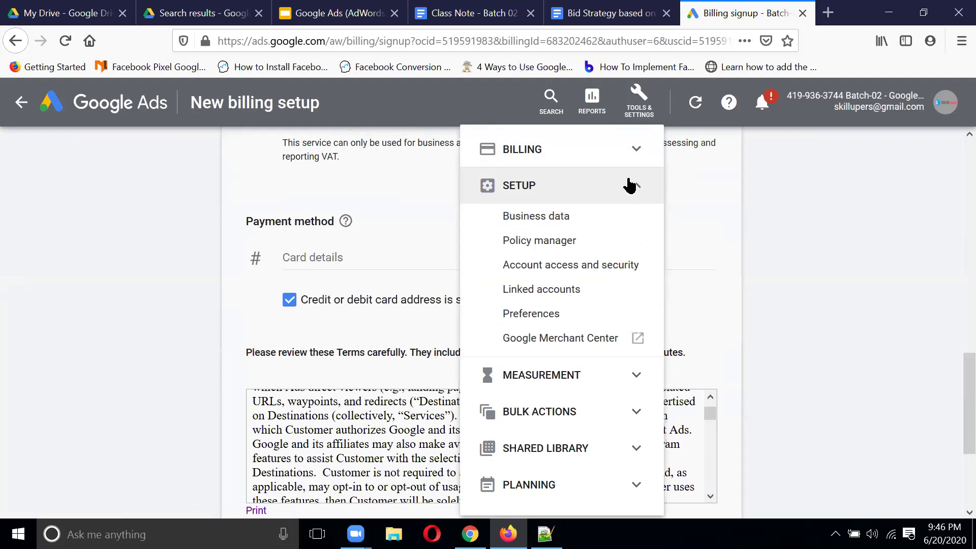
click(632, 148)
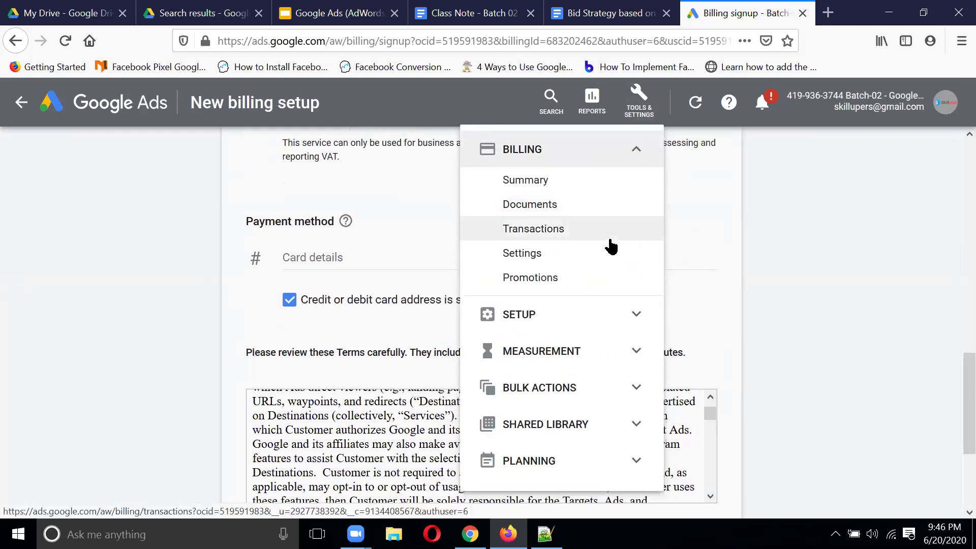
click(143, 336)
scroll(623, 257, down, 3)
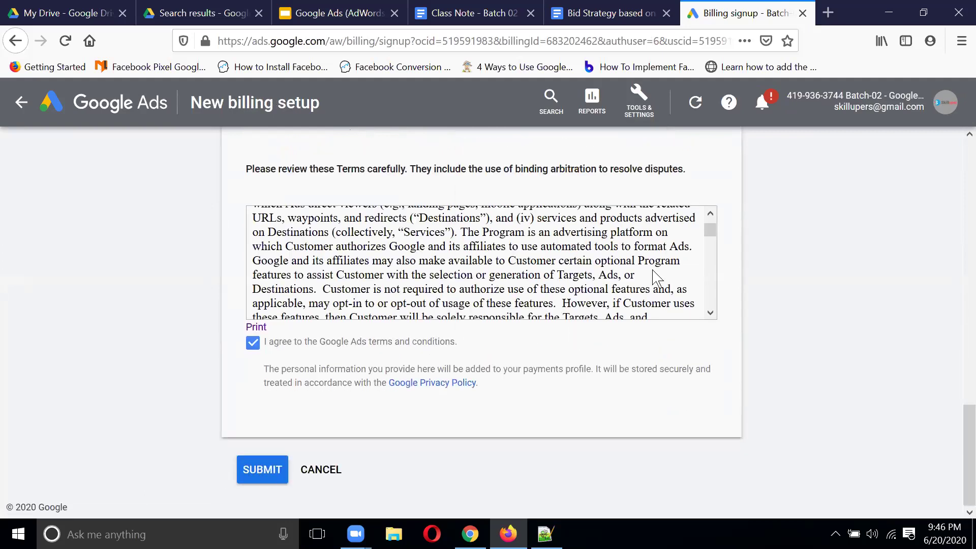
scroll(640, 267, up, 5)
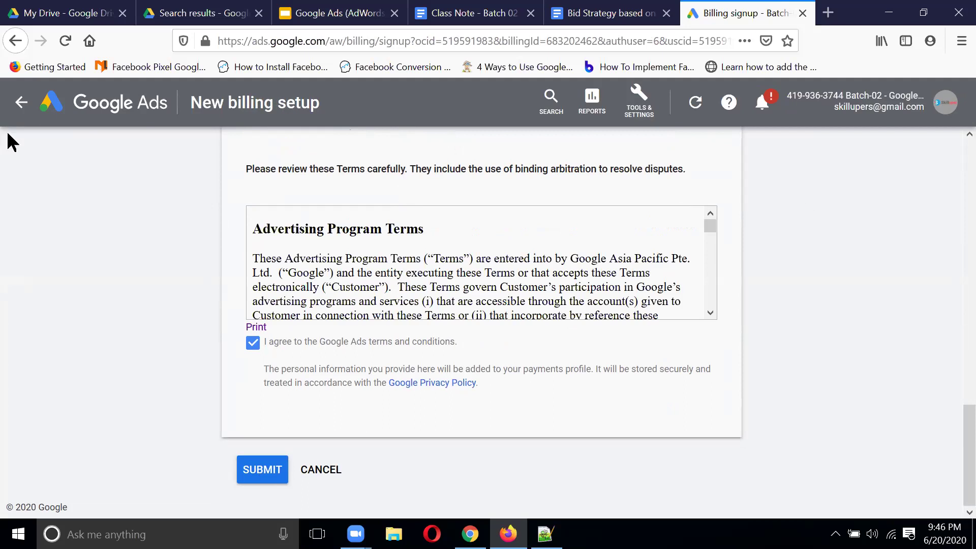
click(102, 104)
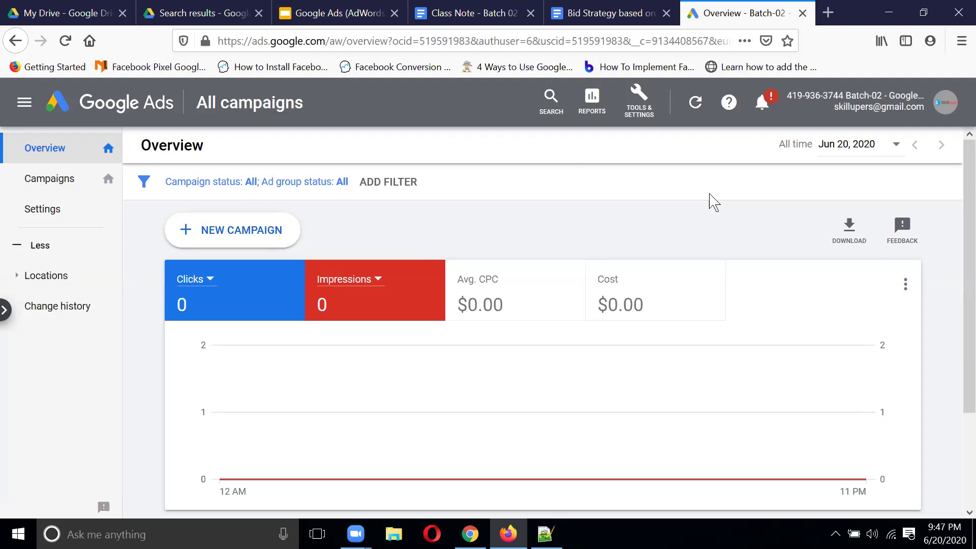
Step: Open and close the Tools & Settings menu and the campaign search on the Overview
click(645, 98)
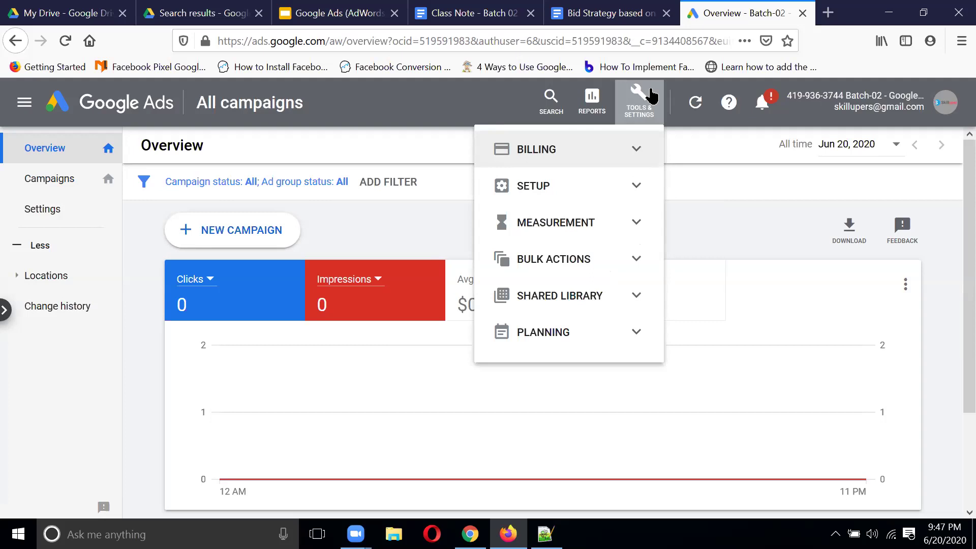
click(459, 110)
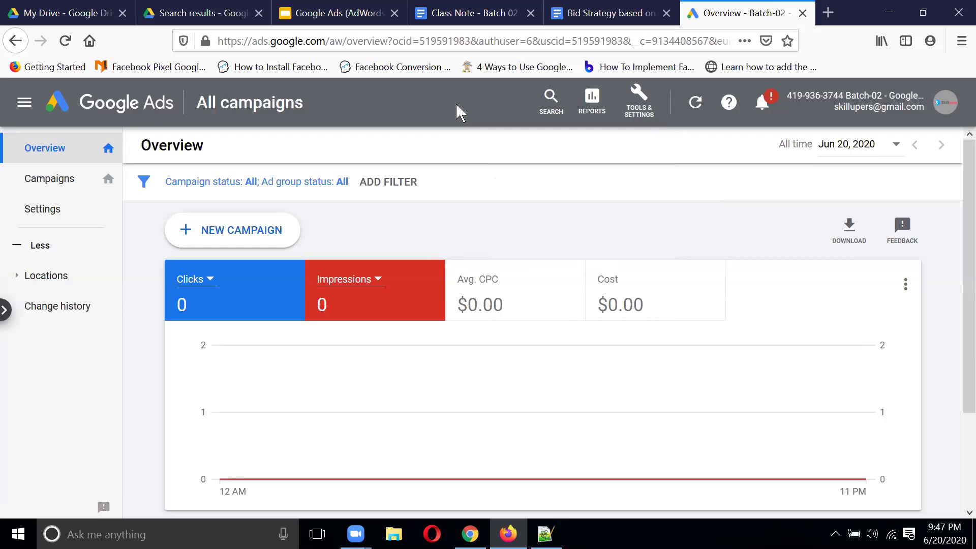
click(551, 97)
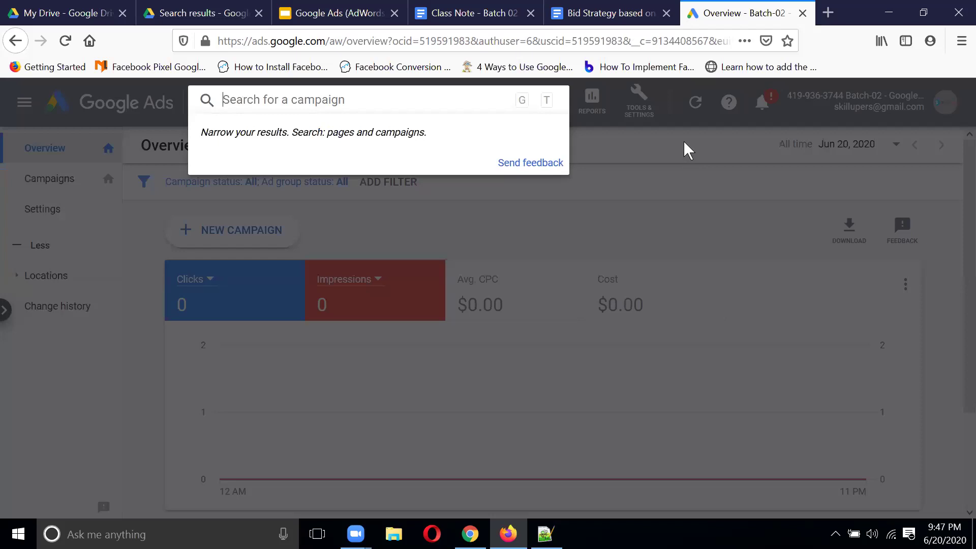
click(686, 155)
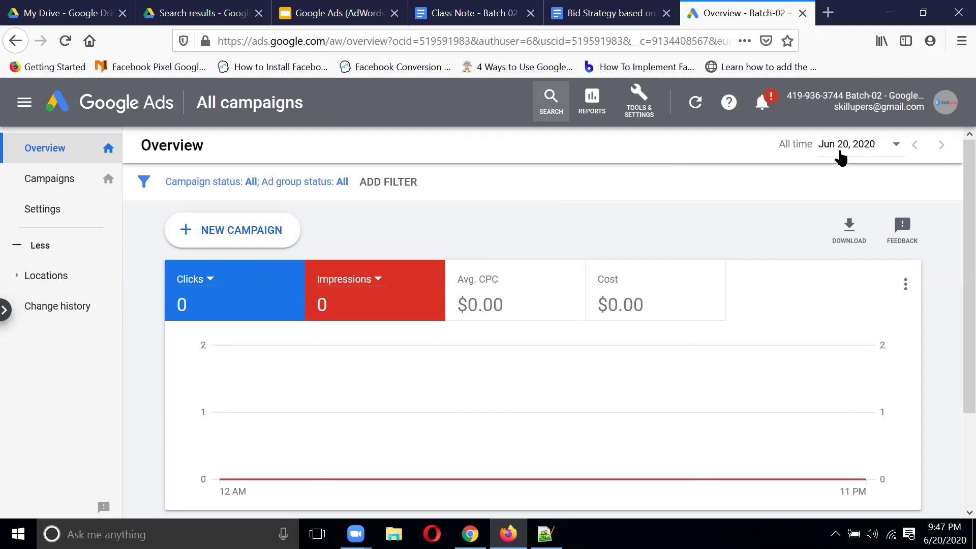
click(61, 187)
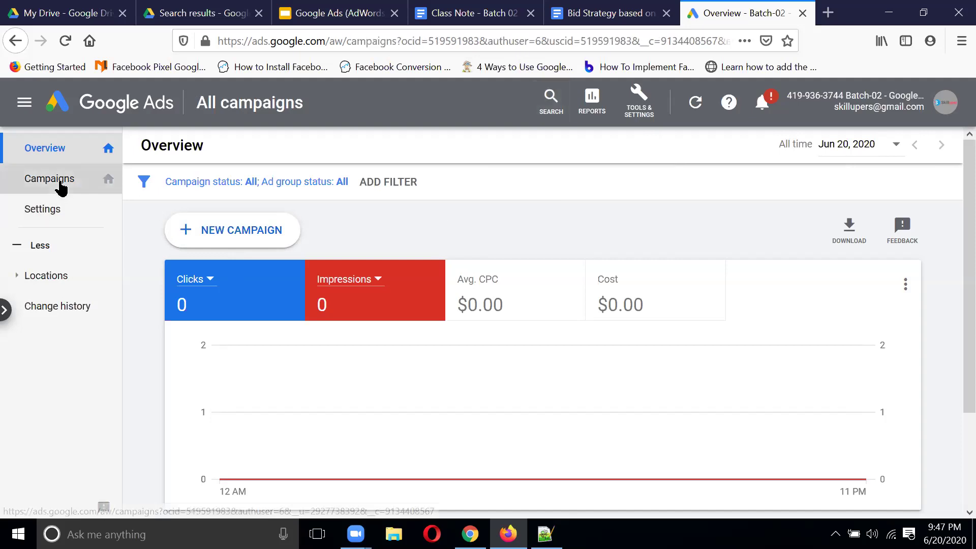
Step: Create a new campaign from the Campaigns list using the blue + button
click(64, 152)
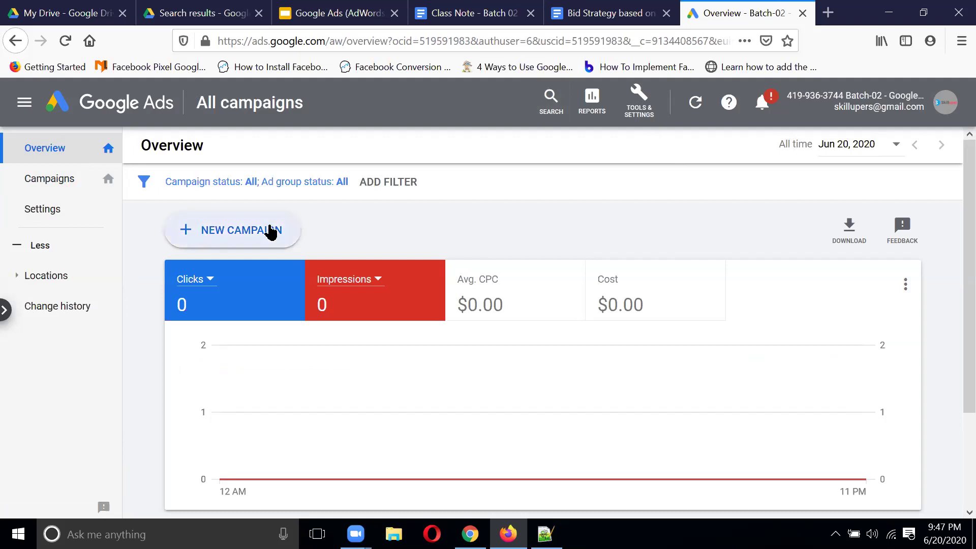
click(60, 186)
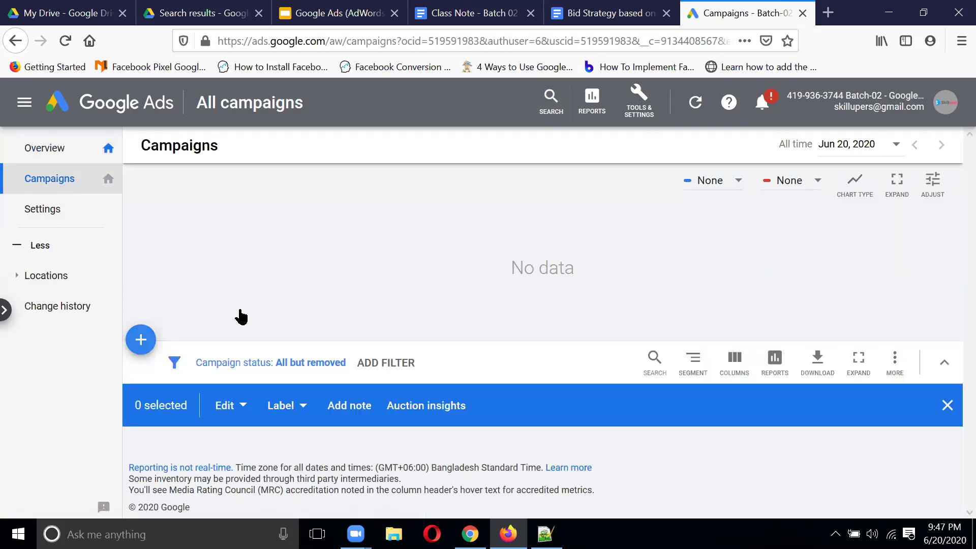
click(143, 340)
click(208, 395)
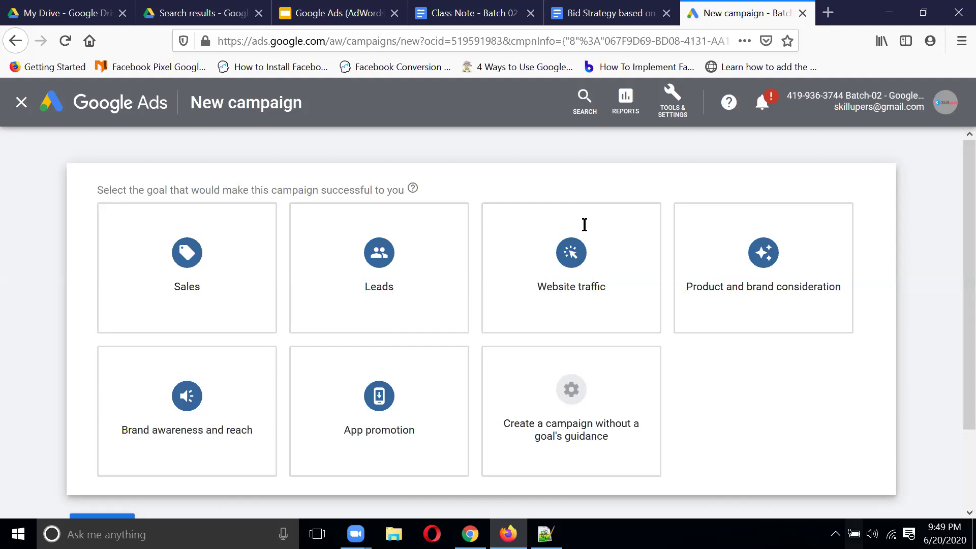
Step: At the top of the class notes, type 'Brand' and 'Brand ding' on separate lines
key(ctrl+Tab)
key(Return)
key(Return)
key(Return)
key(Return)
key(Return)
key(Return)
key(Return)
key(Return)
key(Return)
key(Return)
key(Return)
key(Return)
key(Return)
key(Return)
key(Return)
key(Return)
key(Return)
key(Return)
key(Return)
key(Return)
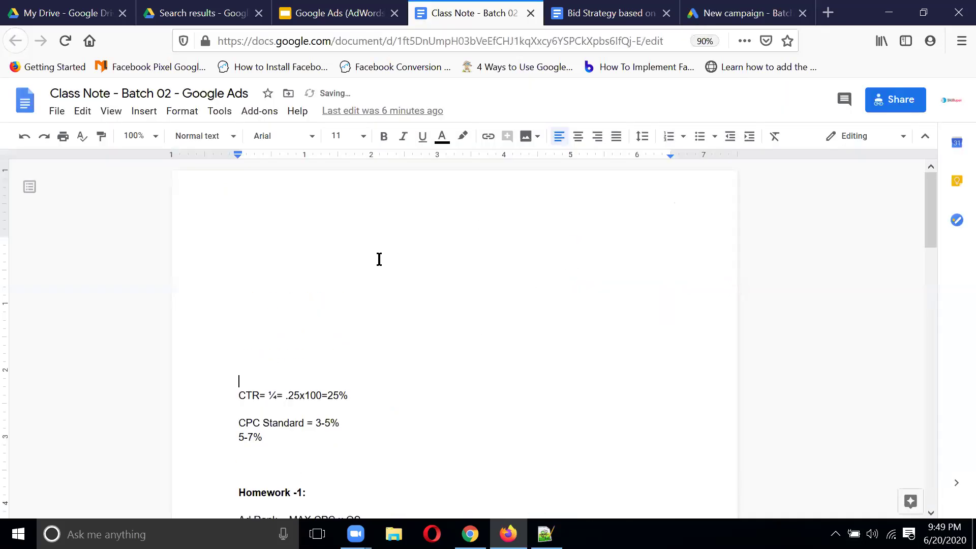
key(Return)
key(Return)
key(Return)
key(Return)
key(Return)
key(Return)
key(Return)
key(Return)
key(Return)
key(Return)
key(Return)
key(Return)
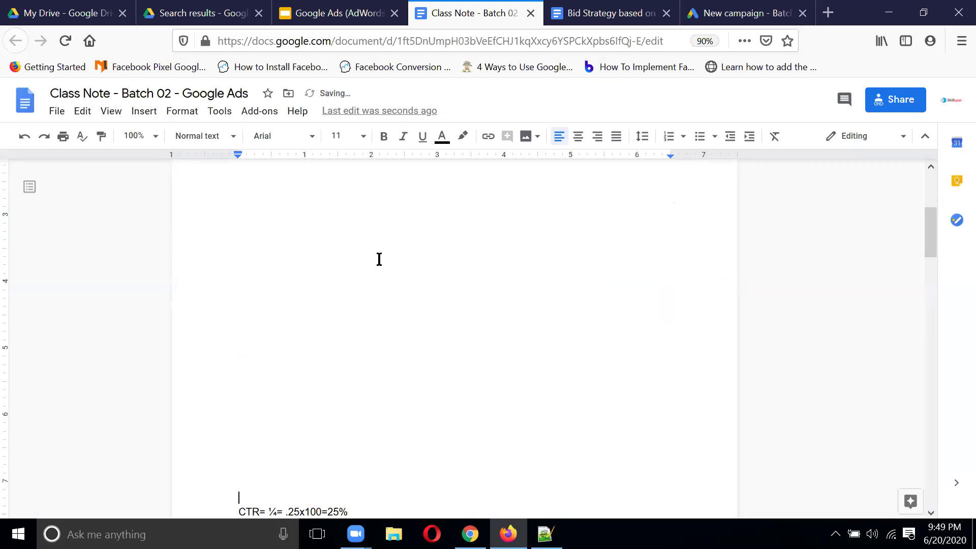
key(ctrl+Home)
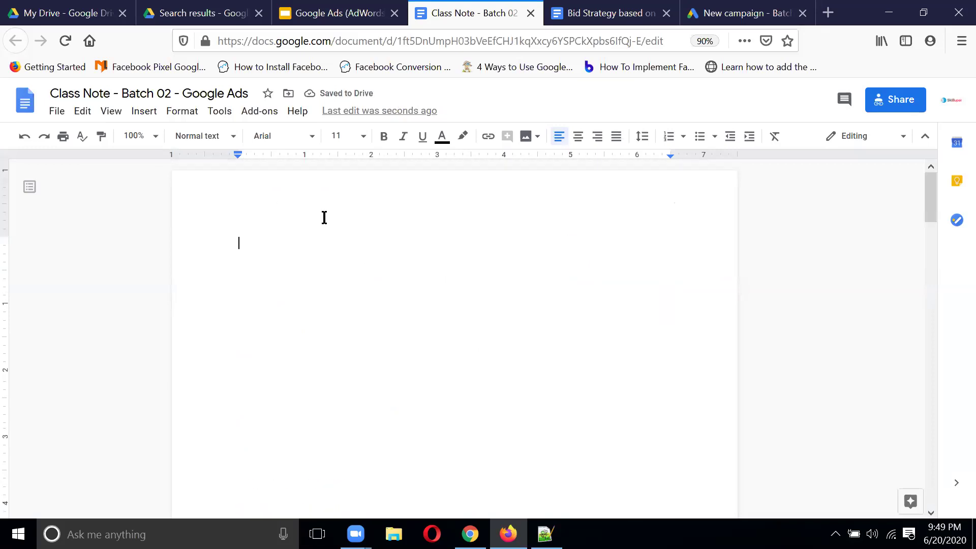
text(Brand)
key(Return)
text(Brand din)
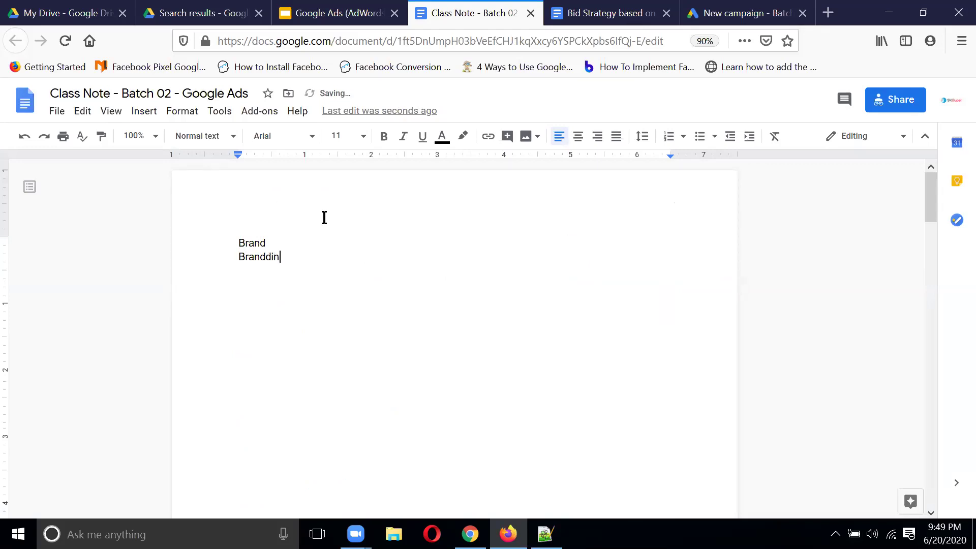
text(g)
Step: Make both lines bold 24 pt and correct 'Brandding' to 'Branding'
drag(309, 251, 202, 233)
click(363, 137)
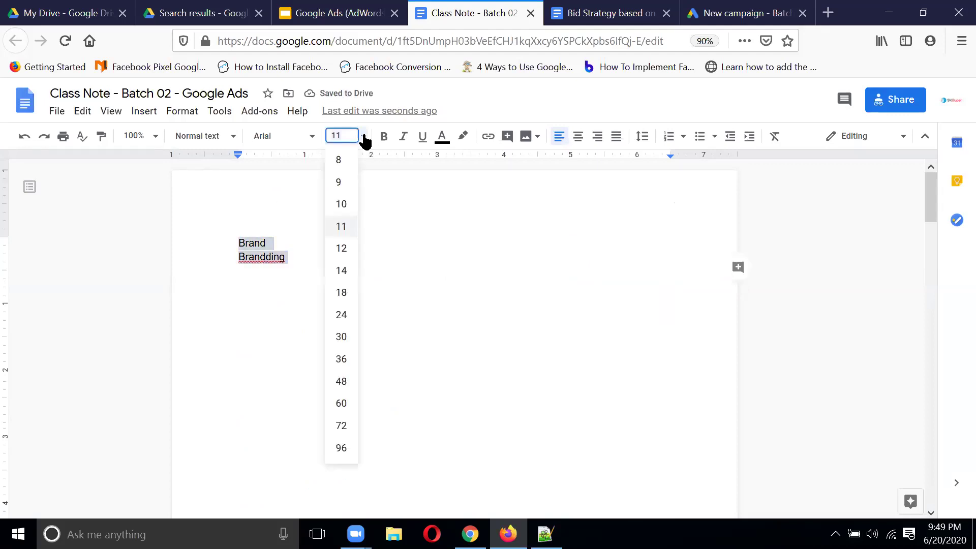
click(341, 316)
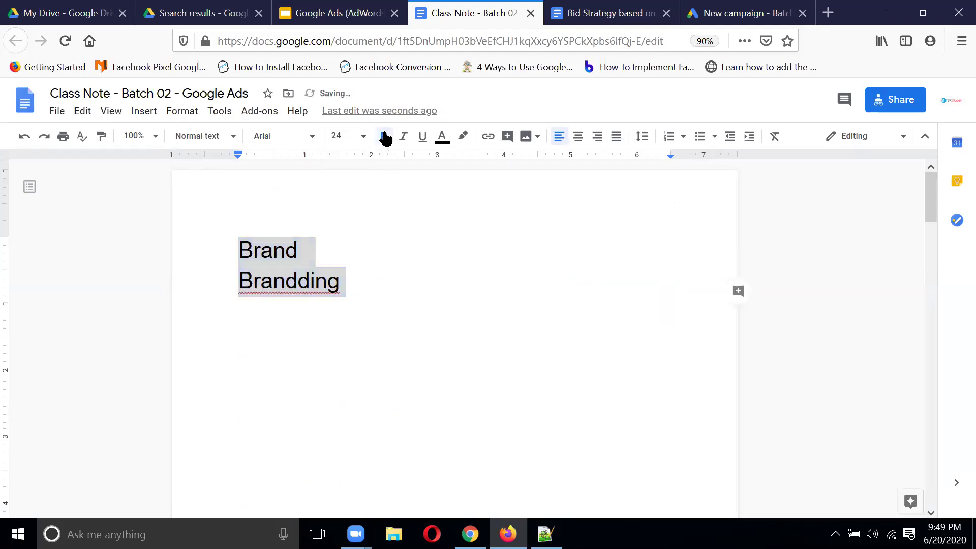
click(385, 137)
right_click(309, 283)
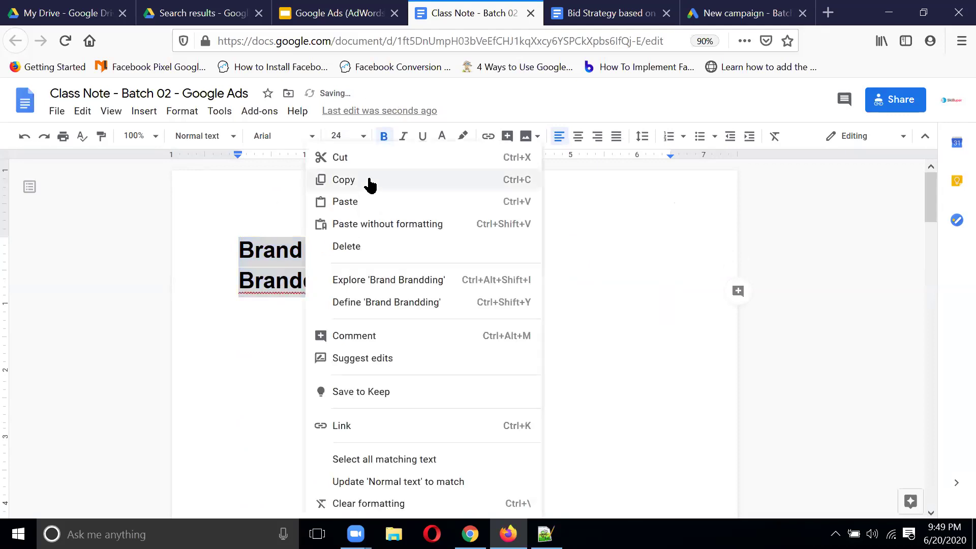
click(266, 353)
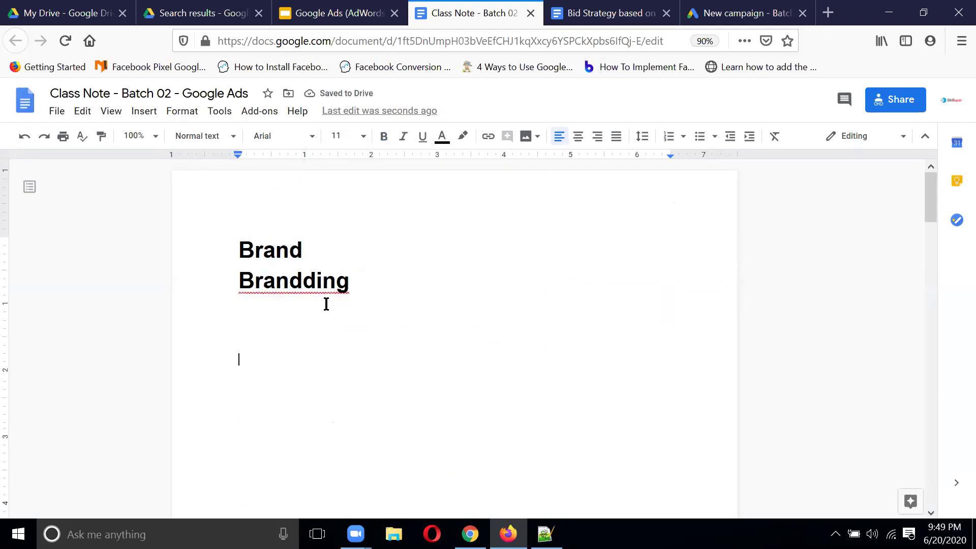
right_click(321, 282)
click(364, 317)
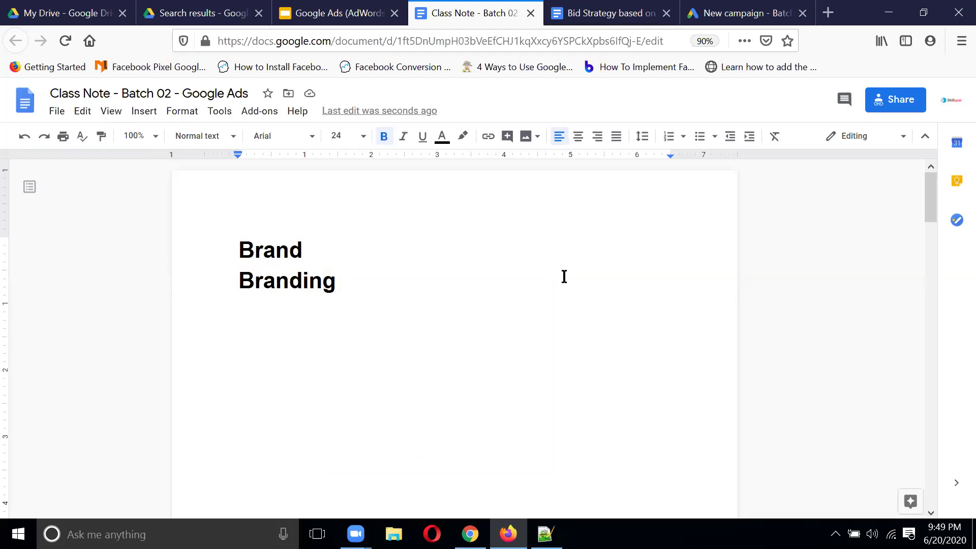
Step: Type 'Market', 'Marketplace' and 'Marketing' on their own lines, then zoom to 100%
key(Return)
key(Return)
text(Market)
key(Return)
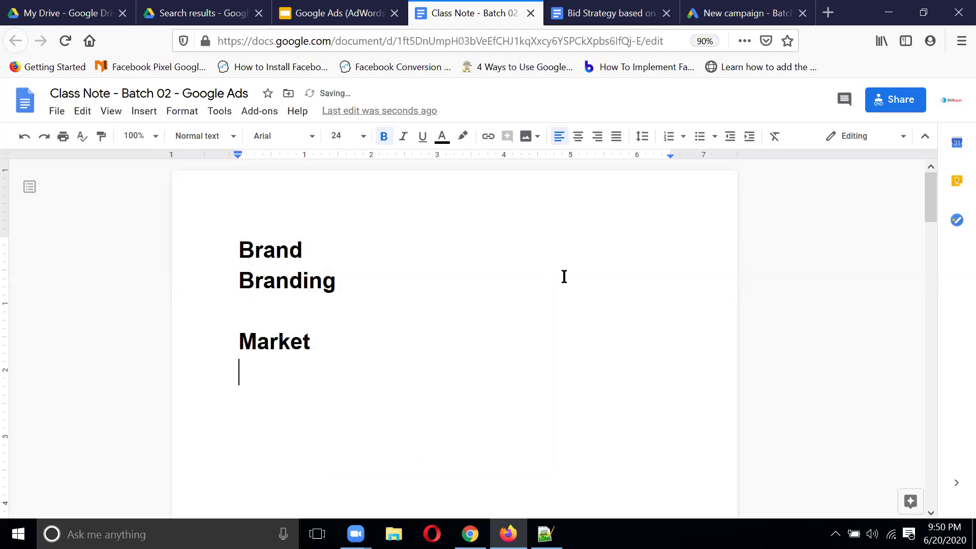
text(Marketing)
key(BackSpace)
key(BackSpace)
key(BackSpace)
key(BackSpace)
text(place)
key(Return)
text(Marketing)
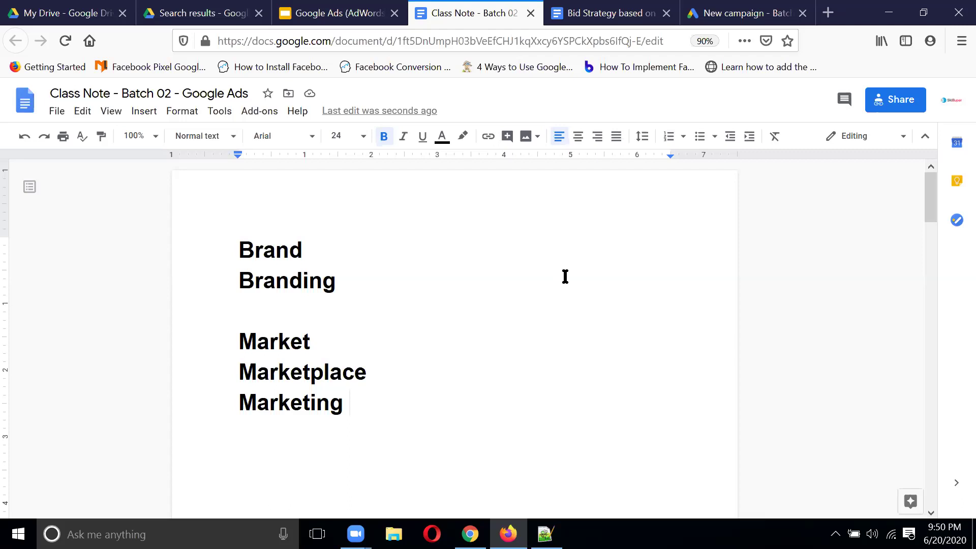
key(ctrl+0)
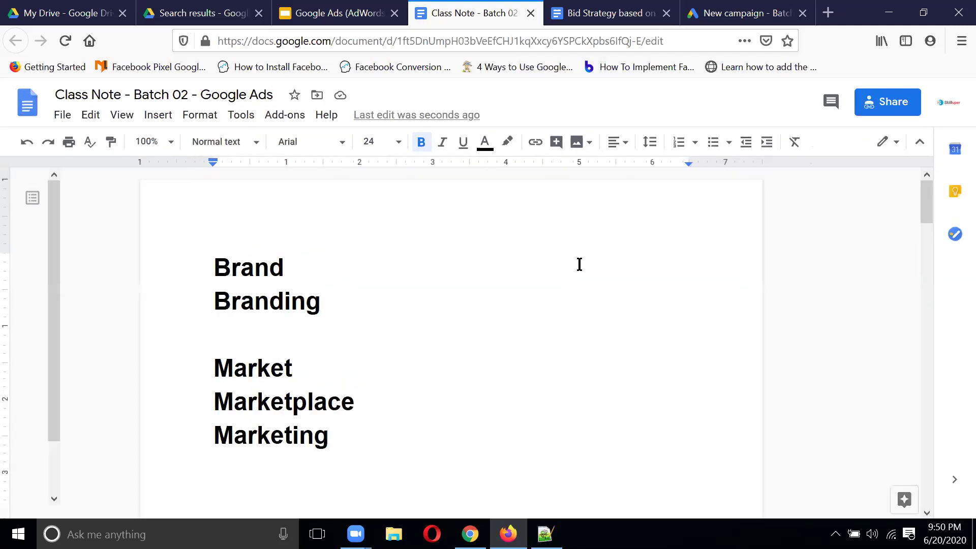
Step: Delete the trailing space after Marketing in the notes, then return to the Google Ads New campaign page
key(ctrl+minus)
key(ctrl+0)
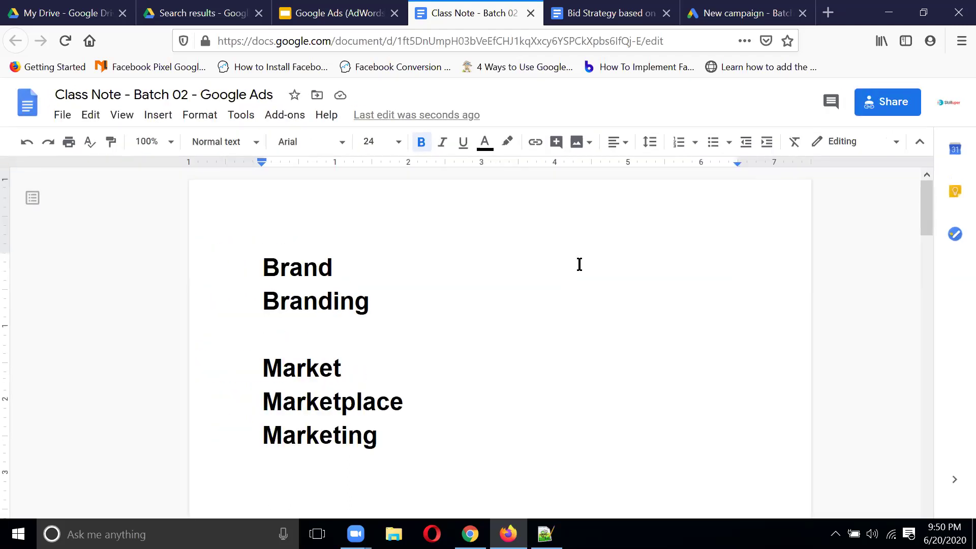
scroll(647, 239, down, 2)
scroll(677, 233, up, 1)
scroll(677, 233, up, 1)
scroll(678, 233, down, 3)
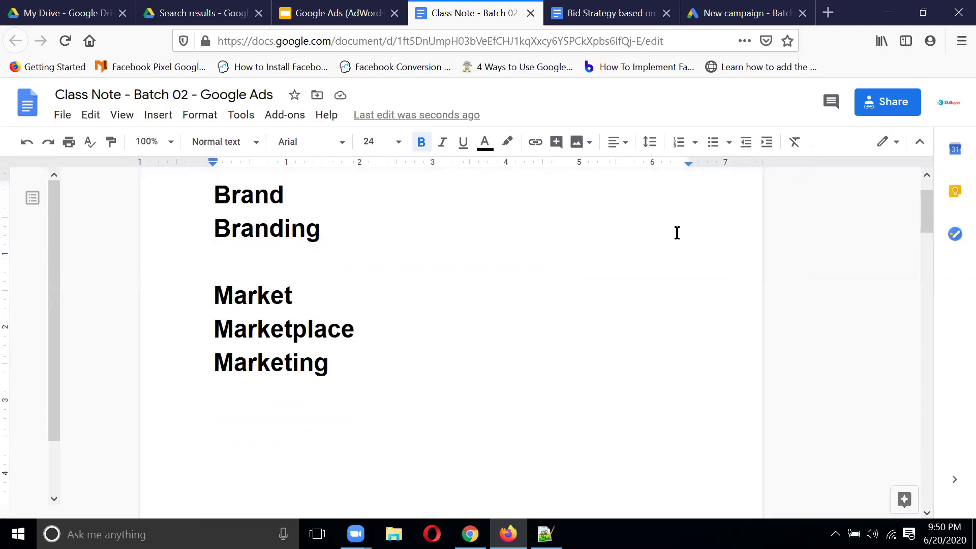
scroll(540, 267, up, 3)
key(BackSpace)
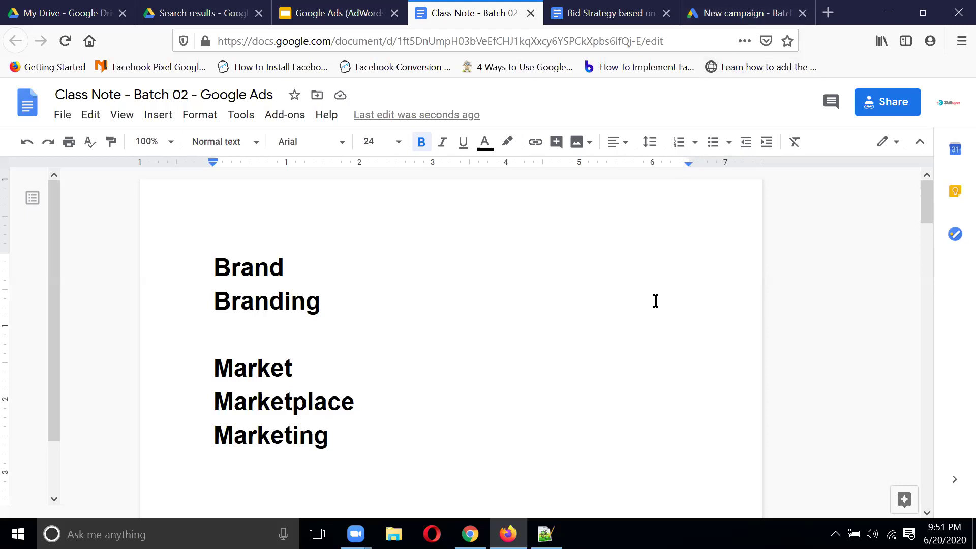
scroll(656, 301, down, 3)
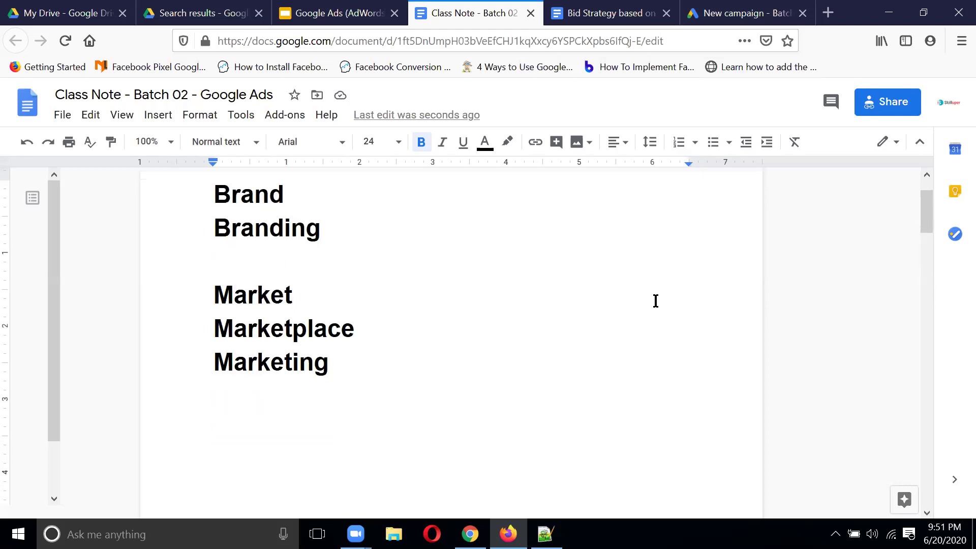
click(760, 15)
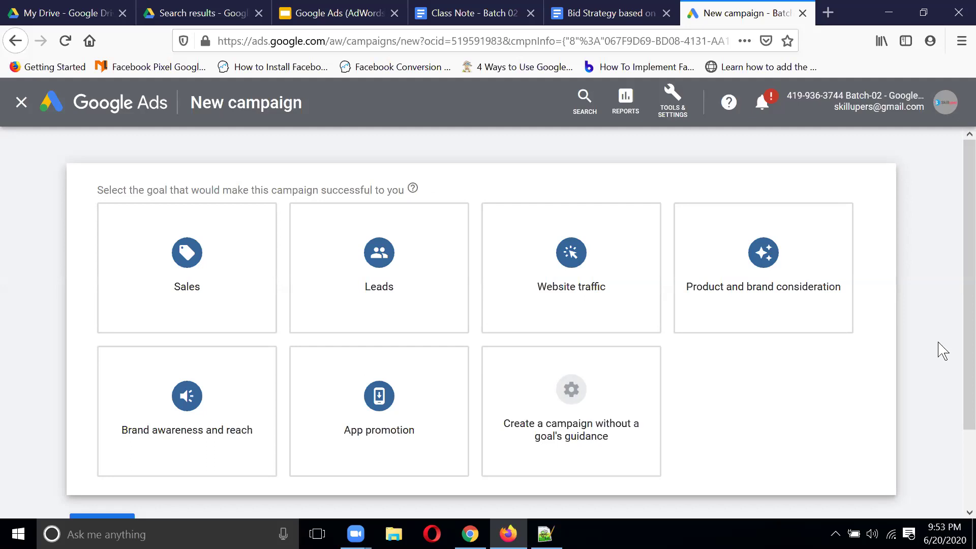
Step: Go back to the Class Note - Batch 02 document and place the caret at the end of Market
click(613, 15)
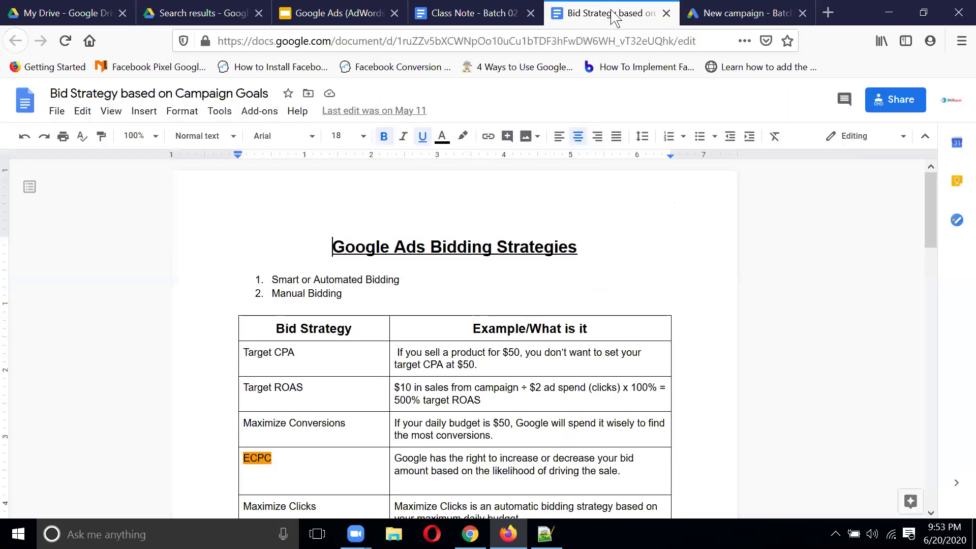
click(732, 13)
click(496, 23)
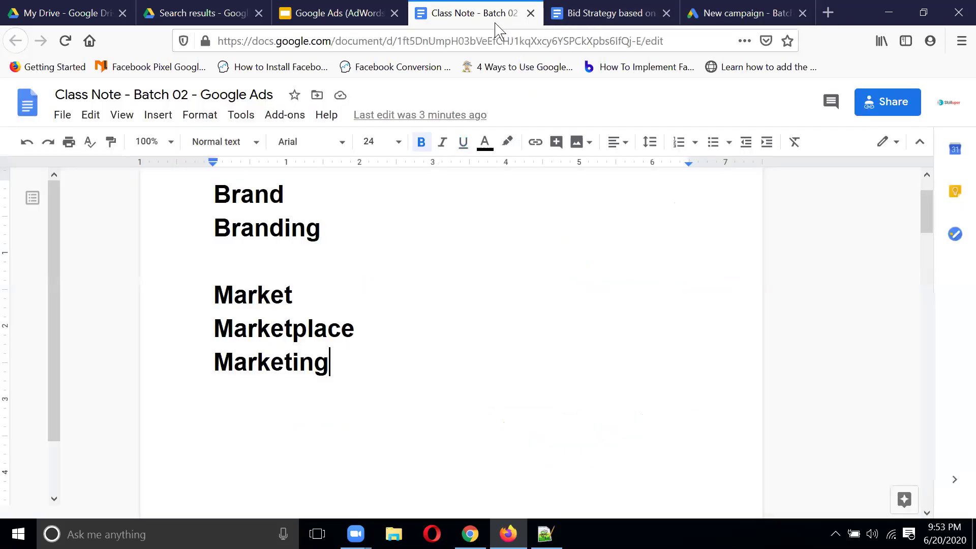
click(348, 296)
click(375, 322)
click(350, 364)
click(338, 290)
Step: Add a '-' after each of Market, Marketplace and Marketing, ending with the caret after Marketing -
text(-)
click(388, 327)
text(-)
click(361, 362)
text(-)
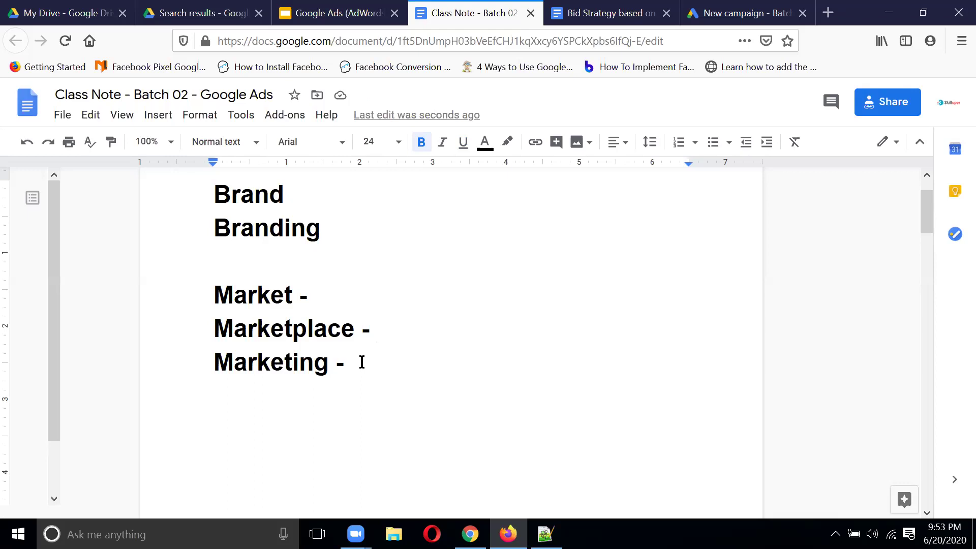
click(336, 294)
click(412, 362)
text(4Ps -Product)
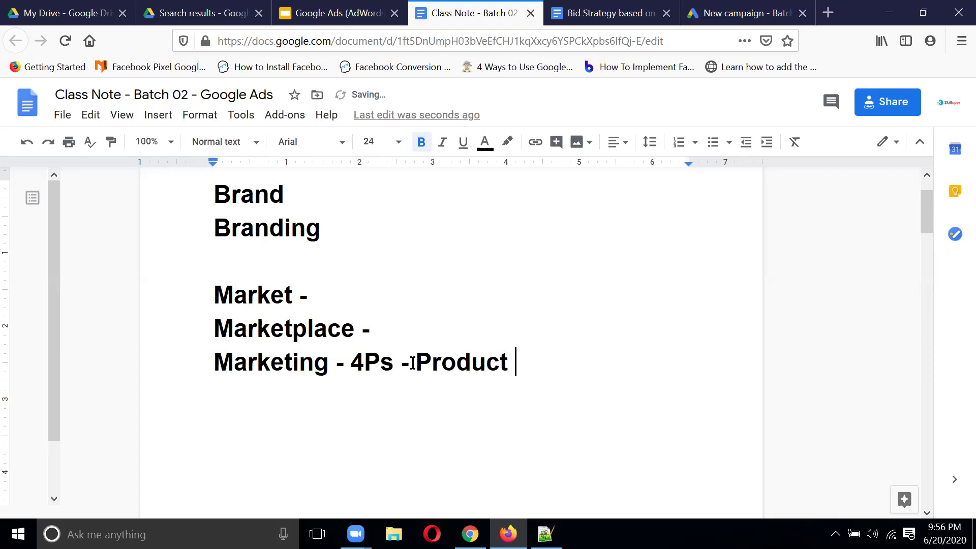
Step: Complete the Marketing line as '4Ps - Product, Price, Place, Promotion'
key(BackSpace)
text(, Price)
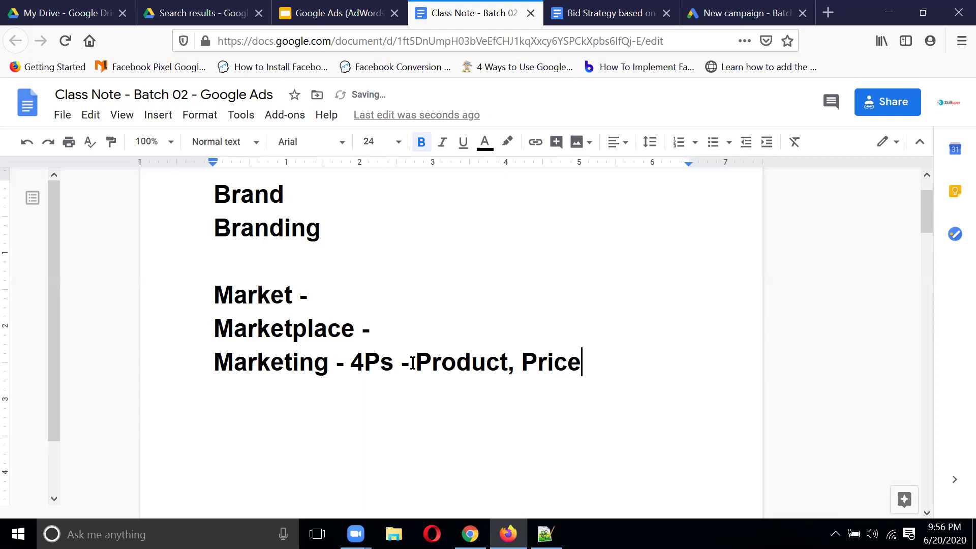
text(,)
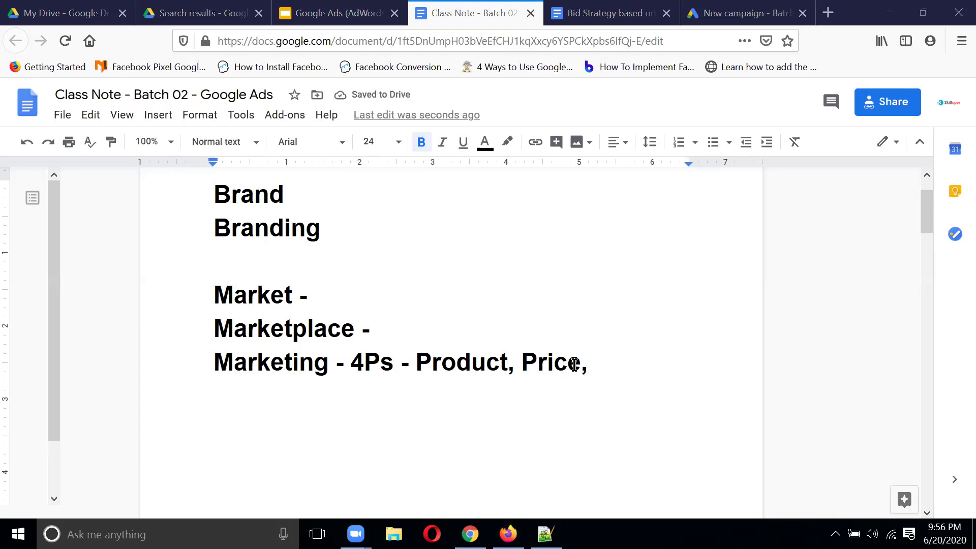
text( Place, Promot)
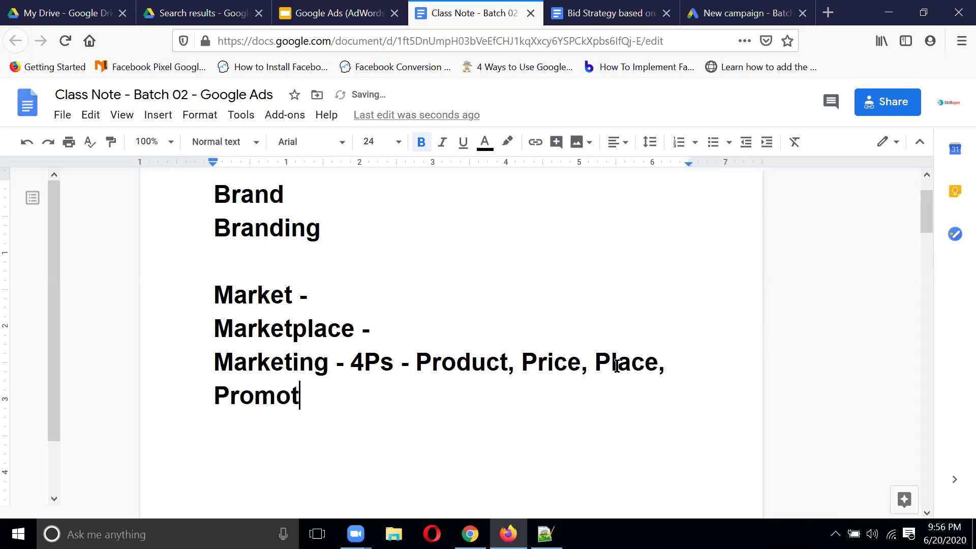
text(ion)
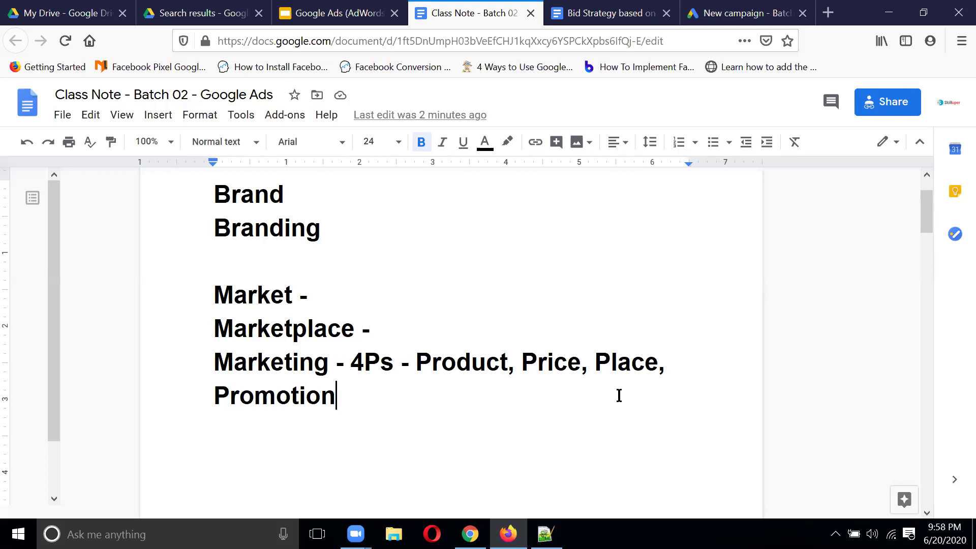
click(668, 252)
drag(214, 193, 413, 419)
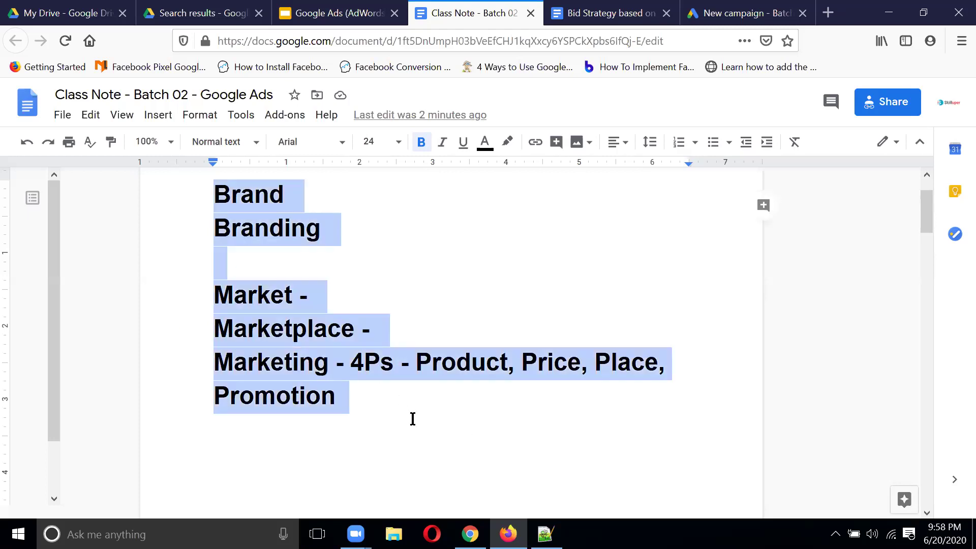
key(Right)
drag(216, 193, 690, 437)
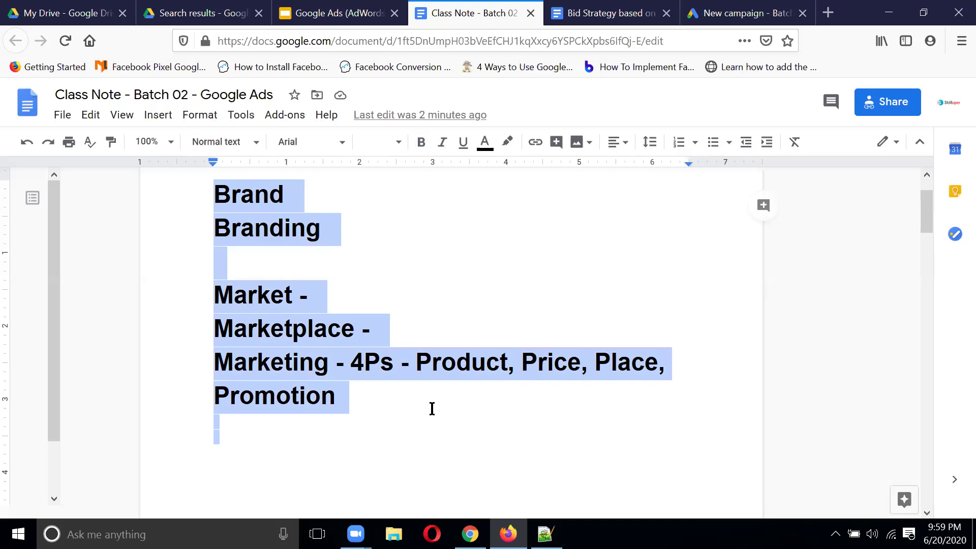
click(395, 441)
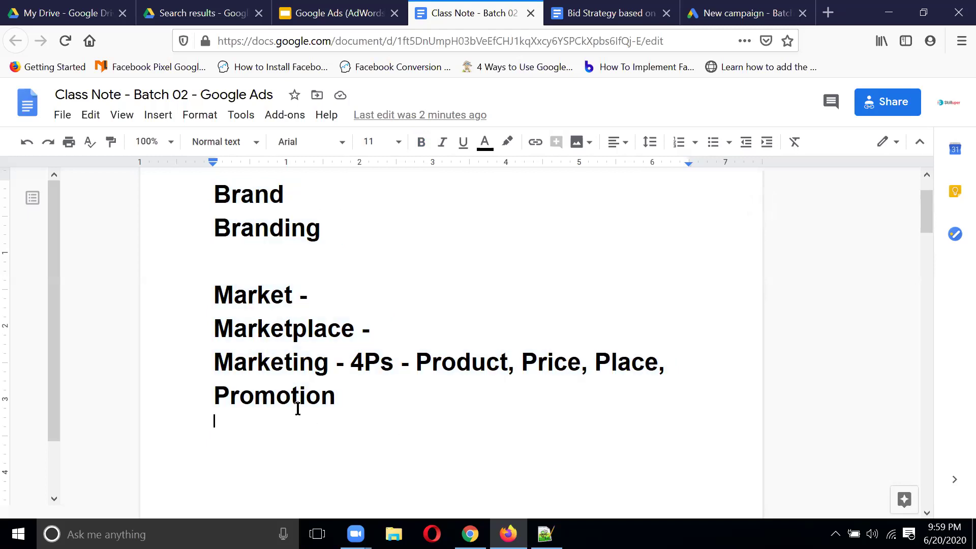
double_click(298, 396)
click(359, 402)
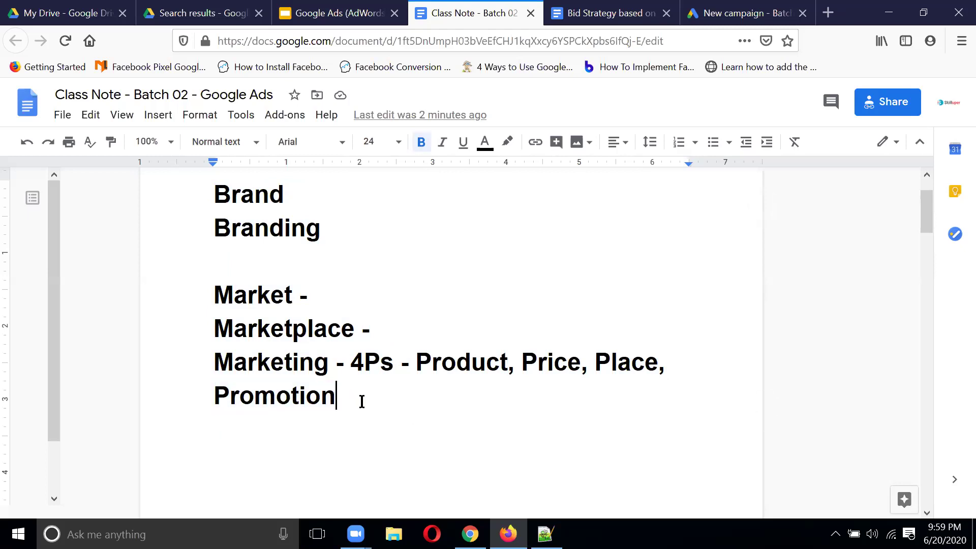
double_click(233, 396)
drag(227, 227, 359, 225)
click(477, 263)
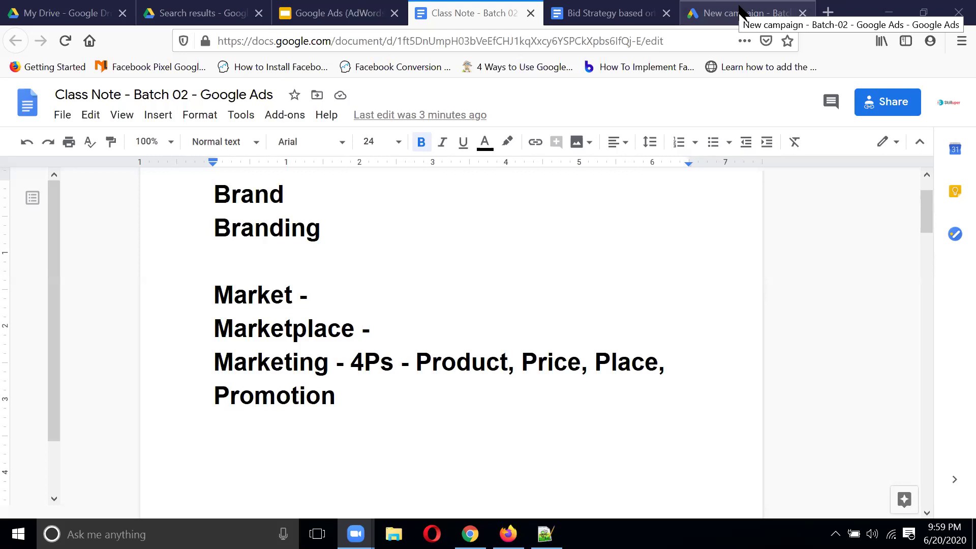
click(741, 11)
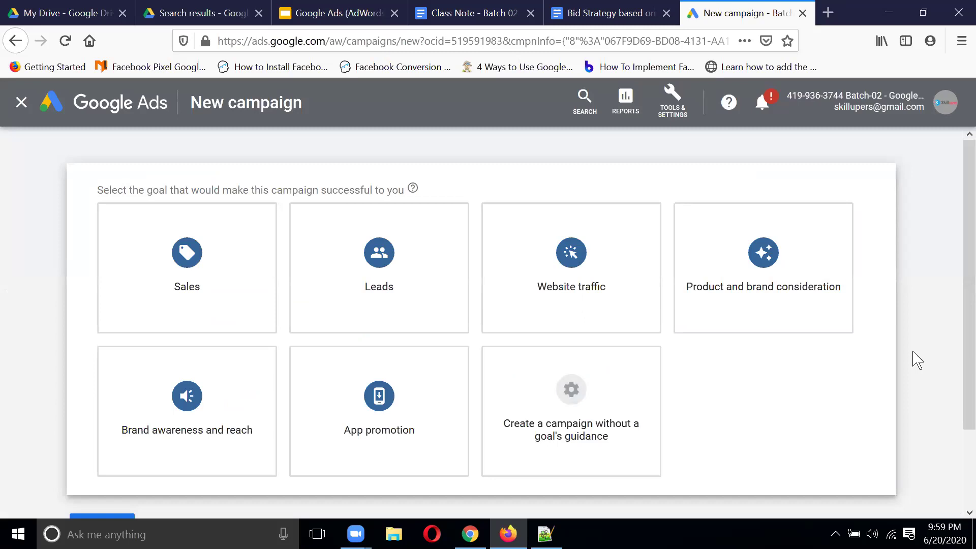
Step: Glance at the Bid Strategy document, then return to the class notes
click(590, 13)
click(489, 12)
Step: Move the Class Note tab after Bid Strategy and highlight words in the 4Ps line
drag(489, 13, 587, 22)
drag(356, 392, 188, 392)
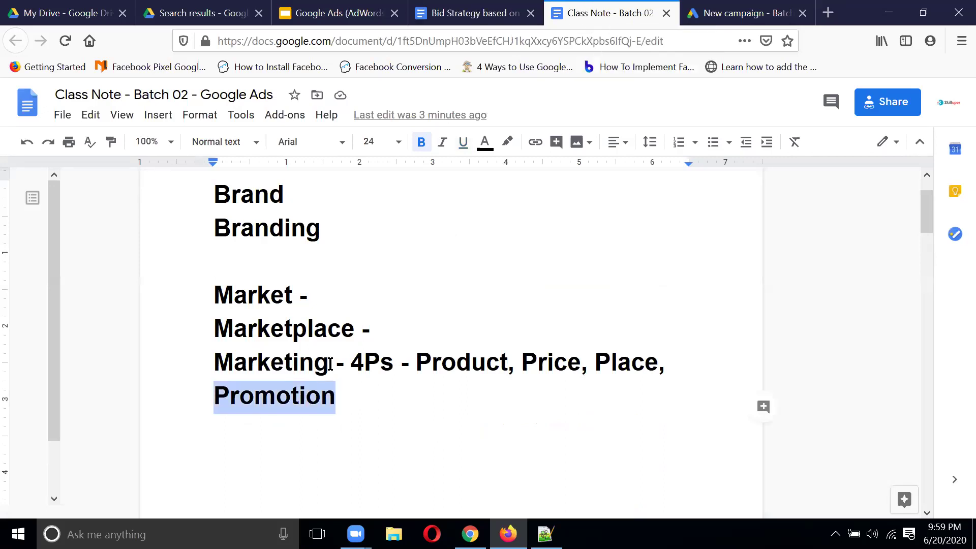
drag(331, 364, 215, 364)
drag(351, 387, 170, 405)
drag(416, 363, 663, 366)
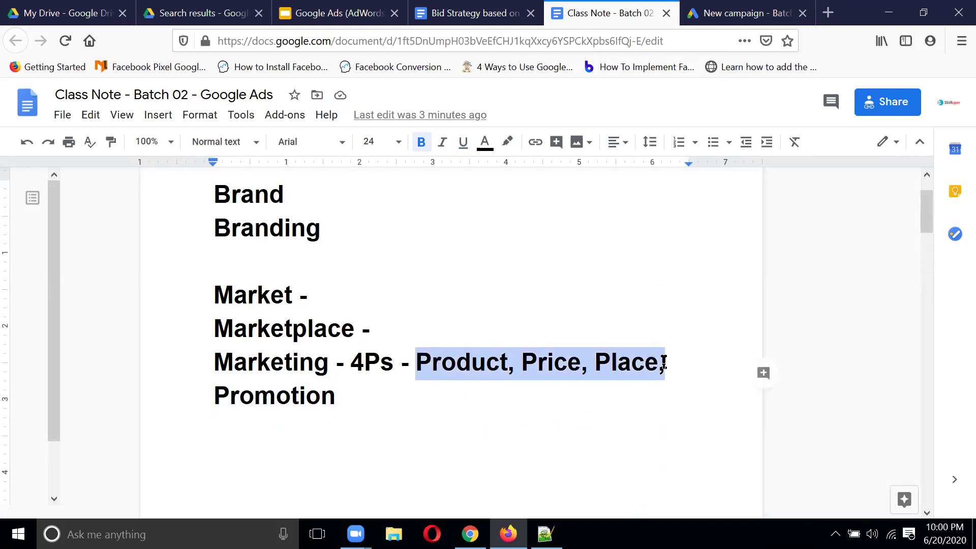
click(349, 392)
drag(348, 391, 157, 392)
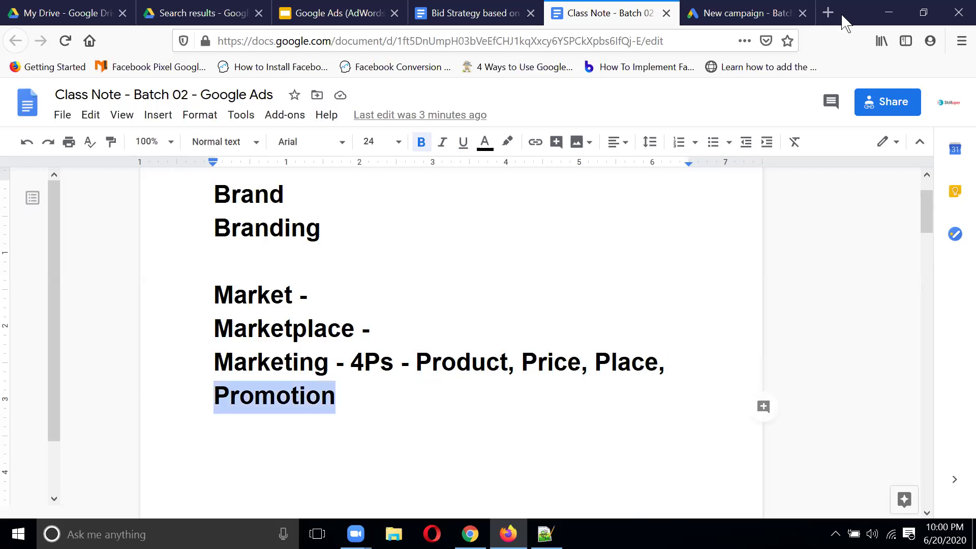
click(737, 13)
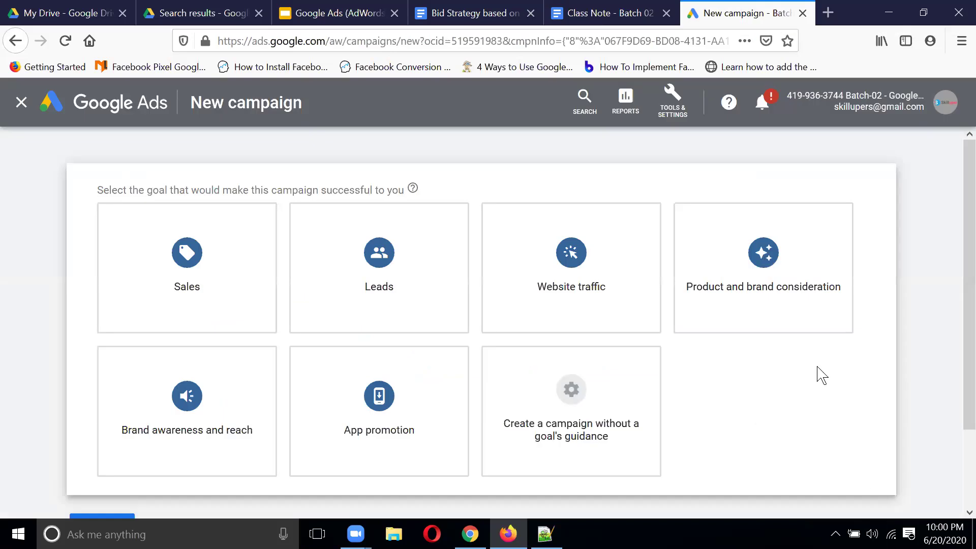
Step: Review the campaign goal cards, ending on the Sales goal's details
mouse_move(211, 425)
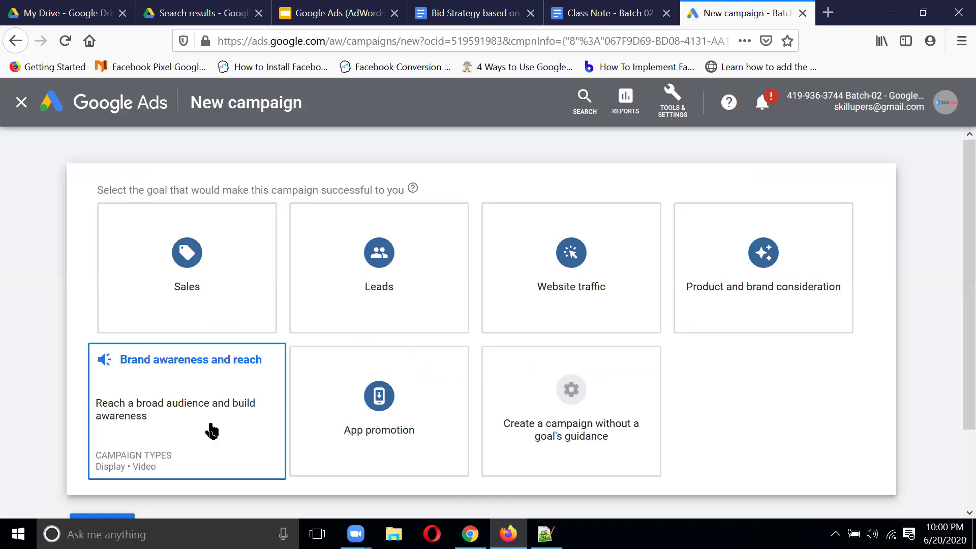
mouse_move(778, 289)
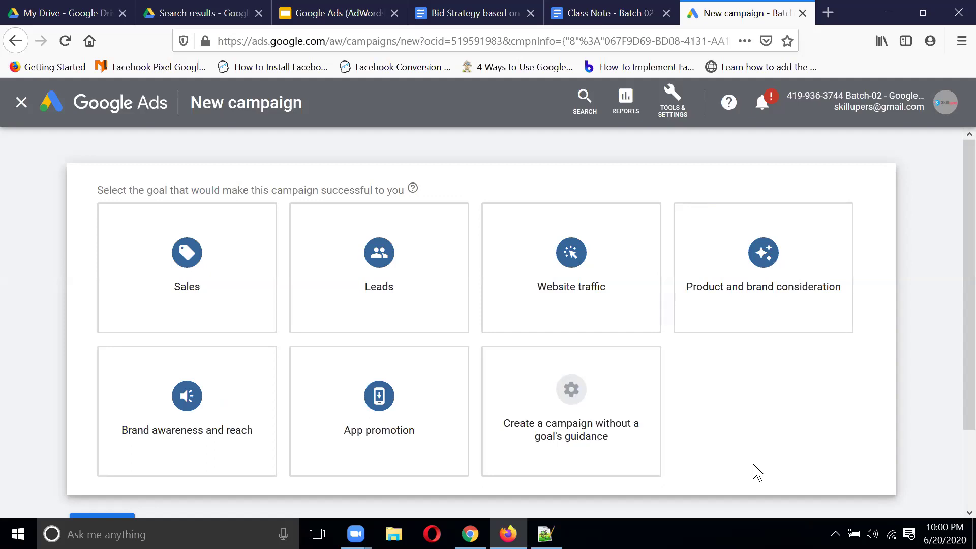
mouse_move(244, 280)
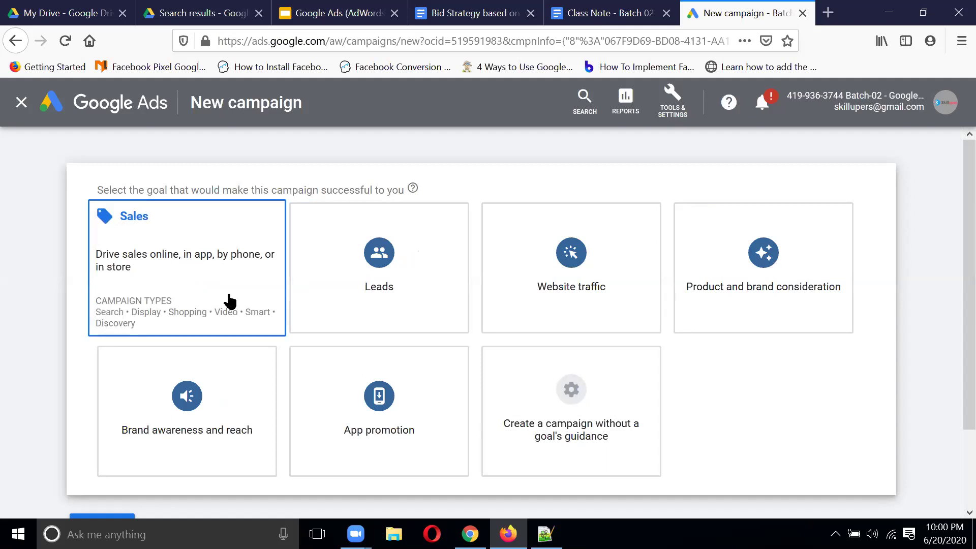
mouse_move(418, 300)
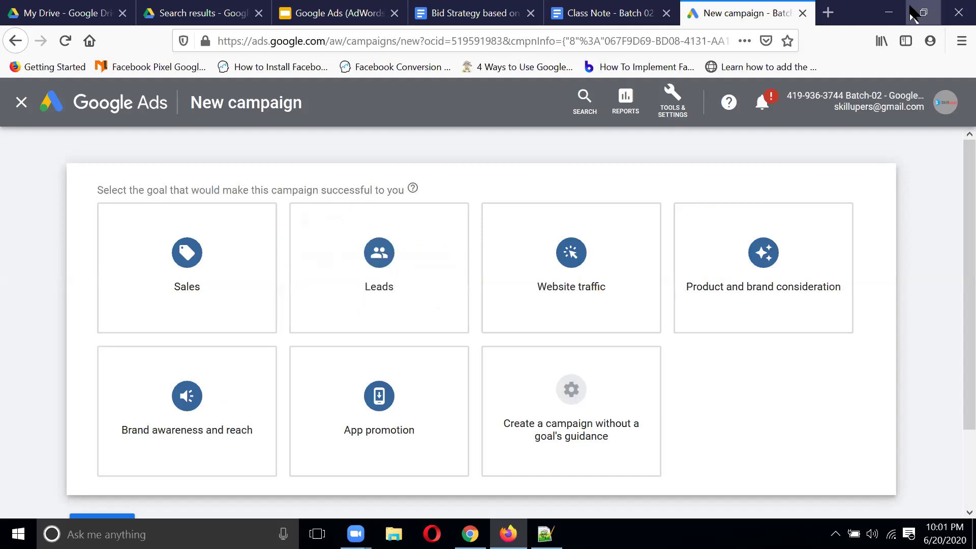
Step: Open revechat.com in a new tab
click(828, 13)
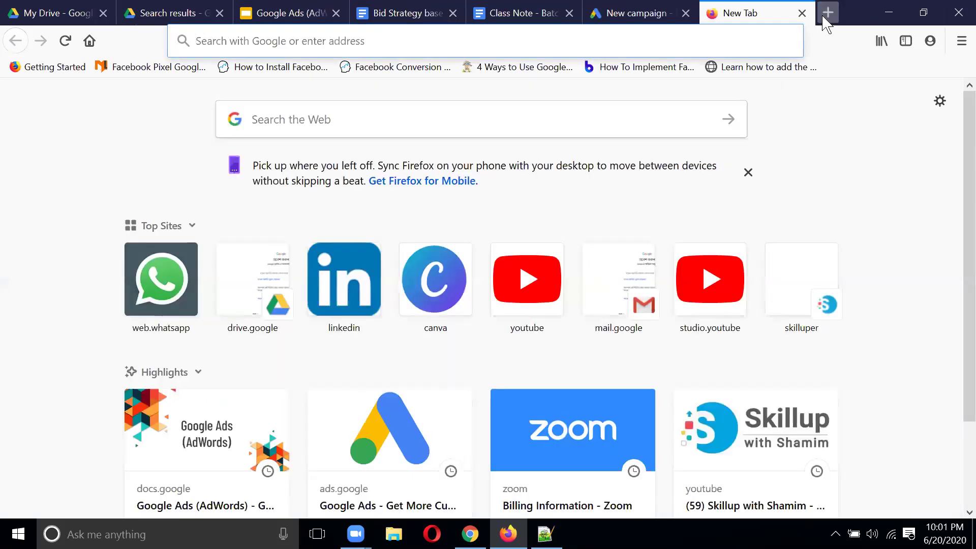
text(revechat.com)
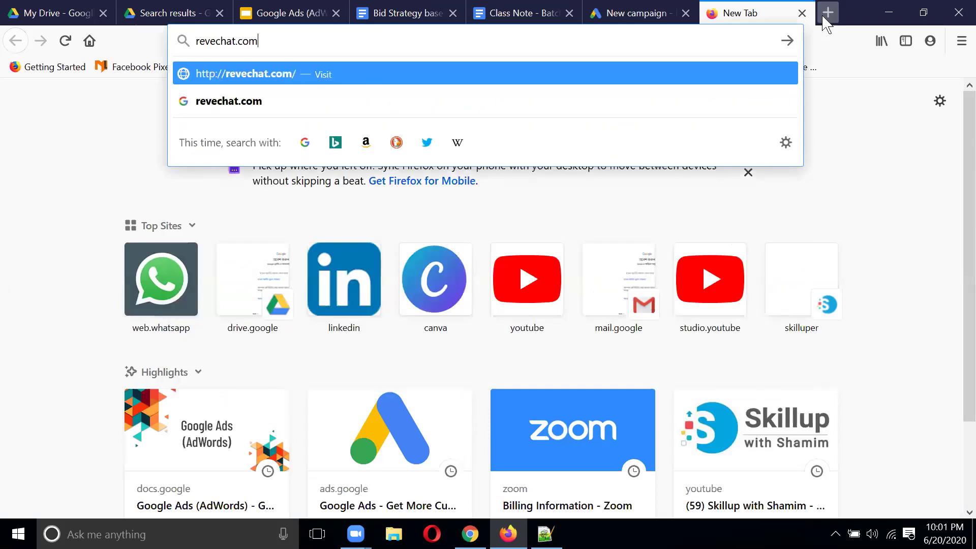
key(Return)
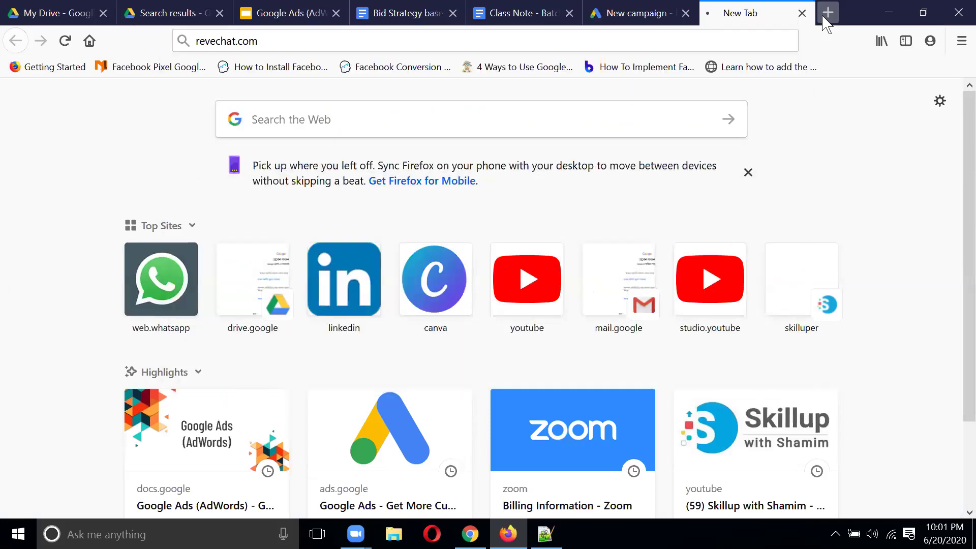
click(829, 15)
text(rv)
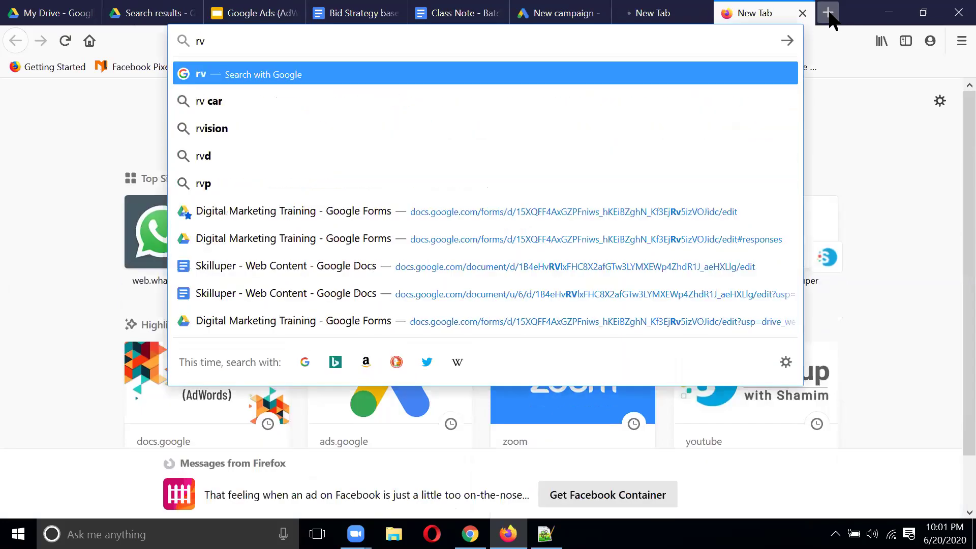
key(BackSpace)
text(evesy)
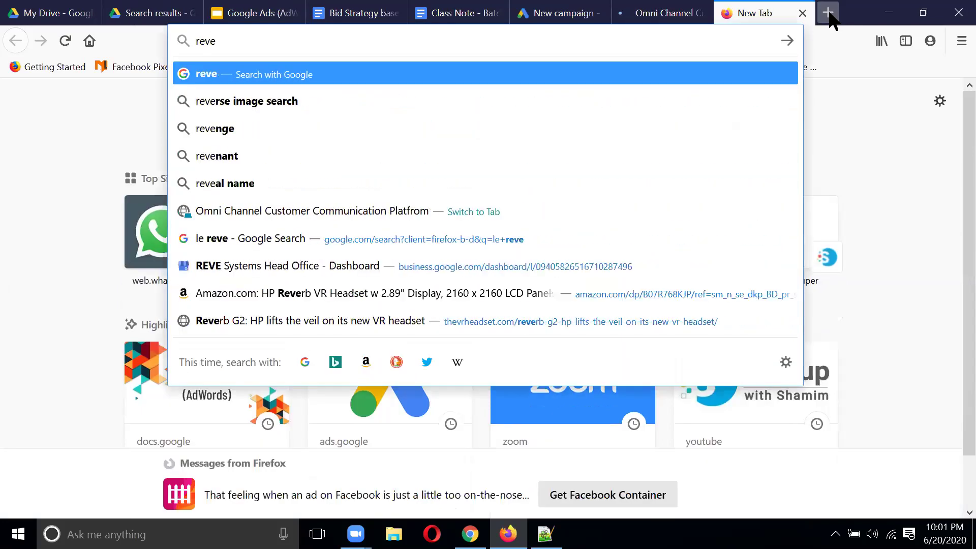
key(BackSpace)
key(BackSpace)
text(soft.com)
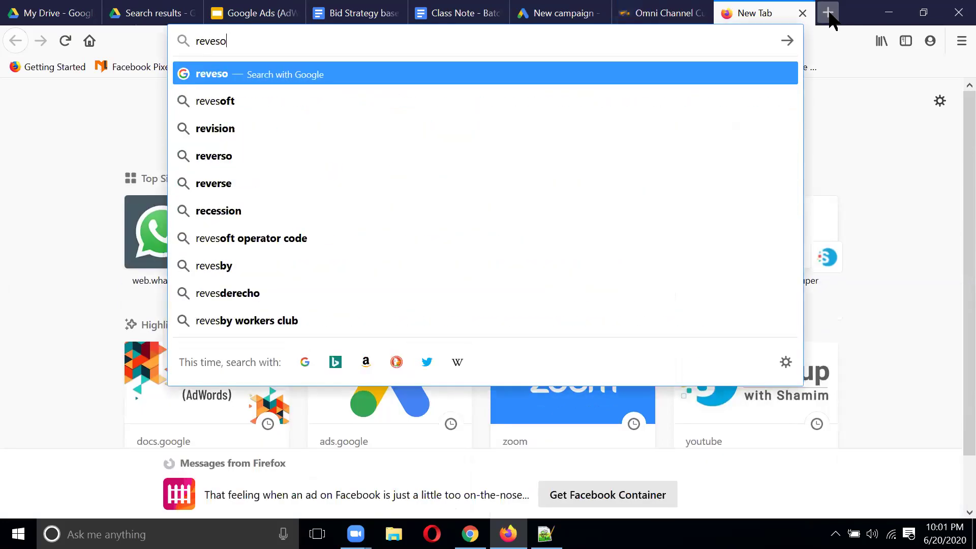
key(Return)
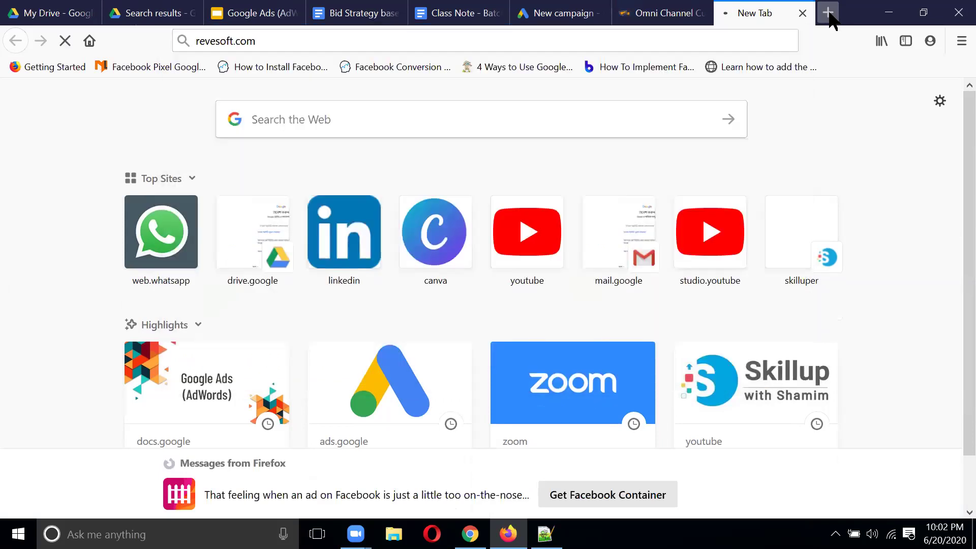
click(655, 10)
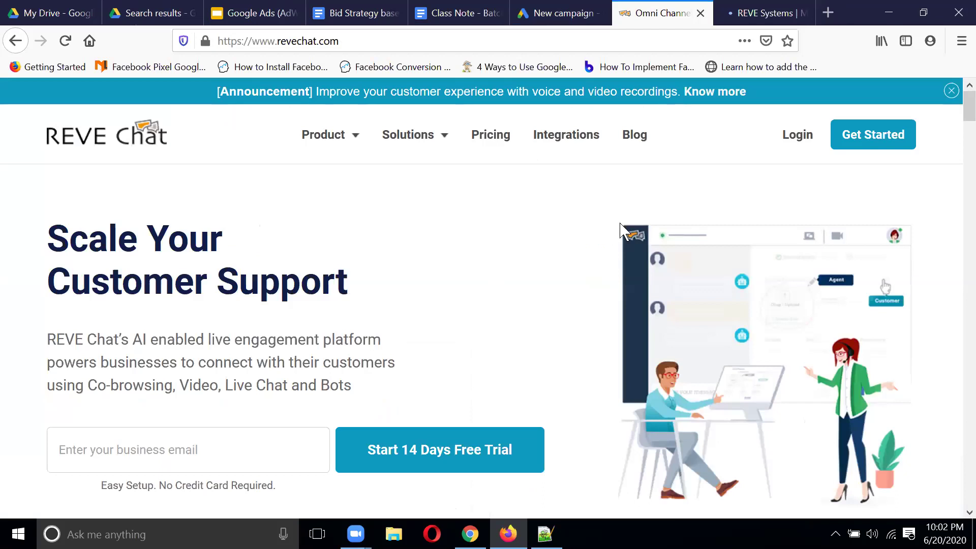
click(885, 146)
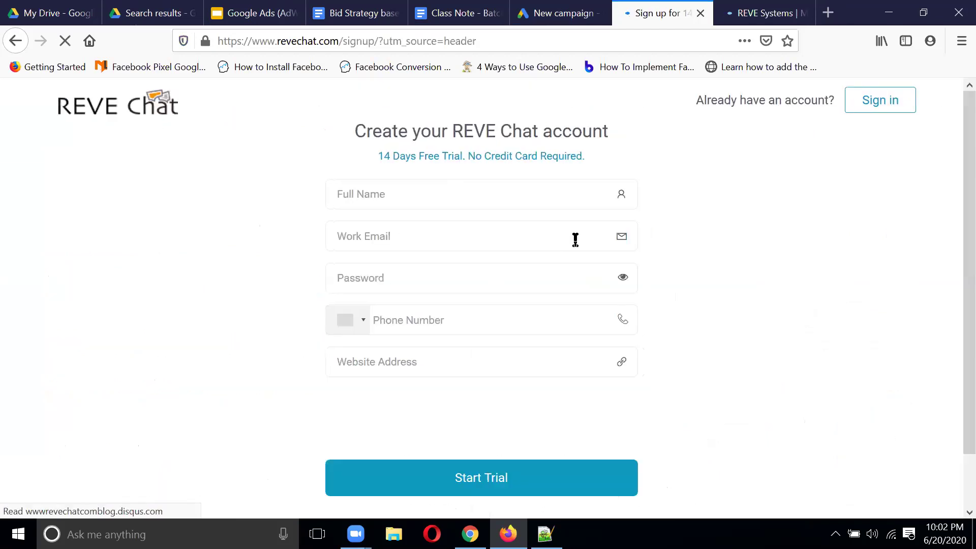
Step: Step through REVE Chat's sign-up fields and free-trial subtitle, then view the Leads goal in Google Ads
click(445, 194)
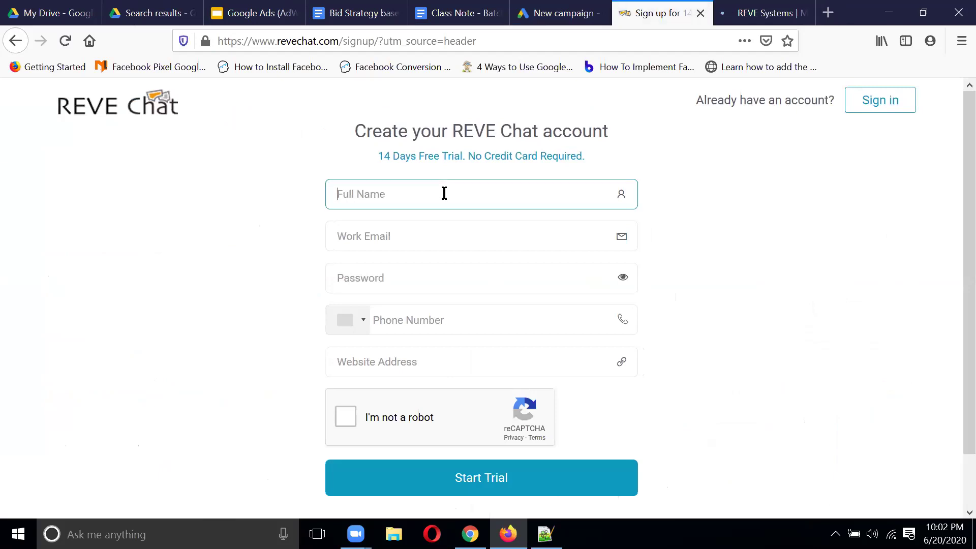
key(Tab)
key(Tab)
key(Tab)
key(Tab)
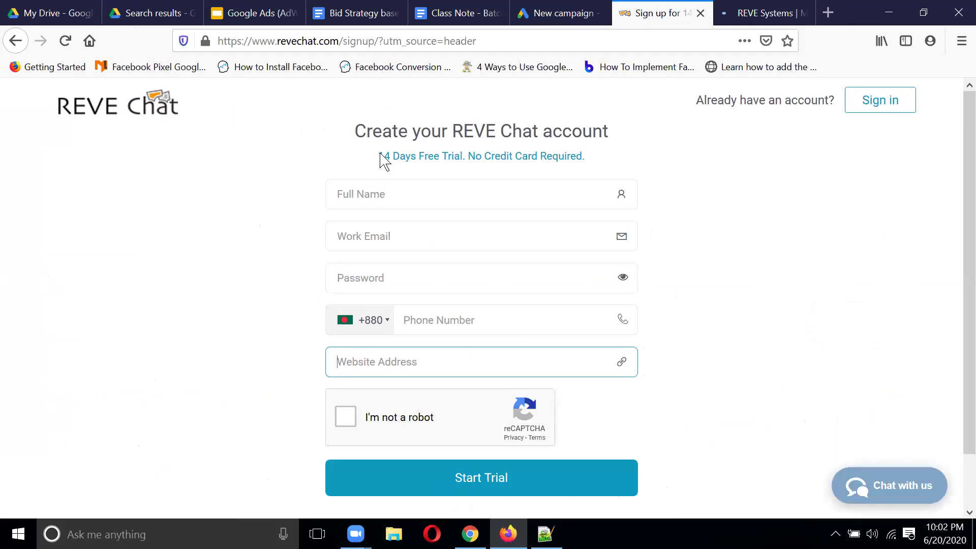
drag(379, 156, 674, 167)
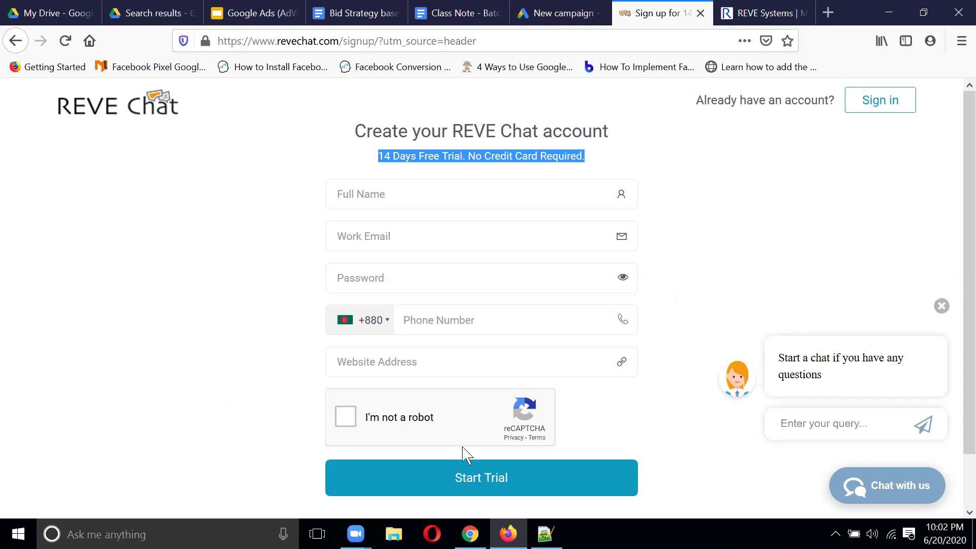
click(557, 10)
mouse_move(407, 285)
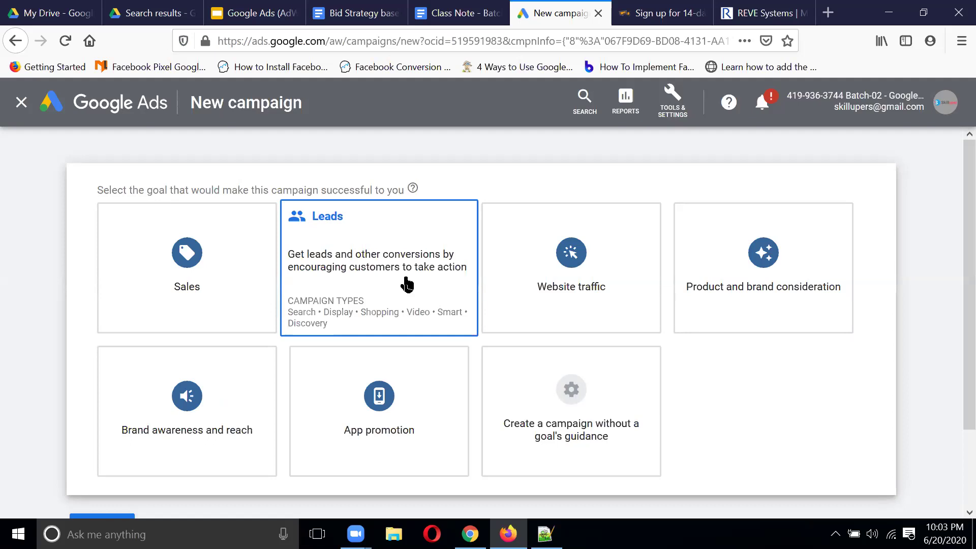
Step: Search 'academic education' in a new tab and open the academiceducation.co.uk site
click(828, 12)
text(academi)
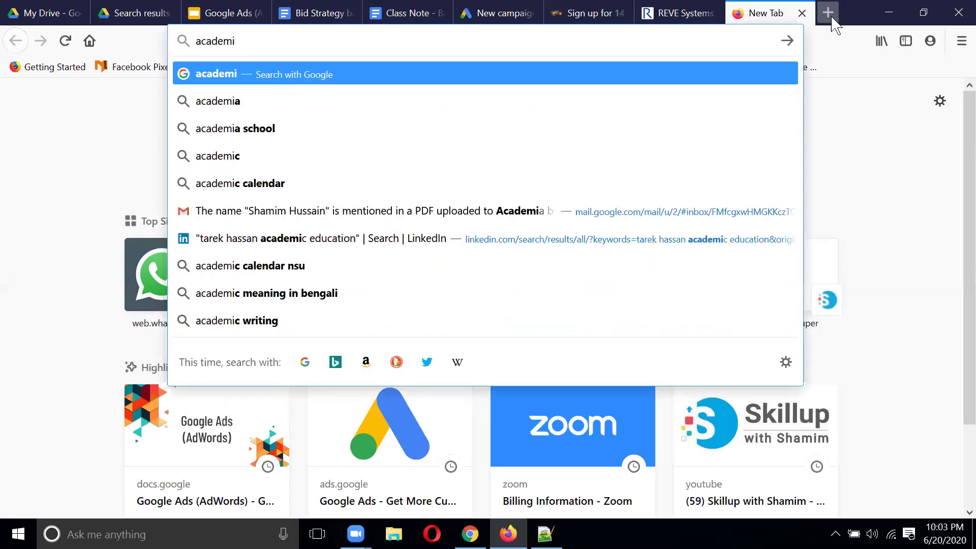
text(c e)
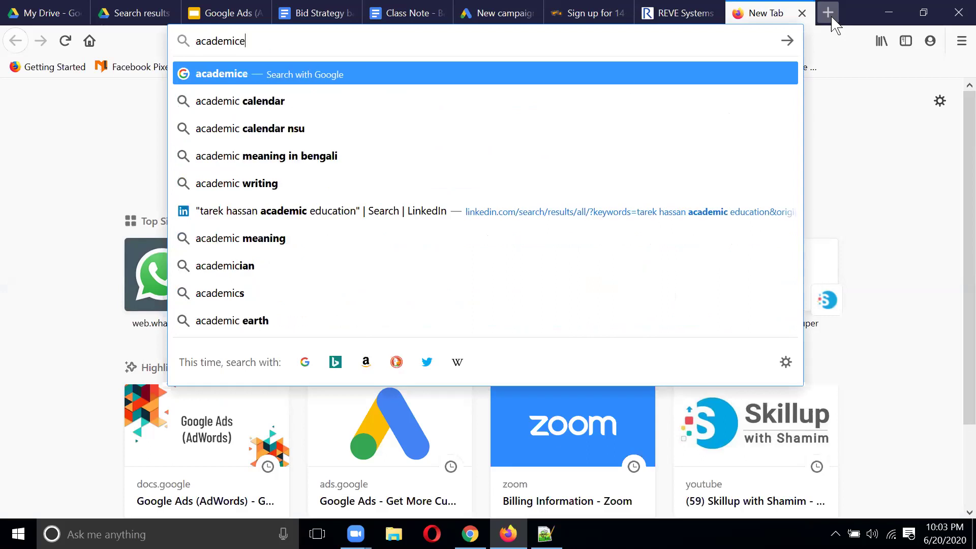
text(d)
key(BackSpace)
key(BackSpace)
text(ed)
text(i)
key(BackSpace)
text(ucation)
key(Return)
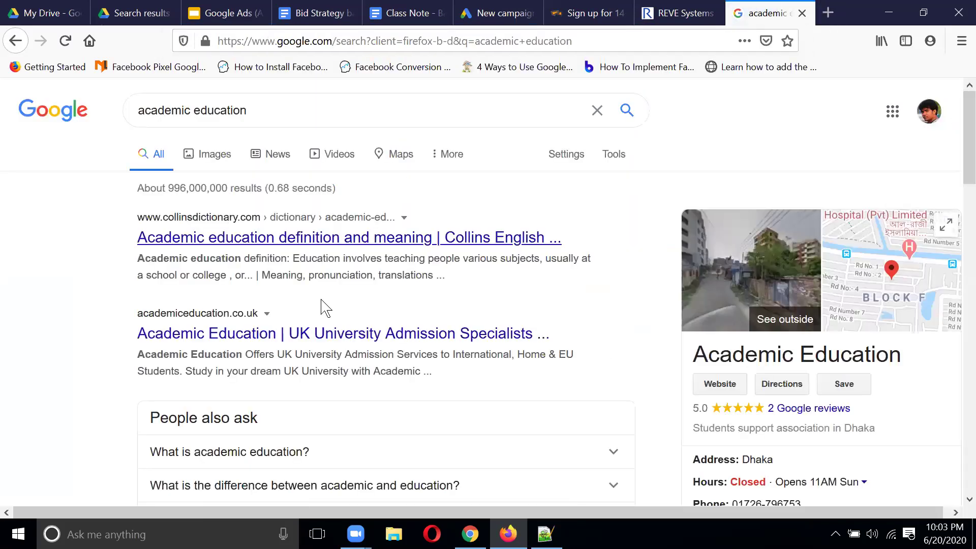
click(317, 334)
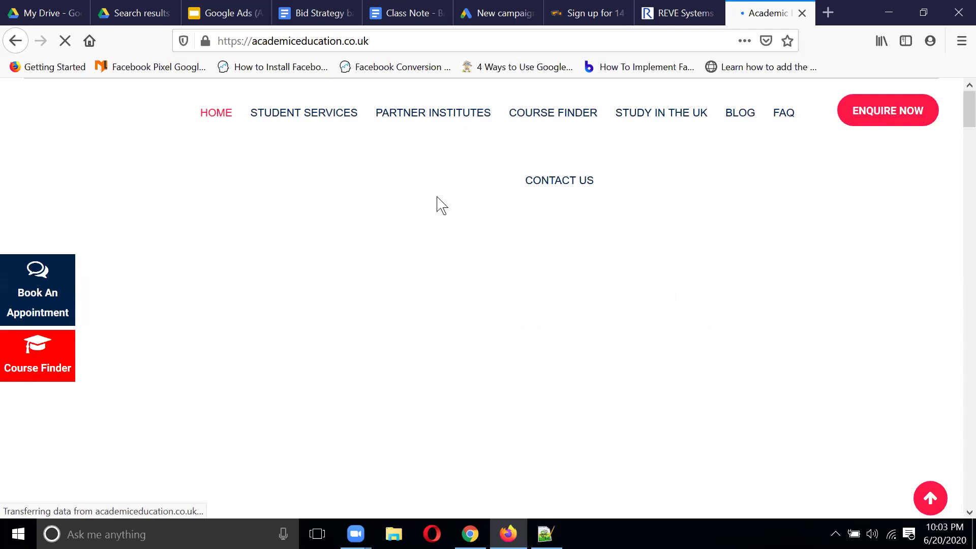
Step: Glance at the REVE Chat sign-up tab, scroll the Academic Education homepage, and open its Enquire Now page
click(595, 13)
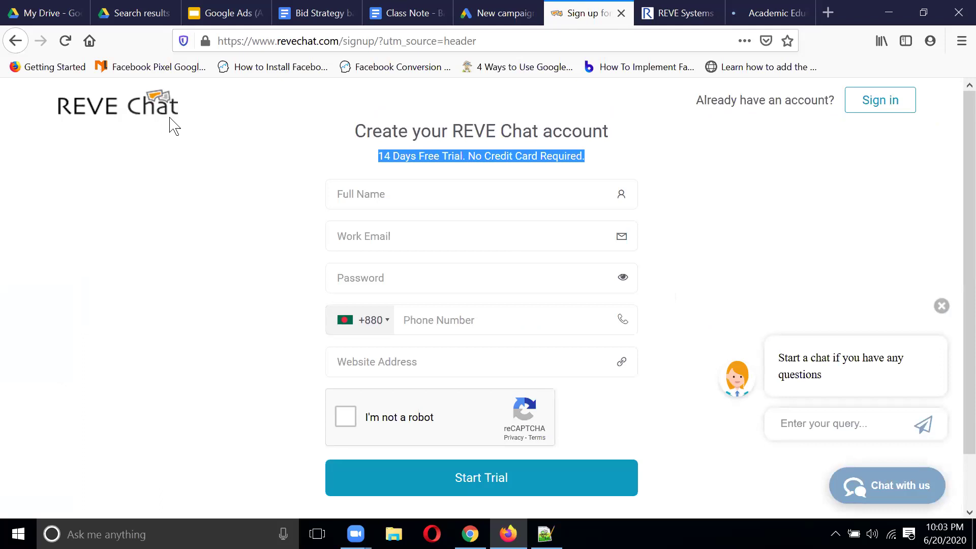
click(770, 13)
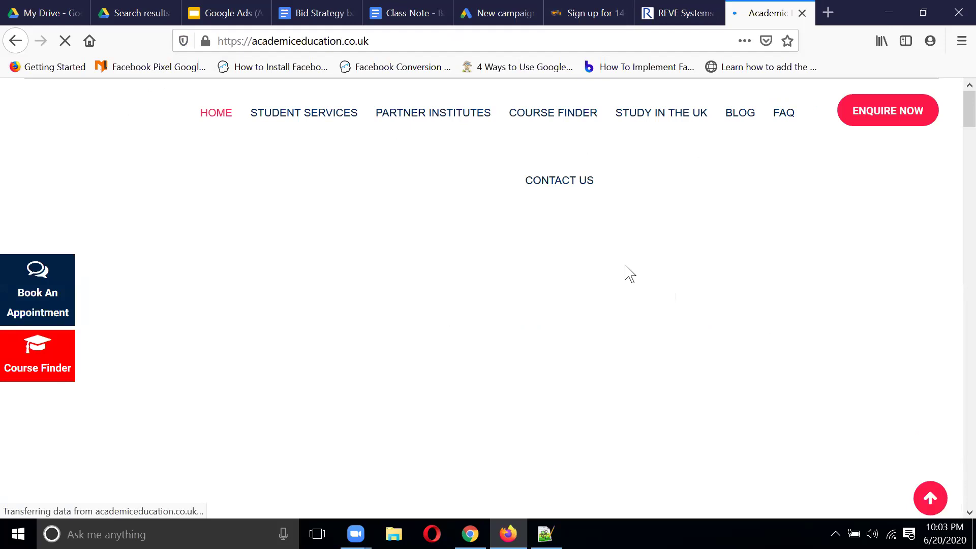
scroll(625, 273, down, 5)
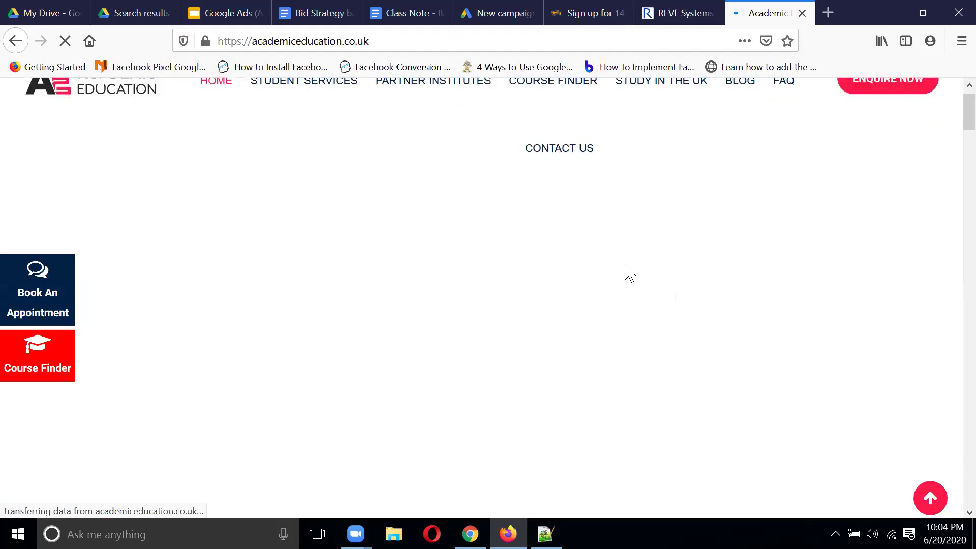
scroll(618, 213, down, 5)
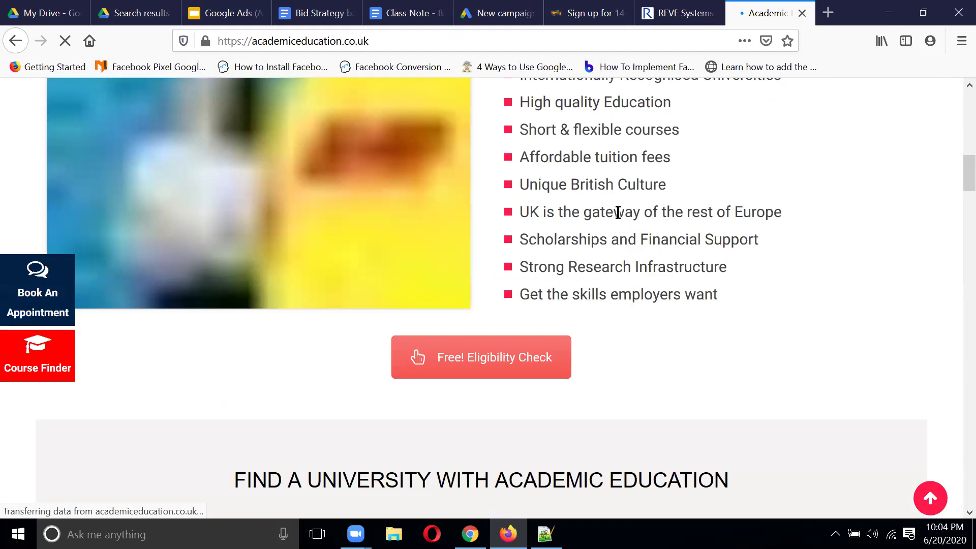
scroll(617, 212, up, 10)
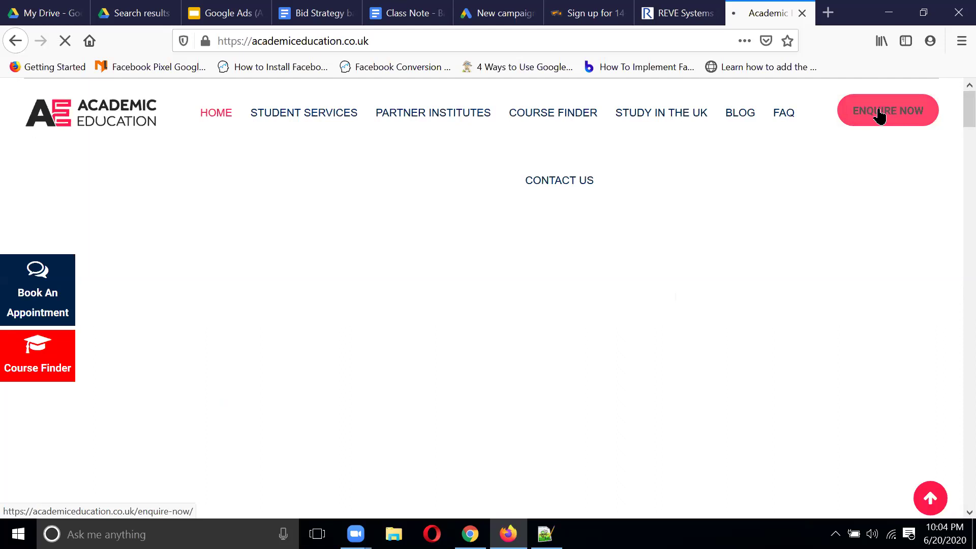
click(880, 116)
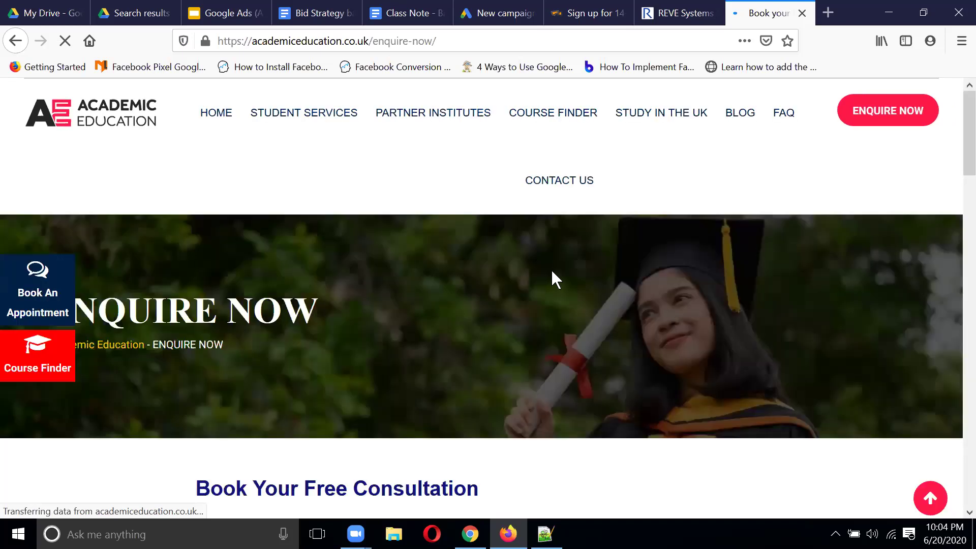
Step: Scroll through the Book Your Free Consultation form and preview the Interested Course Level options without choosing one
scroll(553, 275, down, 5)
scroll(585, 247, down, 3)
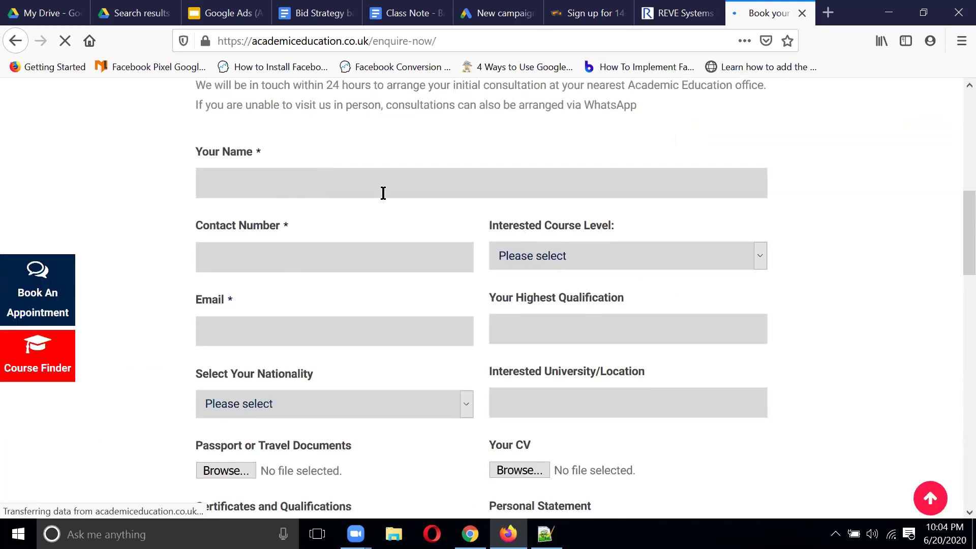
scroll(413, 220, down, 3)
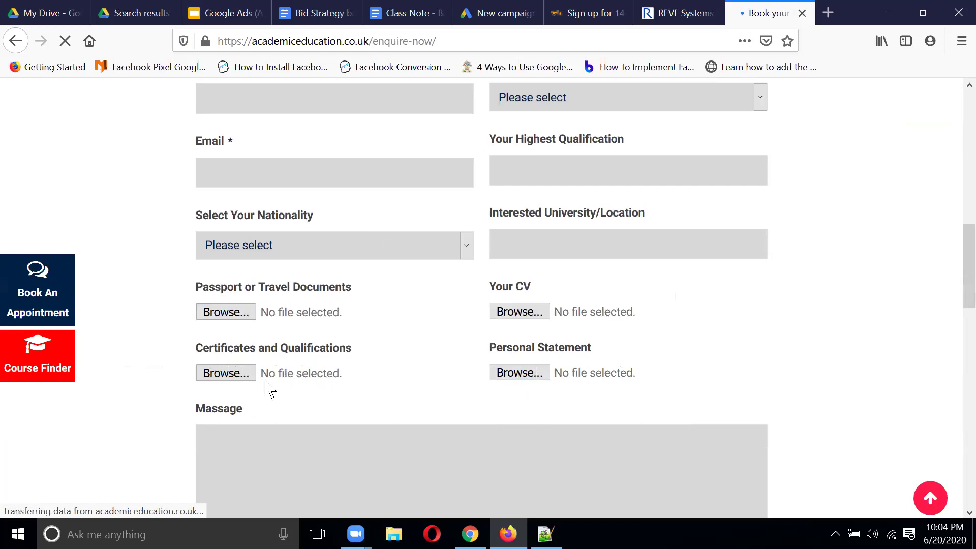
scroll(421, 331, down, 3)
scroll(426, 334, up, 8)
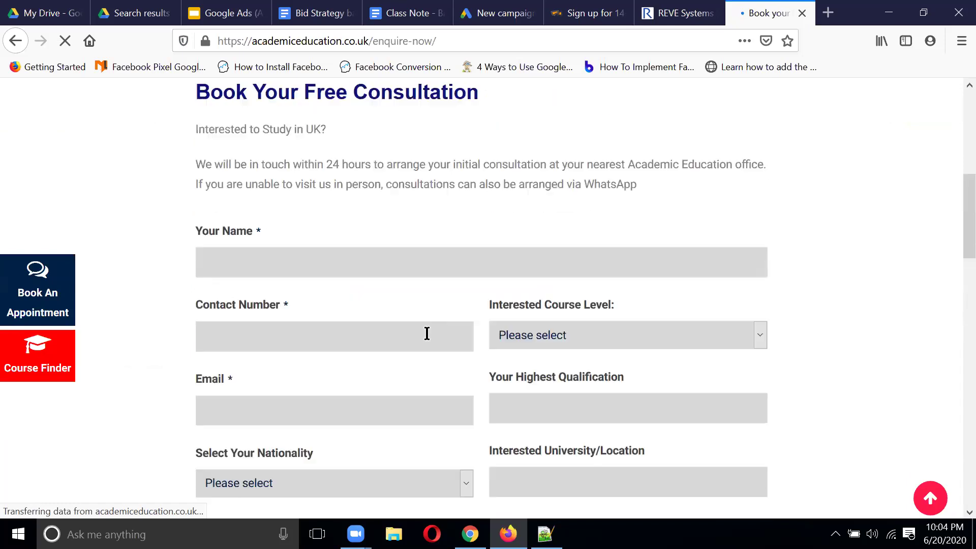
click(713, 335)
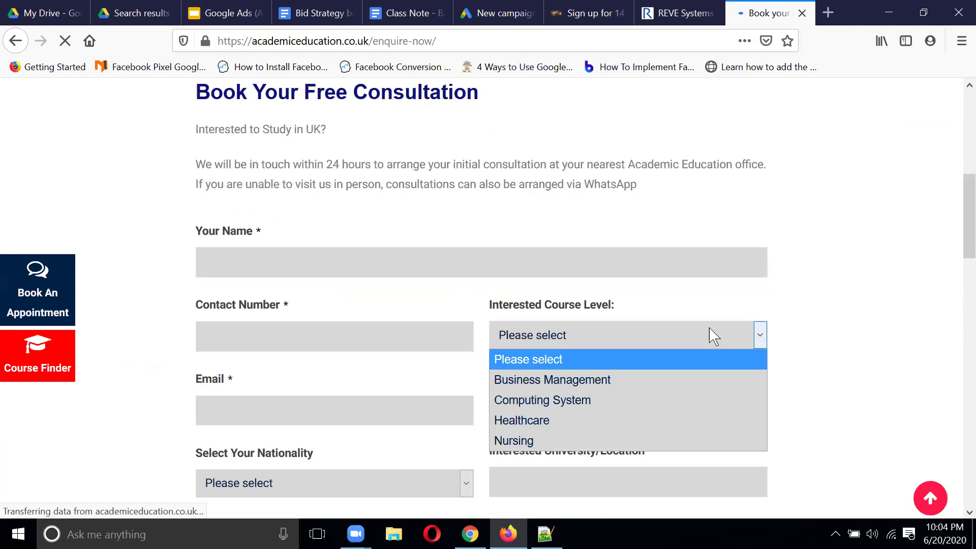
click(409, 301)
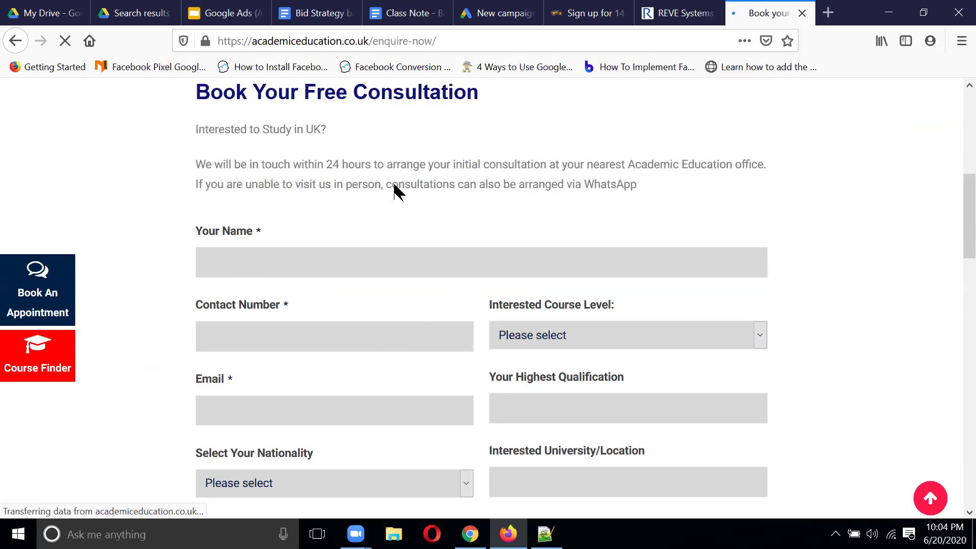
Step: Give the enquiry form a final scroll, then go back to the Google Ads New campaign page
scroll(447, 331, down, 5)
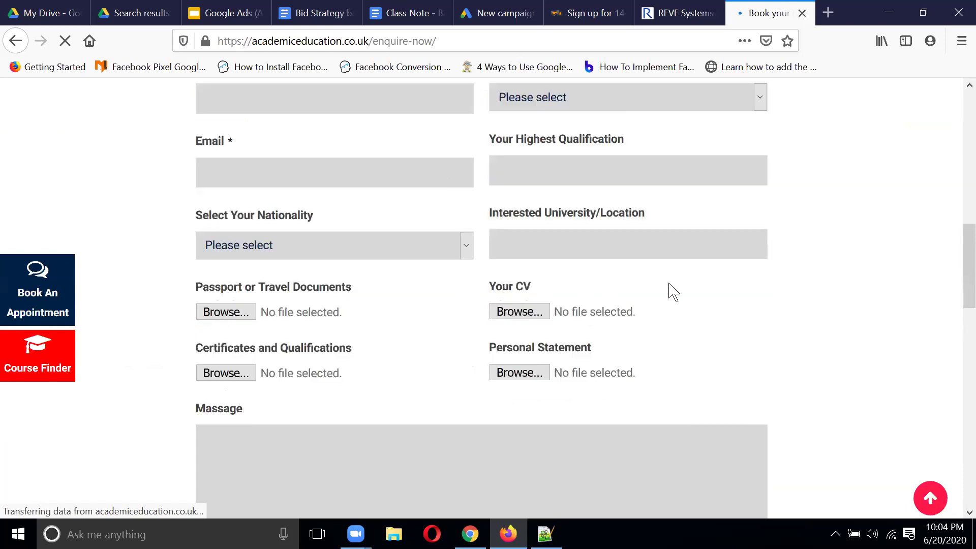
scroll(635, 264, up, 5)
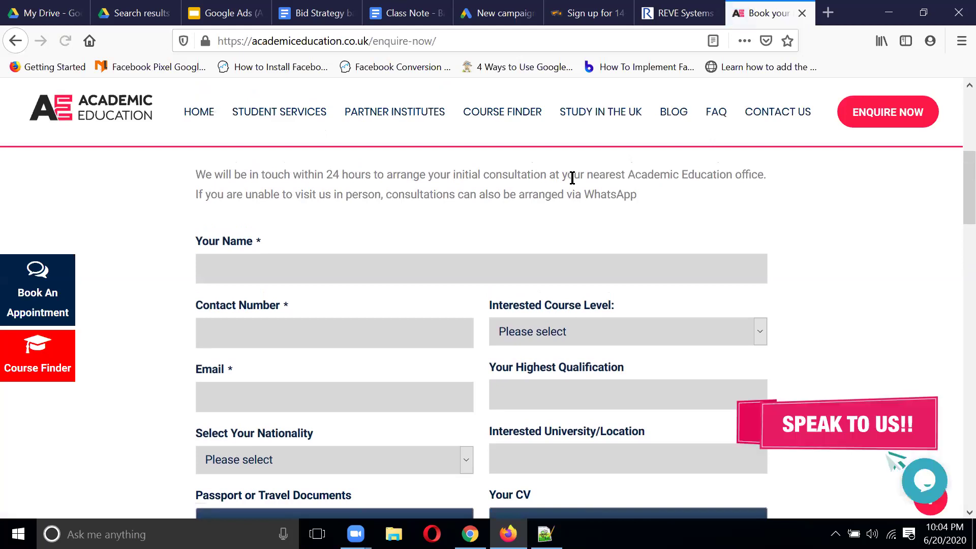
click(503, 13)
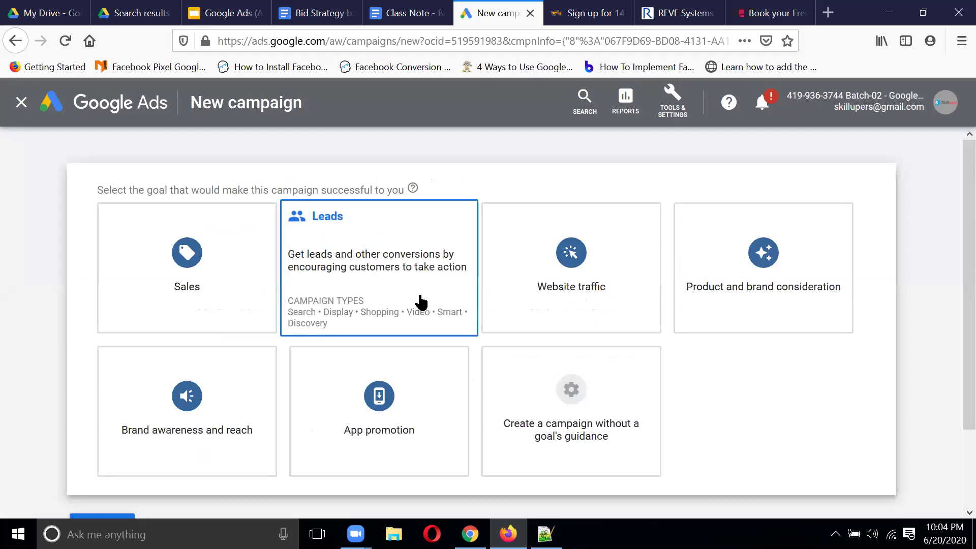
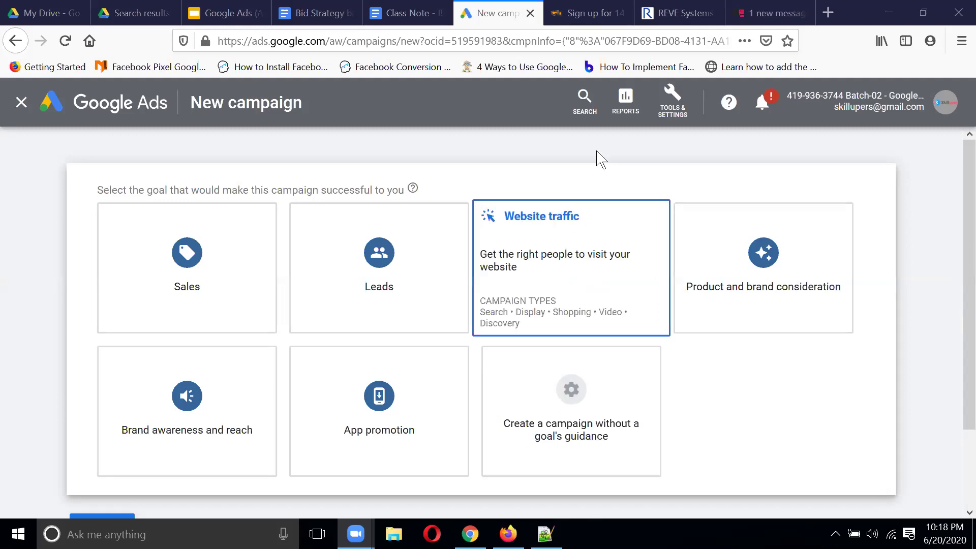
Step: Return to the browser and pick 'Create a campaign without a goal's guidance'
click(927, 179)
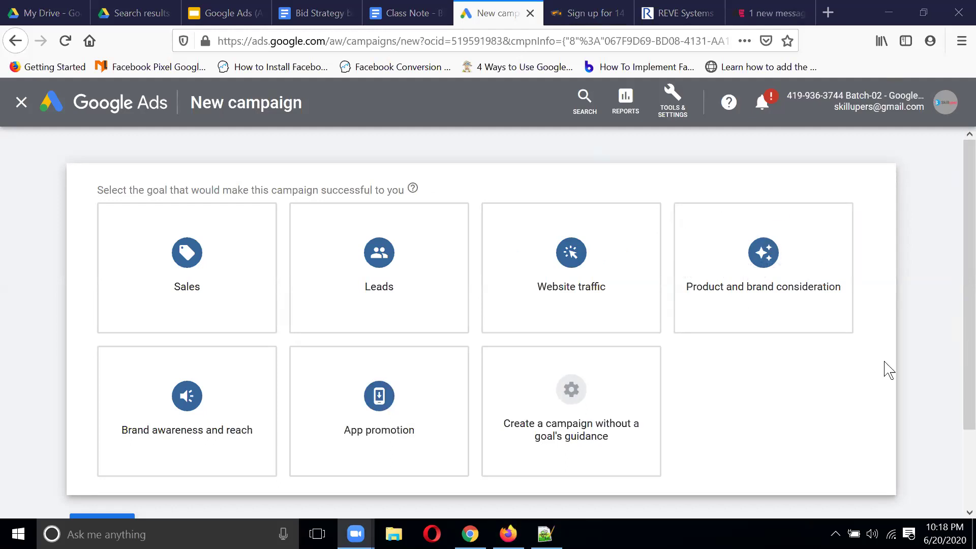
click(962, 285)
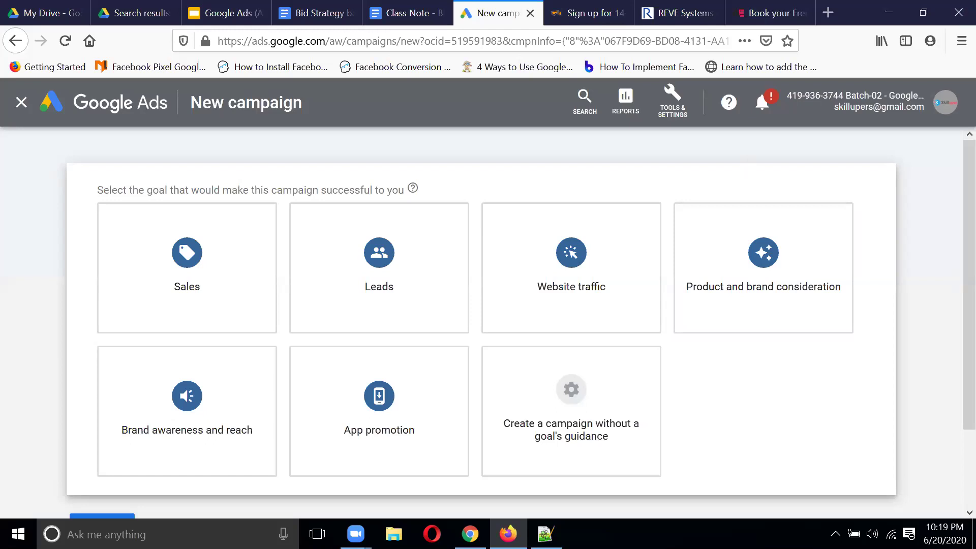
mouse_move(801, 283)
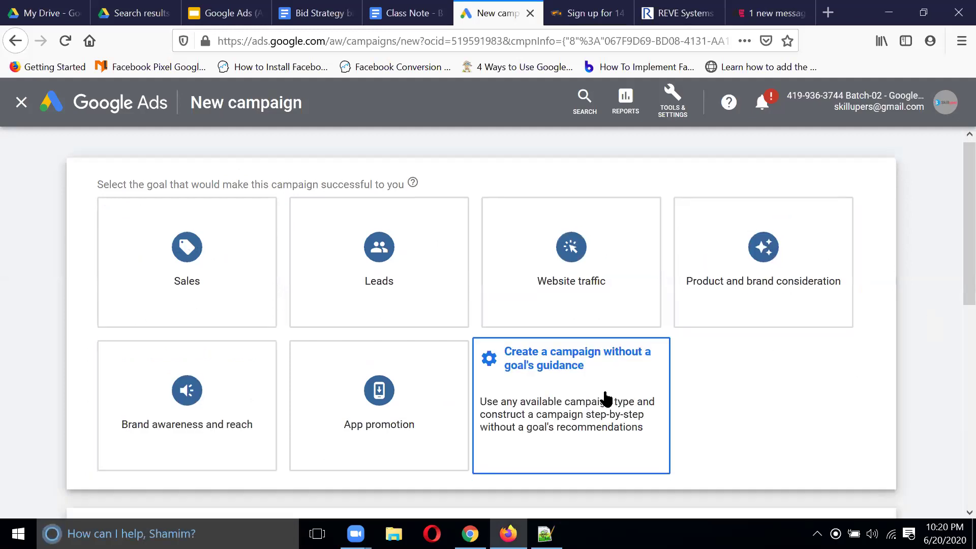
click(605, 398)
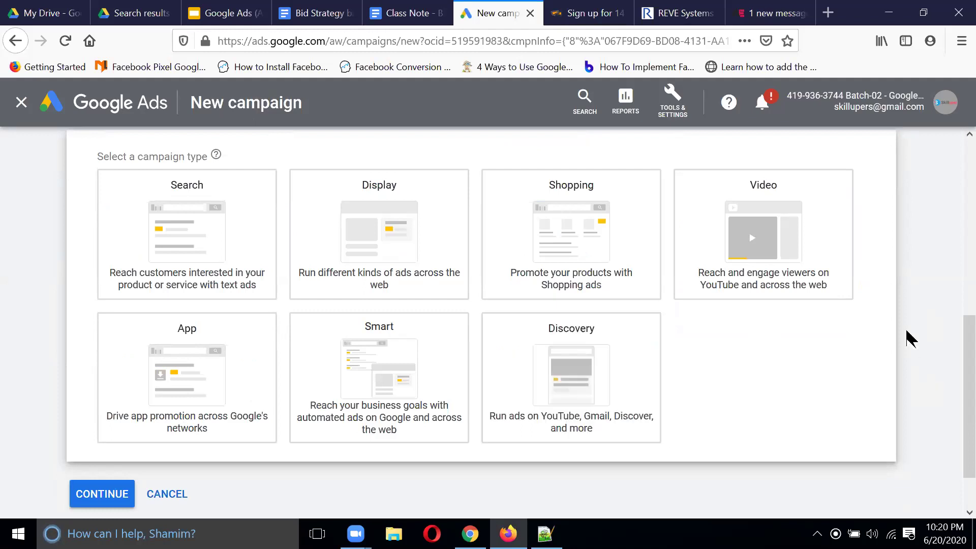
scroll(910, 338, up, 4)
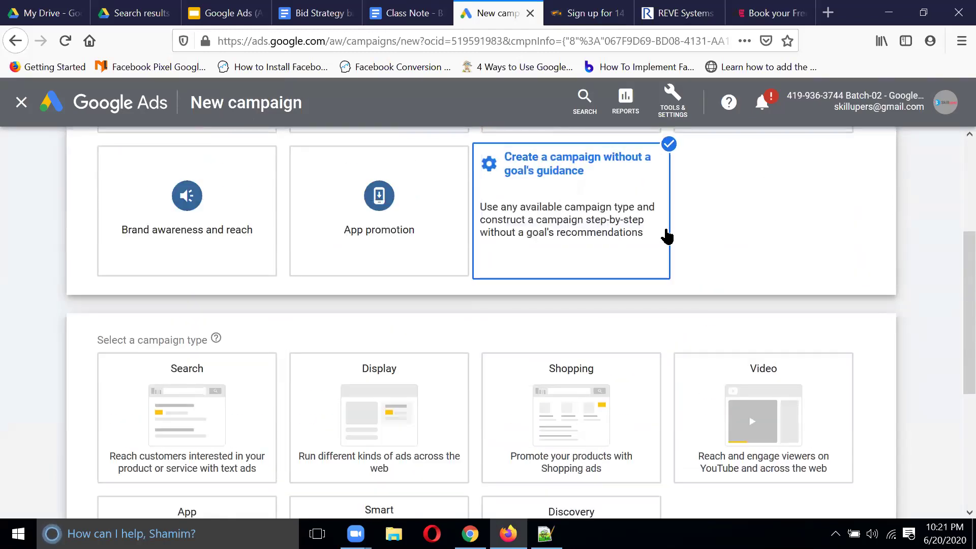
scroll(714, 244, up, 1)
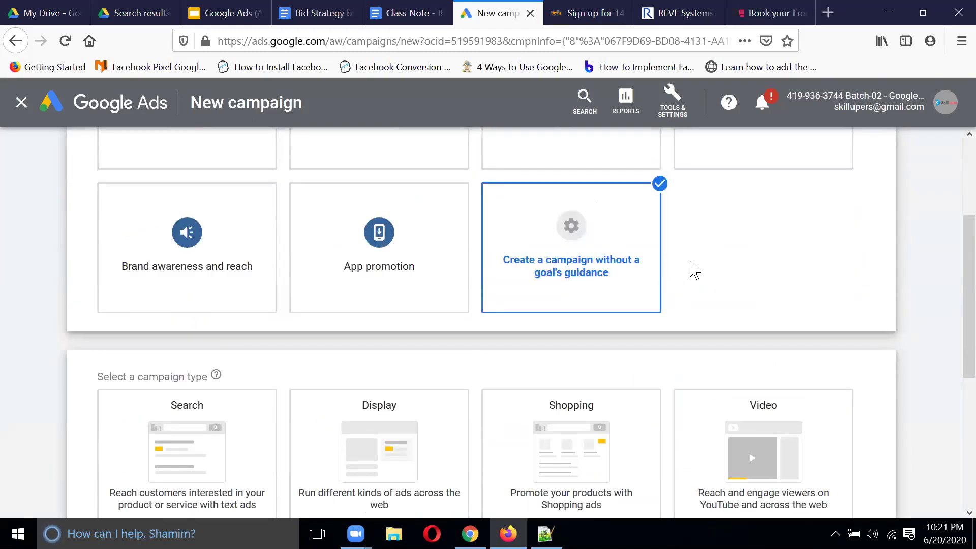
scroll(695, 271, down, 2)
scroll(693, 268, up, 3)
Step: Deselect the no-guidance option and choose Brand awareness and reach as the goal
click(620, 266)
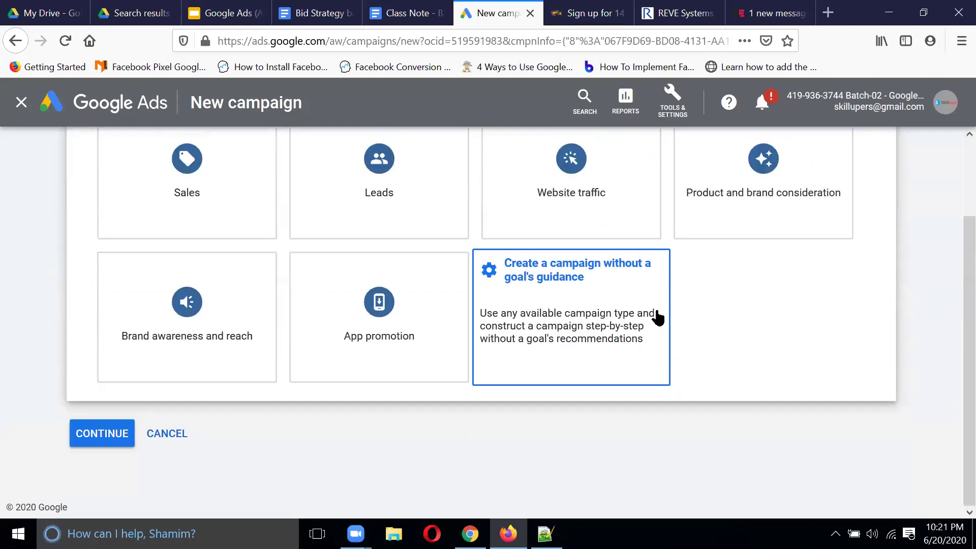
click(237, 307)
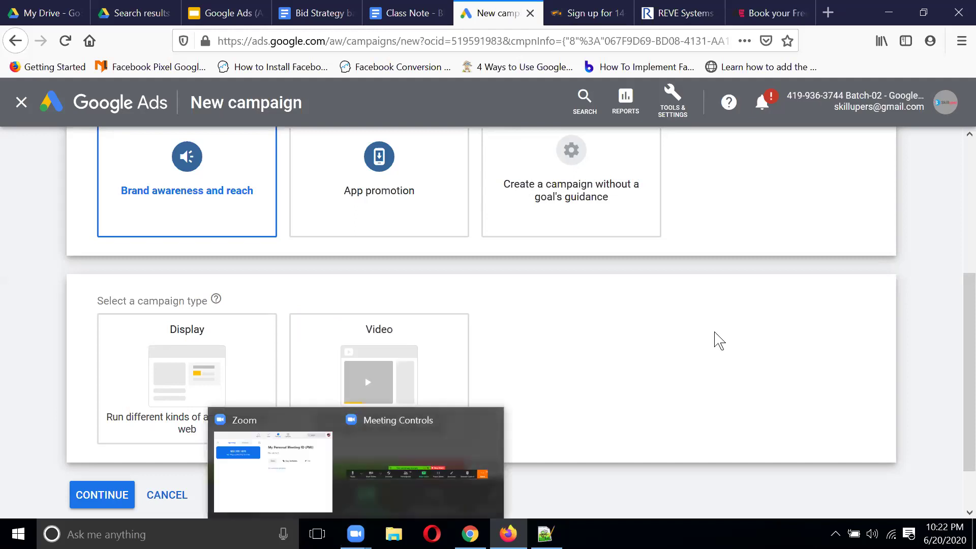
click(462, 443)
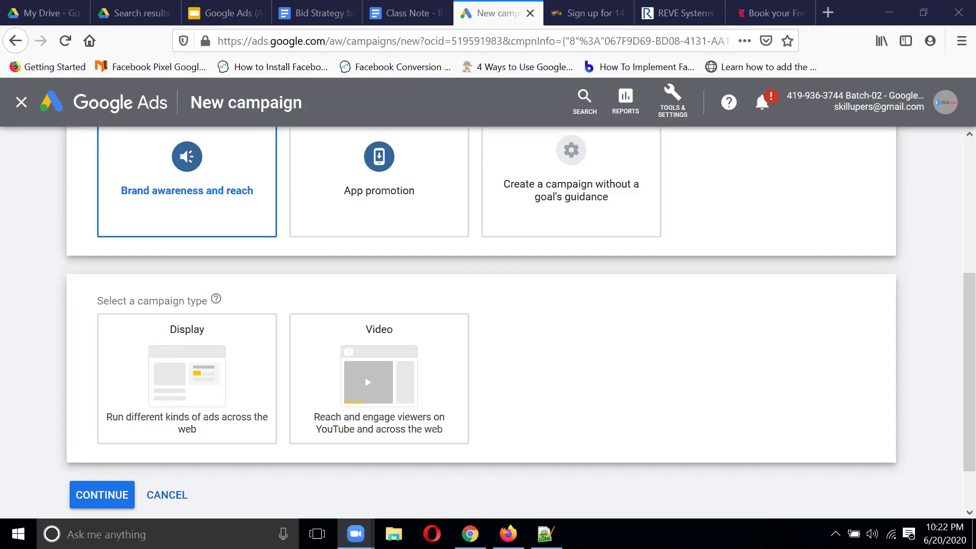
click(836, 533)
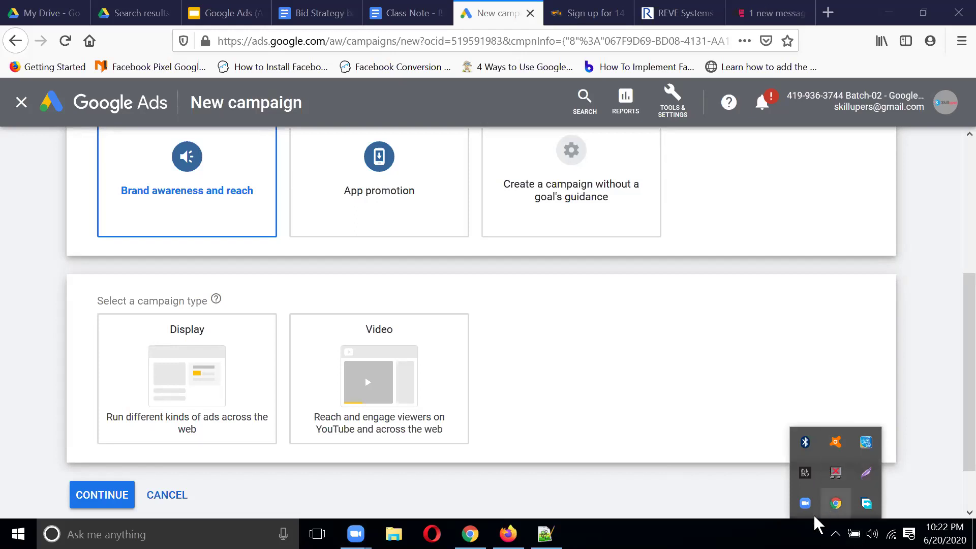
click(872, 534)
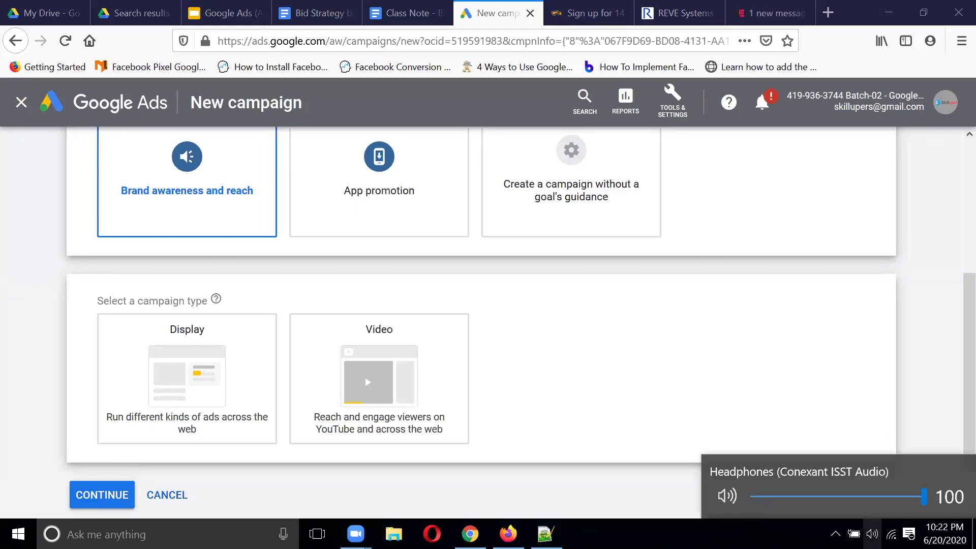
right_click(872, 533)
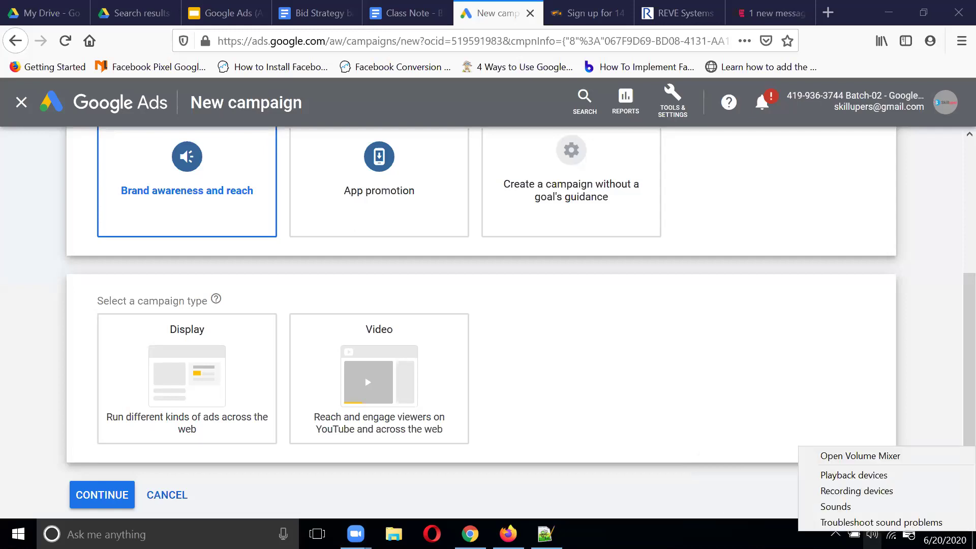
click(859, 507)
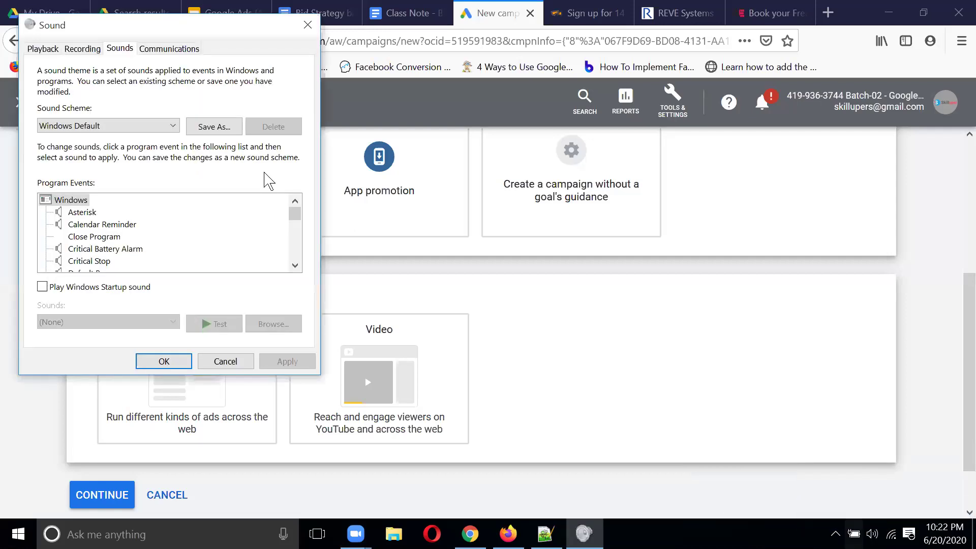
click(308, 24)
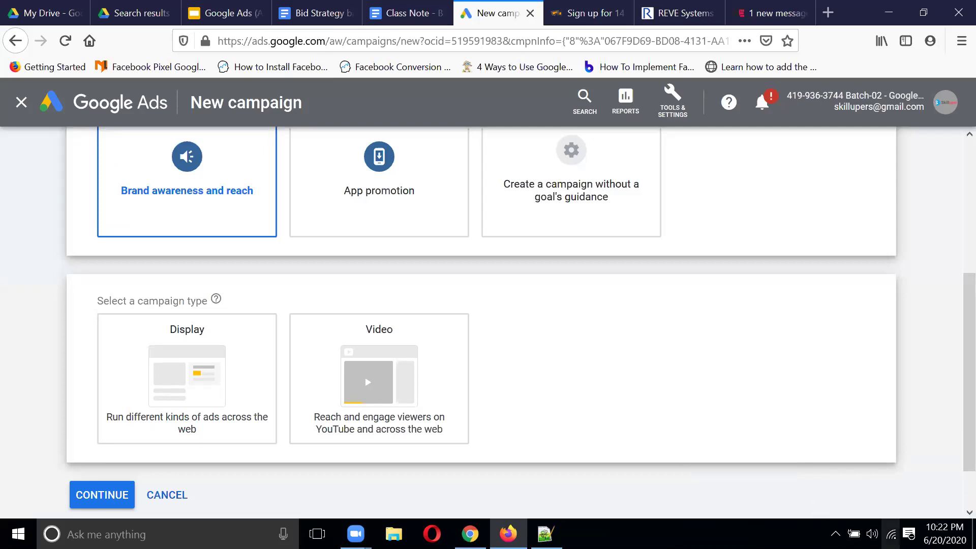
right_click(873, 534)
right_click(872, 534)
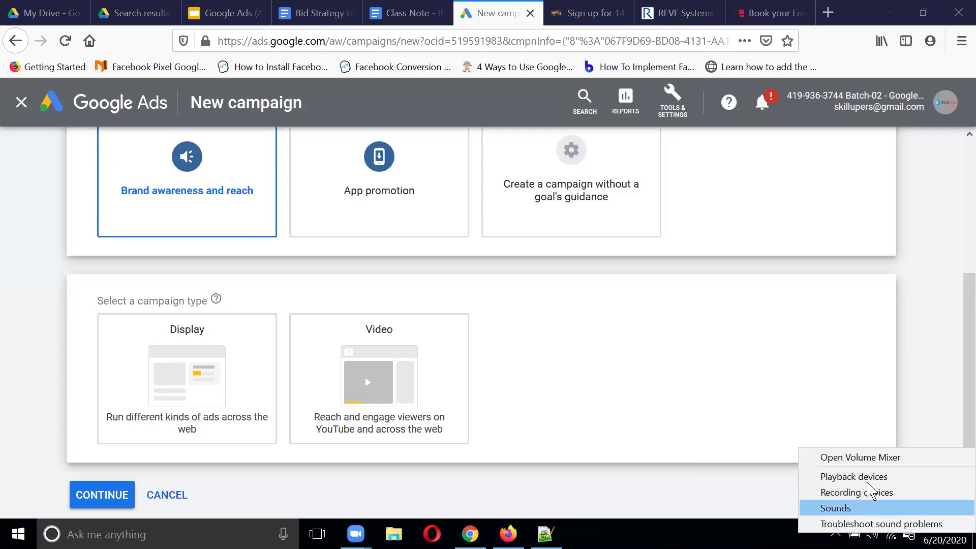
click(879, 458)
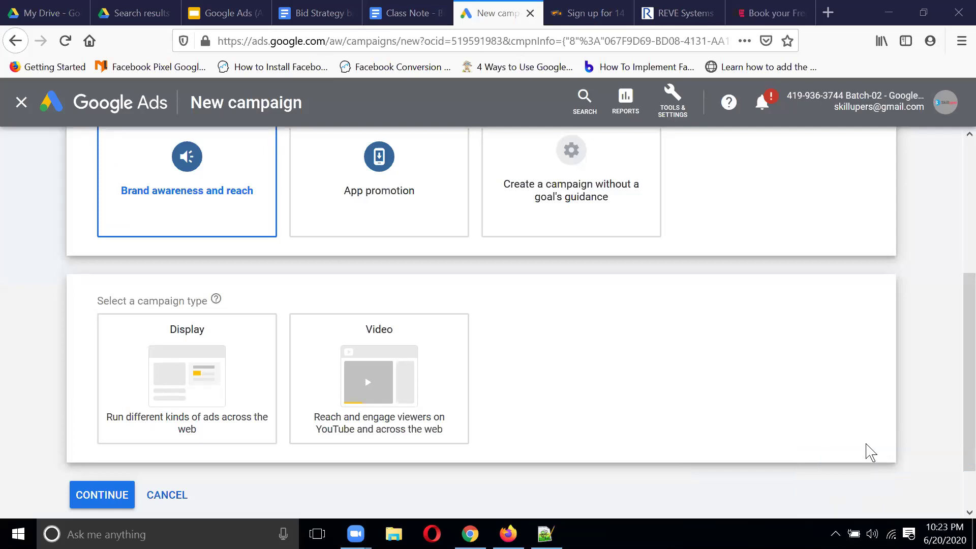
click(703, 313)
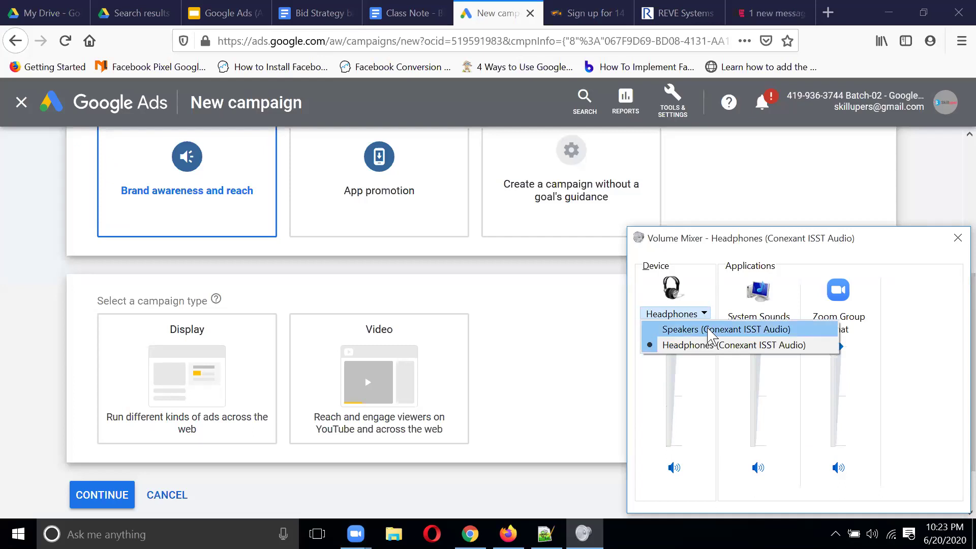
click(711, 331)
click(703, 314)
click(721, 344)
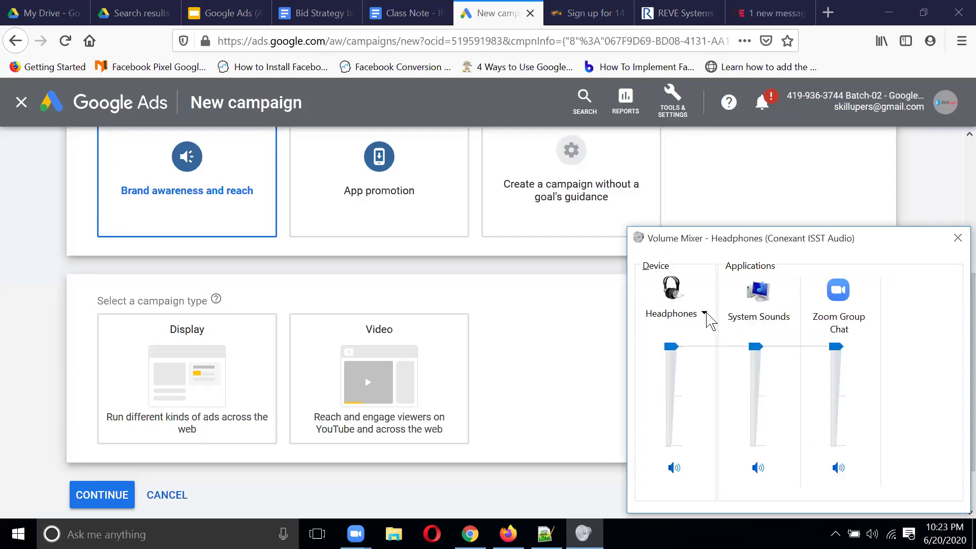
click(710, 321)
click(705, 331)
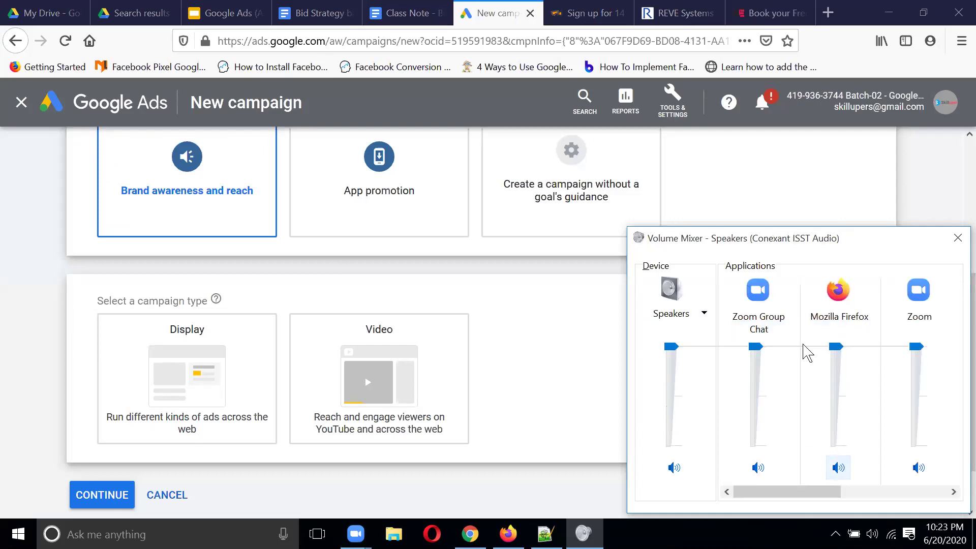
click(701, 316)
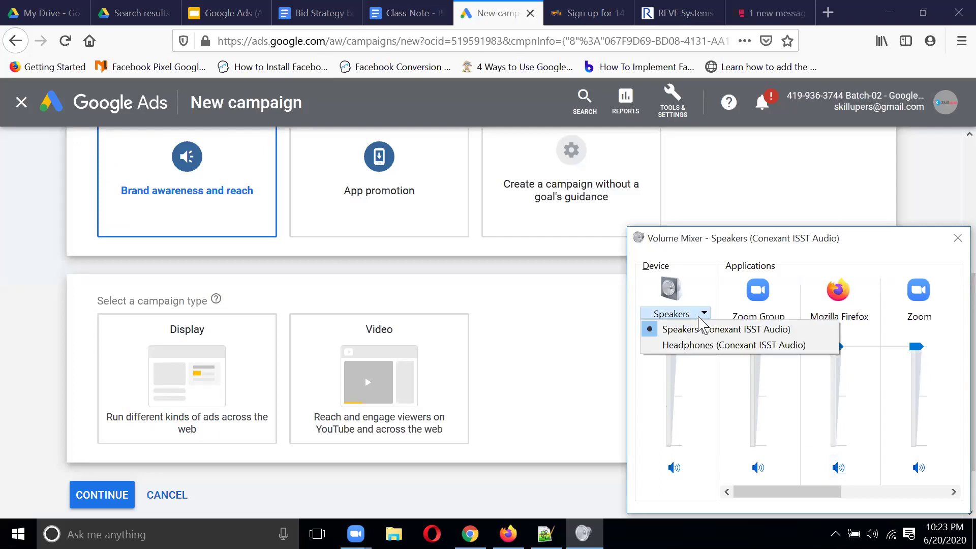
click(700, 345)
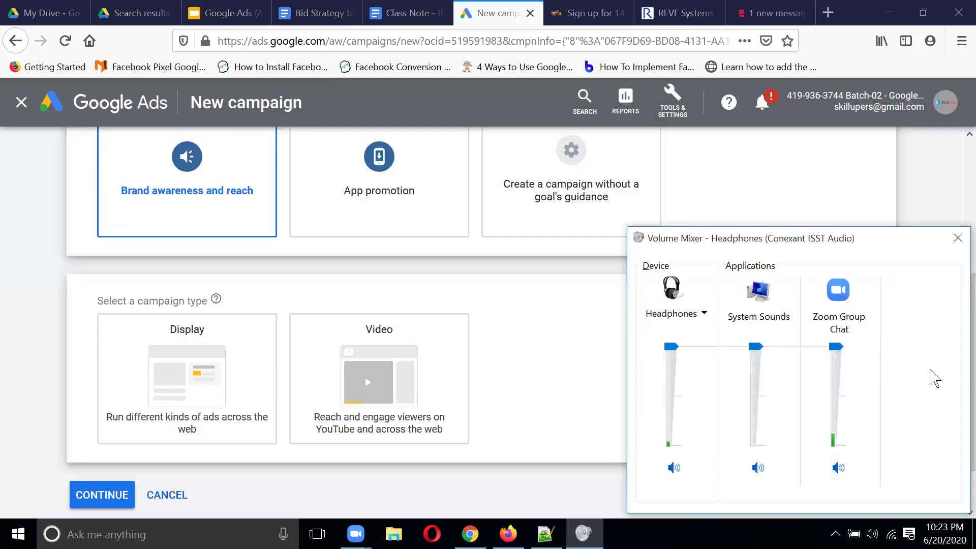
click(958, 238)
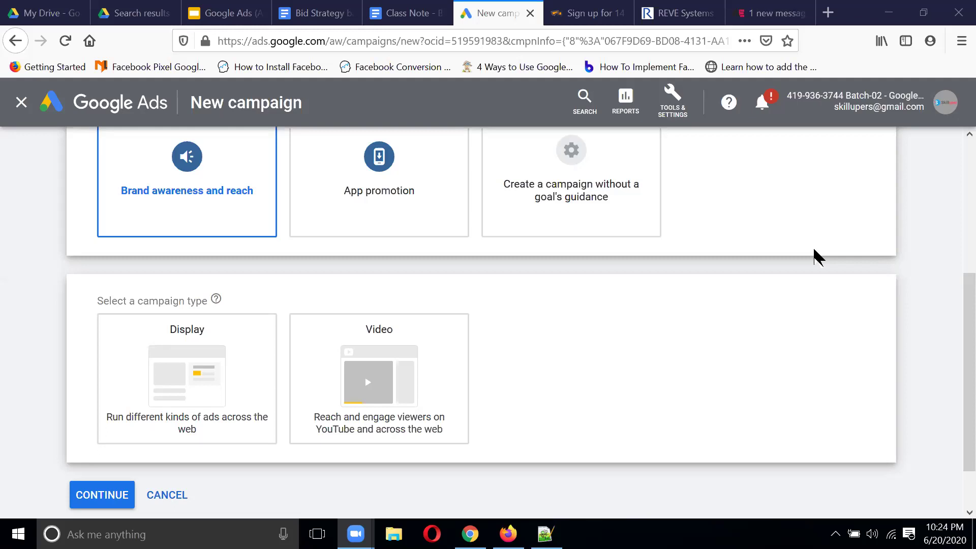
Step: Scroll to the campaign types: Search, Display, Shopping, Video, Smart and Discovery
scroll(815, 257, up, 3)
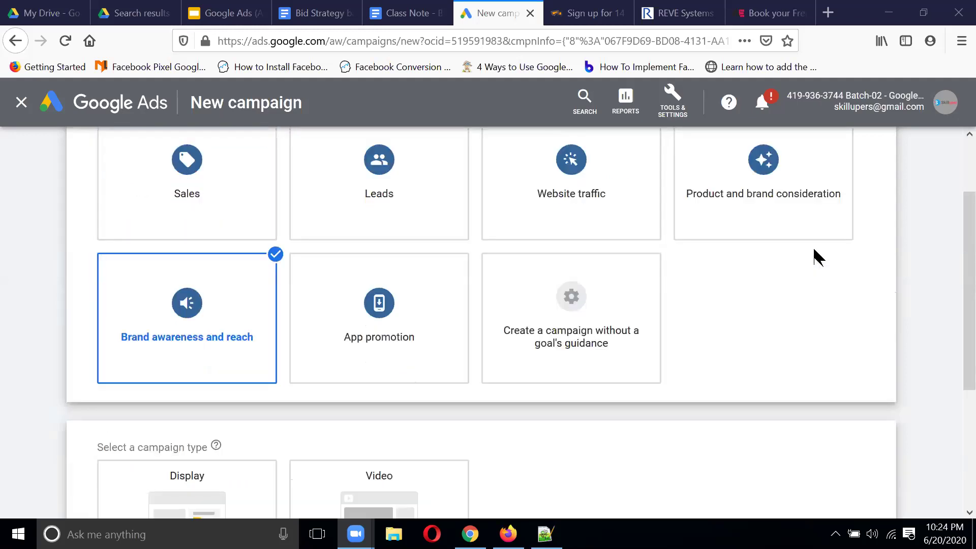
scroll(418, 179, down, 3)
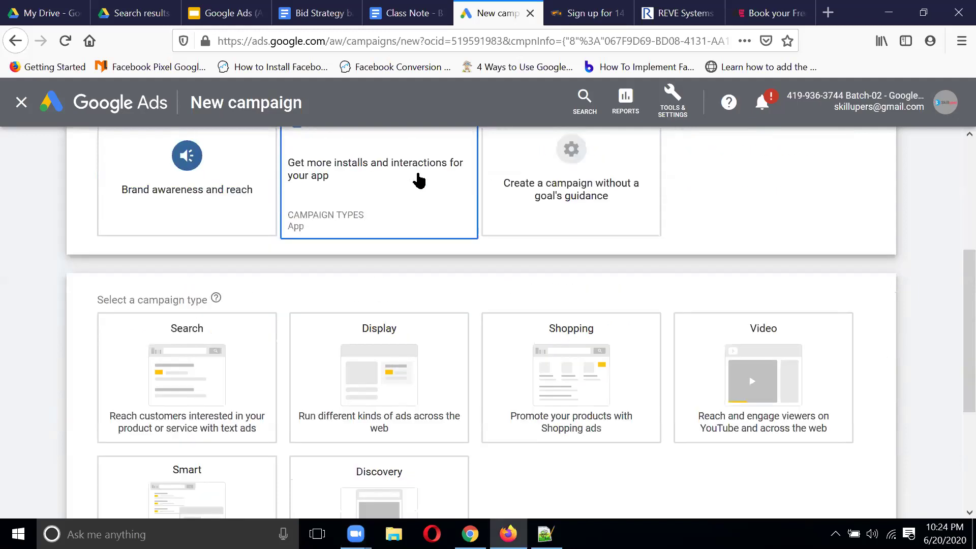
scroll(872, 277, down, 2)
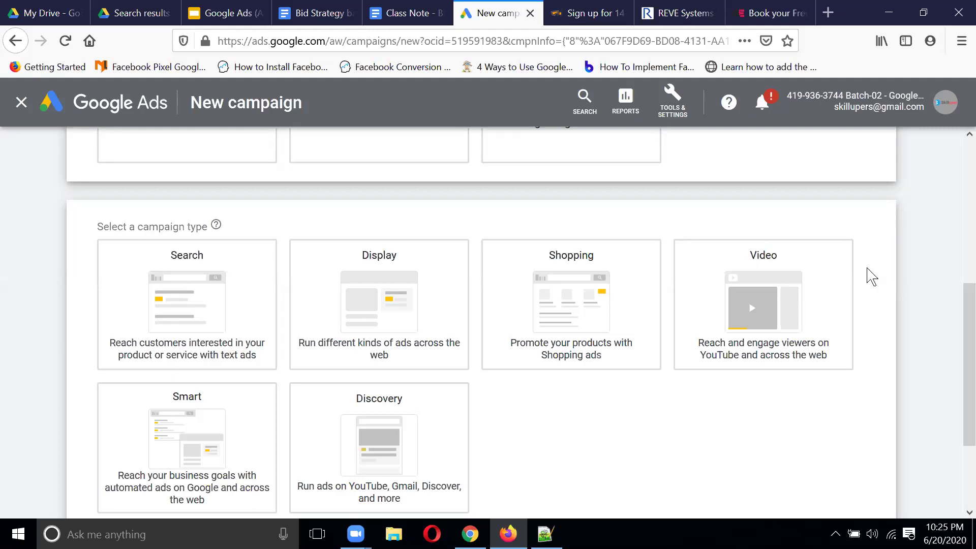
click(828, 13)
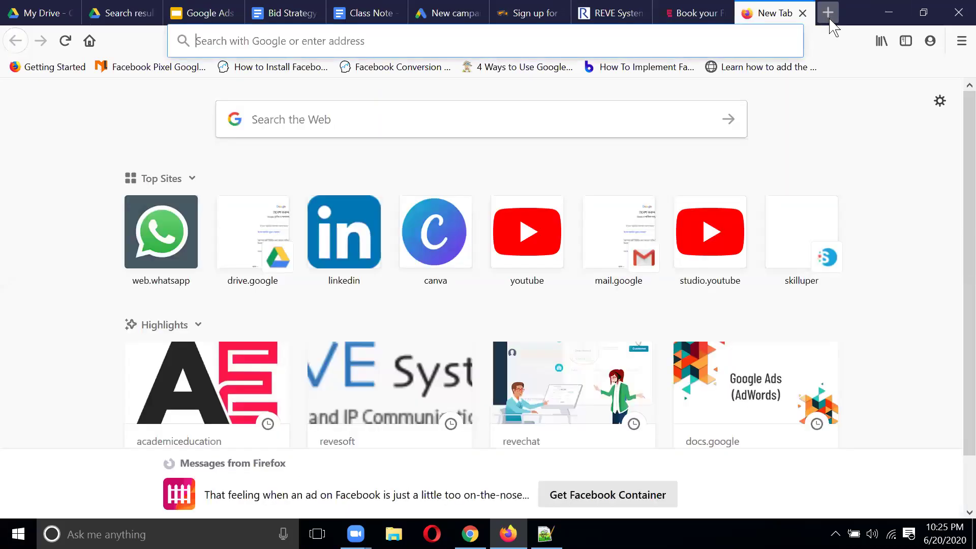
Step: Search Google for 'shooping campaign supported country' and open the Heraldbee result in a new tab
text(shoopin)
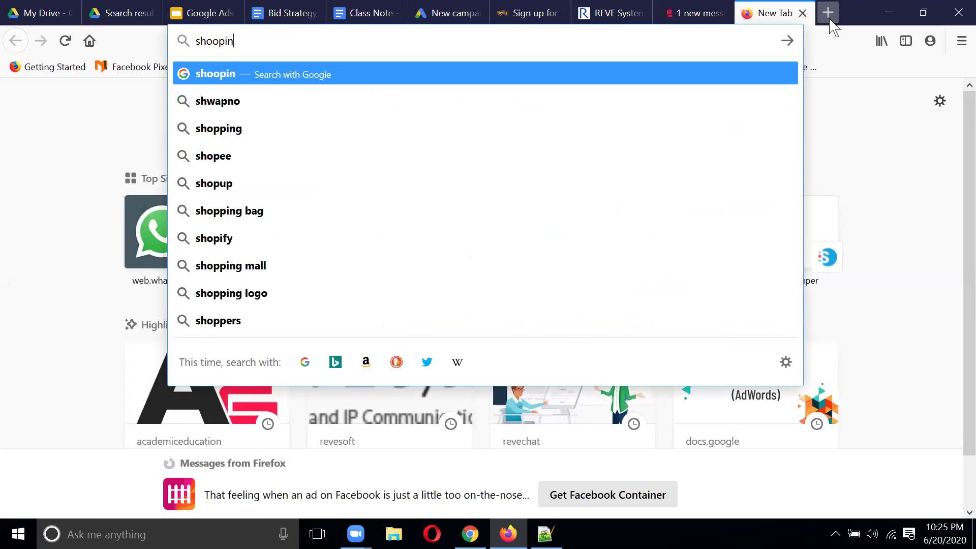
text(g campaign supported country)
key(Return)
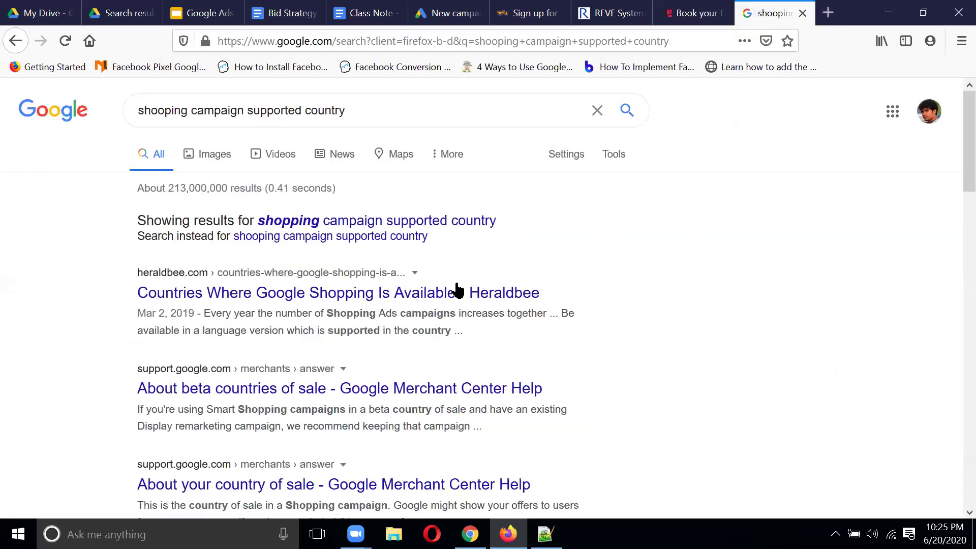
right_click(456, 298)
click(485, 308)
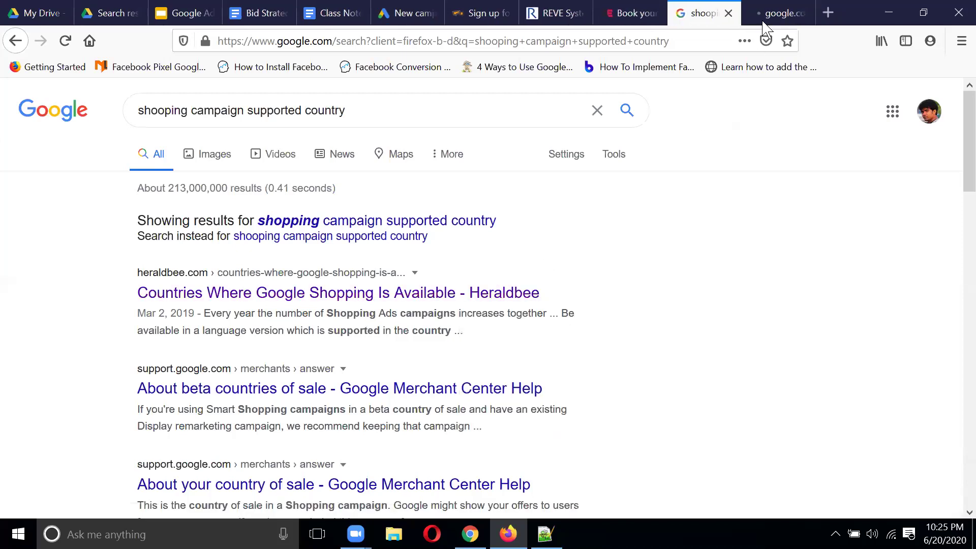
Step: Read and select Heraldbee's list of Google Shopping Ads countries, then close the article
click(768, 16)
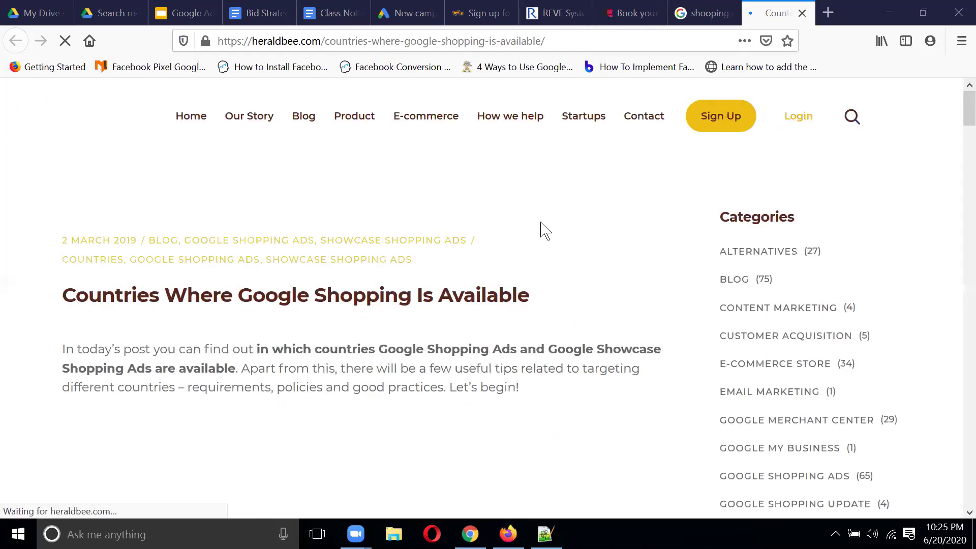
scroll(541, 229, down, 3)
scroll(542, 230, down, 3)
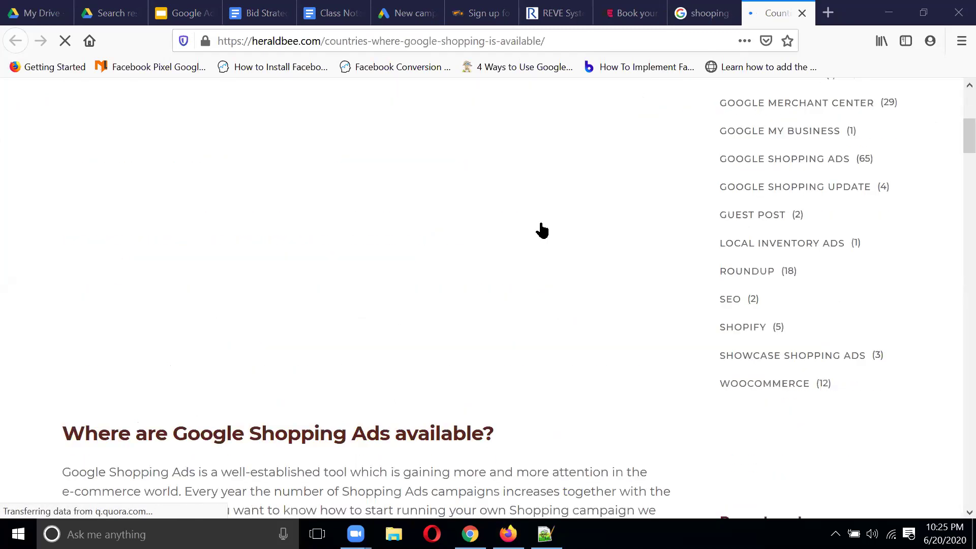
scroll(543, 231, down, 4)
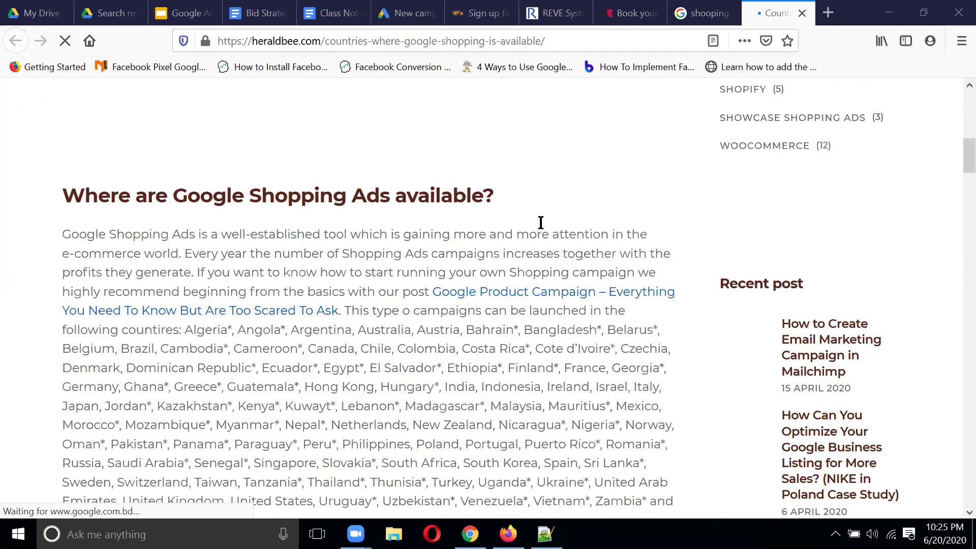
scroll(541, 224, down, 3)
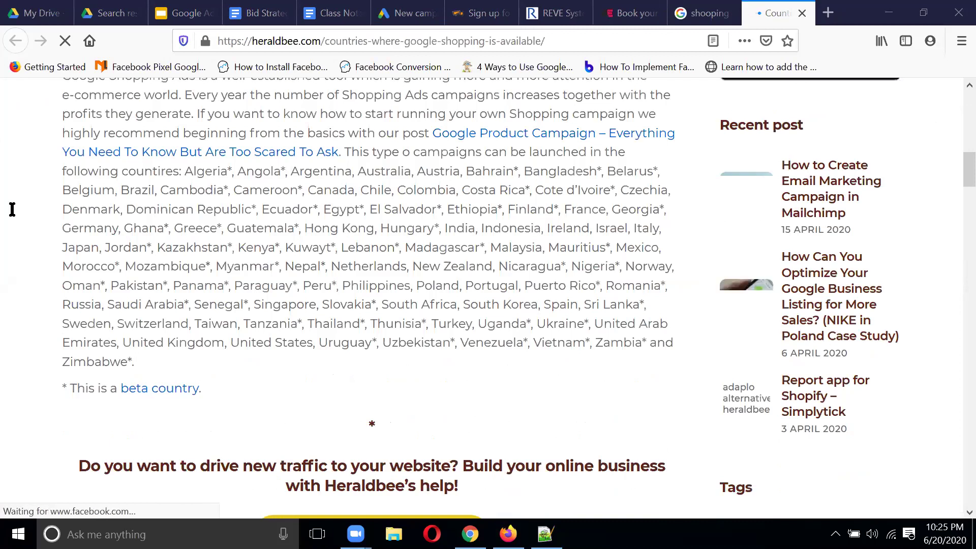
drag(186, 172, 682, 352)
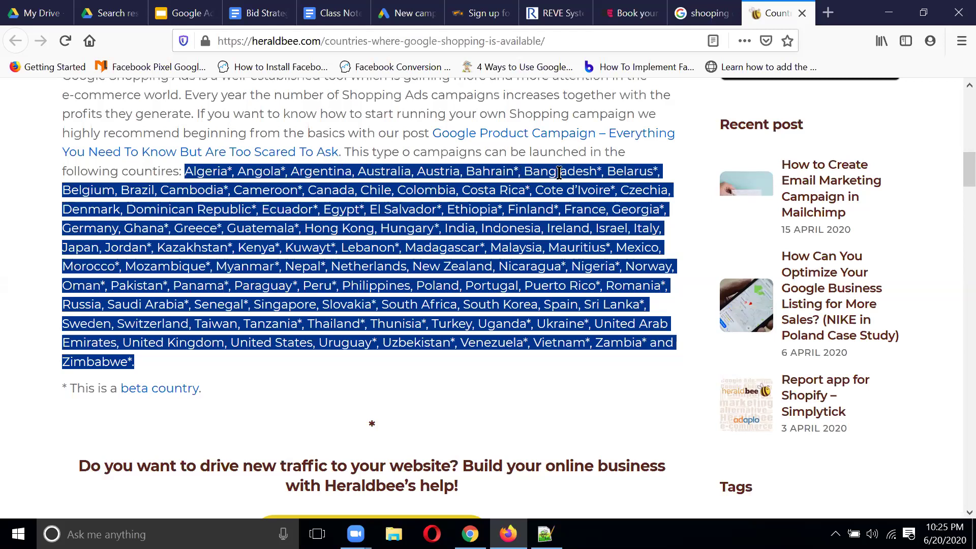
click(527, 371)
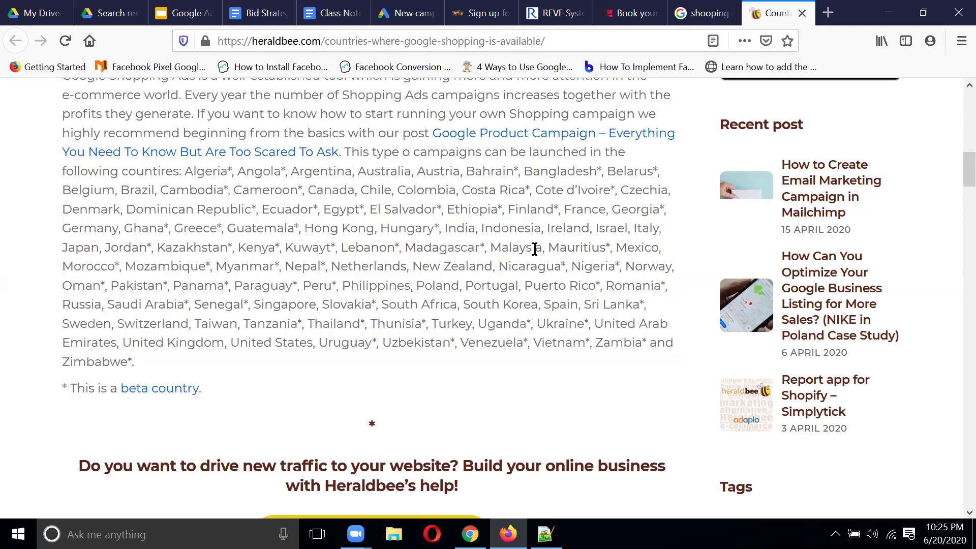
scroll(539, 249, up, 6)
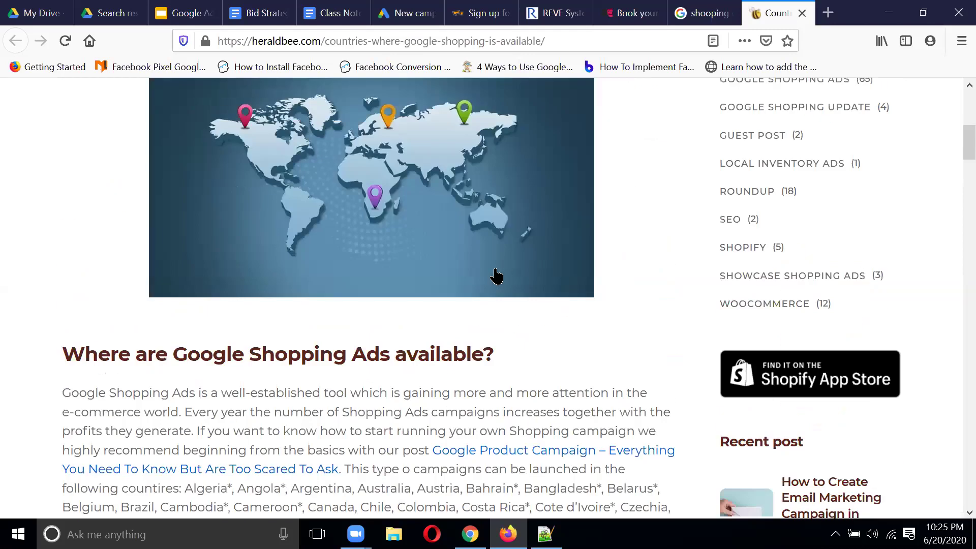
scroll(496, 276, down, 5)
scroll(496, 269, up, 10)
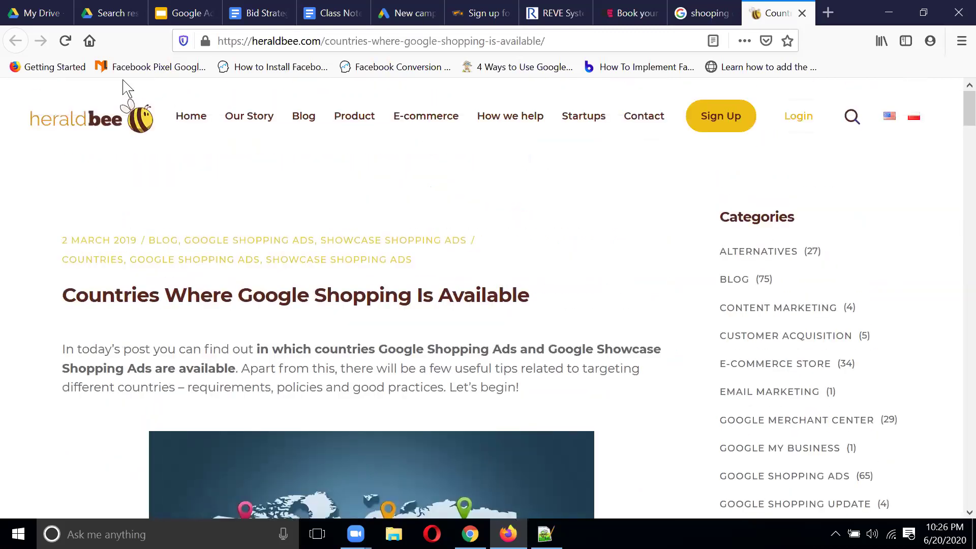
click(802, 13)
Step: Open Google's 'About beta countries of sale' result in a new tab
scroll(457, 252, down, 5)
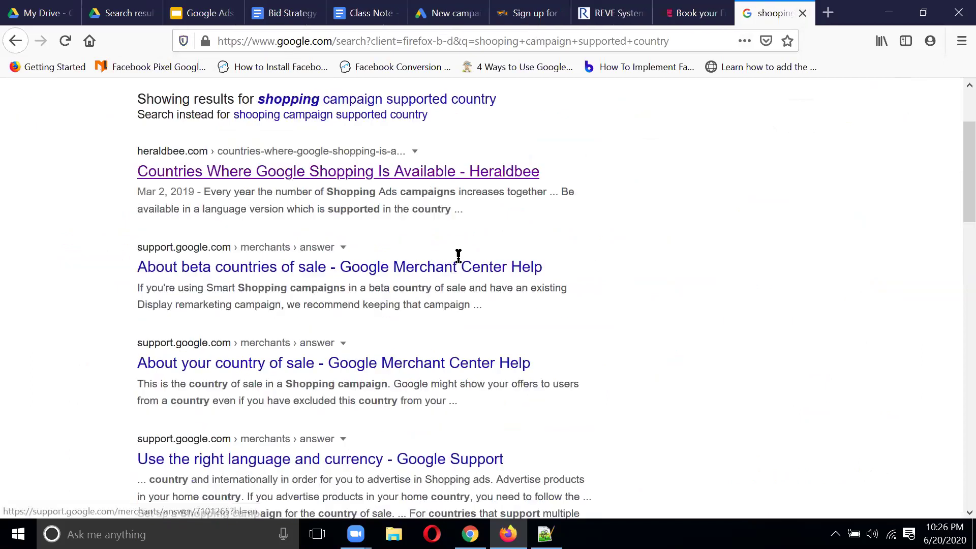
right_click(265, 235)
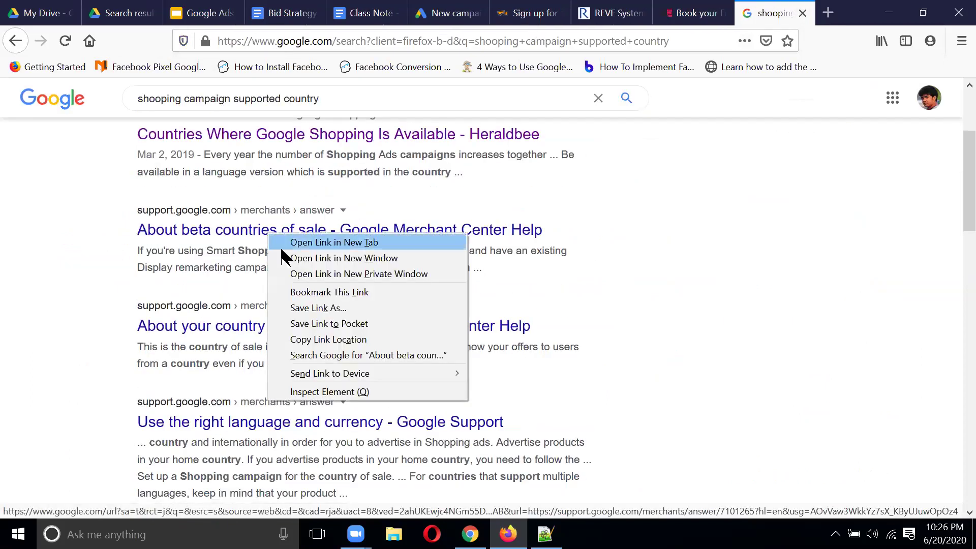
click(289, 243)
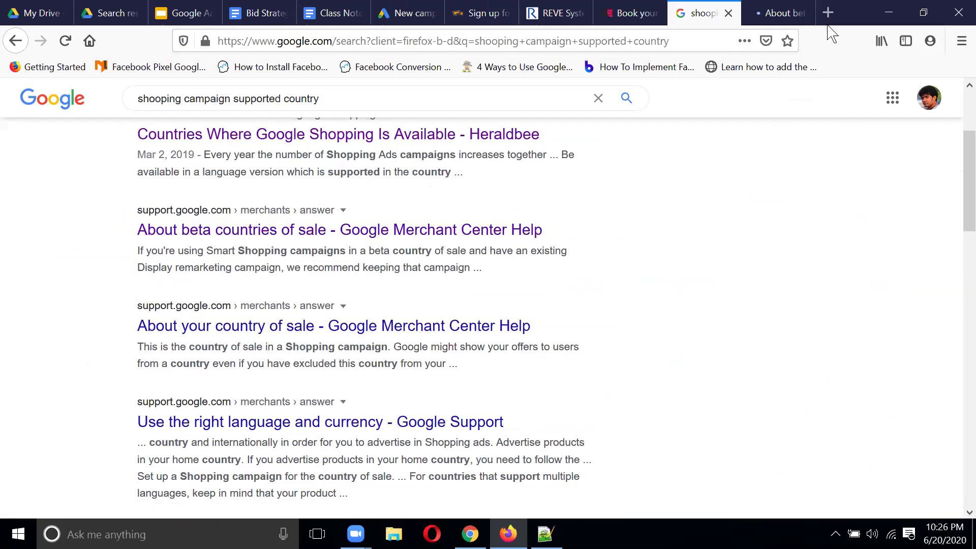
click(768, 9)
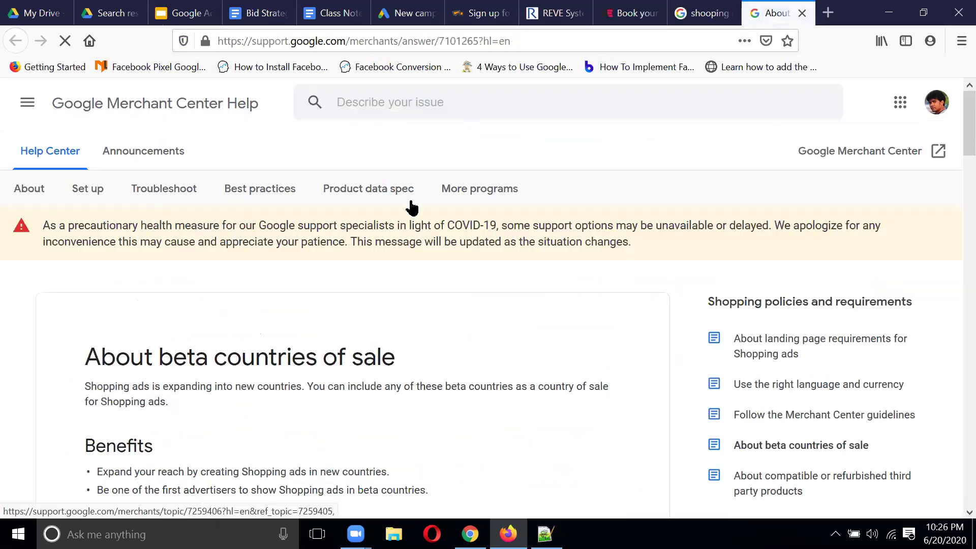
scroll(449, 244, down, 4)
scroll(452, 246, down, 7)
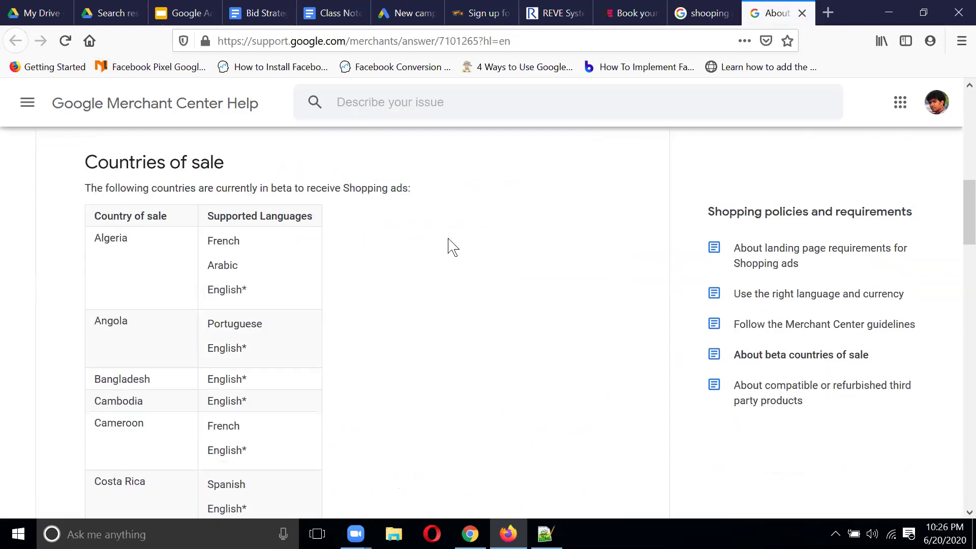
scroll(451, 247, down, 3)
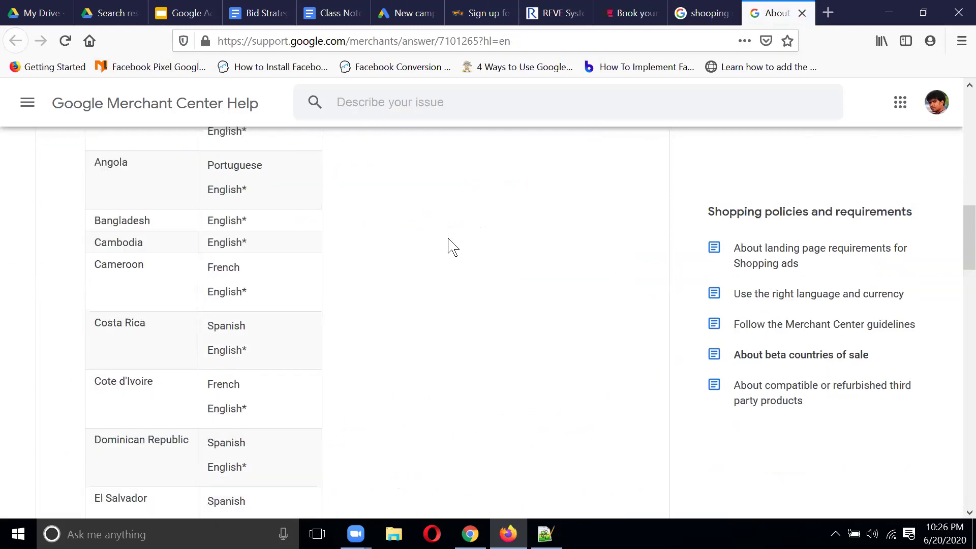
scroll(451, 247, down, 8)
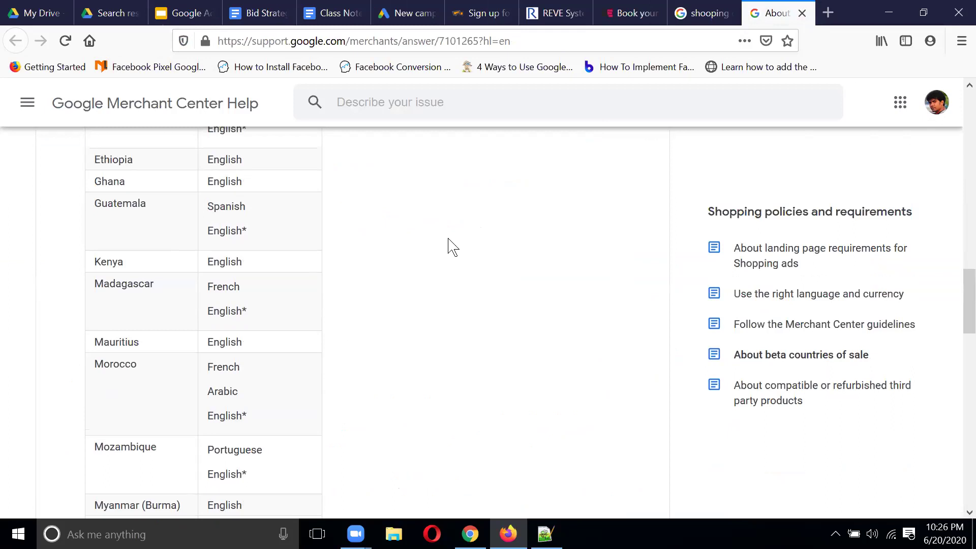
scroll(452, 247, down, 14)
scroll(451, 247, down, 3)
scroll(451, 247, up, 15)
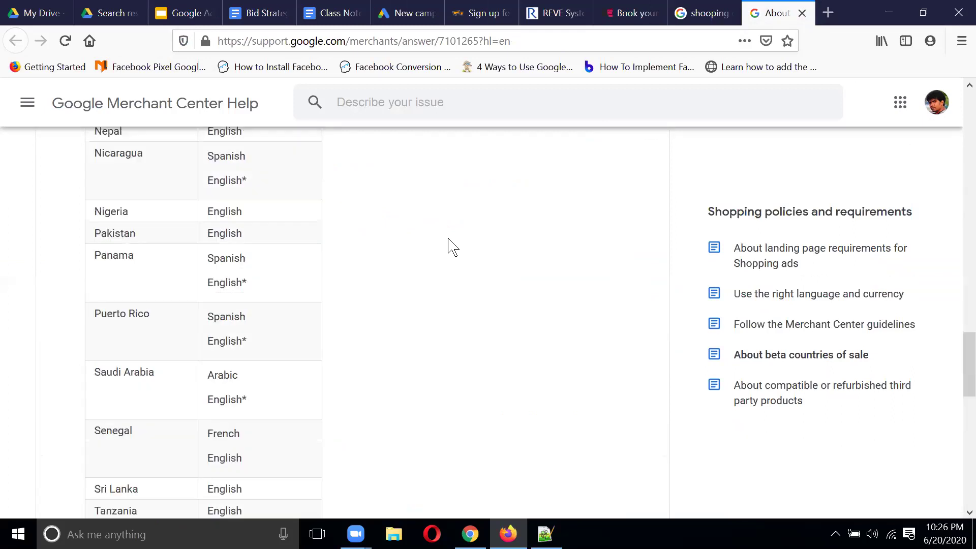
scroll(452, 248, up, 13)
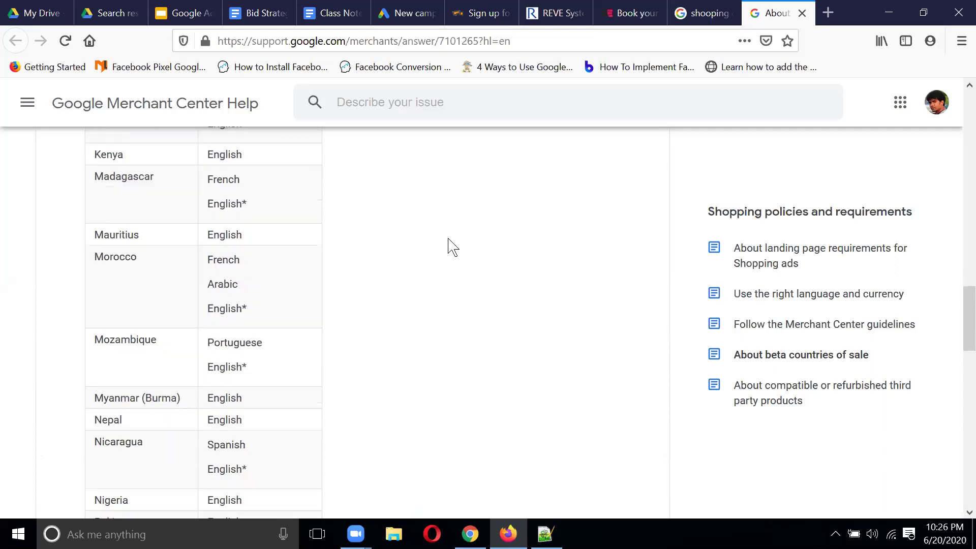
scroll(452, 248, up, 12)
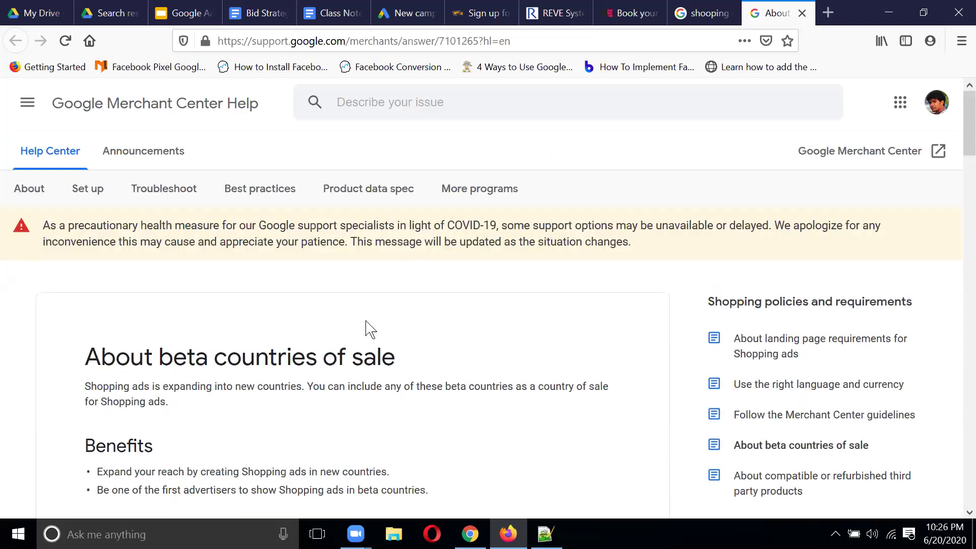
drag(318, 358, 529, 347)
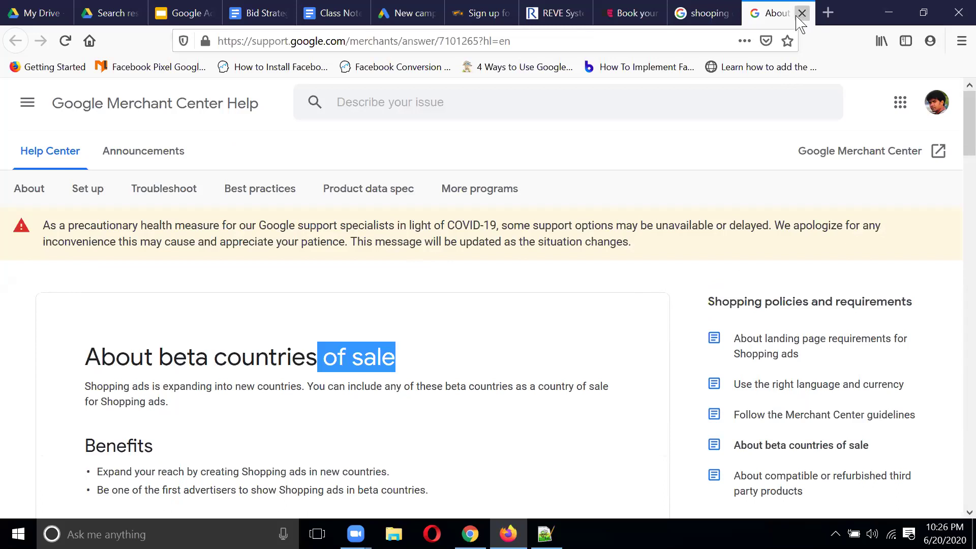
key(ctrl+w)
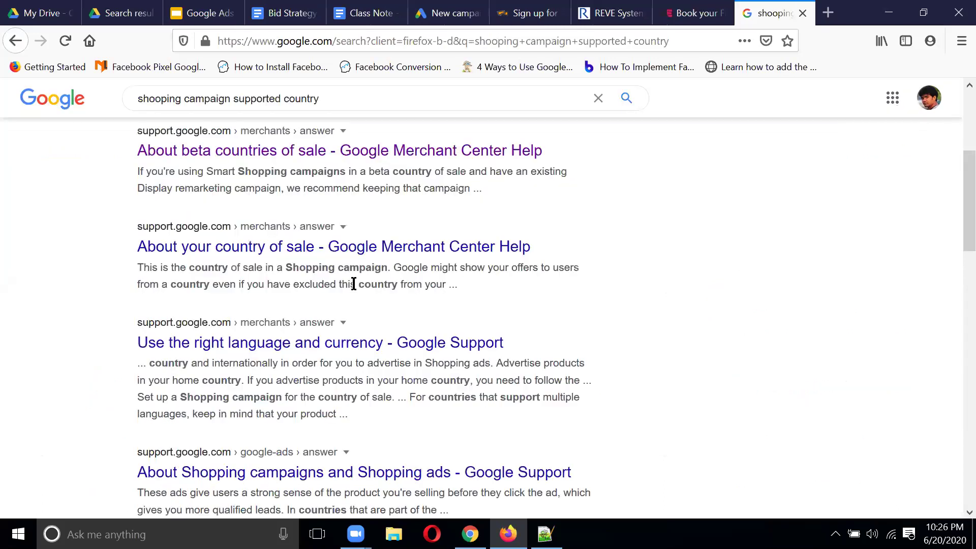
scroll(423, 252, down, 4)
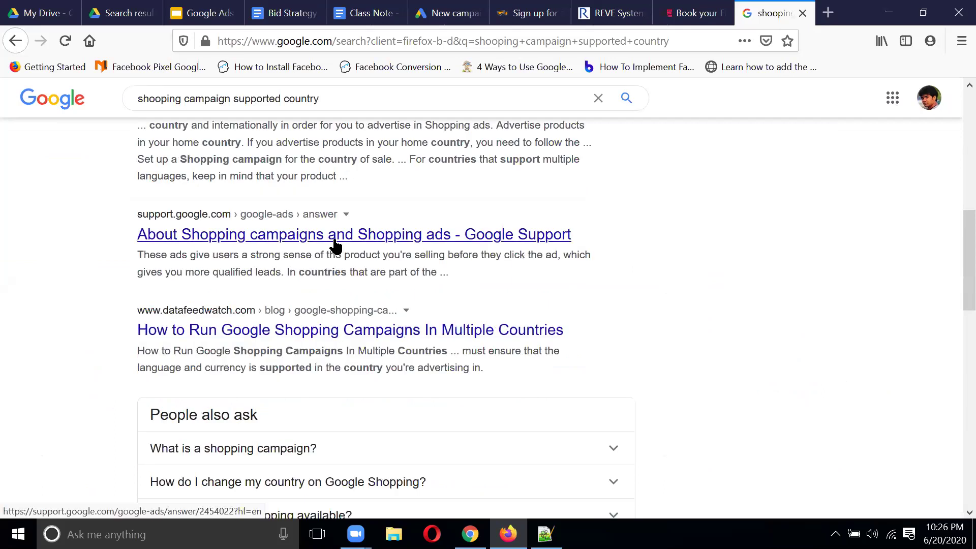
right_click(335, 245)
click(387, 248)
click(773, 13)
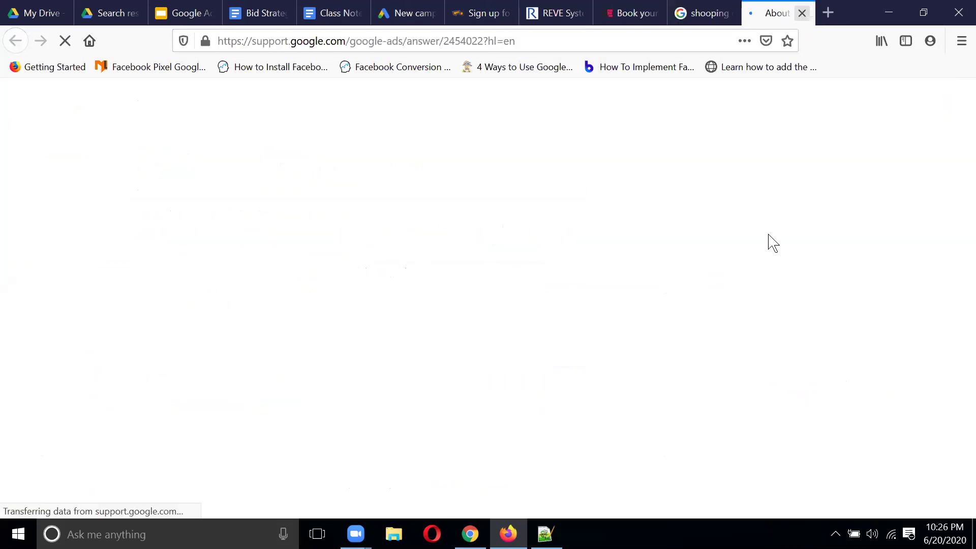
scroll(480, 255, down, 6)
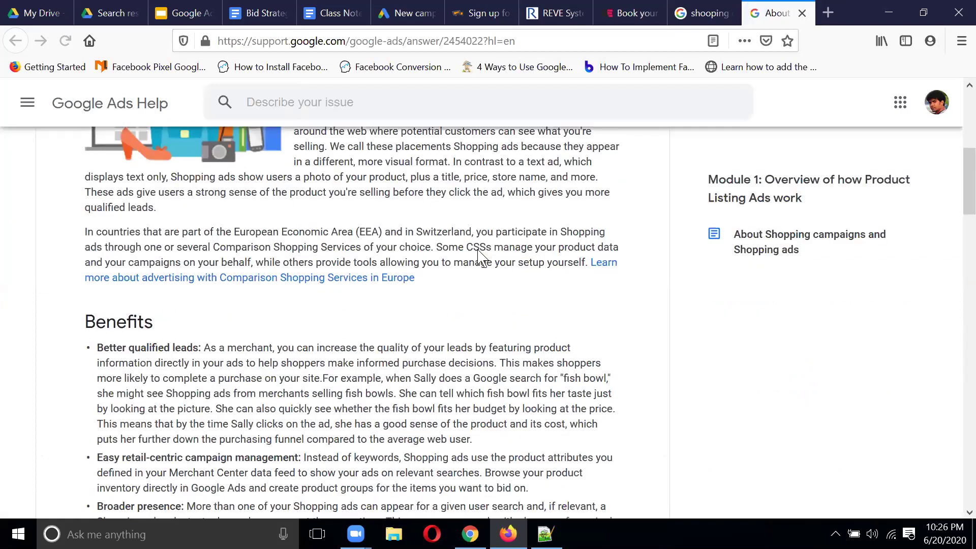
scroll(480, 254, down, 8)
scroll(478, 249, down, 6)
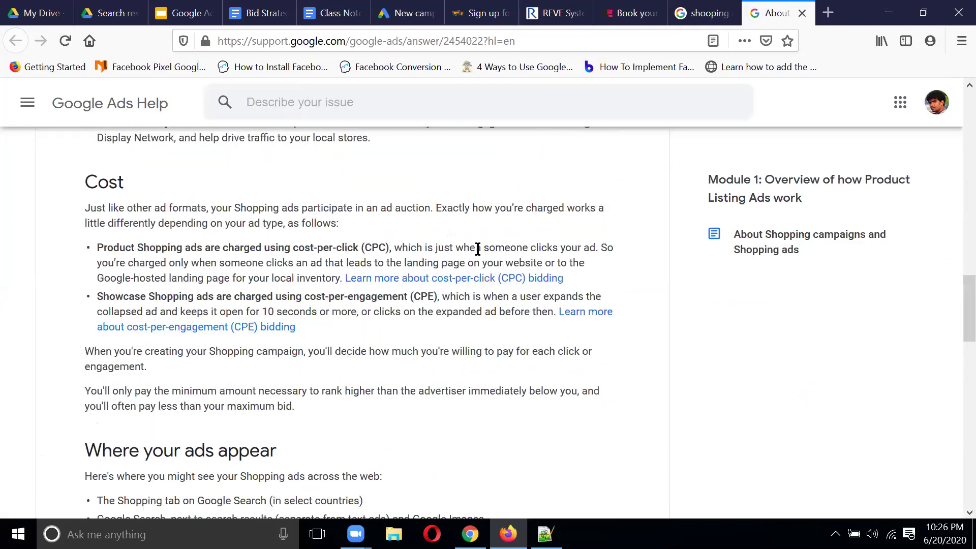
scroll(480, 254, down, 11)
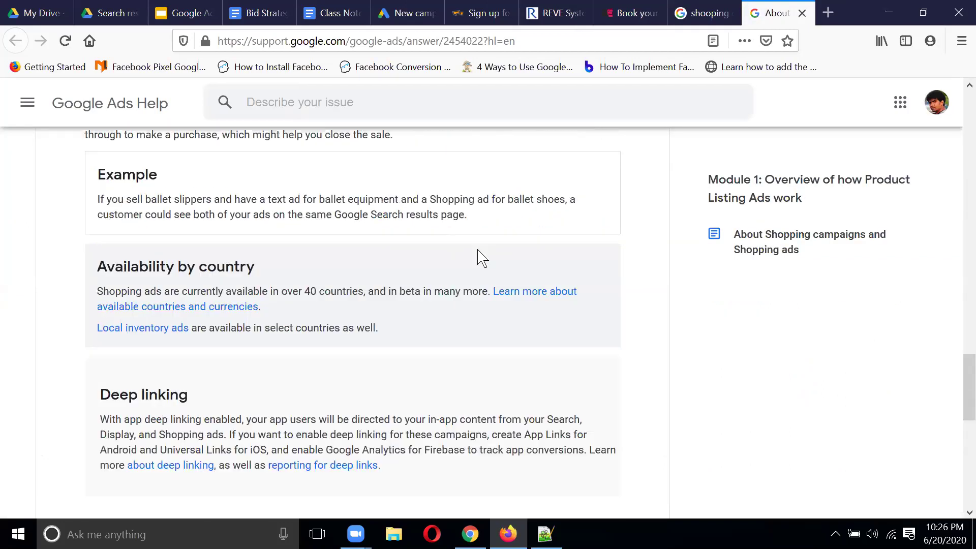
scroll(480, 257, down, 8)
scroll(479, 256, up, 10)
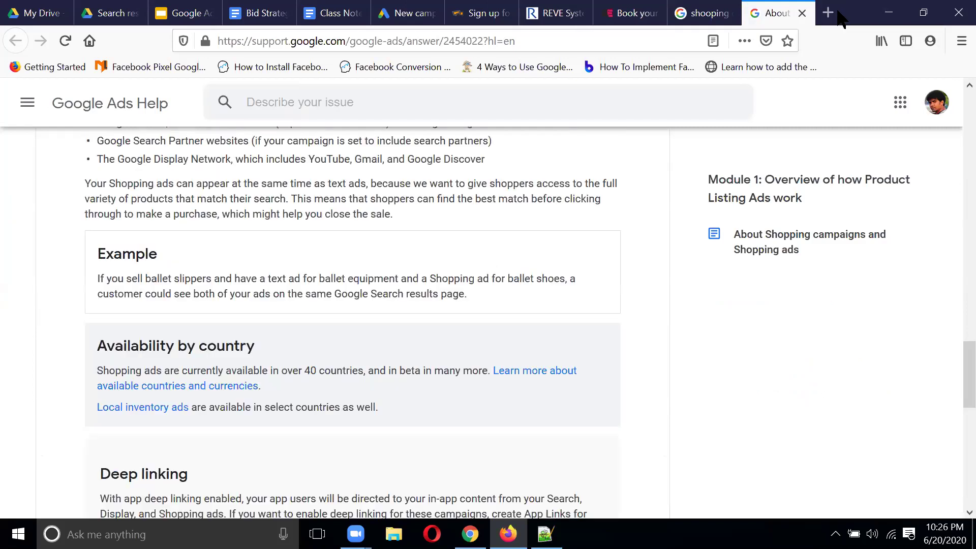
click(802, 14)
scroll(560, 298, up, 8)
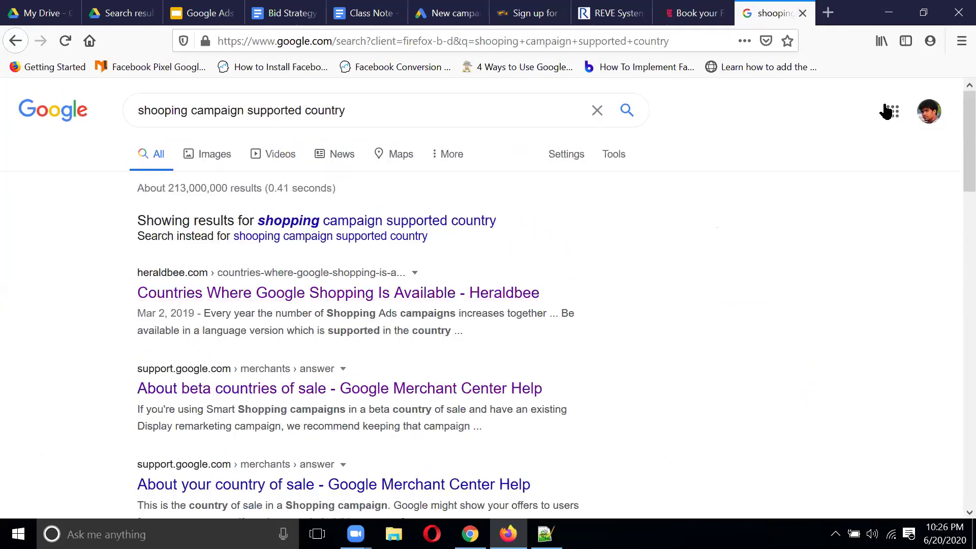
Step: Refine the search with 'google ads' and open the Heraldbee countries article in a new tab
click(141, 111)
text(google ads)
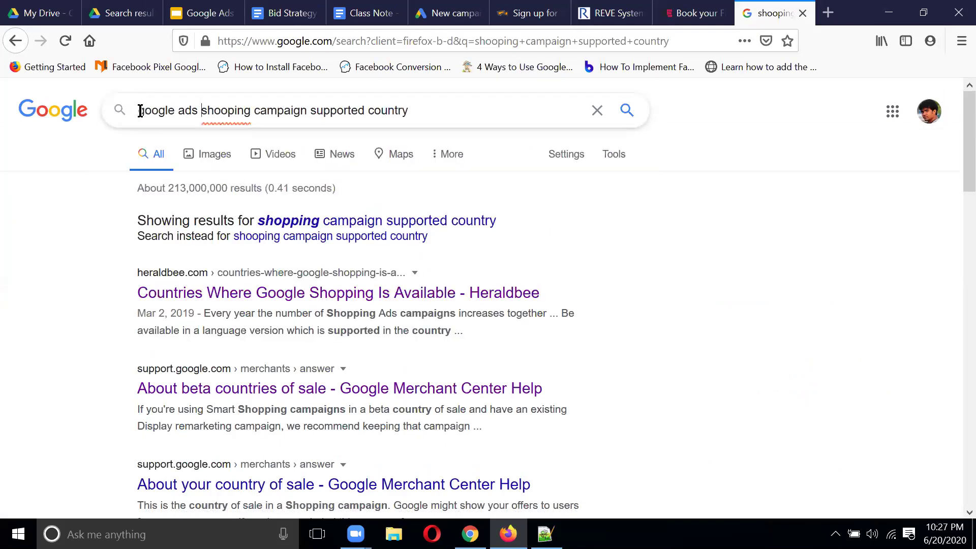
key(Return)
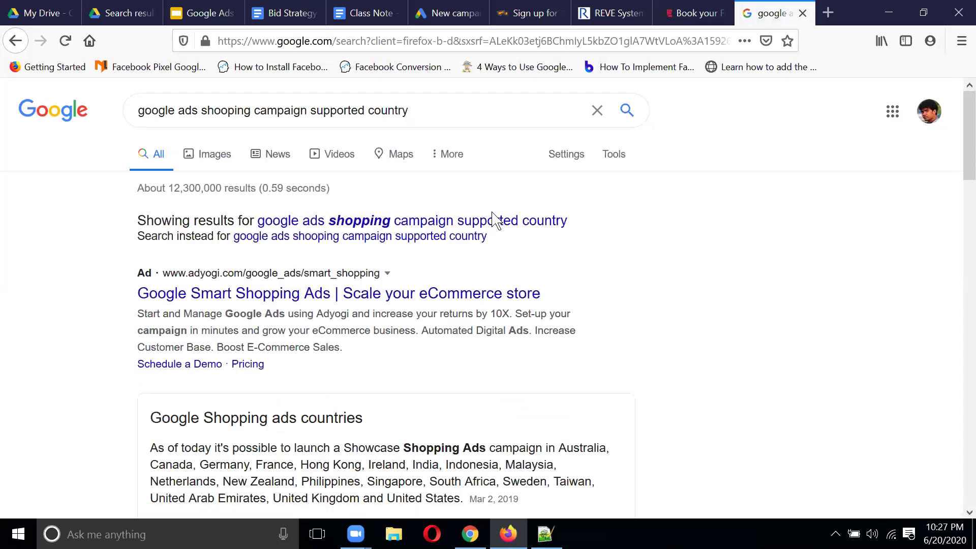
scroll(496, 218, down, 5)
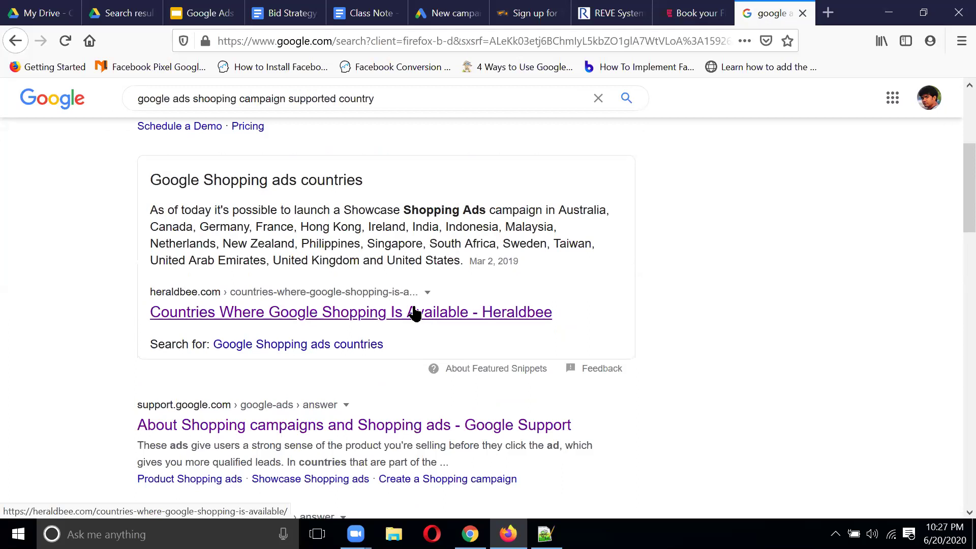
right_click(363, 322)
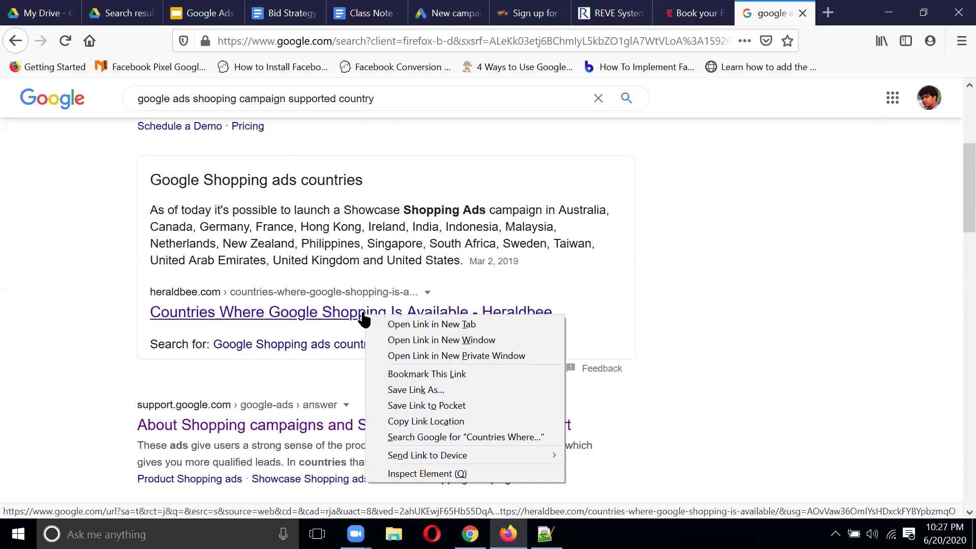
click(407, 323)
Step: Read through the Heraldbee countries article, then close it
scroll(480, 290, down, 2)
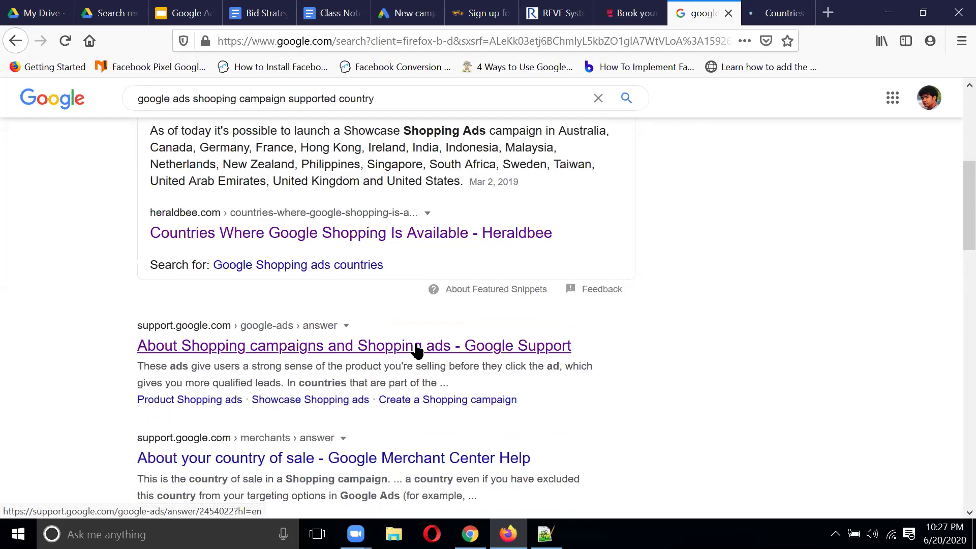
scroll(417, 351, down, 3)
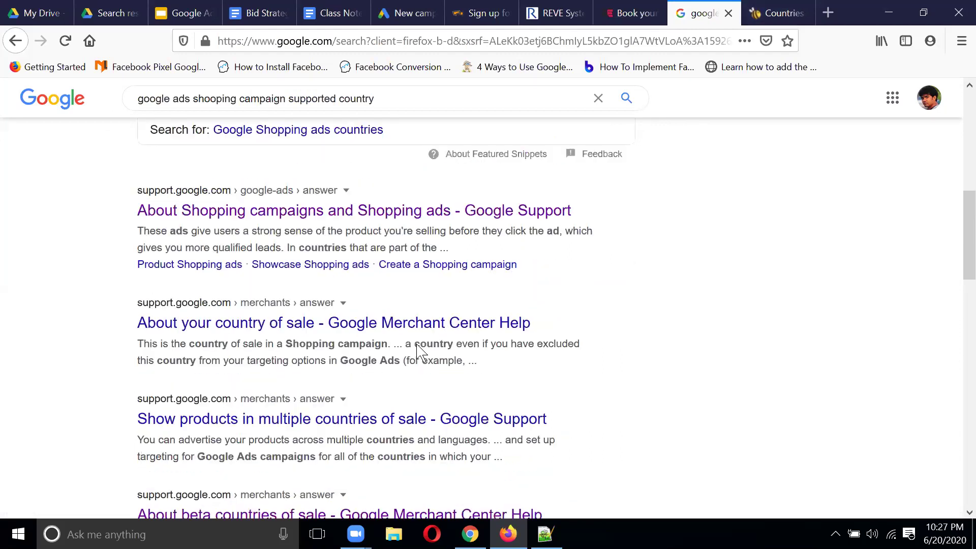
click(762, 13)
scroll(538, 213, down, 1)
scroll(534, 212, down, 9)
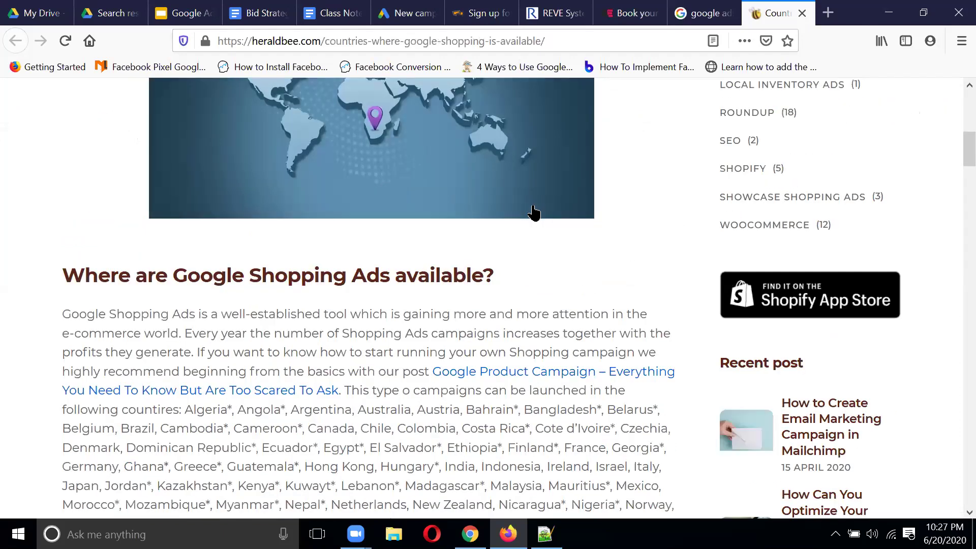
scroll(570, 263, down, 2)
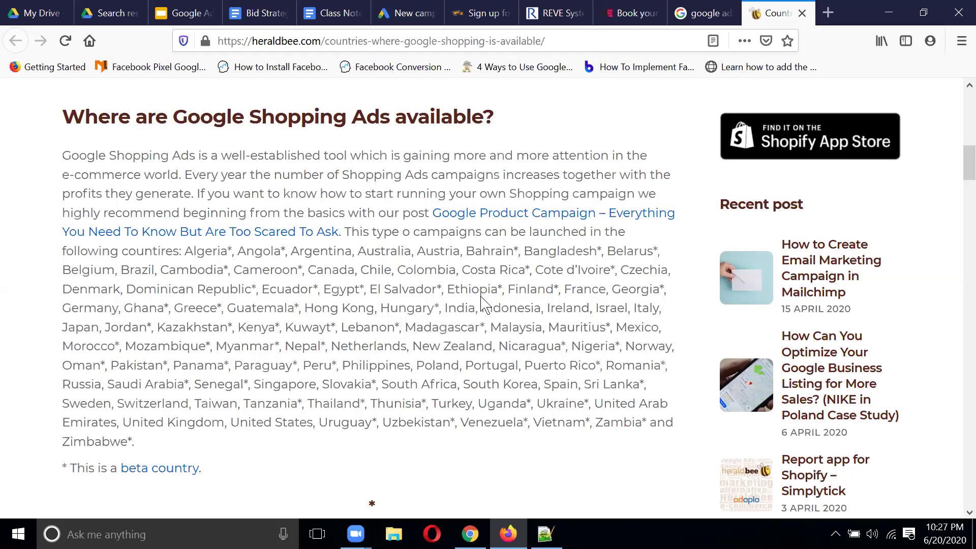
scroll(483, 303, up, 2)
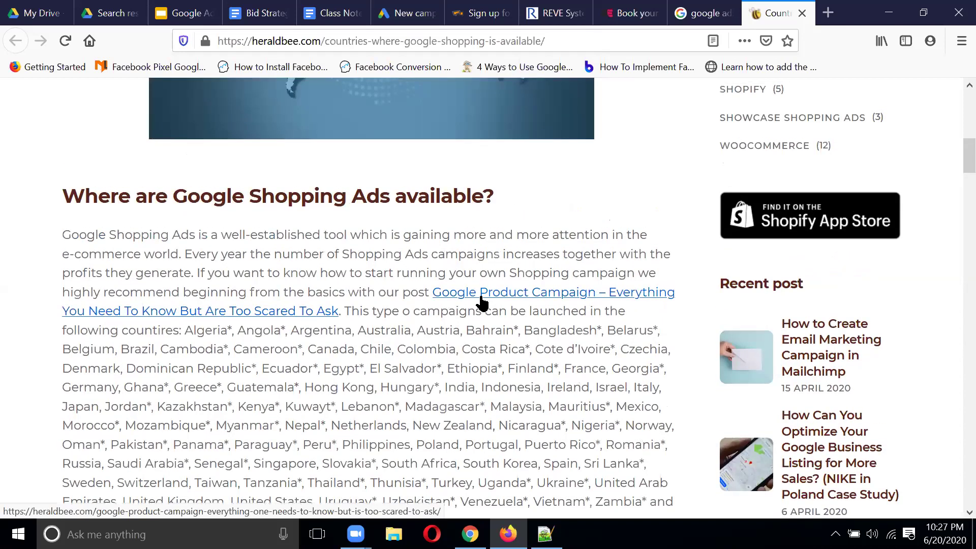
click(803, 13)
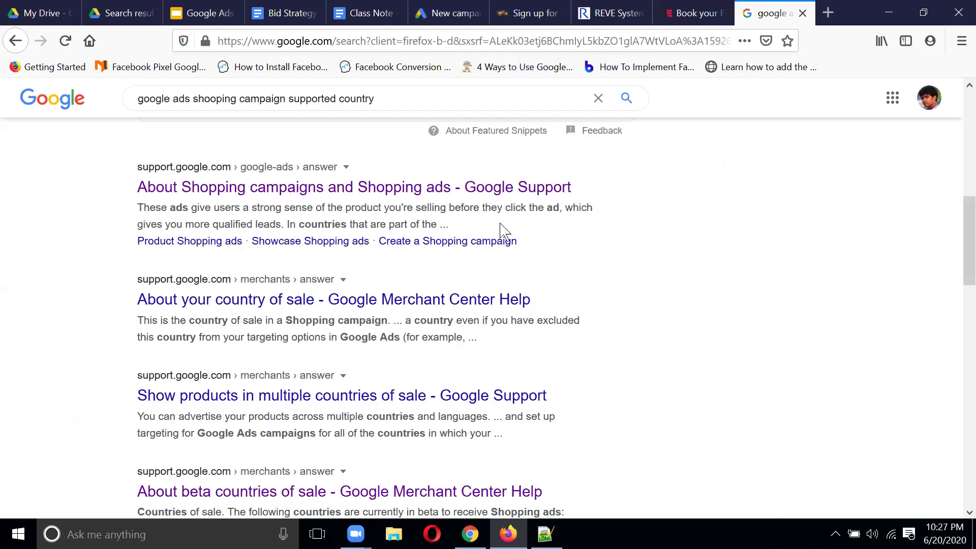
Step: Open the 'Show products in multiple countries of sale' help article in a new tab
scroll(503, 232, down, 4)
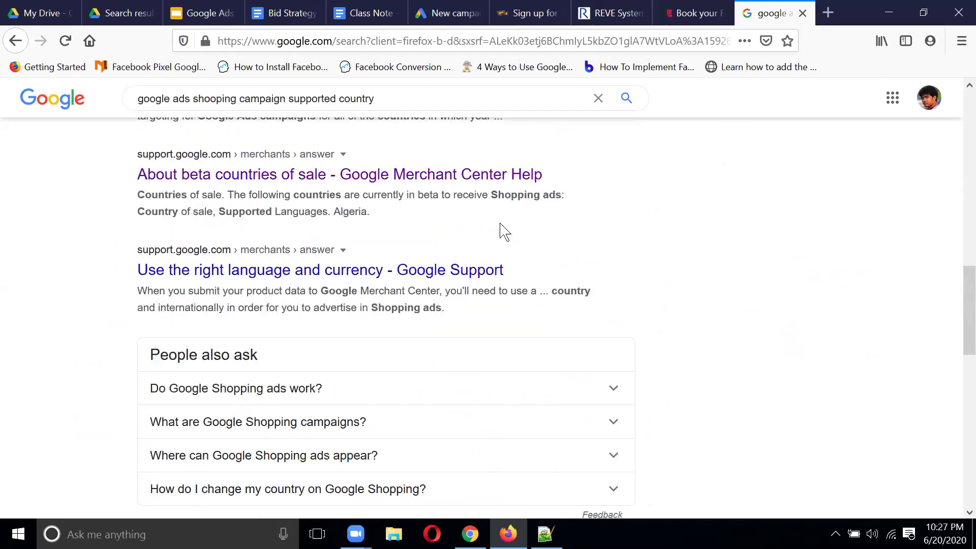
scroll(503, 231, up, 4)
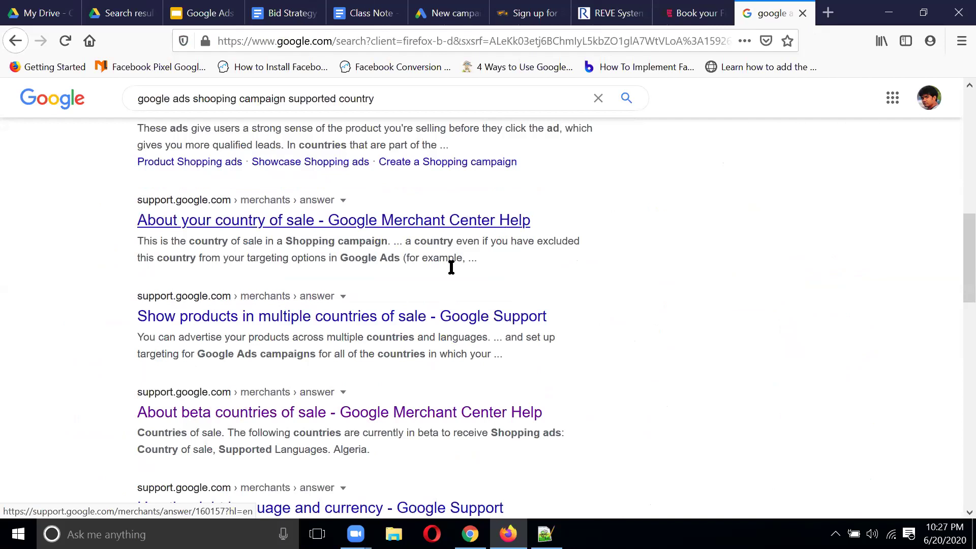
right_click(339, 319)
click(384, 329)
click(770, 17)
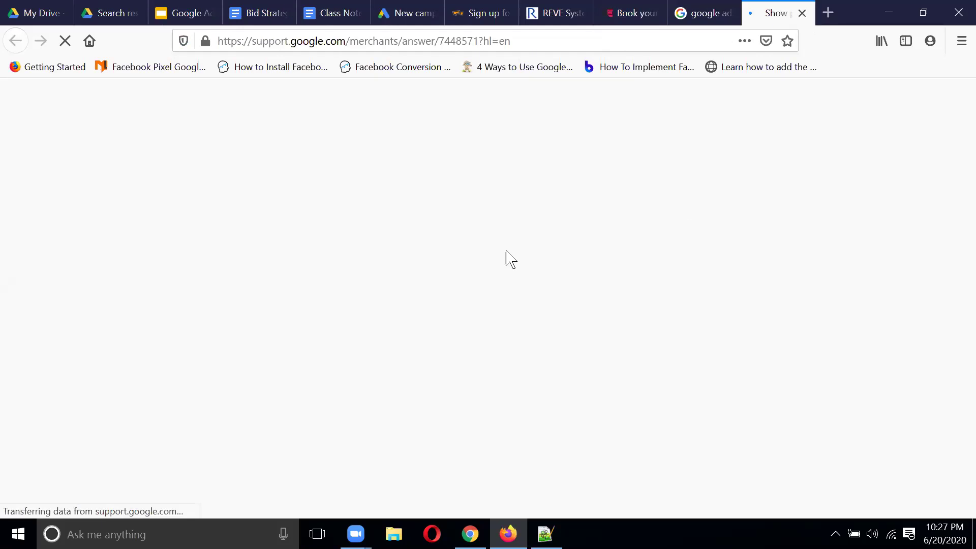
Step: Skim the 'Before you begin' and Country groups tables, then go back to the New campaign tab
scroll(507, 258, down, 5)
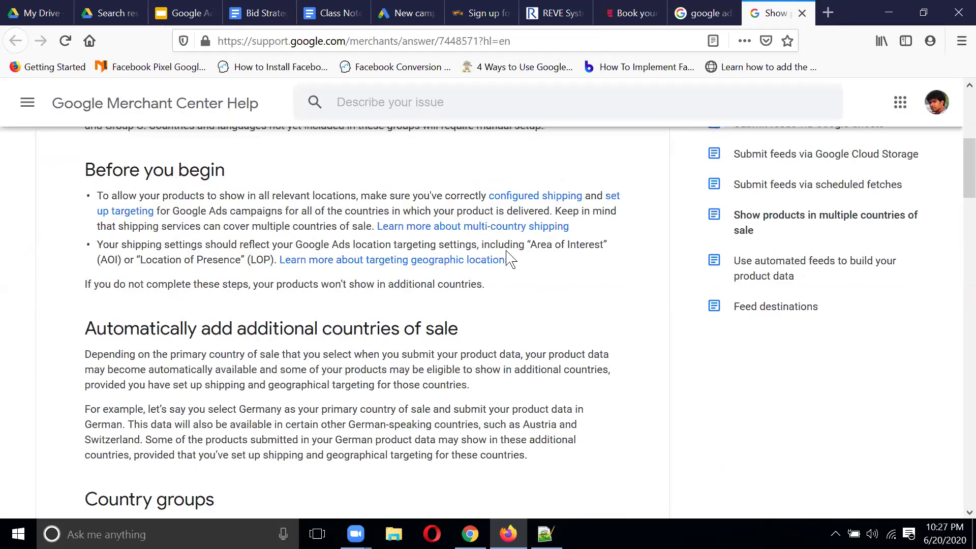
scroll(510, 259, down, 10)
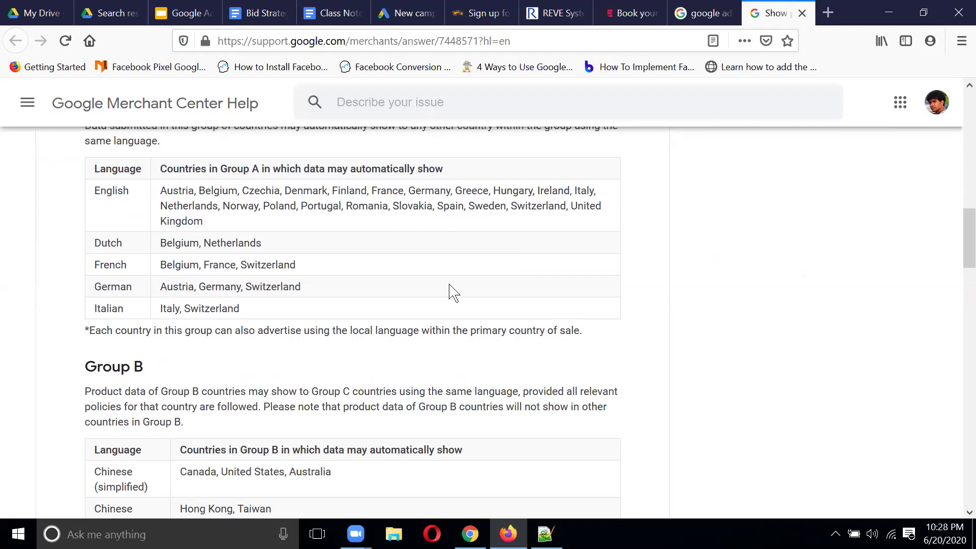
click(421, 12)
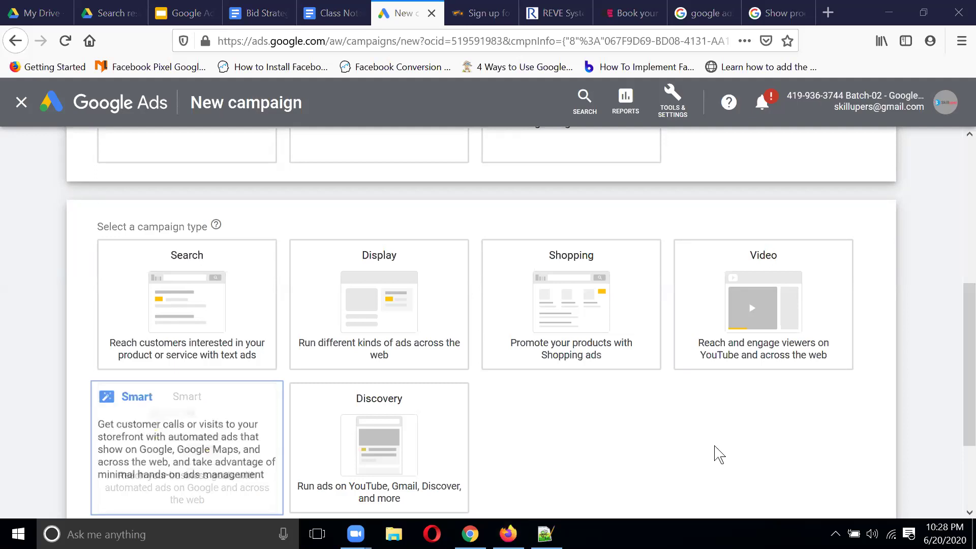
Step: Open Google Merchant Center from Tools & Settings > Setup in a new tab and bring up sign-in
click(945, 103)
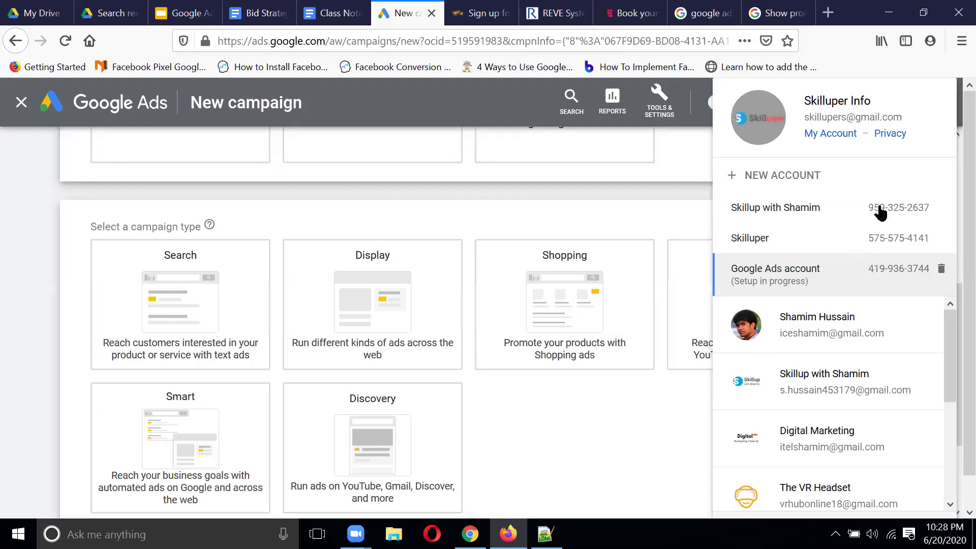
scroll(879, 207, down, 2)
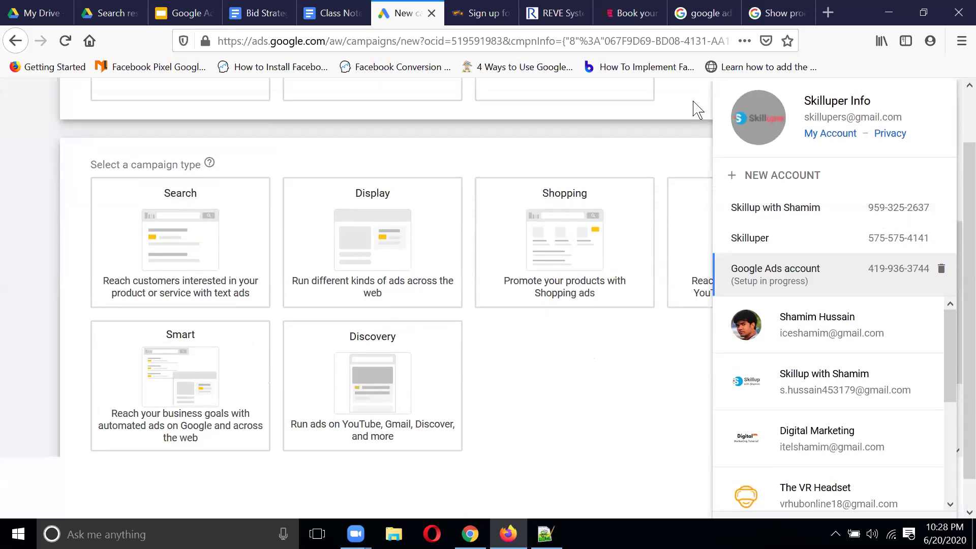
click(693, 108)
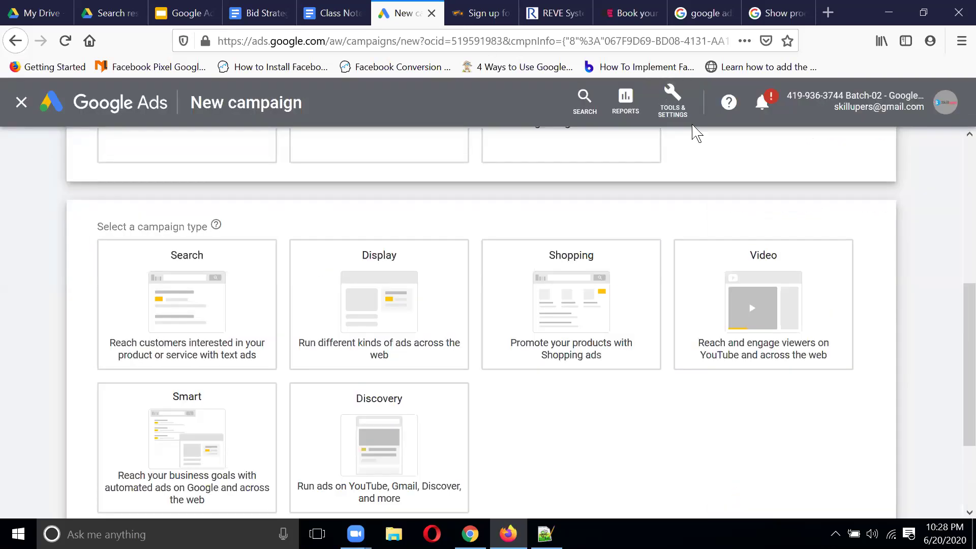
click(681, 103)
click(674, 336)
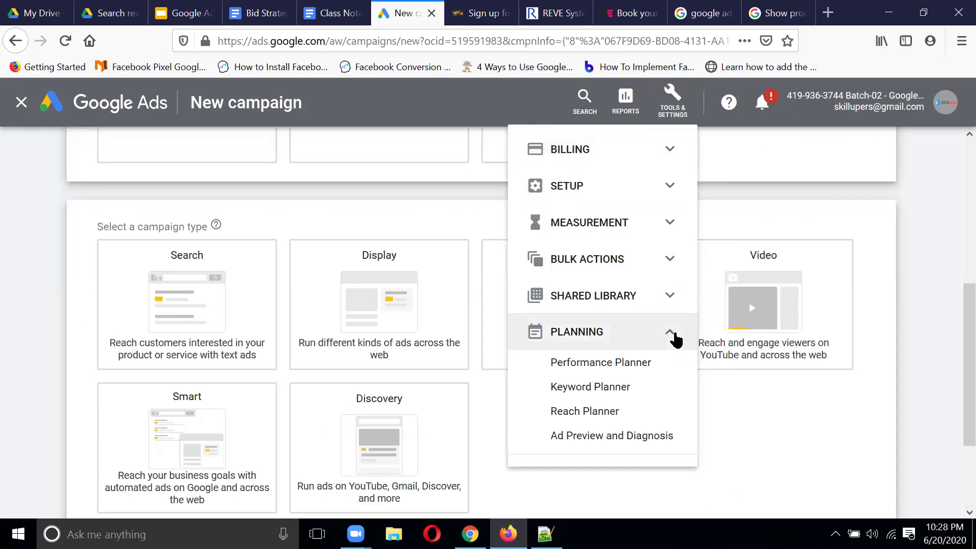
click(671, 295)
click(669, 223)
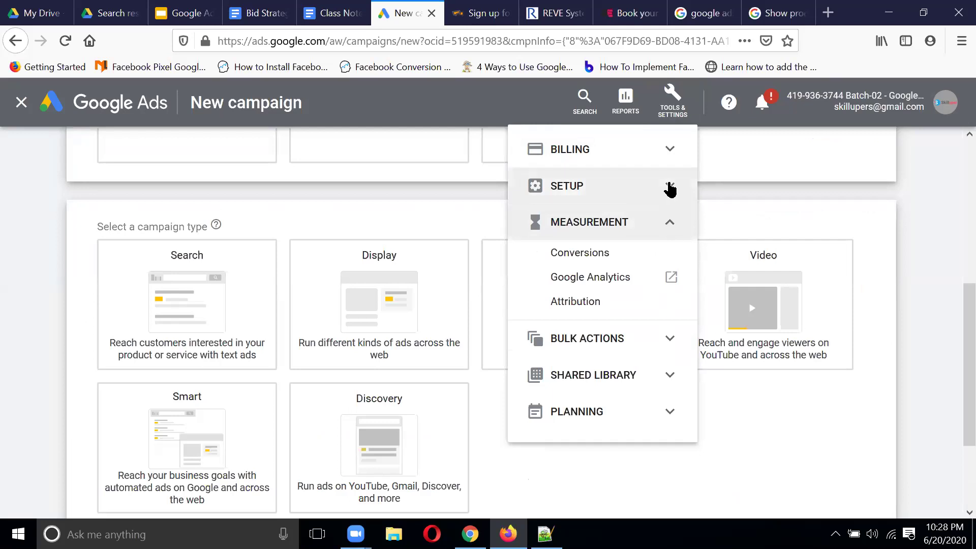
click(670, 186)
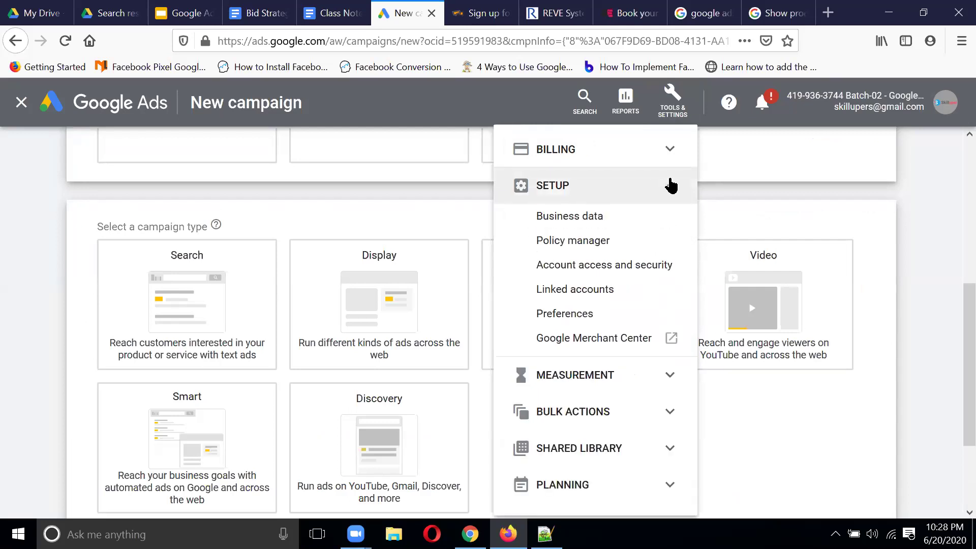
right_click(607, 341)
click(638, 352)
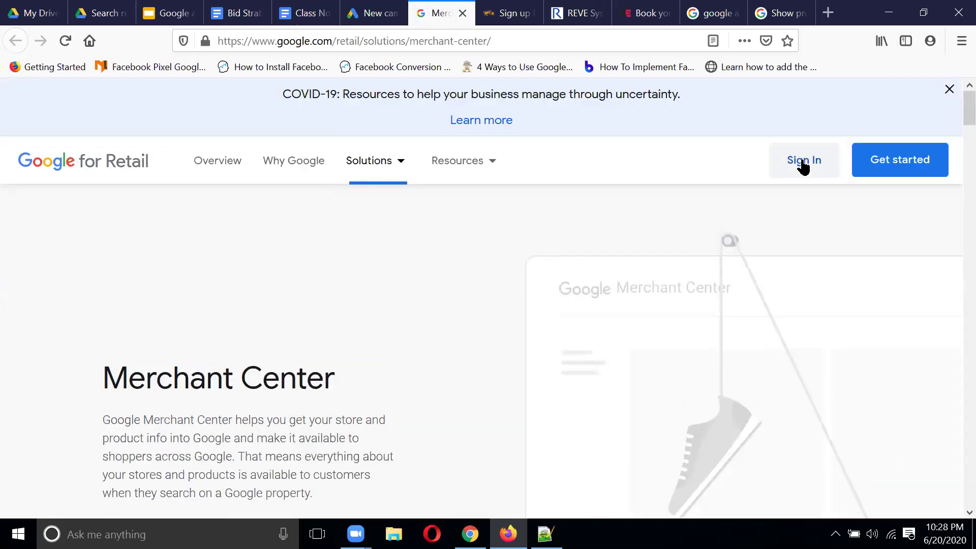
click(802, 163)
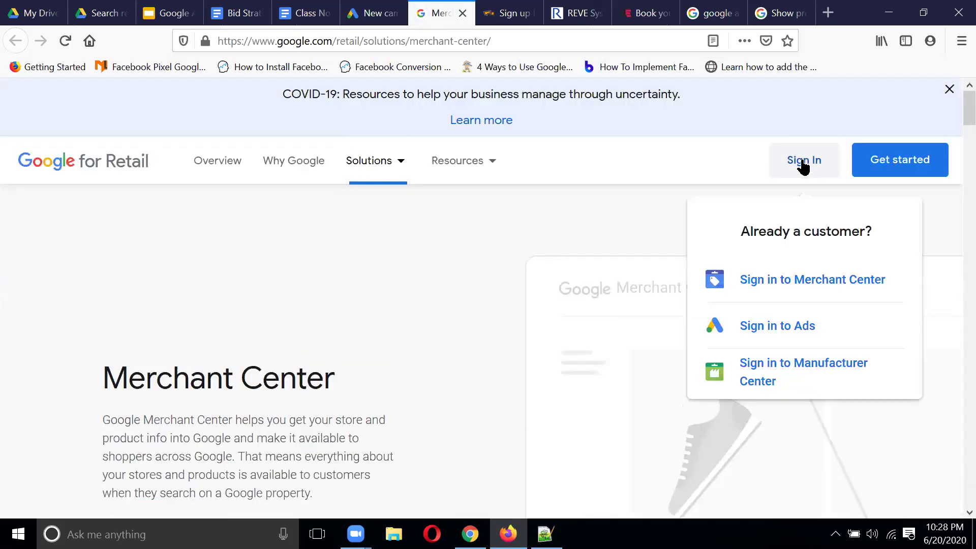
Step: Sign in to Merchant Center and submit business country Bangladesh with display name 'Skilluper'
click(815, 289)
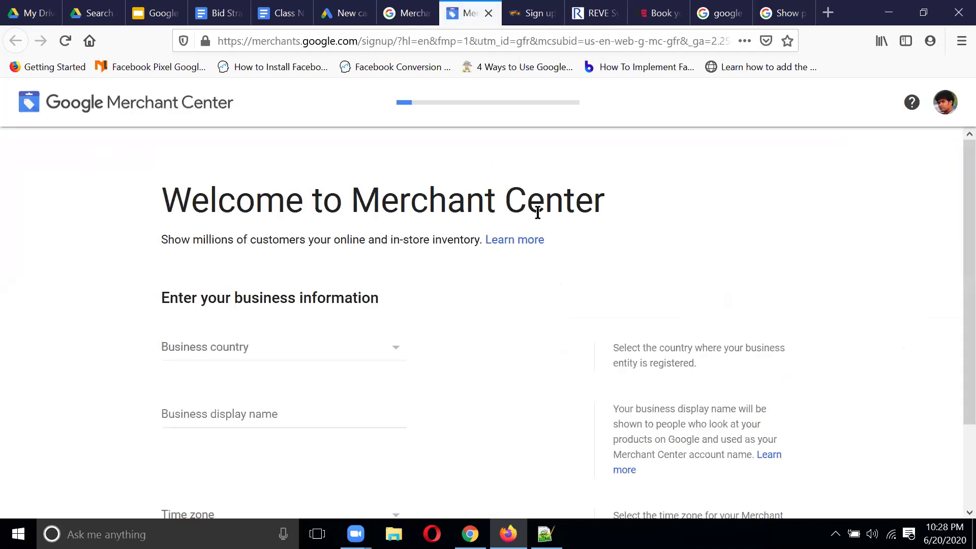
click(340, 358)
scroll(301, 224, down, 3)
scroll(303, 225, down, 3)
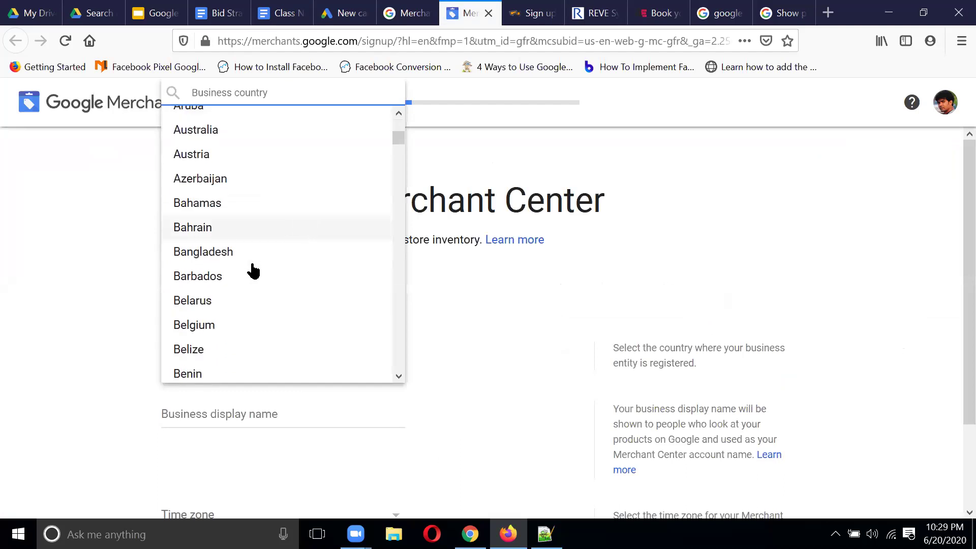
click(253, 254)
scroll(405, 301, down, 2)
click(284, 311)
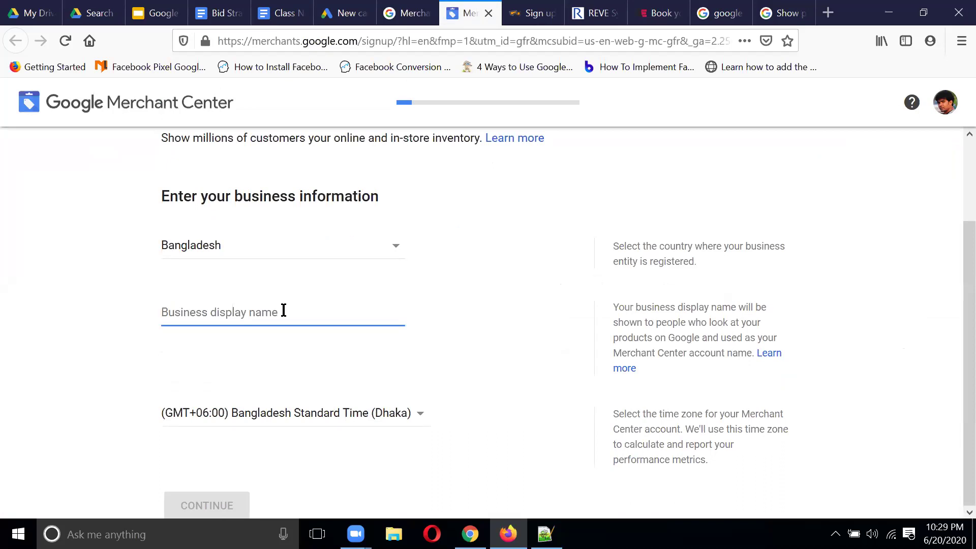
text(Ski)
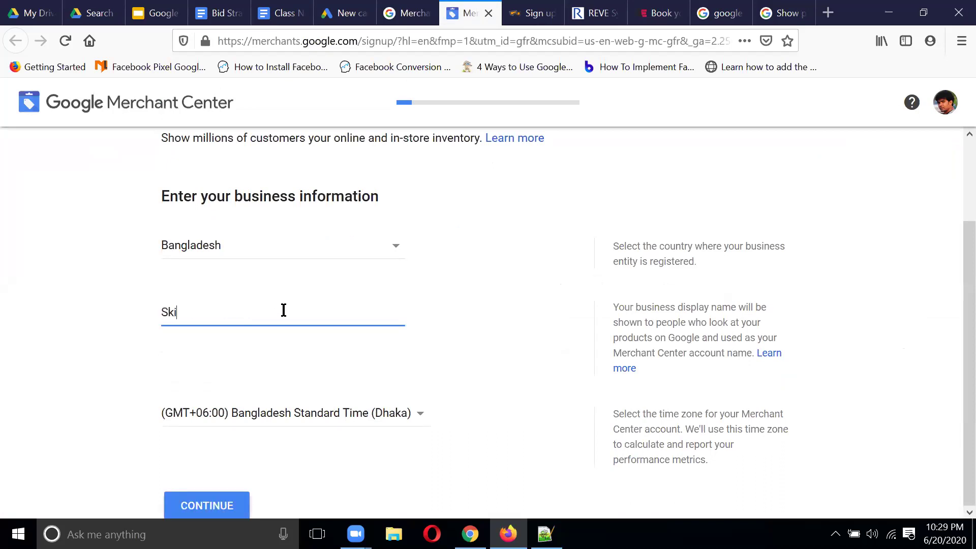
text(lluper)
click(167, 495)
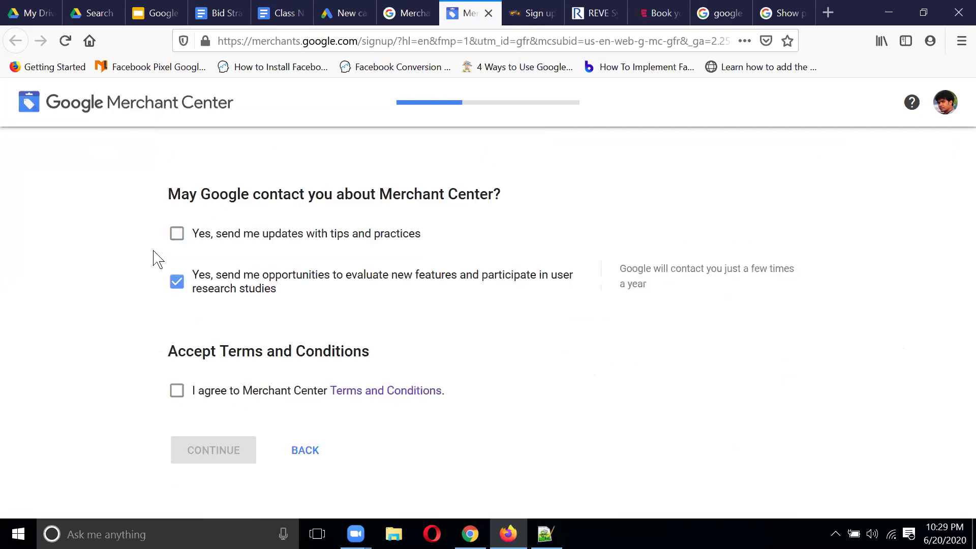
Step: Opt in to tips updates and accept the Merchant Center terms and conditions
click(177, 233)
click(177, 390)
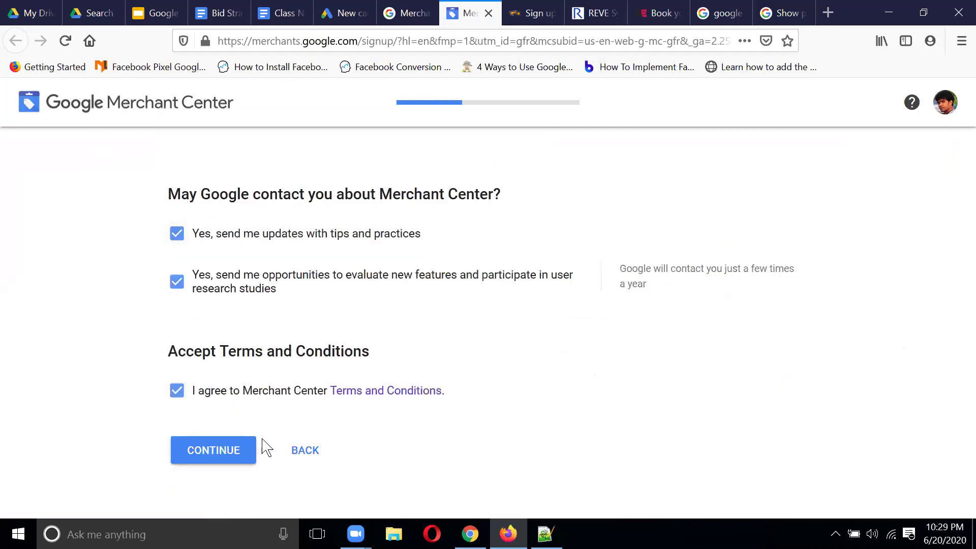
click(250, 449)
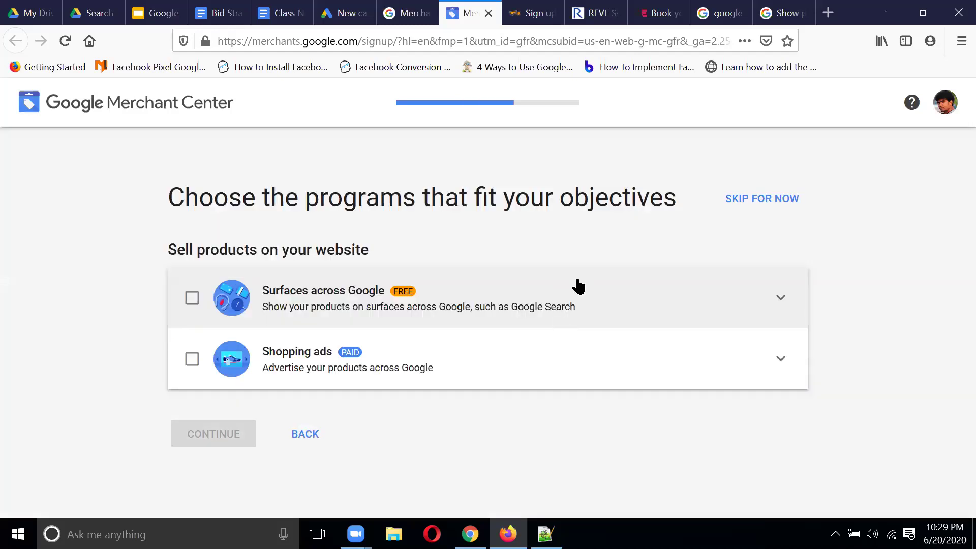
Step: Enroll in Shopping ads and Surfaces across Google, then create the account
click(192, 360)
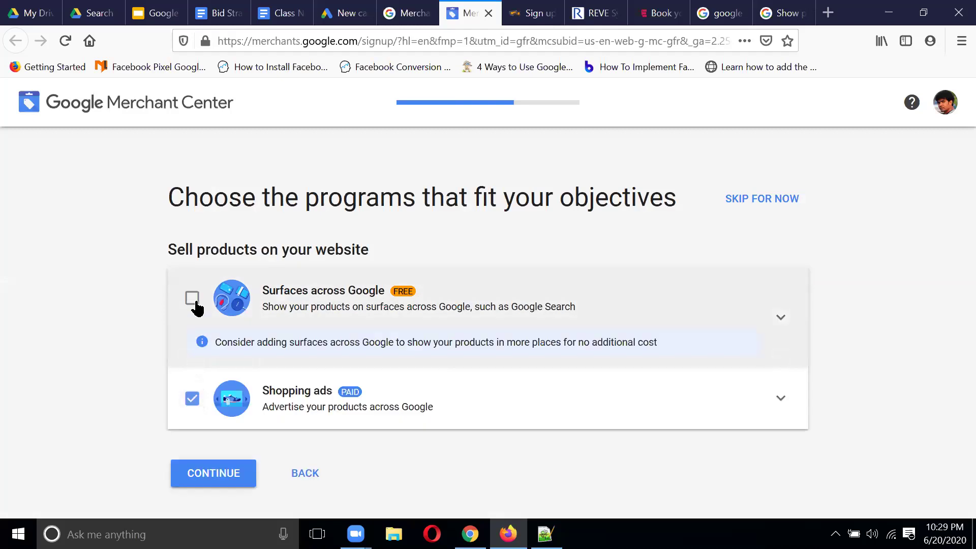
click(192, 299)
click(227, 441)
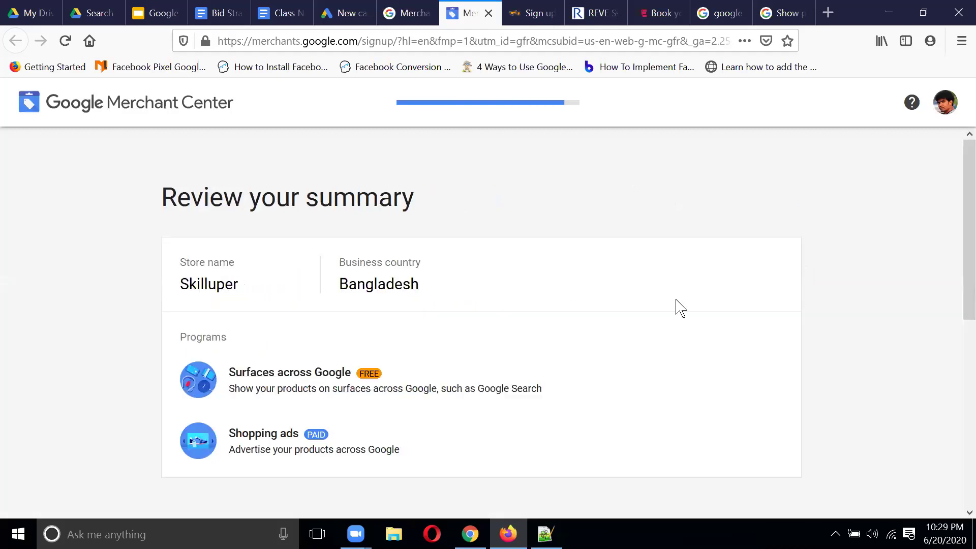
scroll(681, 308, down, 5)
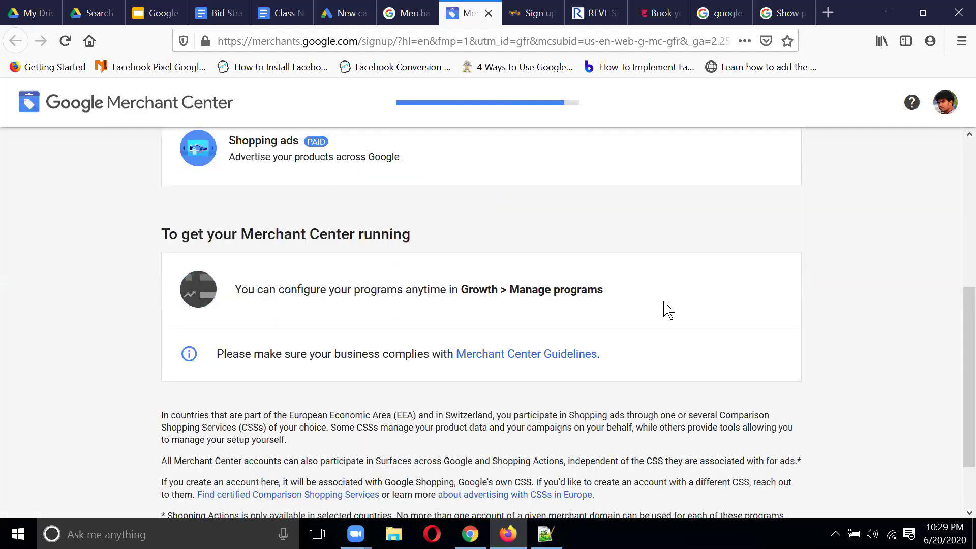
scroll(501, 269, down, 2)
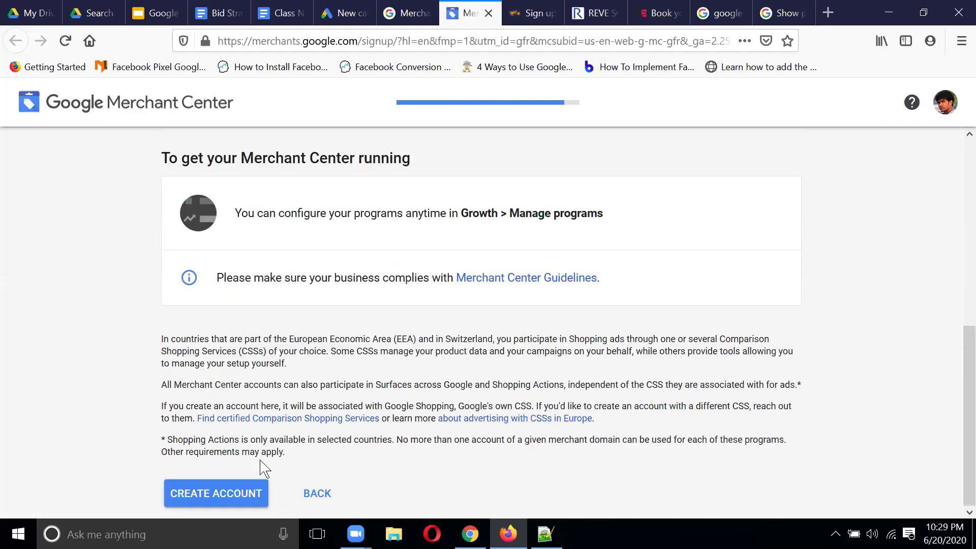
click(239, 492)
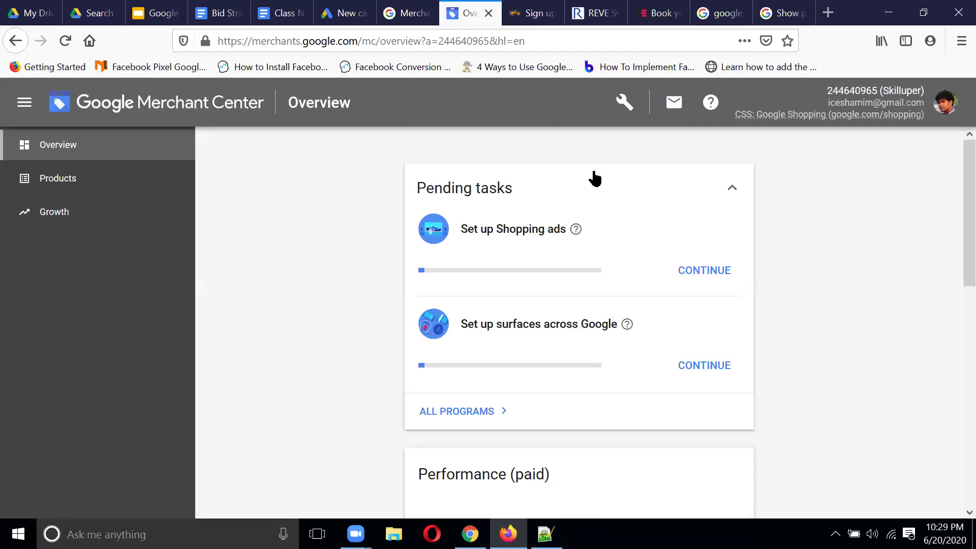
scroll(646, 208, down, 4)
Step: Check the Merchant Center overview and Products page, then return to the Google Ads campaign tab
scroll(645, 209, down, 3)
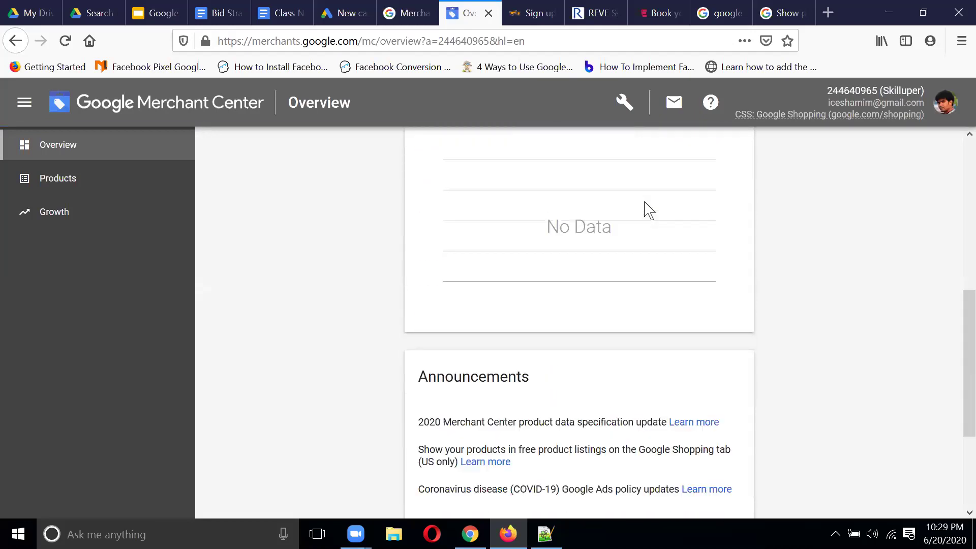
scroll(644, 208, up, 7)
click(79, 183)
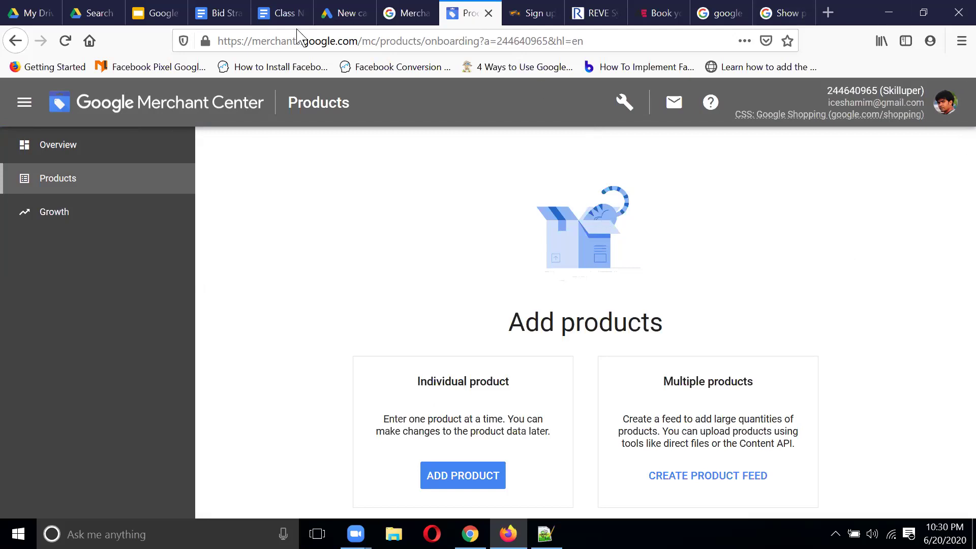
click(349, 21)
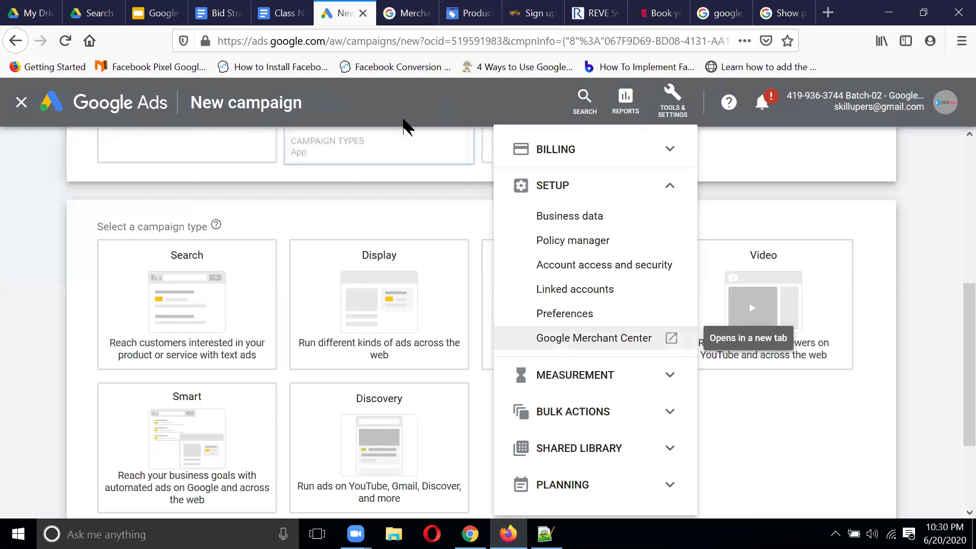
click(467, 106)
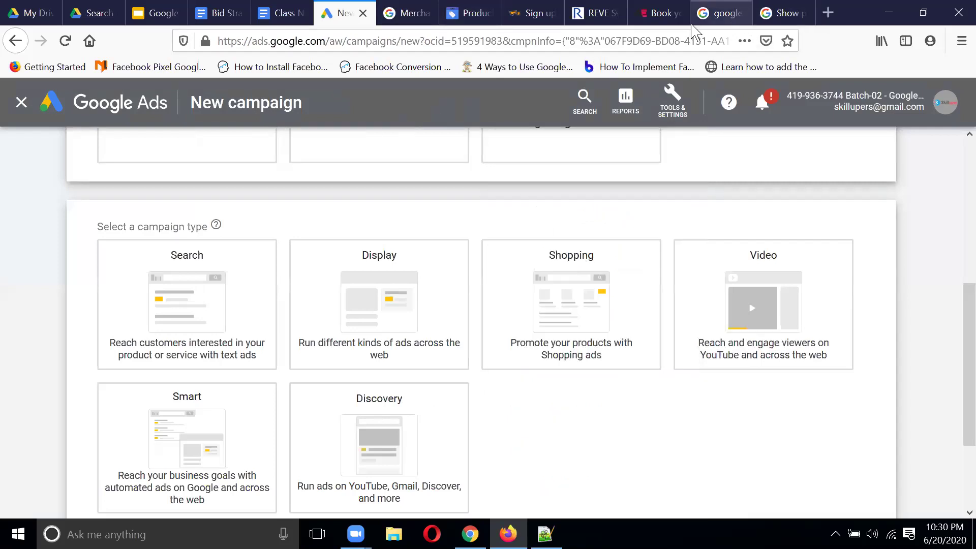
Step: Search Google Images for 'google shopping ads', preview the Neil Patel guide image, then return to the campaign
click(719, 13)
click(399, 106)
text(google)
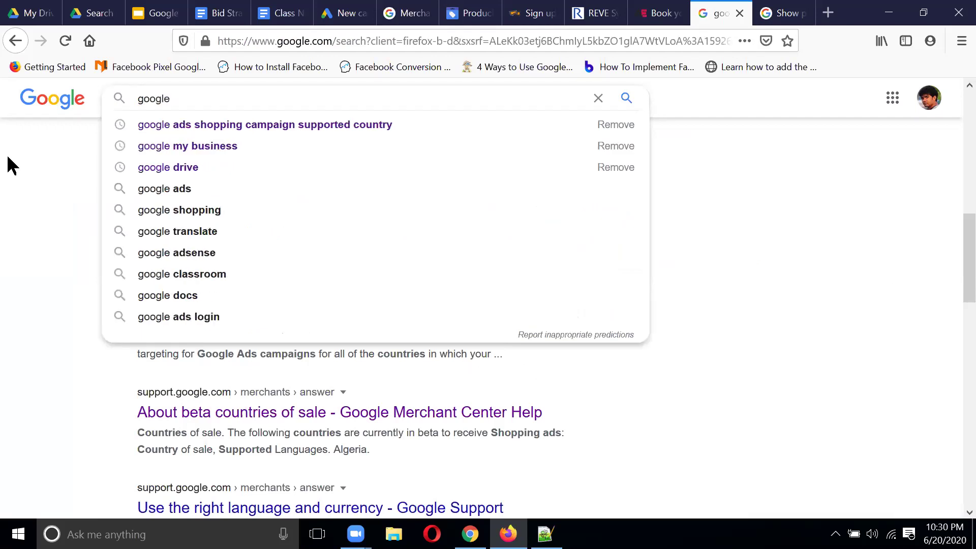
text( shop)
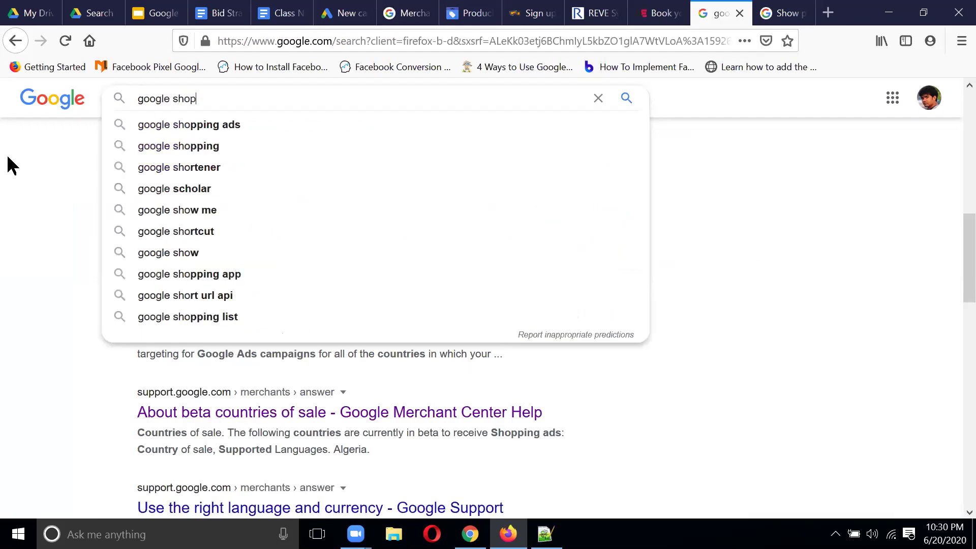
text(ping ads)
key(Return)
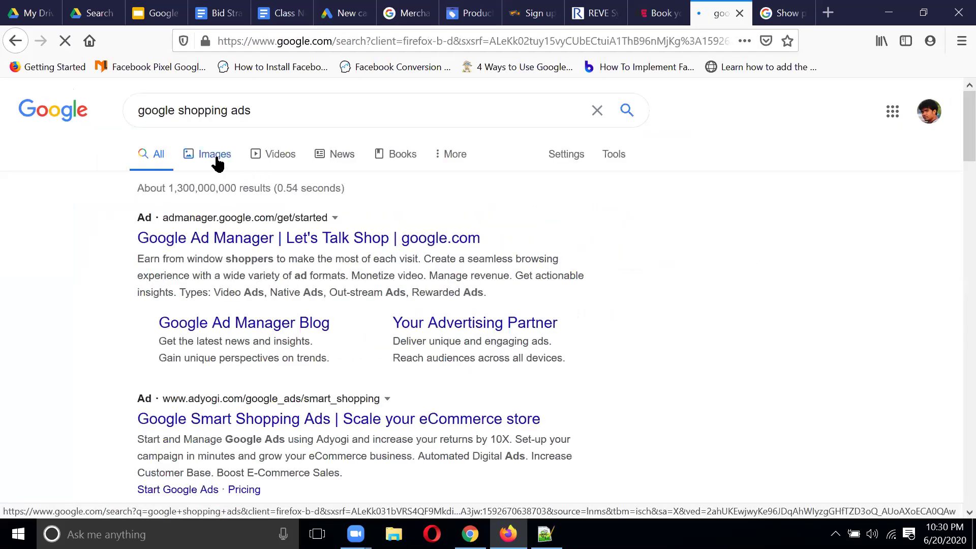
click(216, 155)
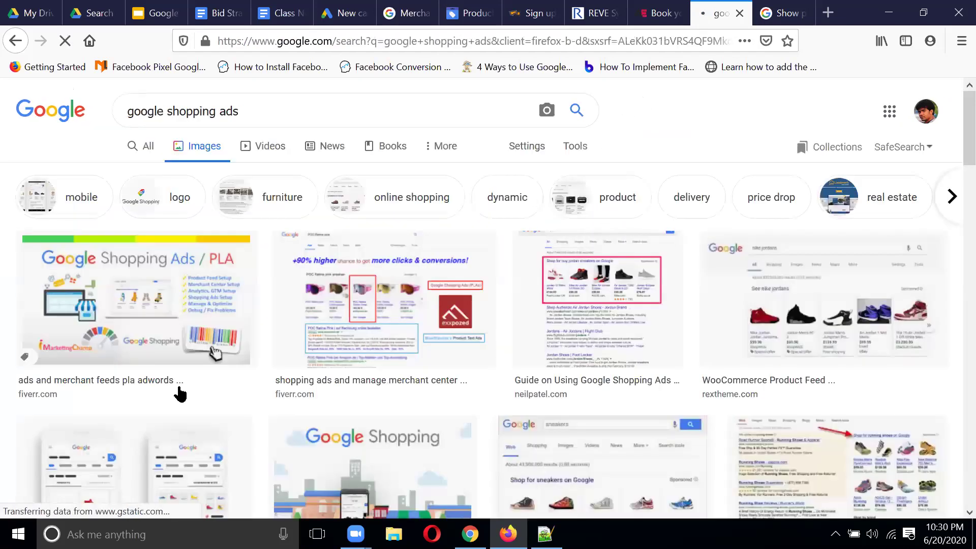
click(637, 300)
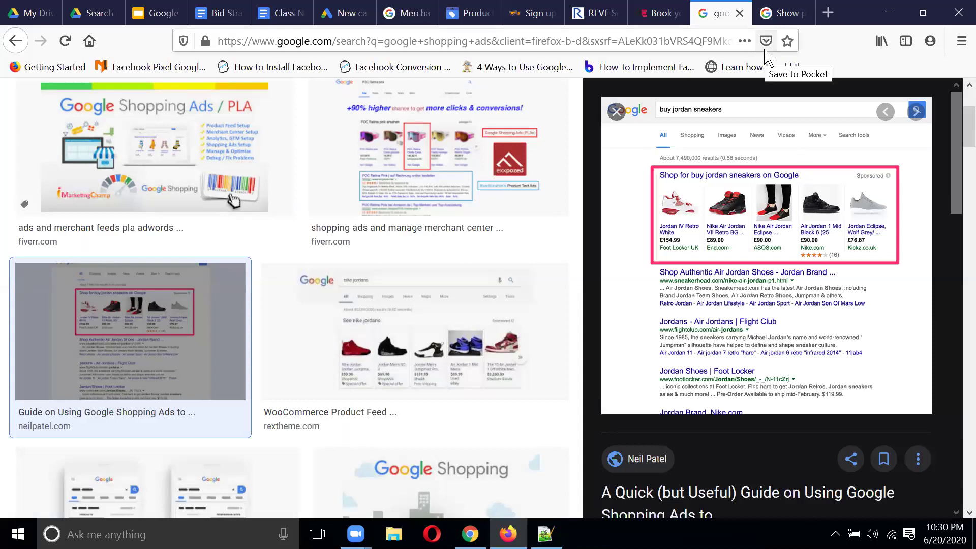
click(359, 14)
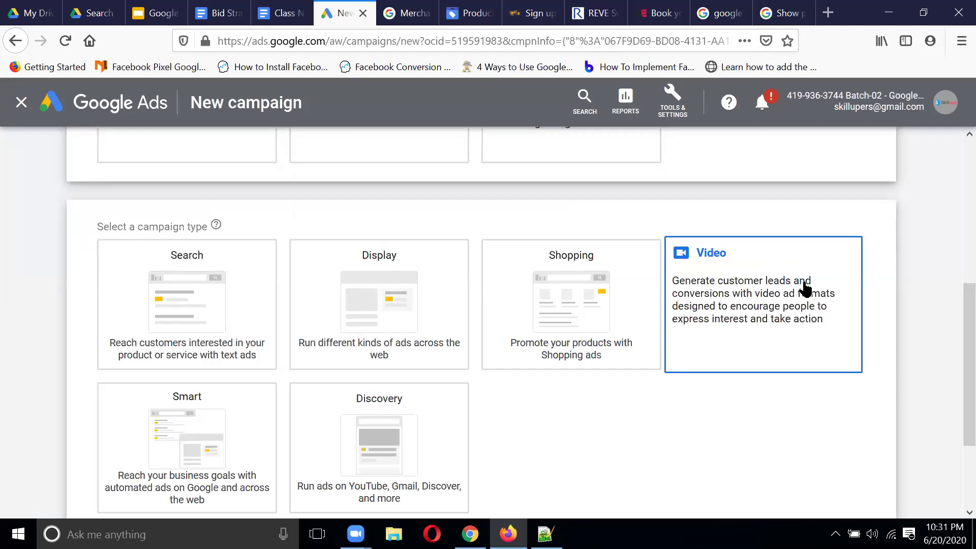
Step: Pick Search from the campaign type cards for the new campaign
scroll(748, 429, down, 1)
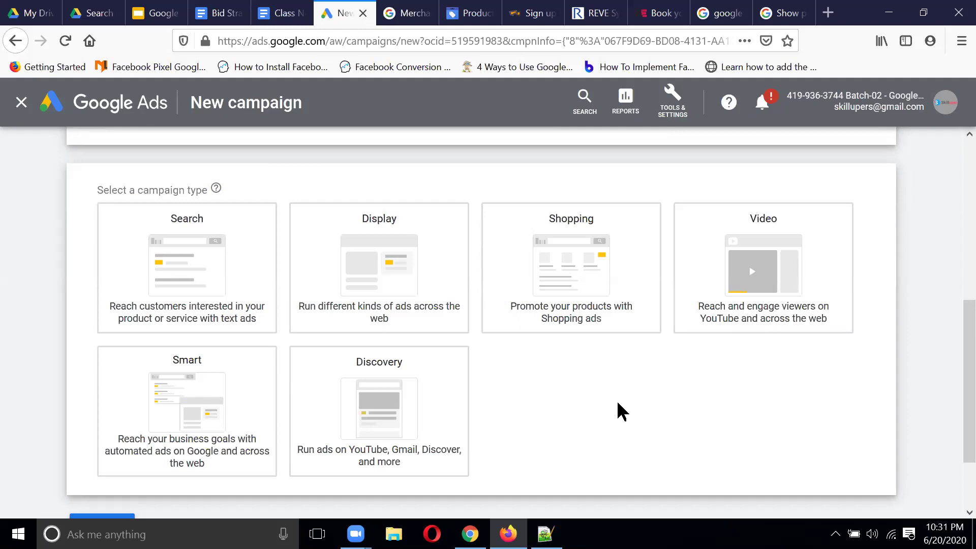
scroll(617, 404, up, 3)
scroll(743, 227, up, 3)
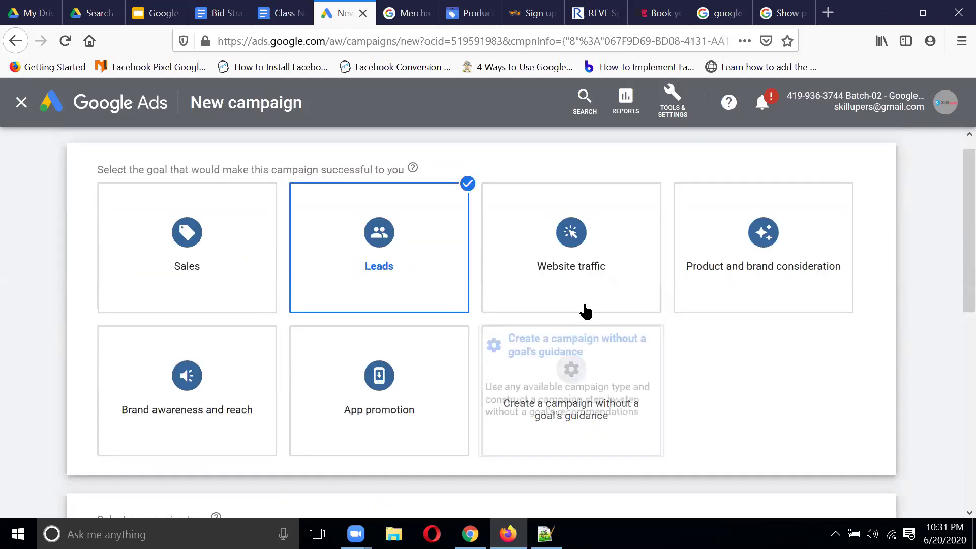
scroll(597, 261, down, 6)
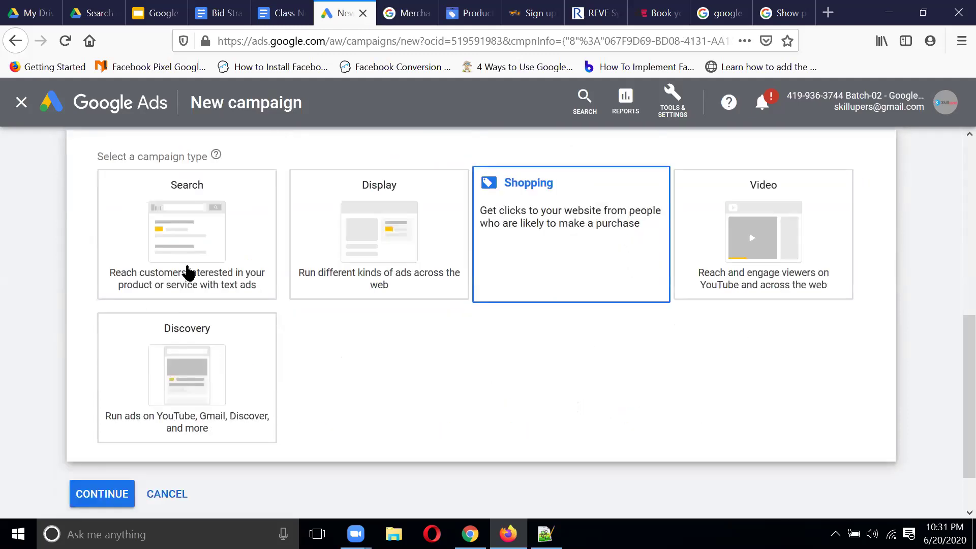
click(224, 243)
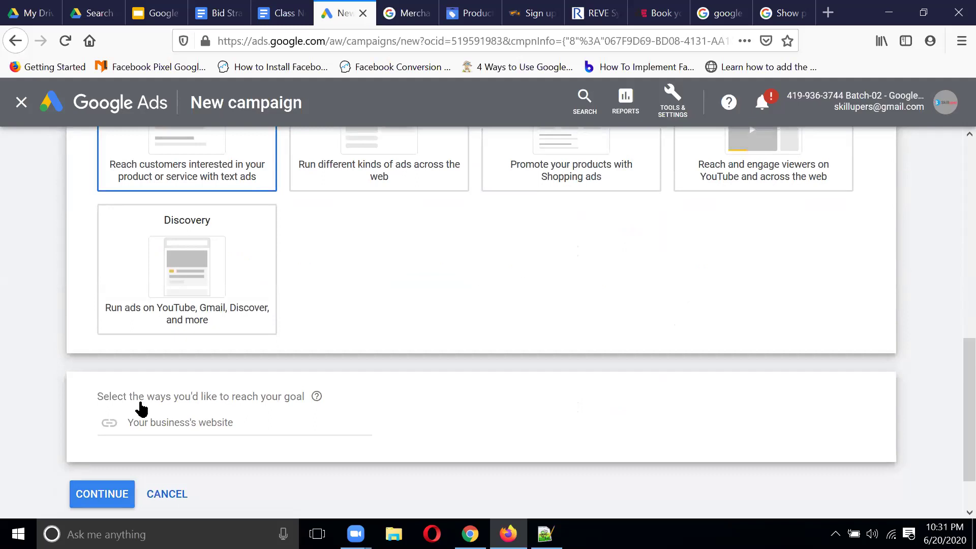
Step: Load myhomesneed.com in a new tab and copy its address
click(828, 12)
text(myhomesneed)
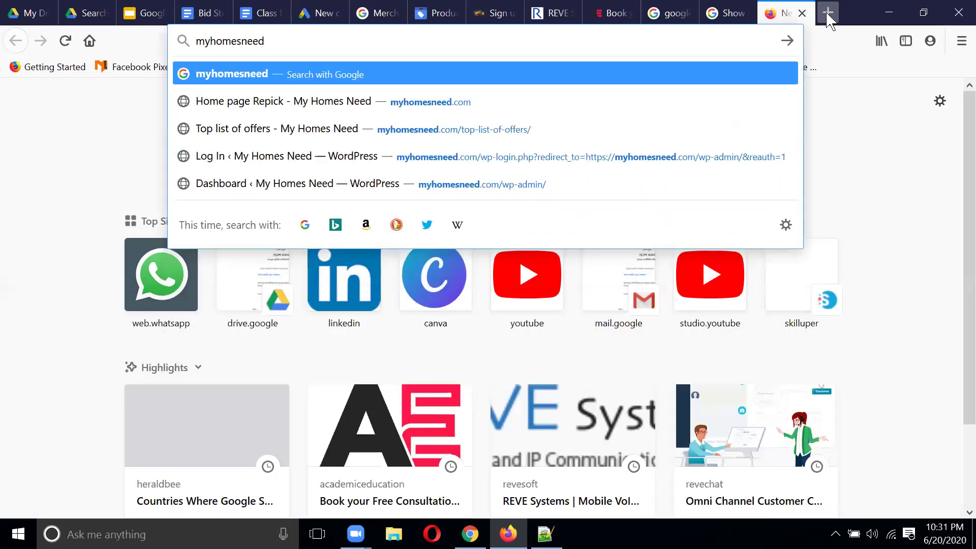
text(s)
key(BackSpace)
text(.co)
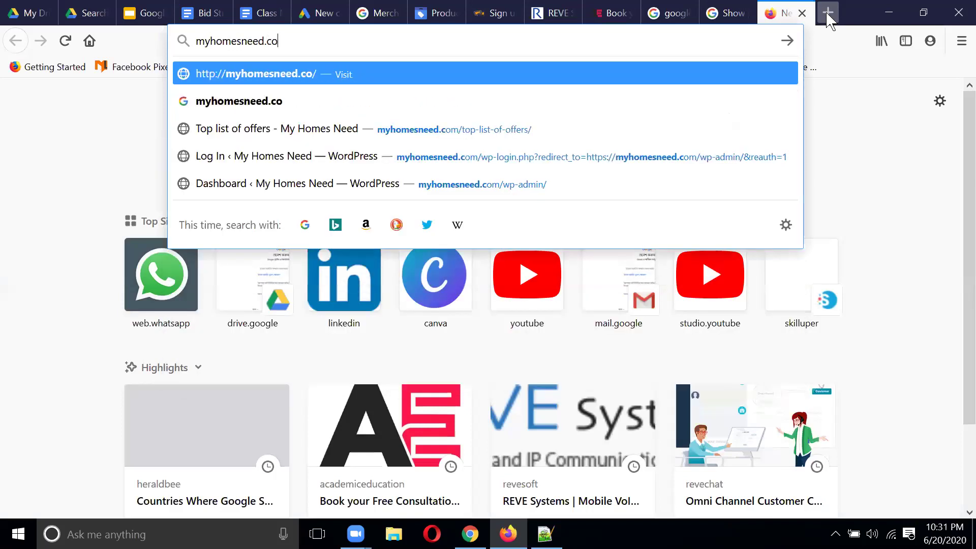
text(m)
key(Return)
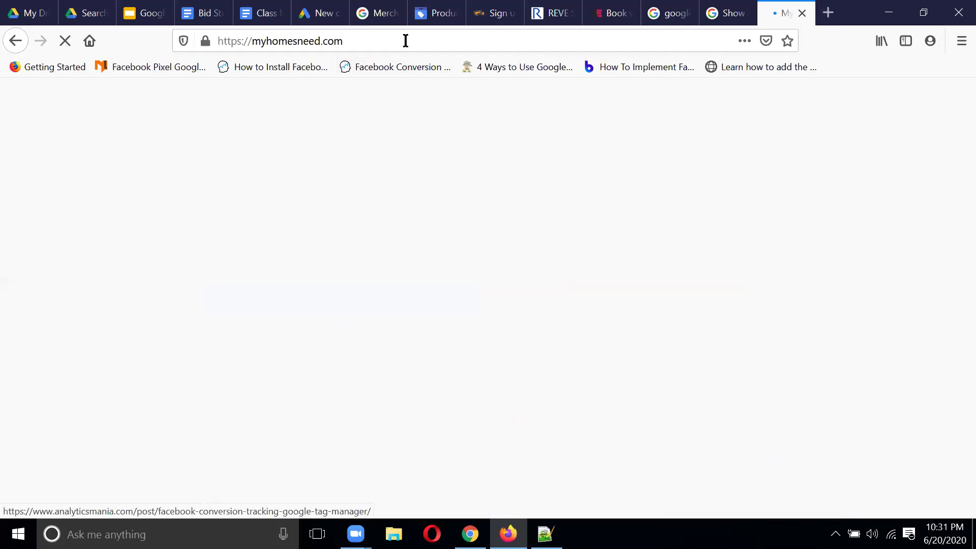
click(405, 40)
key(ctrl+c)
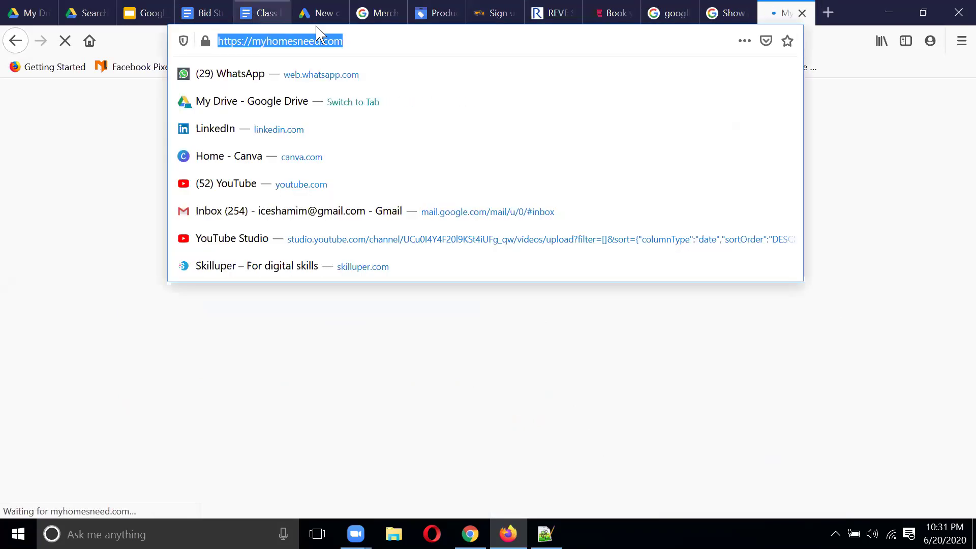
click(329, 14)
click(167, 422)
key(ctrl+v)
scroll(425, 333, down, 1)
click(97, 458)
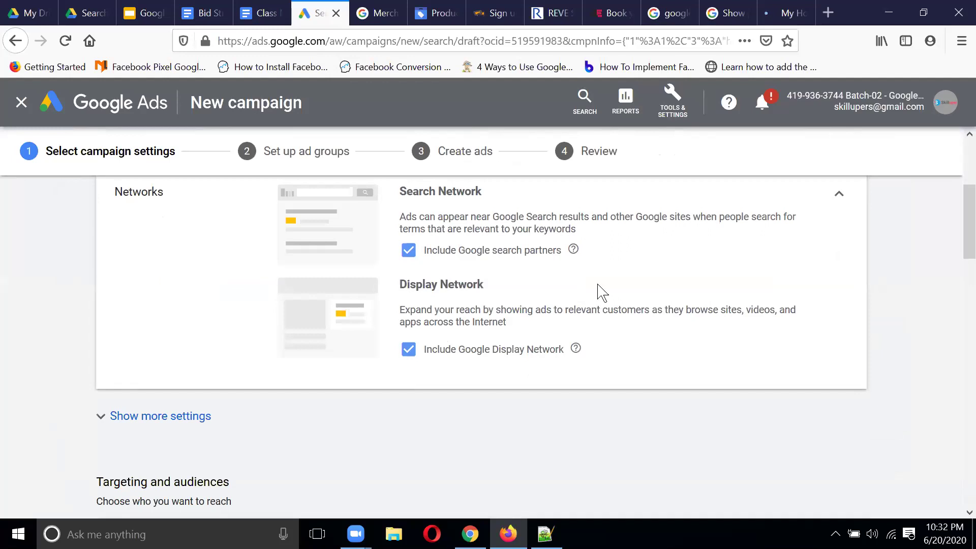
Step: Change the campaign name from 'Website traffic-Search-1' to 'Website traffic-Eid Collection'
scroll(734, 275, up, 4)
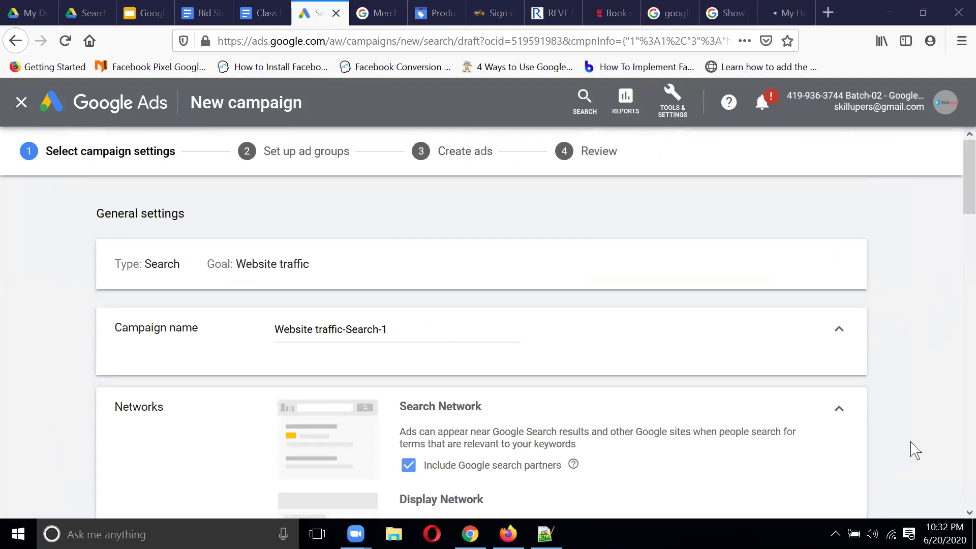
click(235, 283)
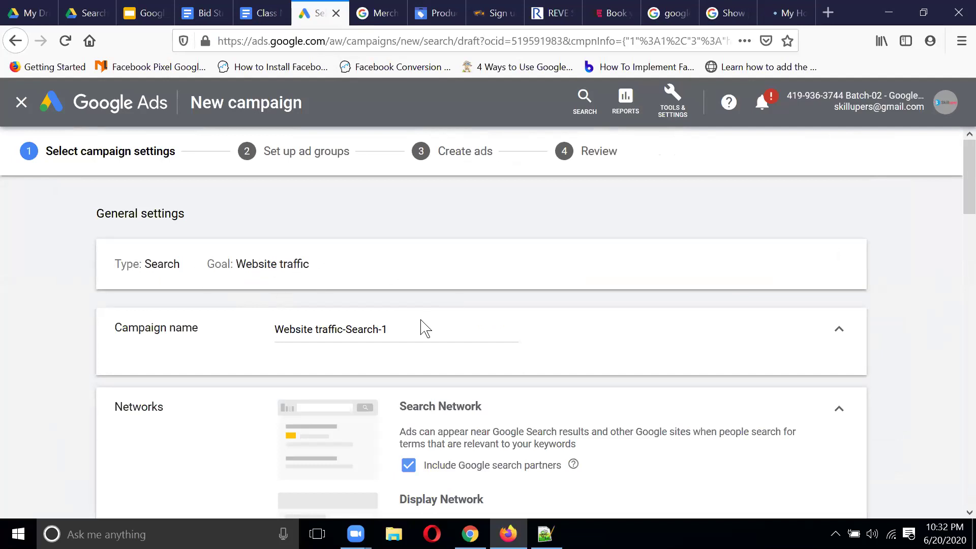
click(402, 328)
key(BackSpace)
key(BackSpace)
key(BackSpace)
key(BackSpace)
key(BackSpace)
key(BackSpace)
key(BackSpace)
key(BackSpace)
key(BackSpace)
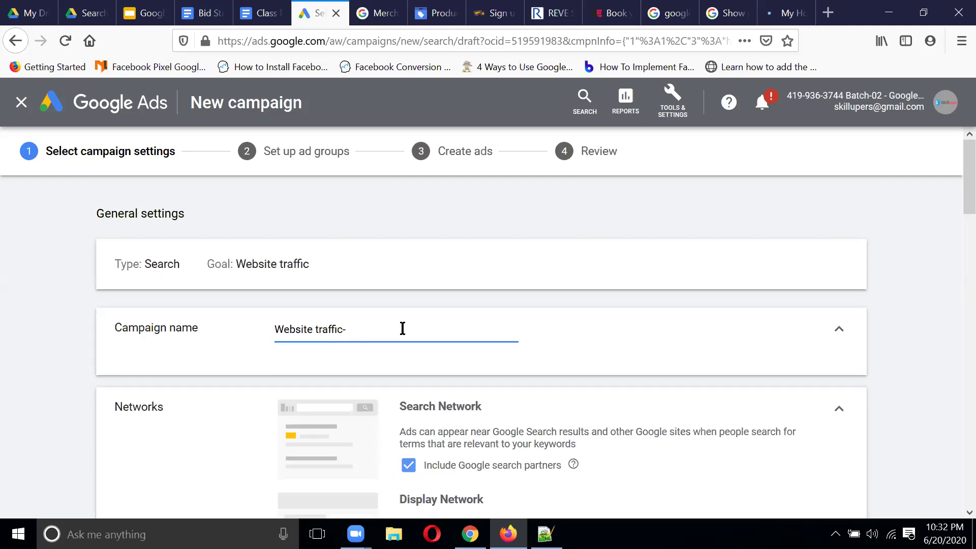
text(Eid Collection)
scroll(657, 314, down, 2)
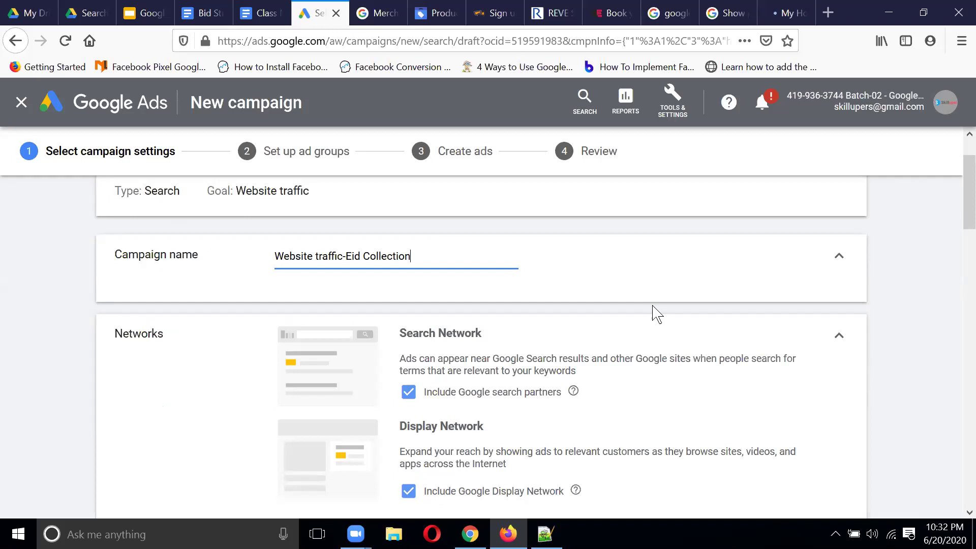
Step: From the Google homepage, search 'web hosting' to see the sponsored ads
click(676, 13)
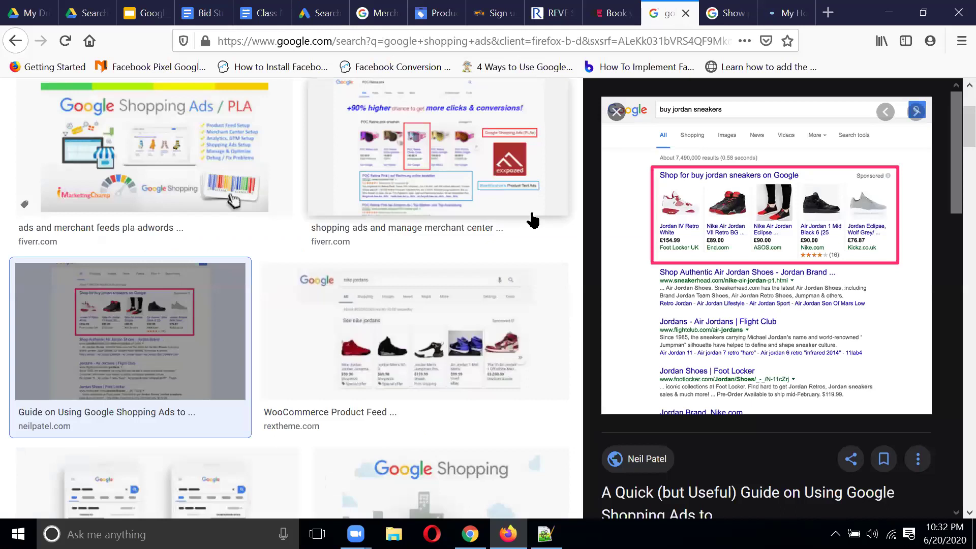
scroll(532, 220, up, 3)
click(48, 109)
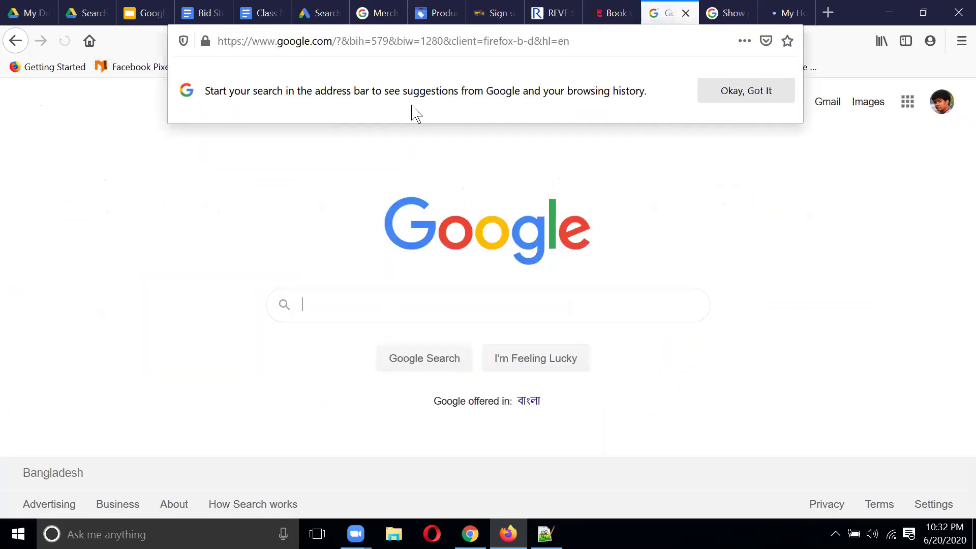
click(726, 92)
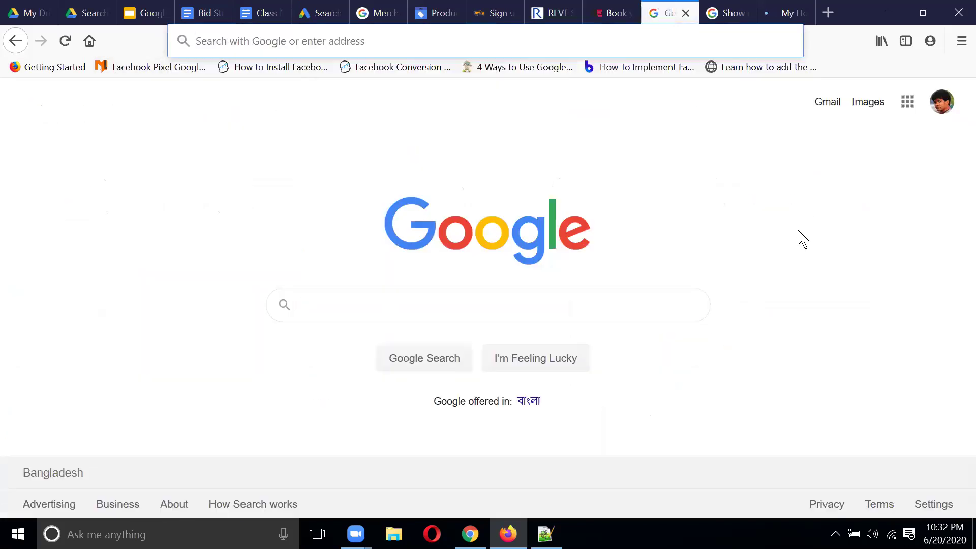
click(444, 299)
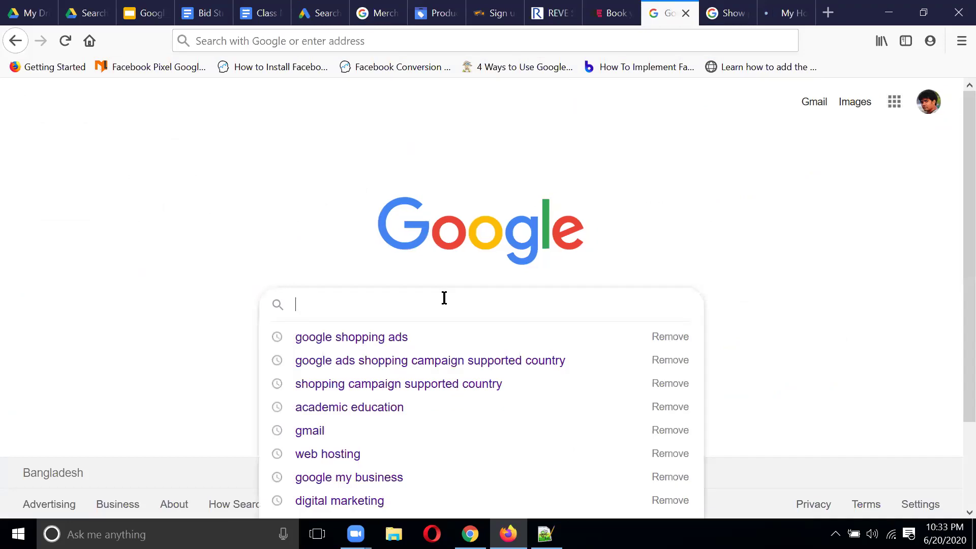
text(digit)
key(BackSpace)
key(BackSpace)
key(BackSpace)
key(BackSpace)
key(BackSpace)
text(web hostin)
key(BackSpace)
key(BackSpace)
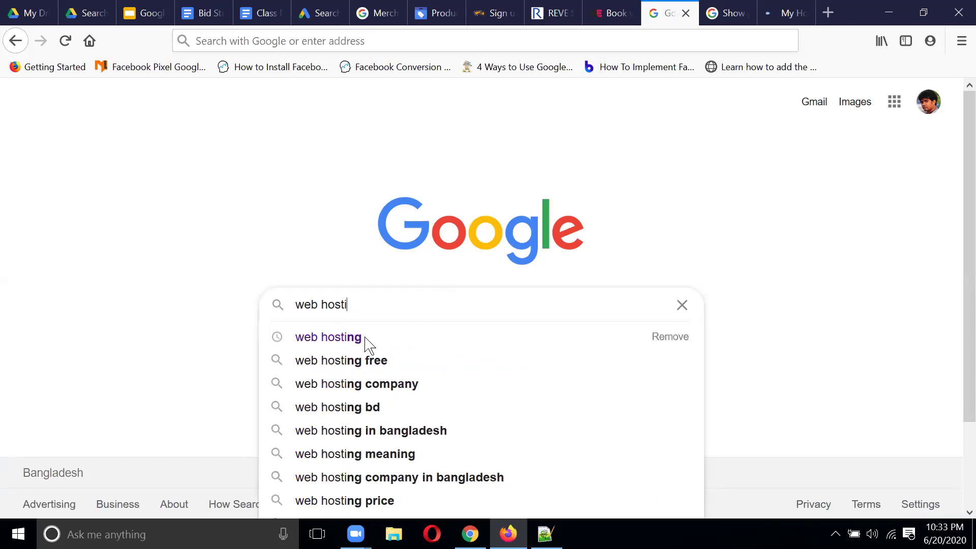
click(364, 338)
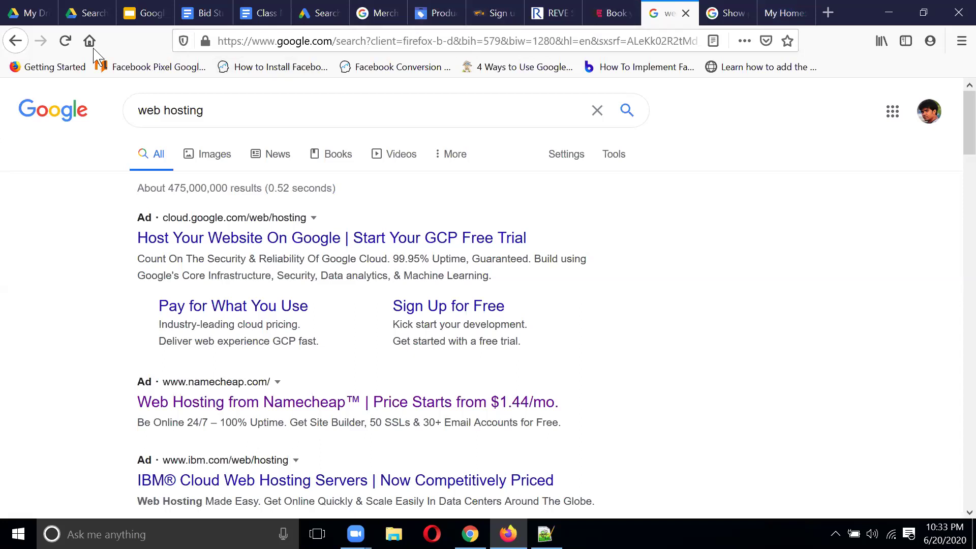
Step: Keep Google Display Network included and reveal the extra date, URL and Dynamic Search Ads settings
click(321, 13)
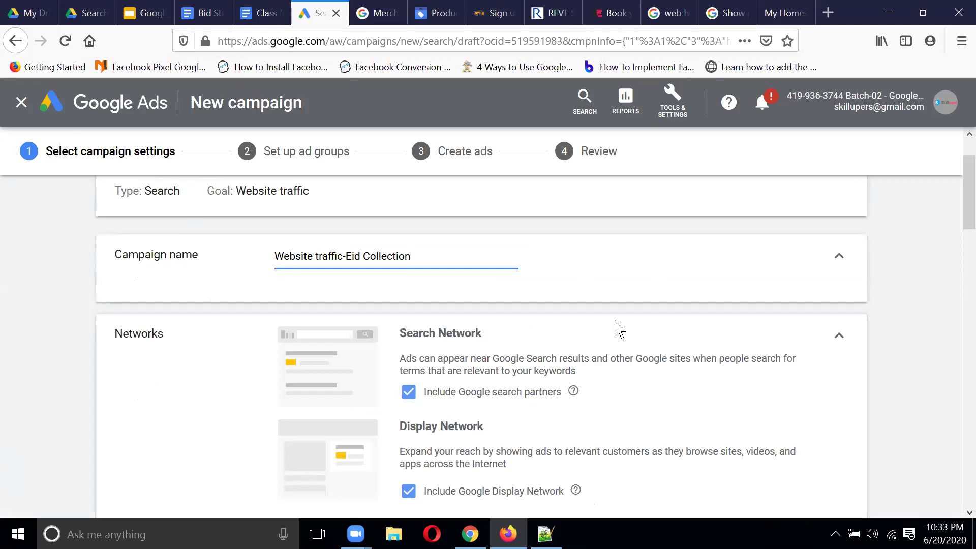
scroll(617, 327, down, 2)
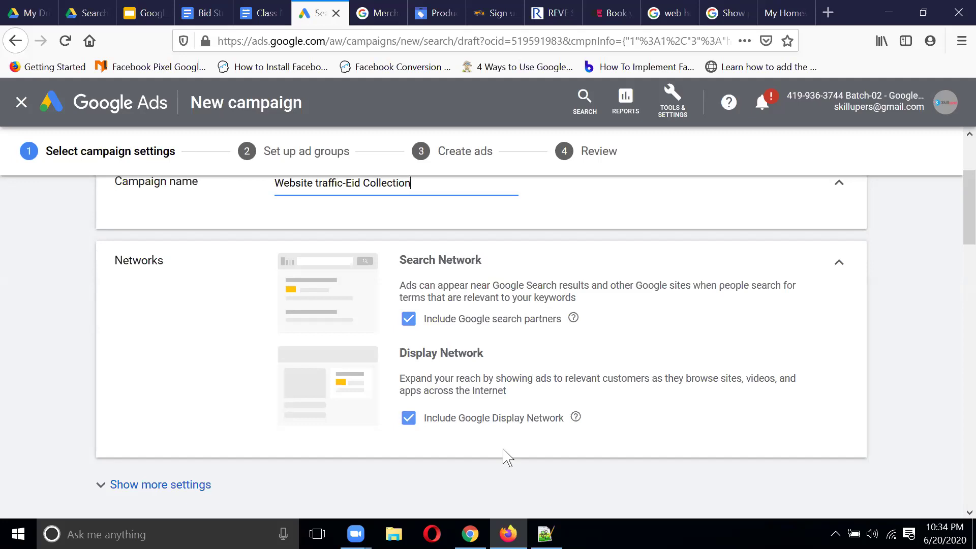
click(408, 422)
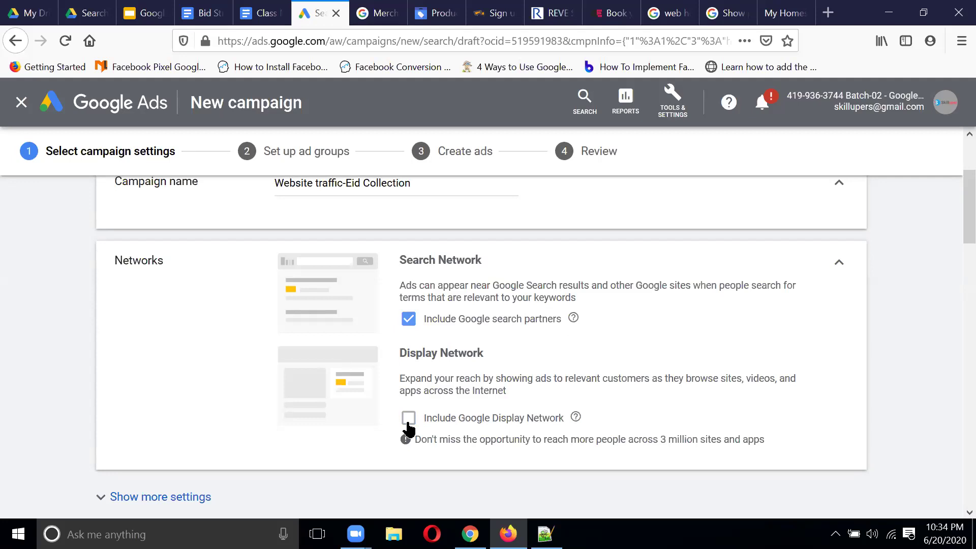
click(408, 423)
scroll(549, 327, down, 2)
click(198, 378)
scroll(612, 311, down, 2)
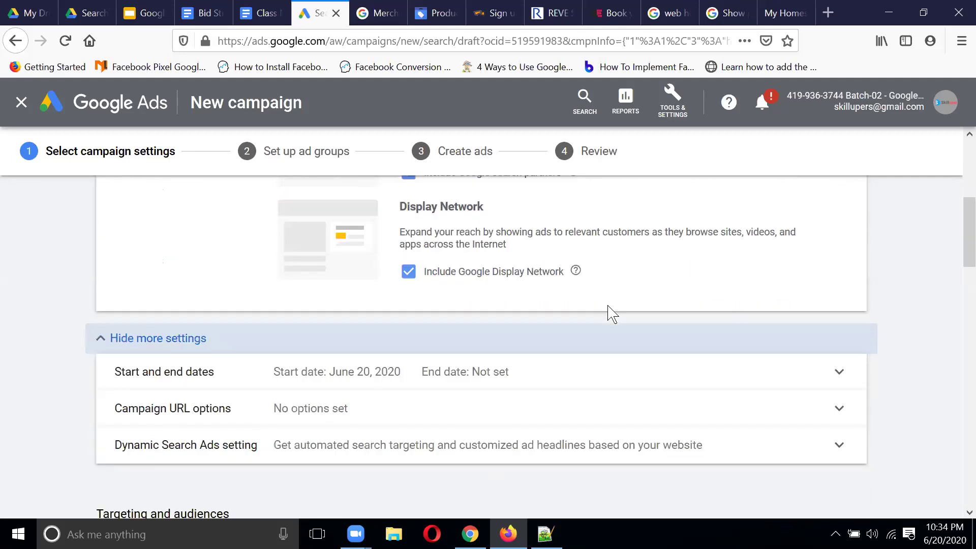
Step: Set the campaign end date to June 30, 2020 and expand Campaign URL options
scroll(612, 314, down, 1)
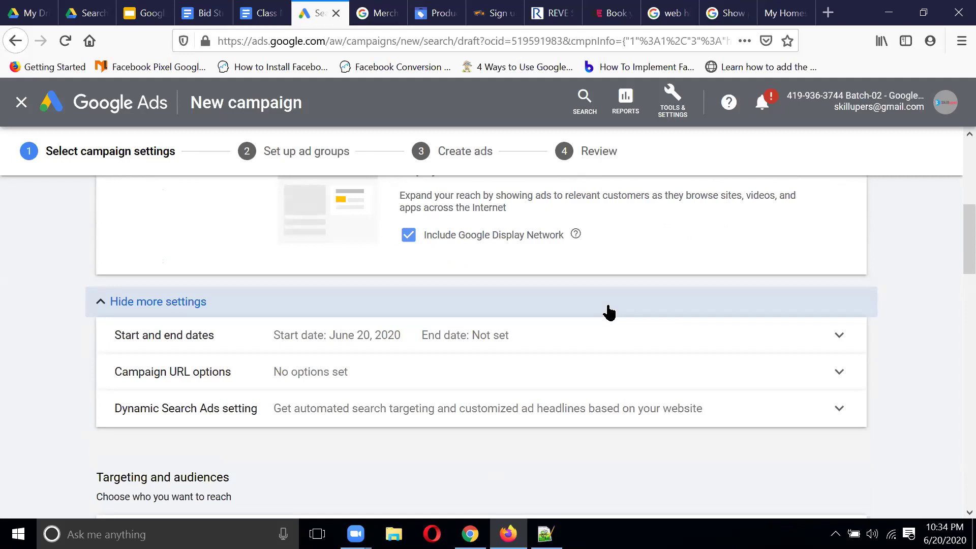
click(403, 338)
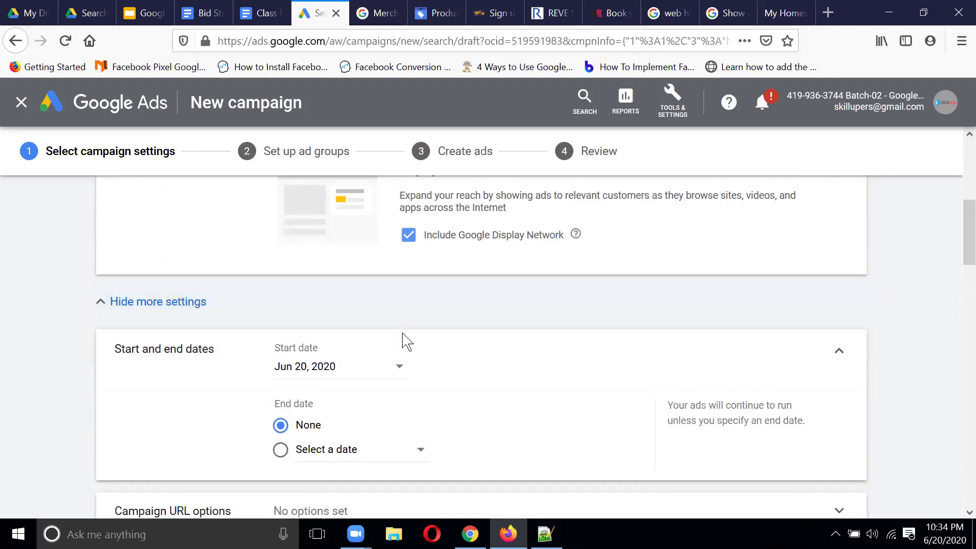
click(343, 460)
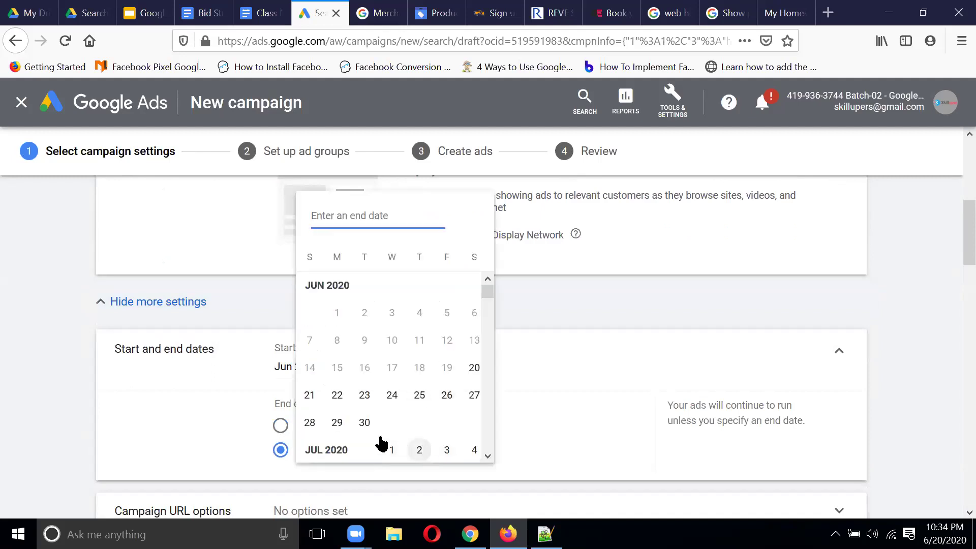
click(366, 425)
scroll(584, 377, down, 3)
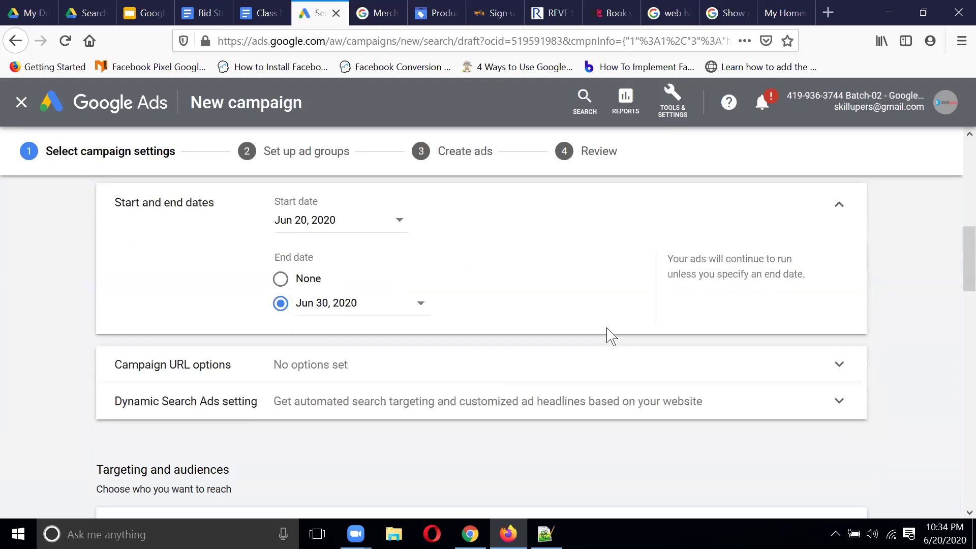
click(481, 376)
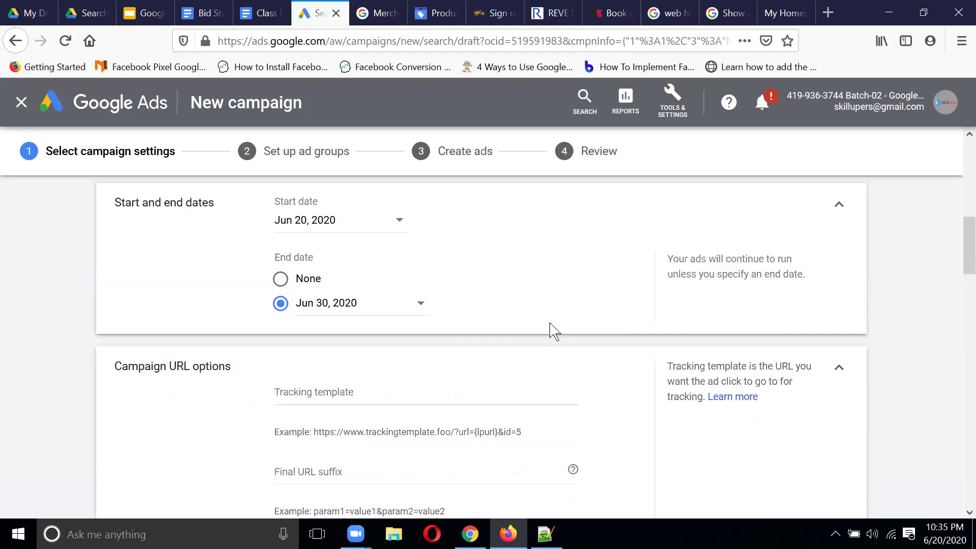
Step: Collapse Campaign URL options and the Dynamic Search Ads setting, leaving both unset
click(840, 369)
scroll(525, 278, down, 2)
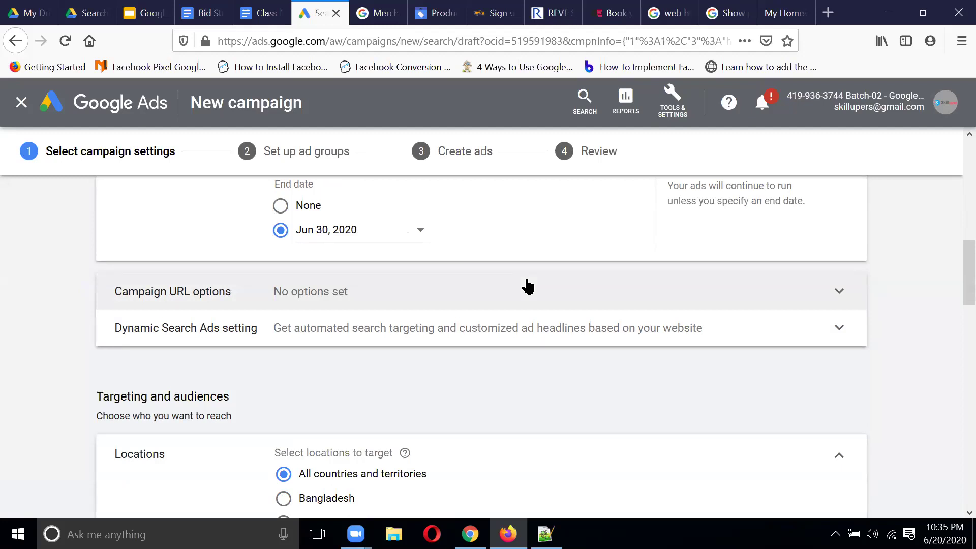
click(556, 338)
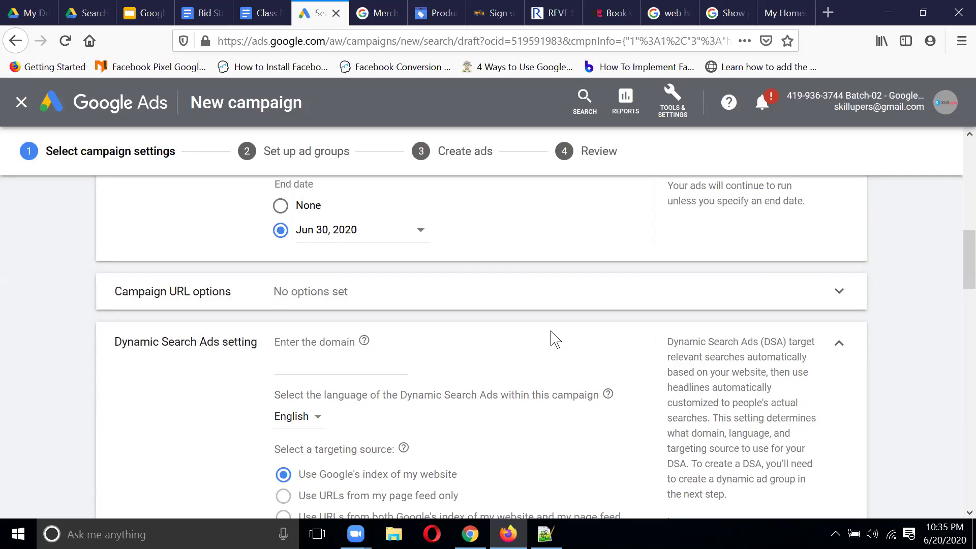
click(838, 345)
scroll(547, 285, down, 3)
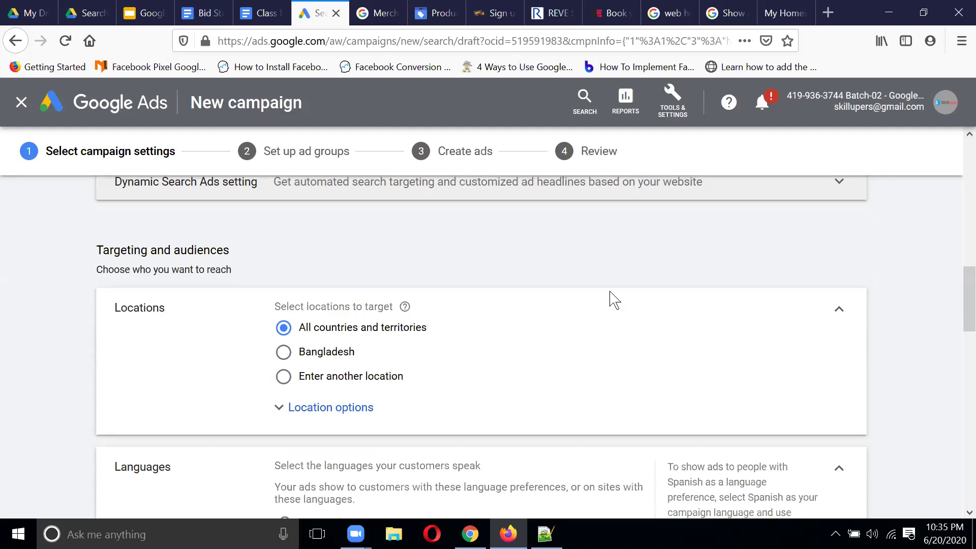
scroll(677, 335, down, 1)
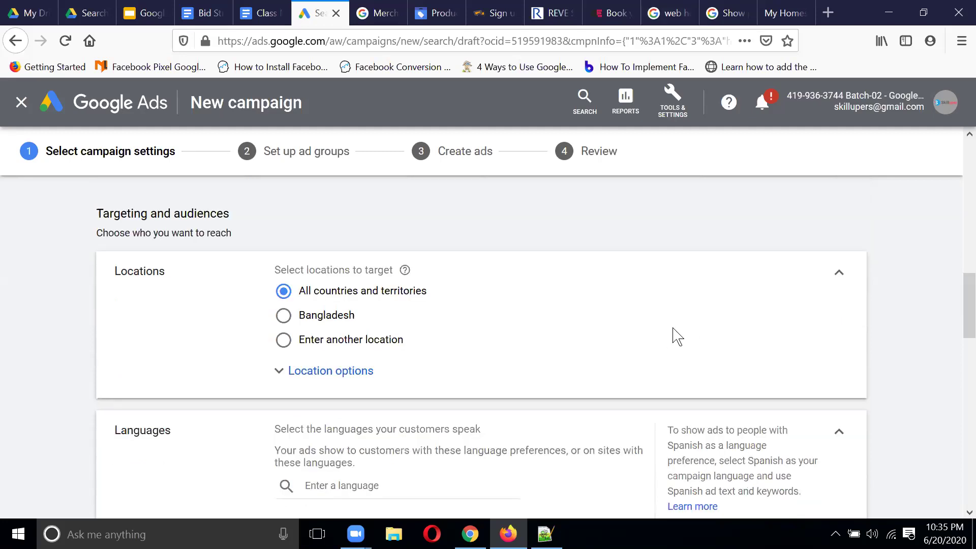
Step: Expand Location options to show the Target and Exclude choices
click(351, 371)
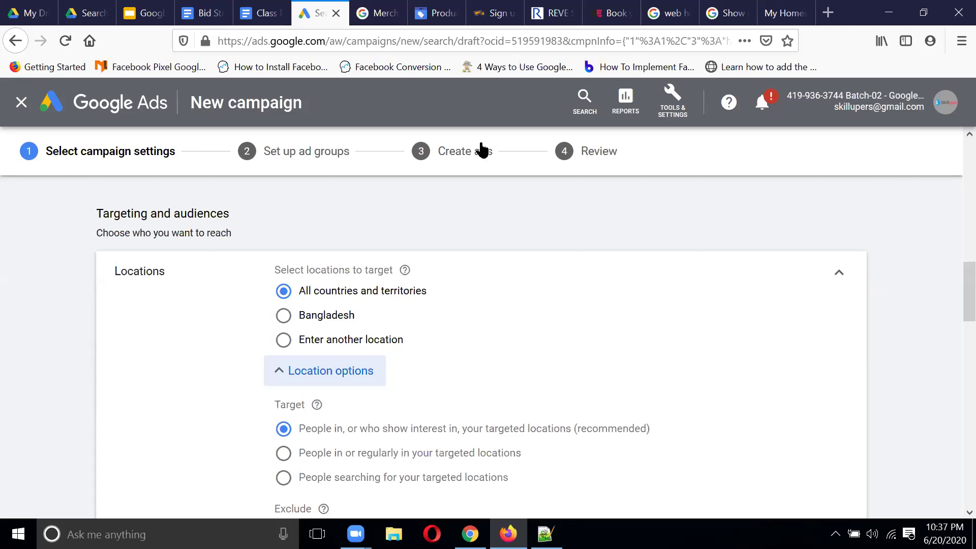
Step: Choose to enter another location, then add and remove Dhaka Division, Bangladesh
click(289, 344)
scroll(609, 300, down, 2)
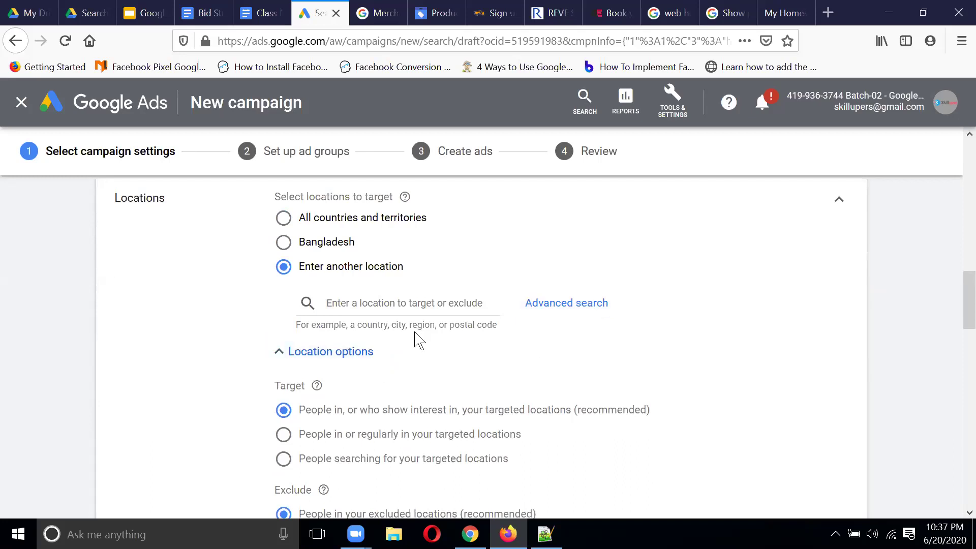
click(390, 303)
text(dhaka)
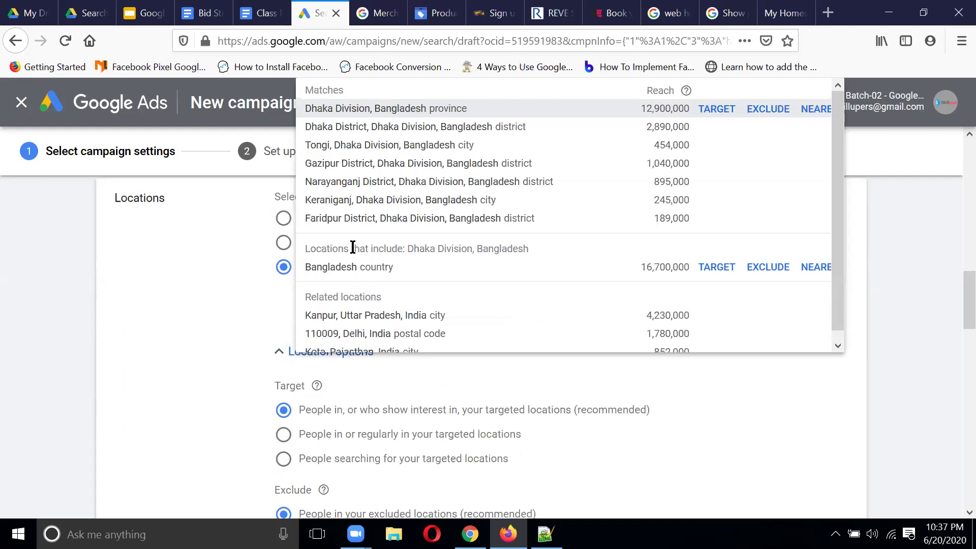
click(380, 109)
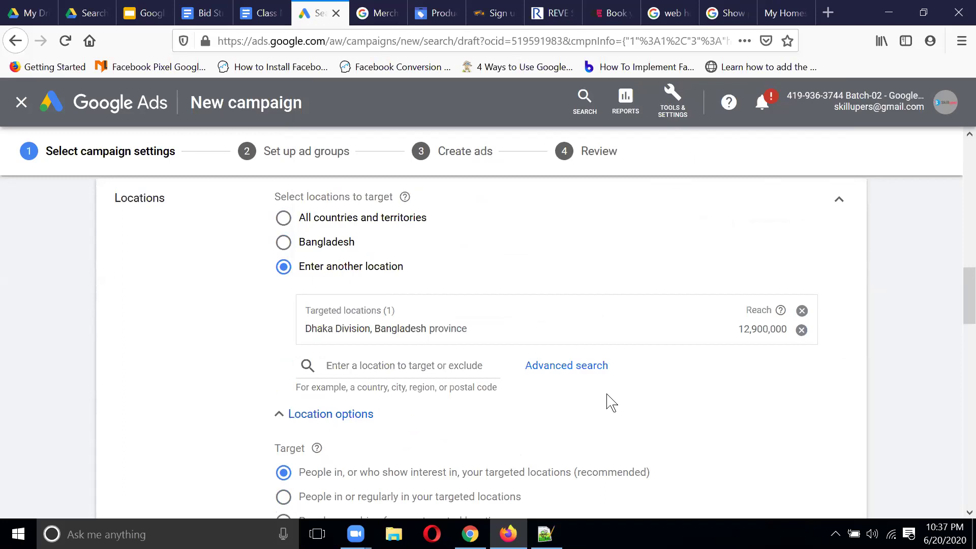
click(801, 331)
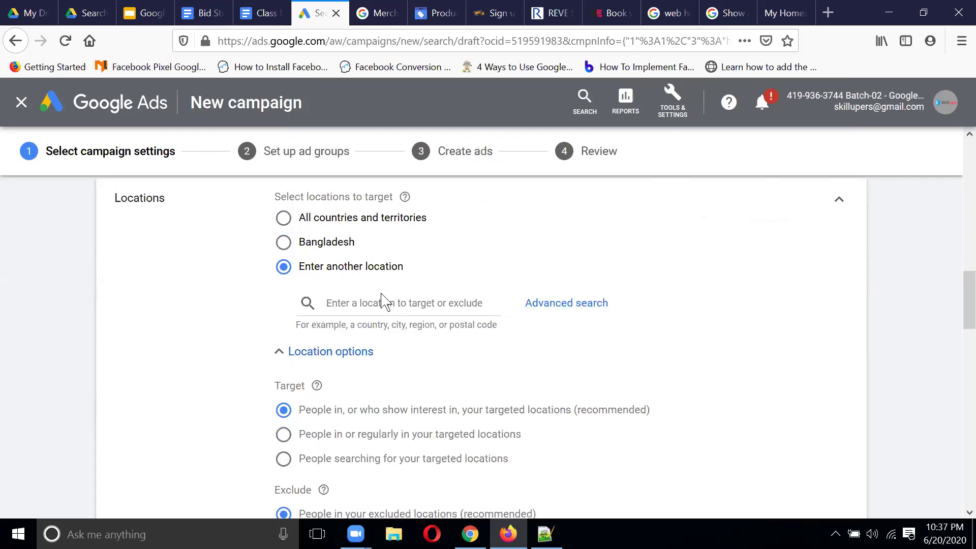
Step: Target the United States and open the advanced location search
click(382, 302)
text(coun)
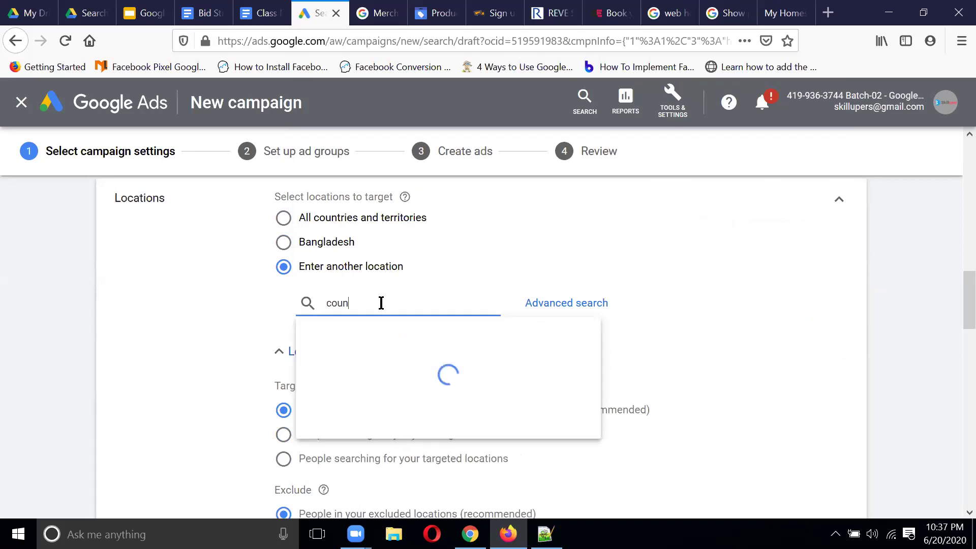
key(BackSpace)
key(BackSpace)
key(BackSpace)
key(BackSpace)
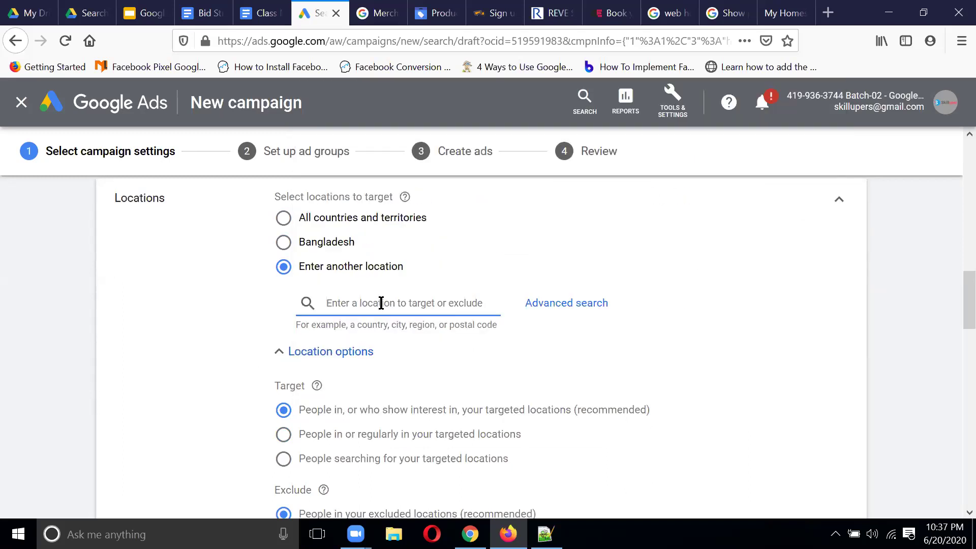
text(coun)
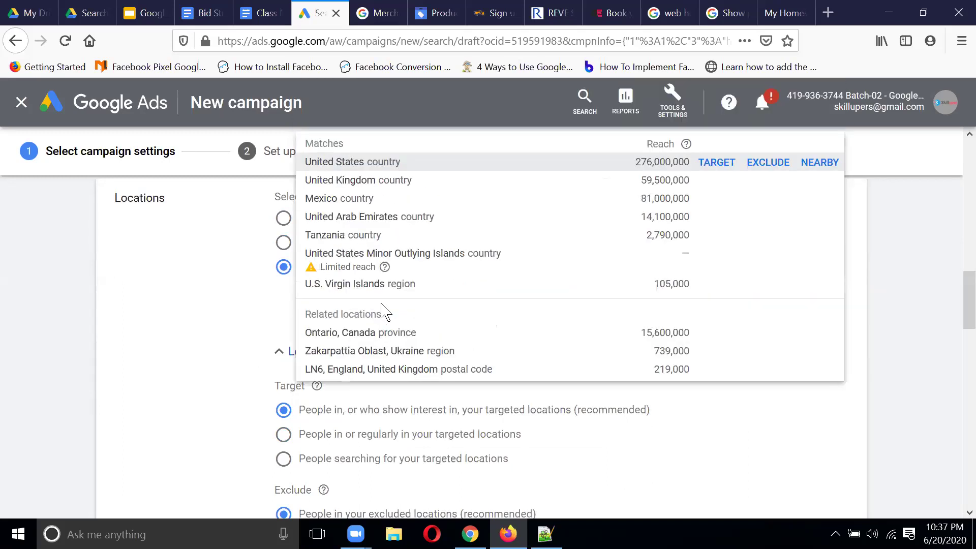
click(386, 110)
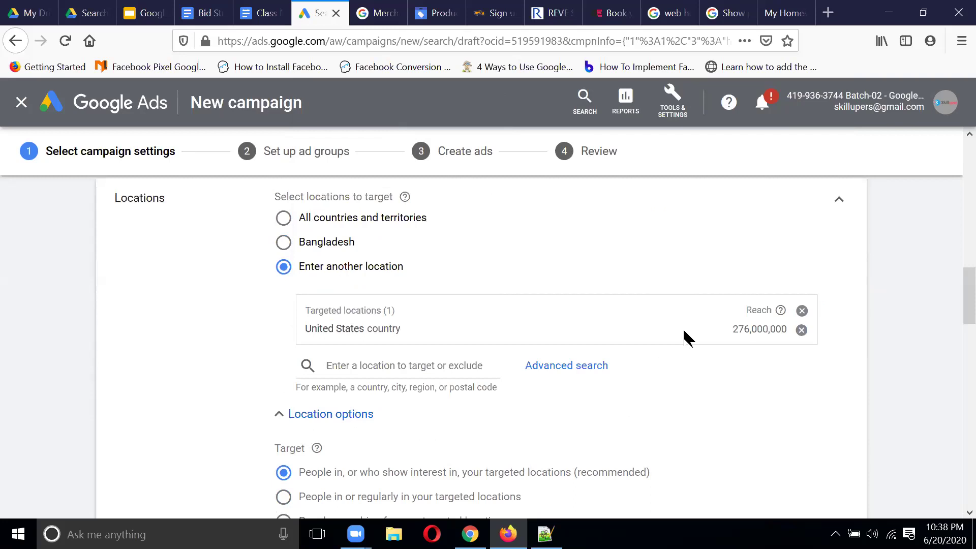
click(595, 377)
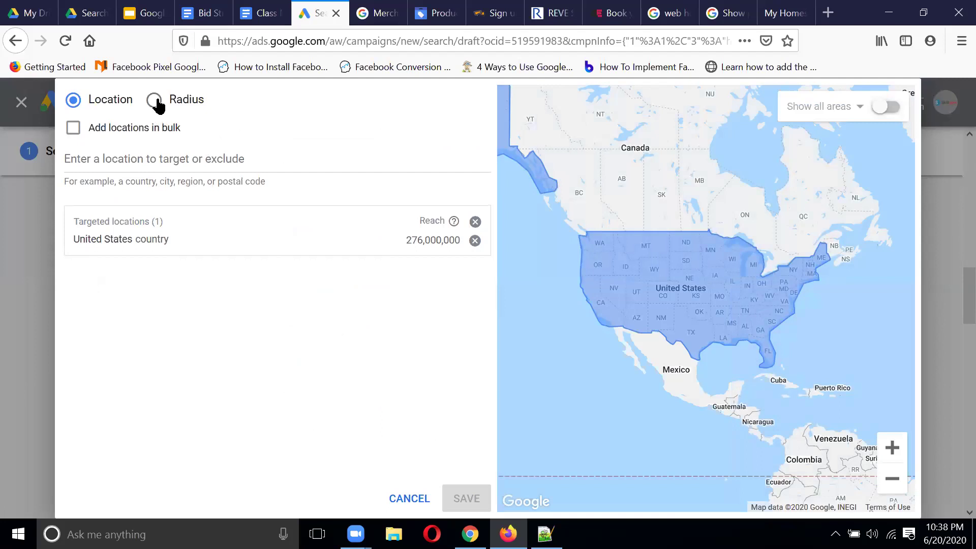
Step: Remove the United States target, then add and remove a 20 mi radius around Dhaka
click(475, 240)
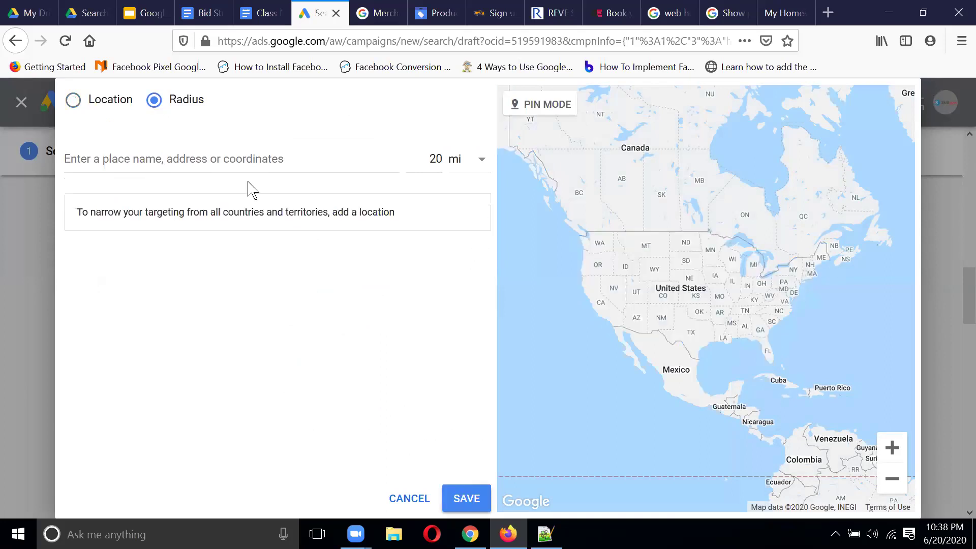
click(311, 162)
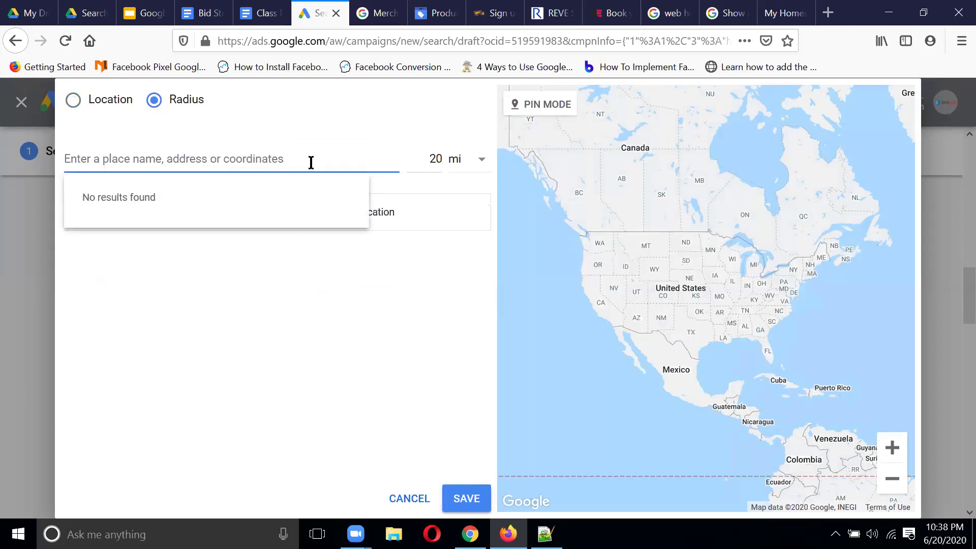
text(dhaka)
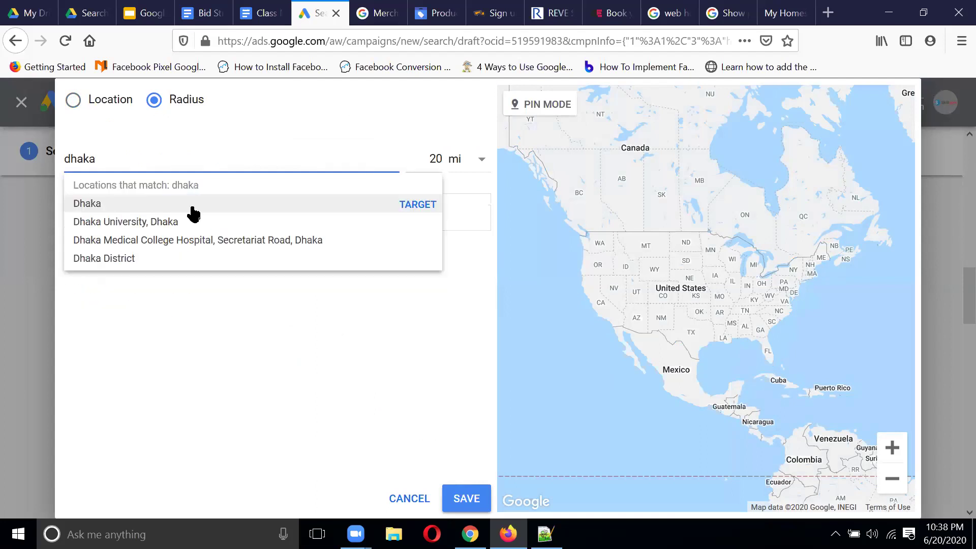
click(173, 210)
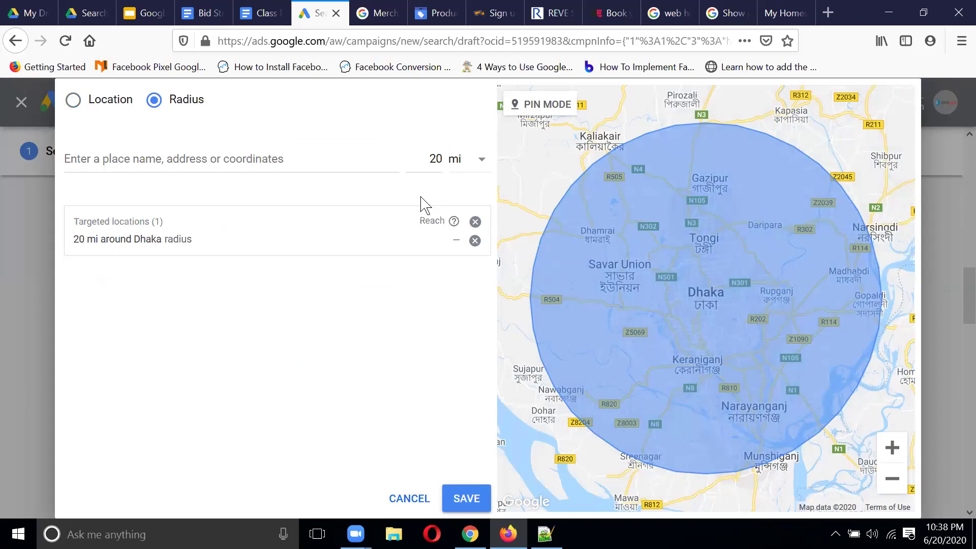
scroll(712, 320, down, 2)
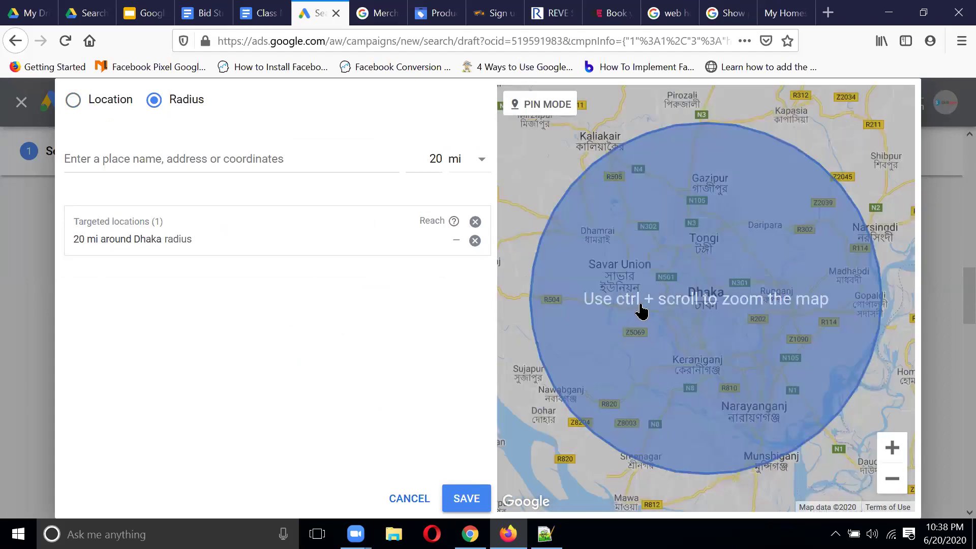
click(750, 344)
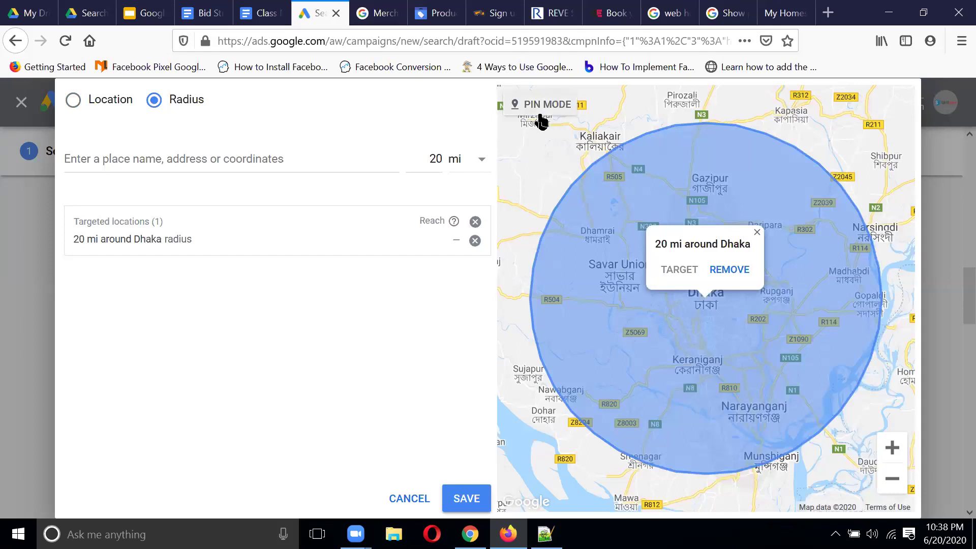
click(736, 269)
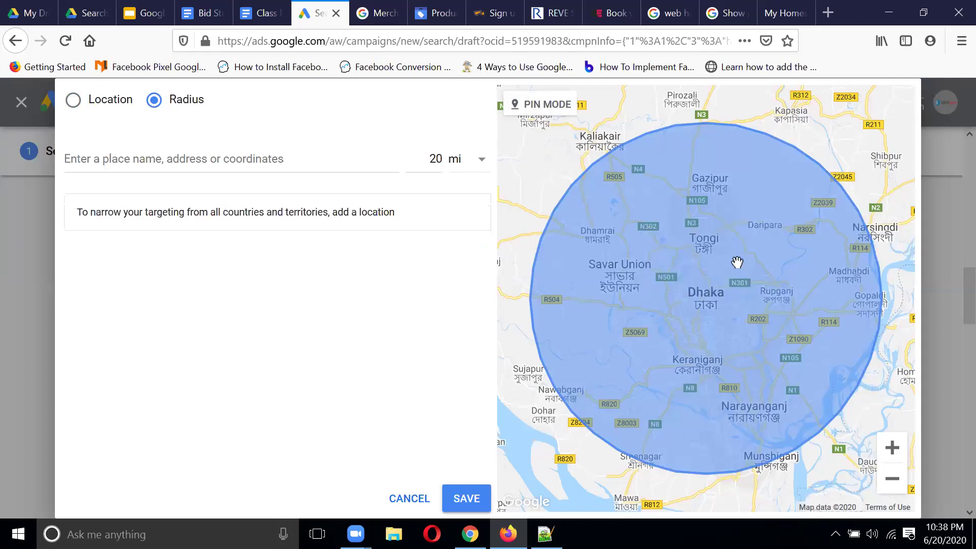
Step: Zoom and pan the map to bring Dhaka's Basundhara Residential Area into view
scroll(783, 300, down, 2)
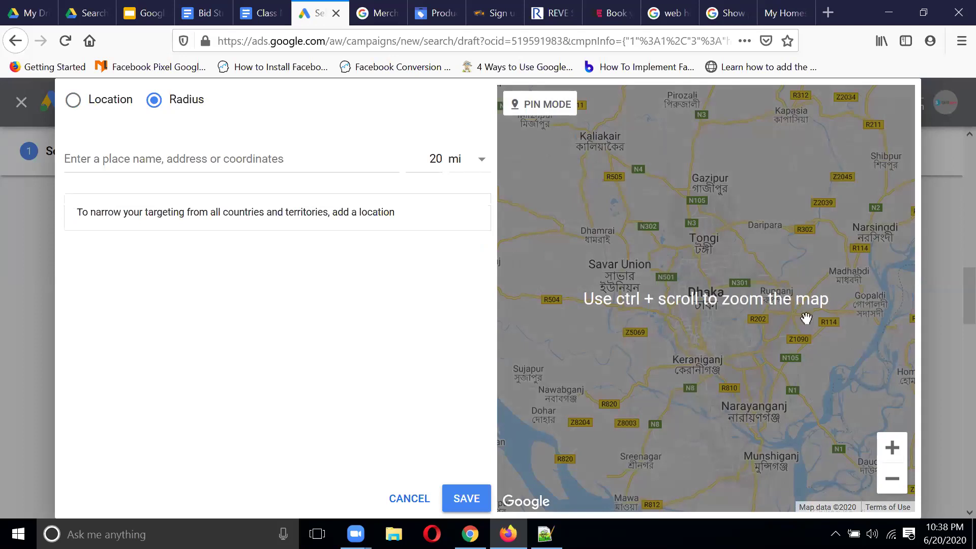
click(894, 449)
click(893, 448)
drag(831, 299, 702, 300)
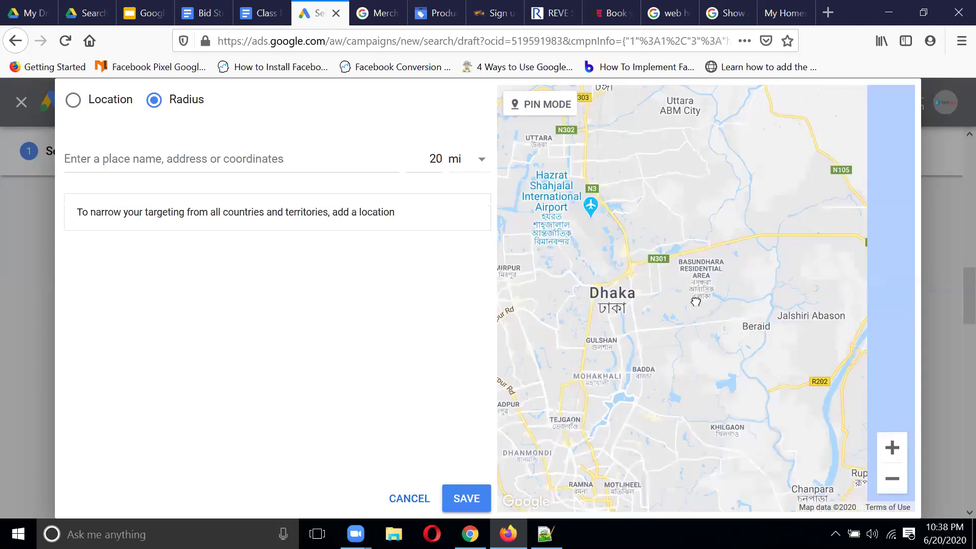
scroll(732, 284, down, 2)
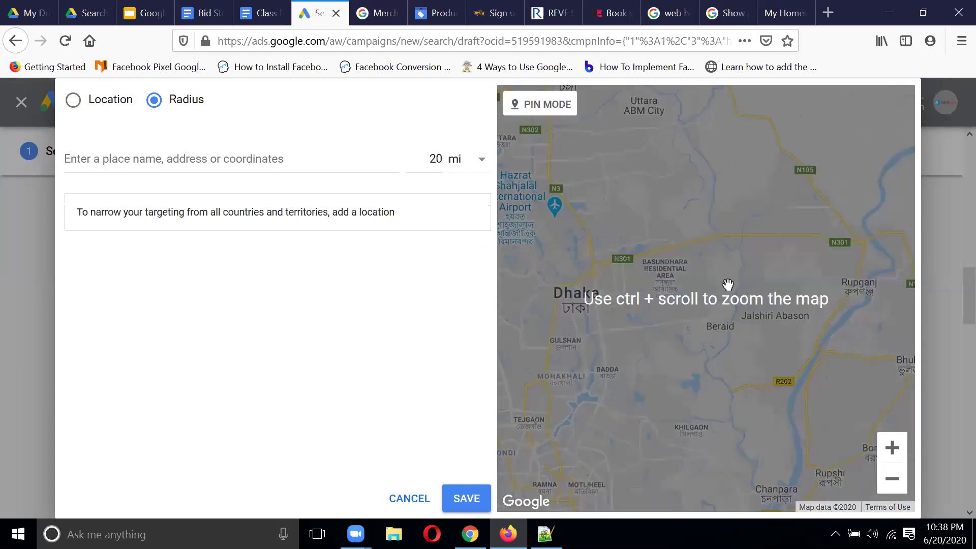
click(892, 447)
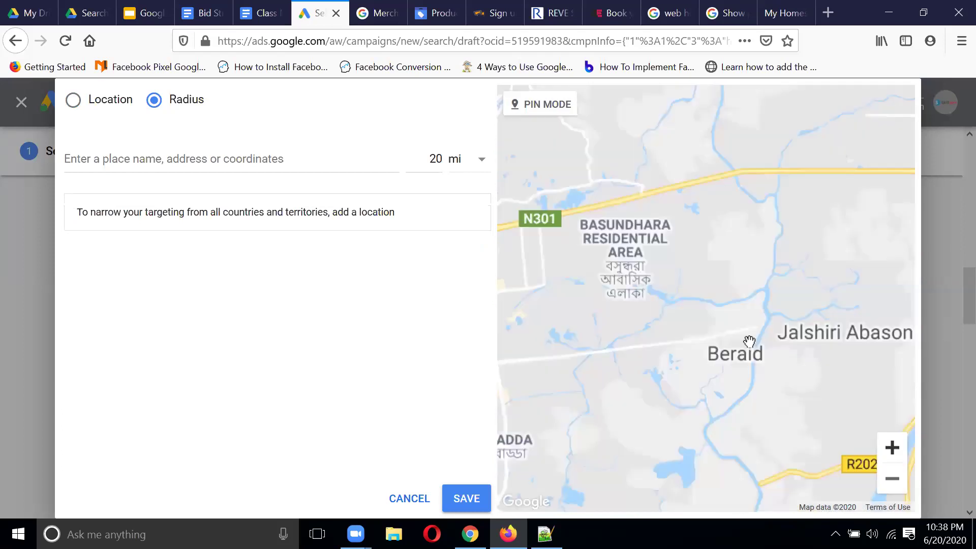
drag(741, 340, 807, 334)
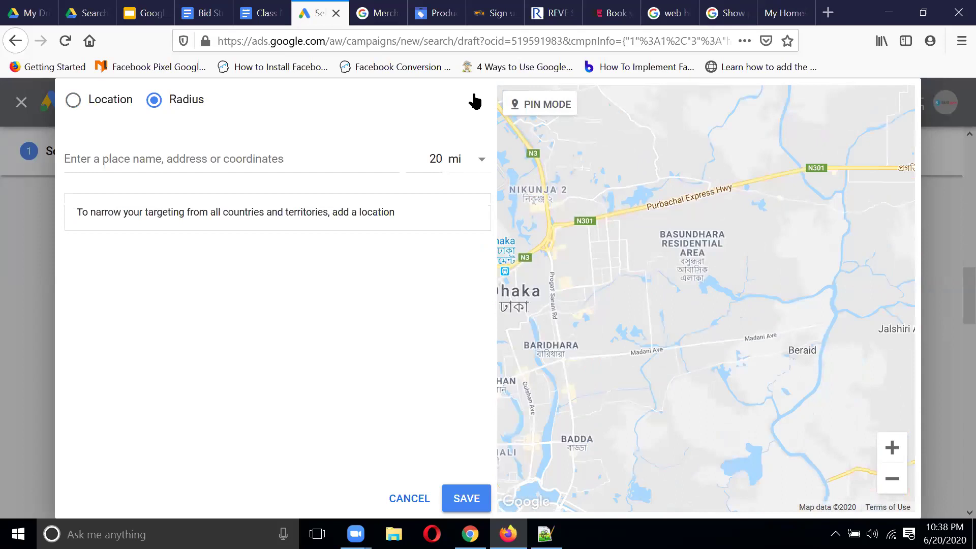
Step: Drop a pin on Basundhara Residential Area and target a 1 km radius around it
click(538, 109)
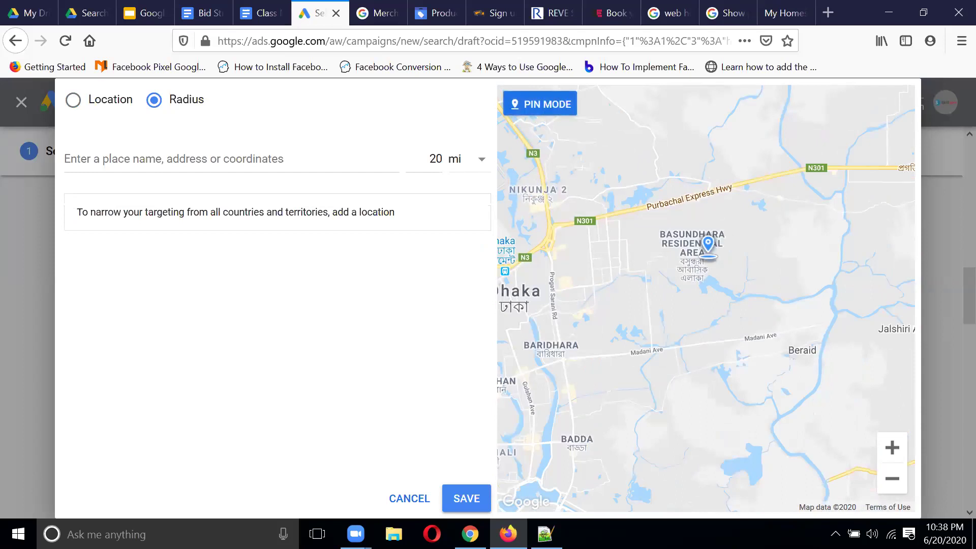
click(692, 244)
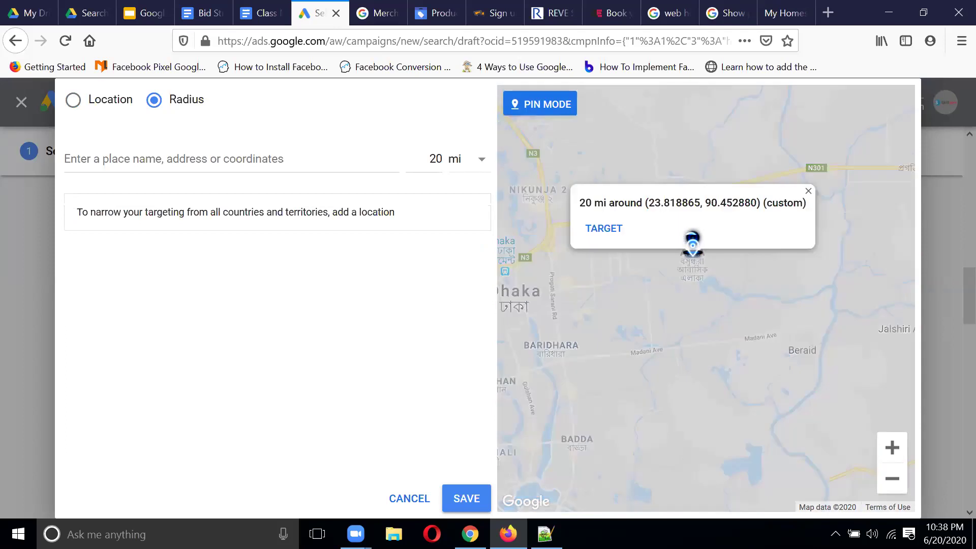
click(609, 230)
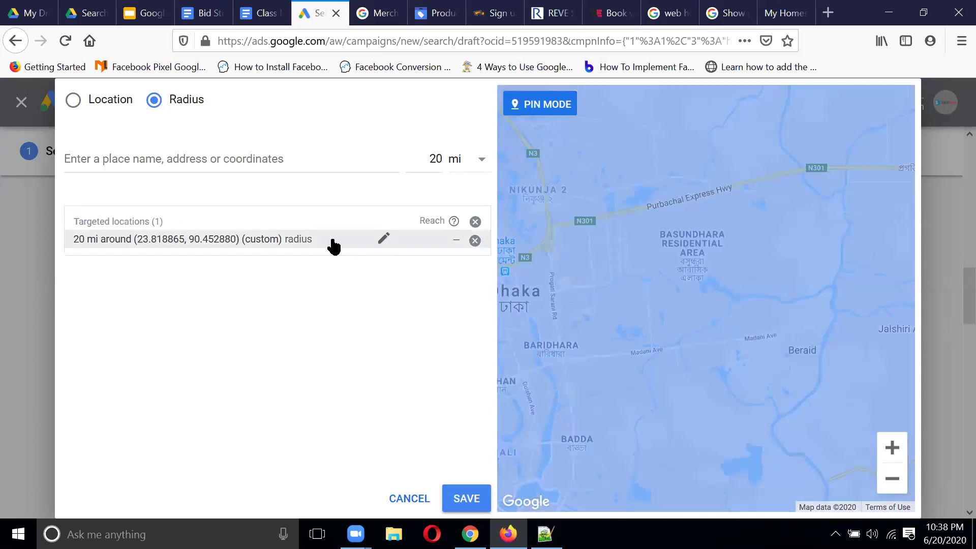
click(386, 242)
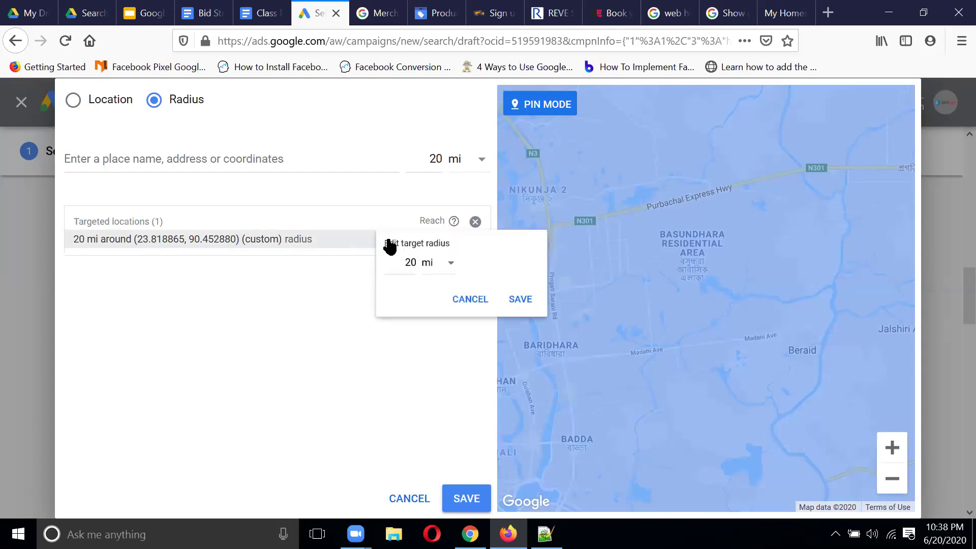
click(462, 272)
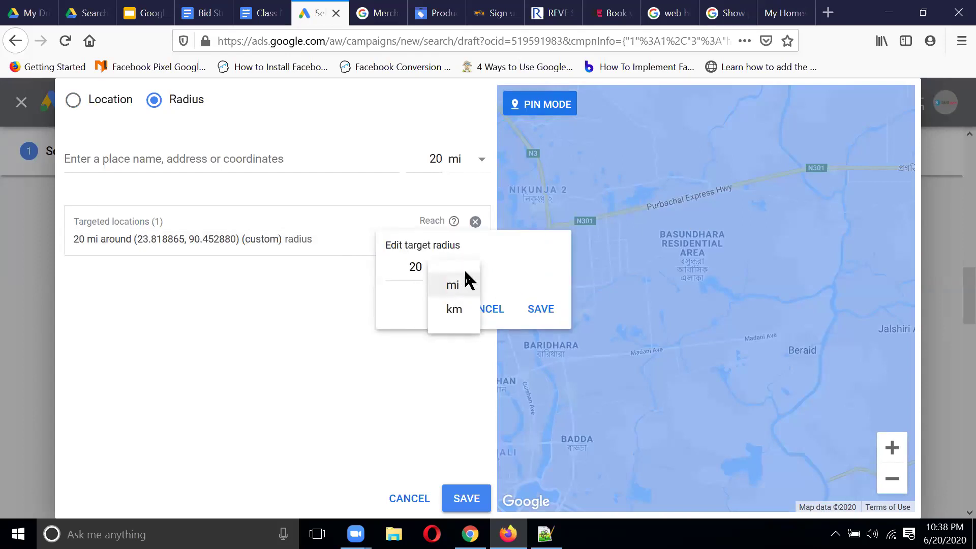
click(460, 315)
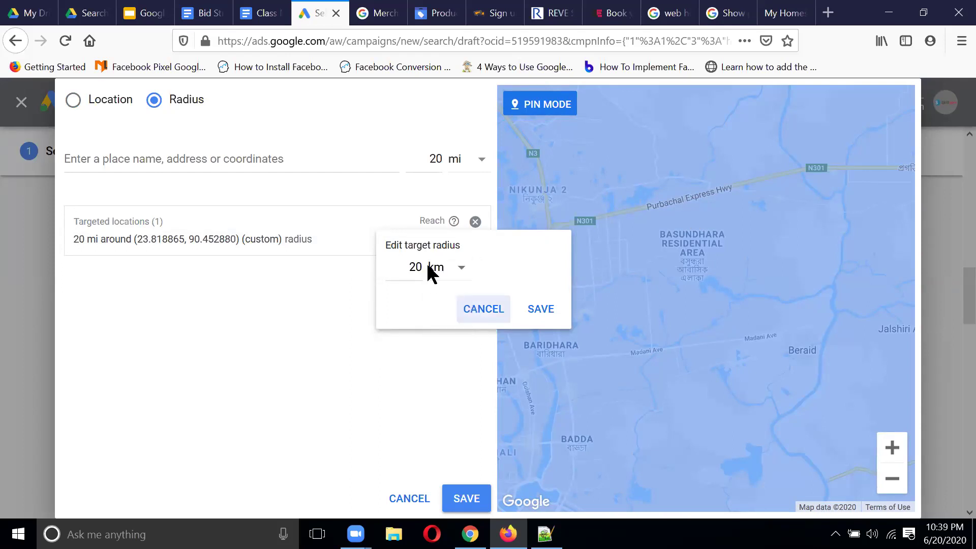
drag(423, 264, 298, 282)
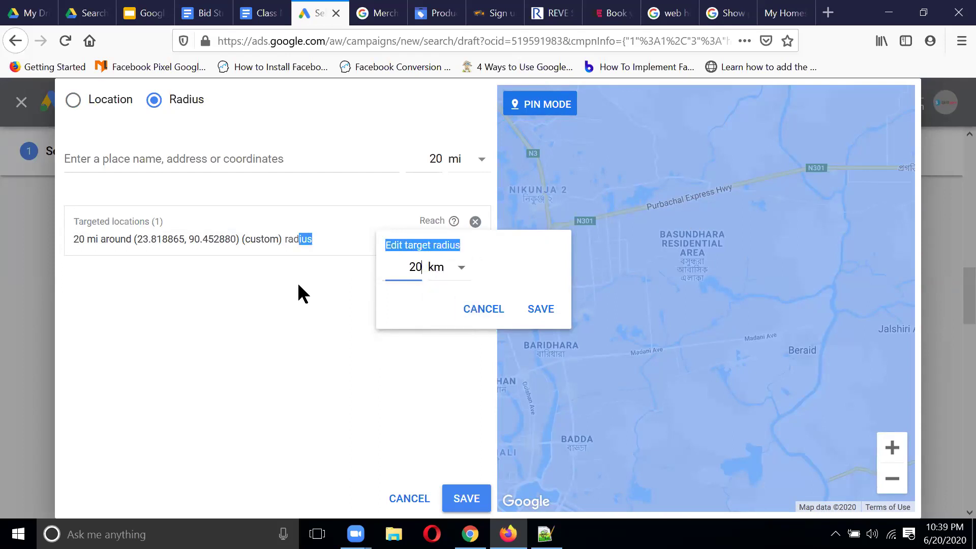
click(423, 267)
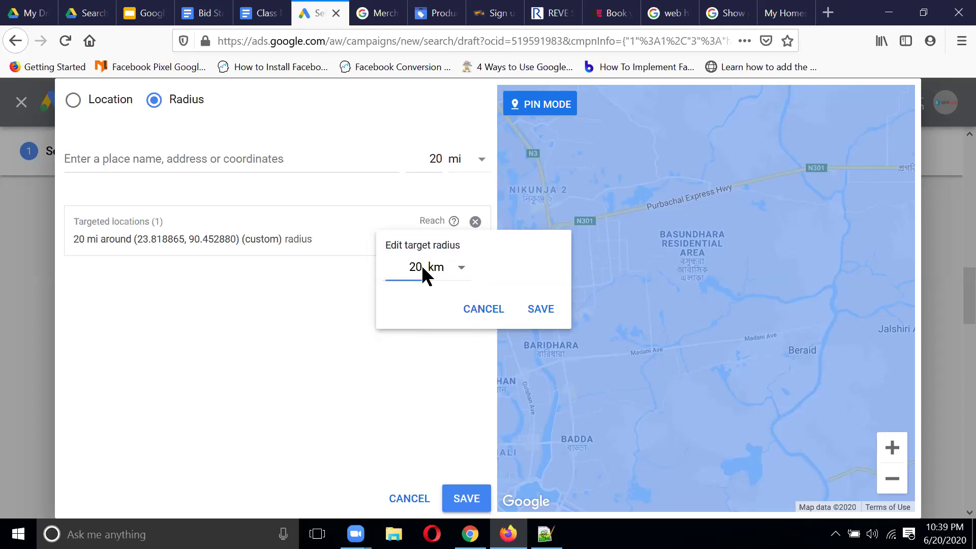
key(BackSpace)
key(BackSpace)
text(1)
click(542, 310)
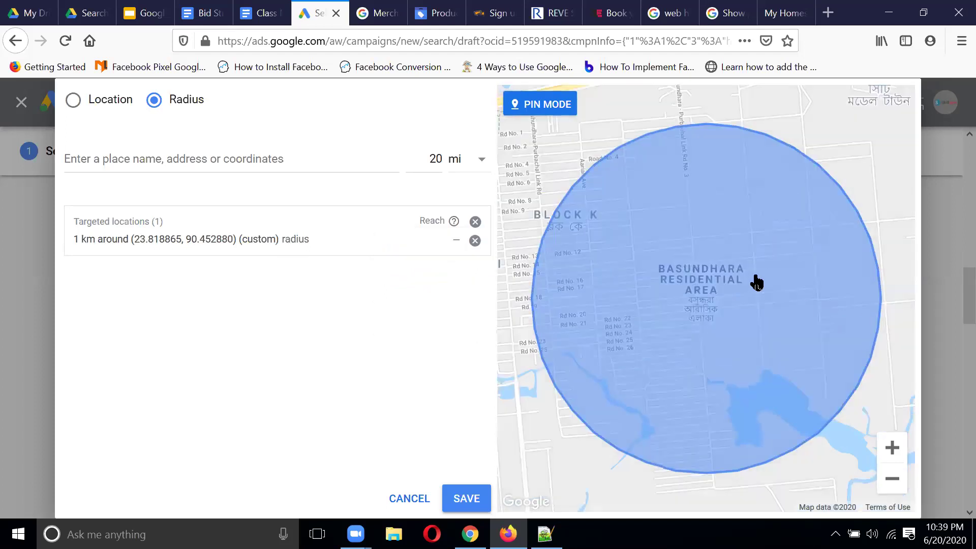
Step: Pan the map to recentre the 1 km circle over Blocks D, E, F and I
drag(721, 266, 738, 378)
drag(783, 281, 869, 154)
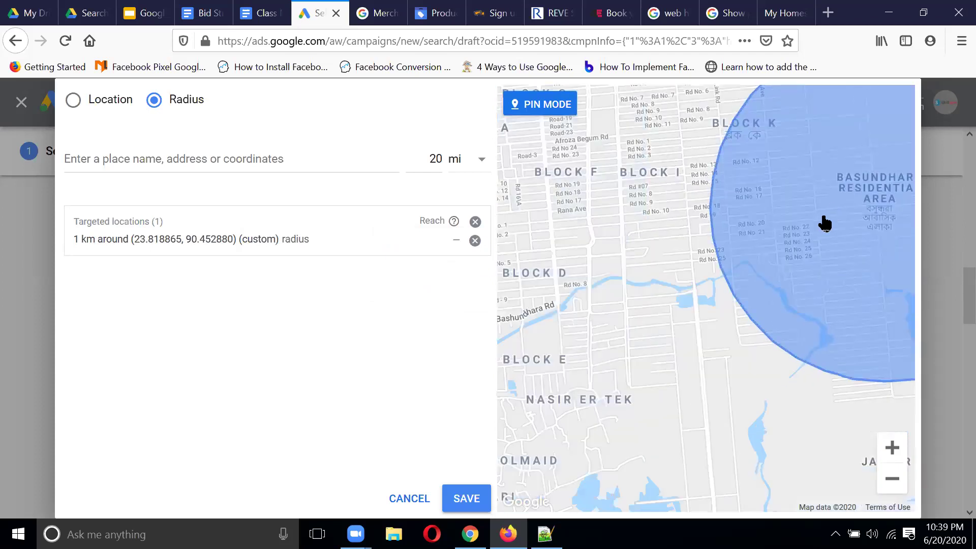
drag(845, 206, 800, 208)
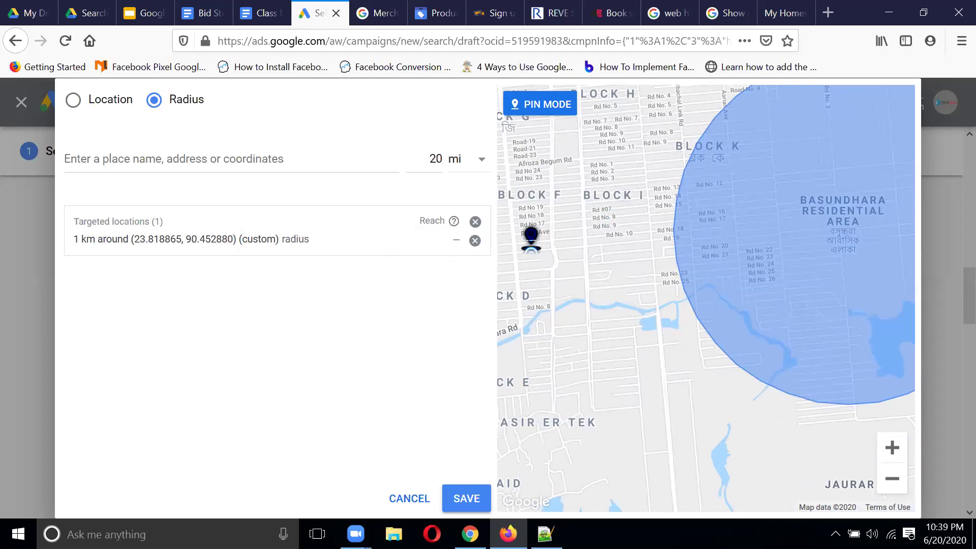
scroll(765, 277, down, 2)
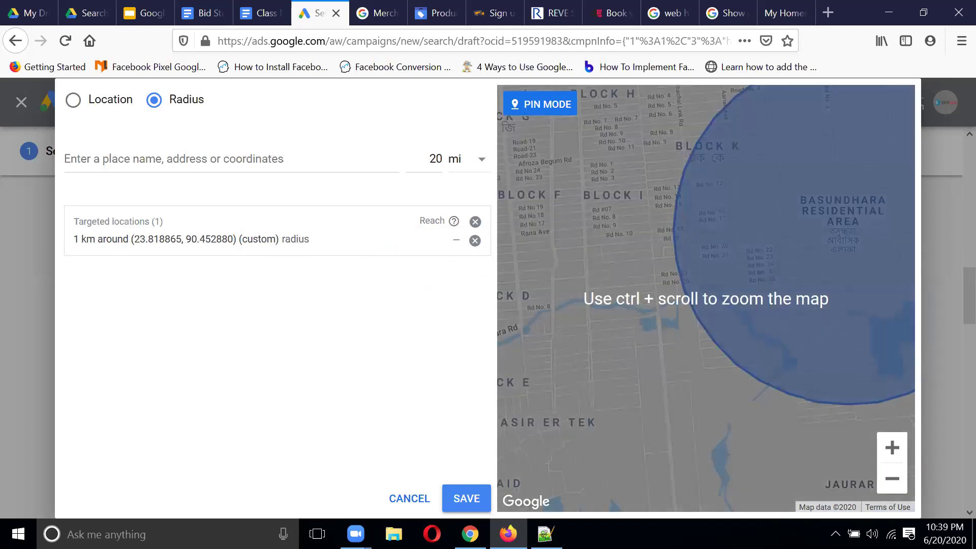
Step: Drop a second pin west of Basundhara and add a radius target around it
click(891, 480)
click(890, 480)
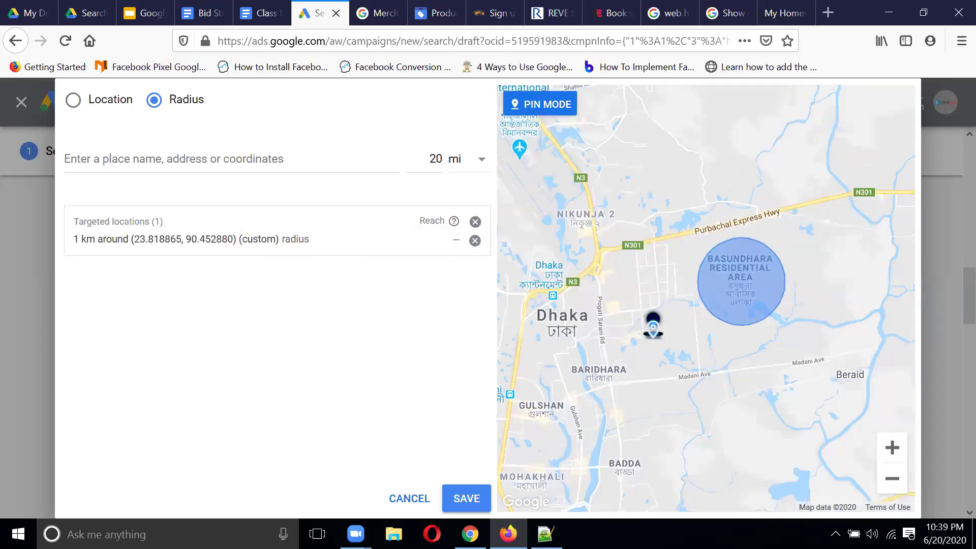
click(547, 104)
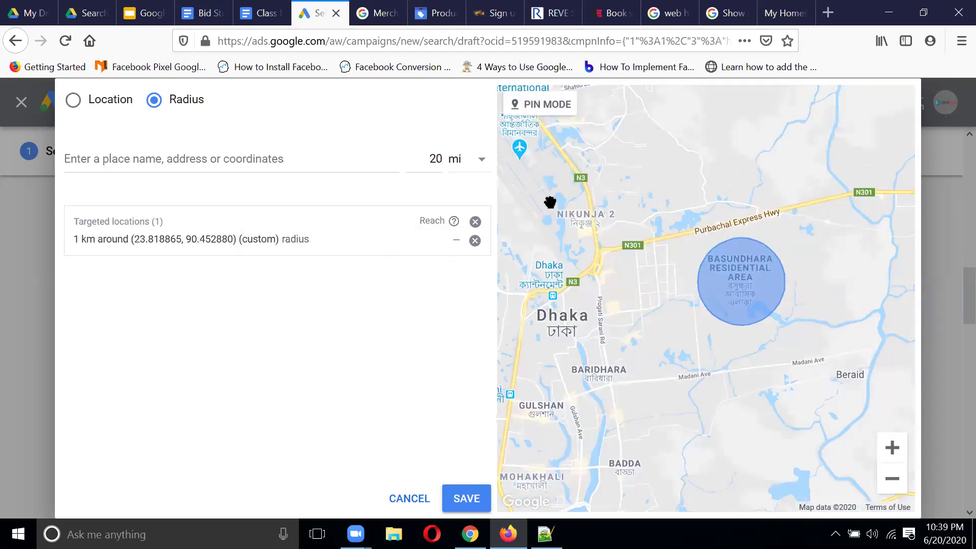
click(534, 107)
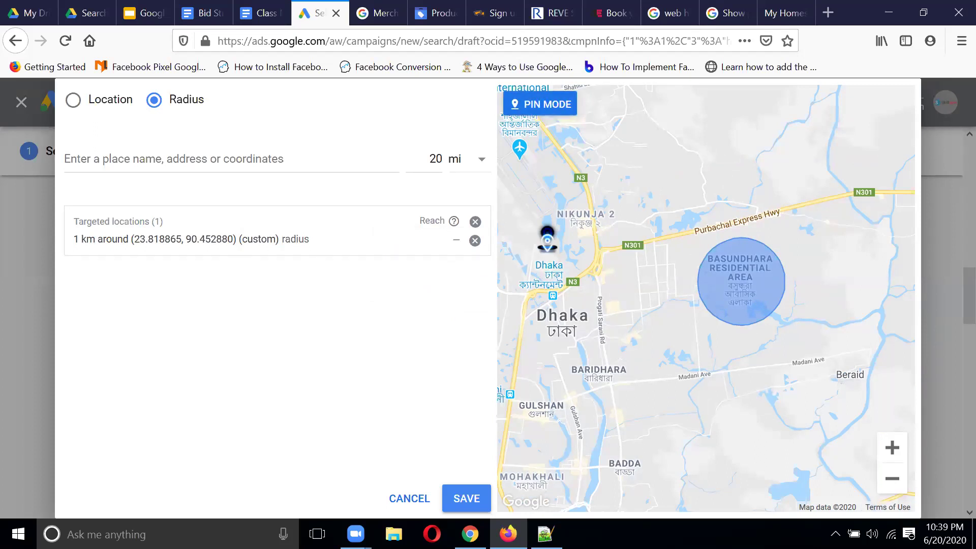
click(547, 243)
click(573, 231)
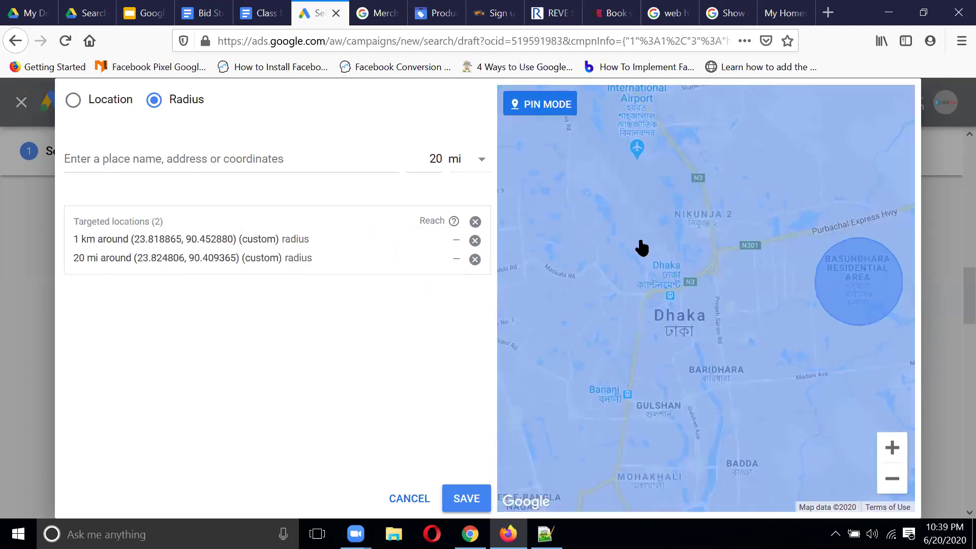
Step: Change the second pin's radius from 20 mi to 2 km and zoom the map out
mouse_move(348, 257)
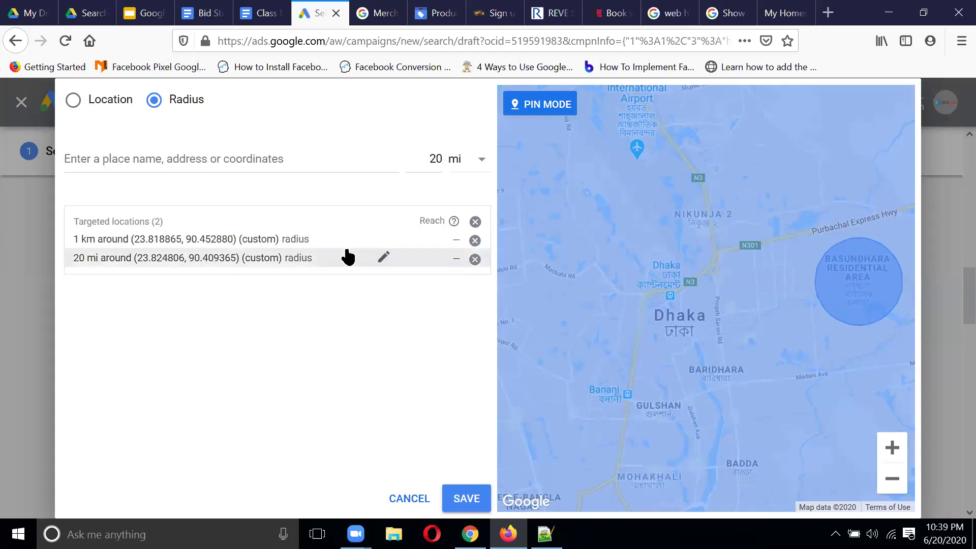
click(384, 258)
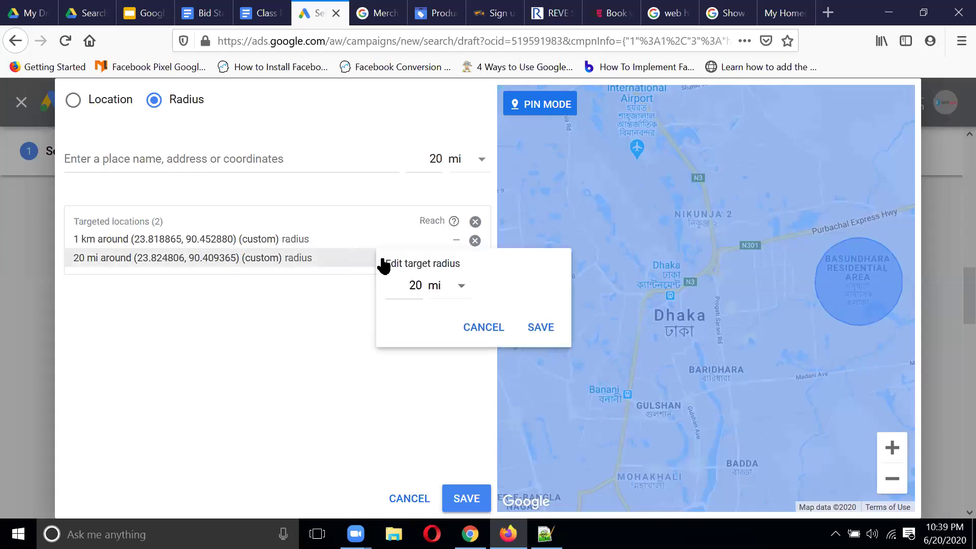
click(462, 290)
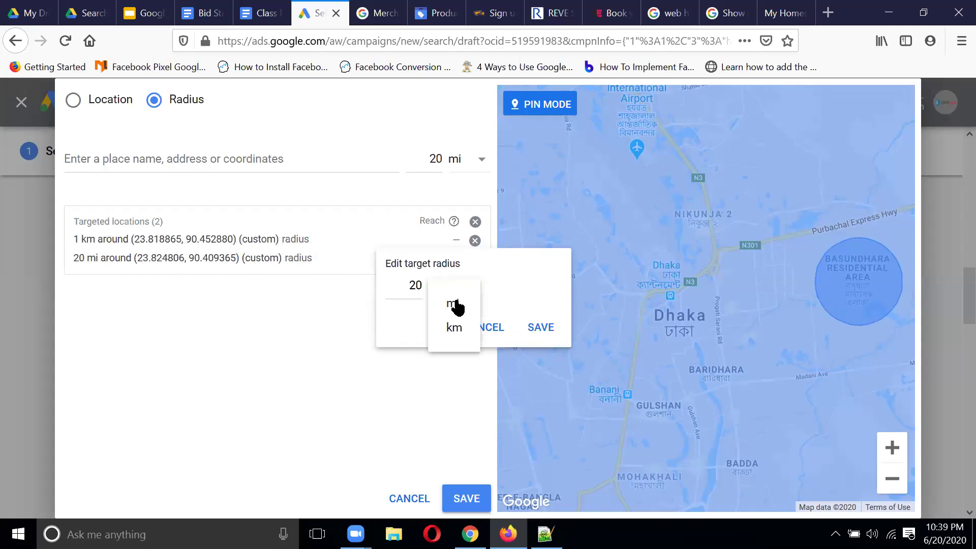
click(454, 329)
drag(422, 286, 356, 286)
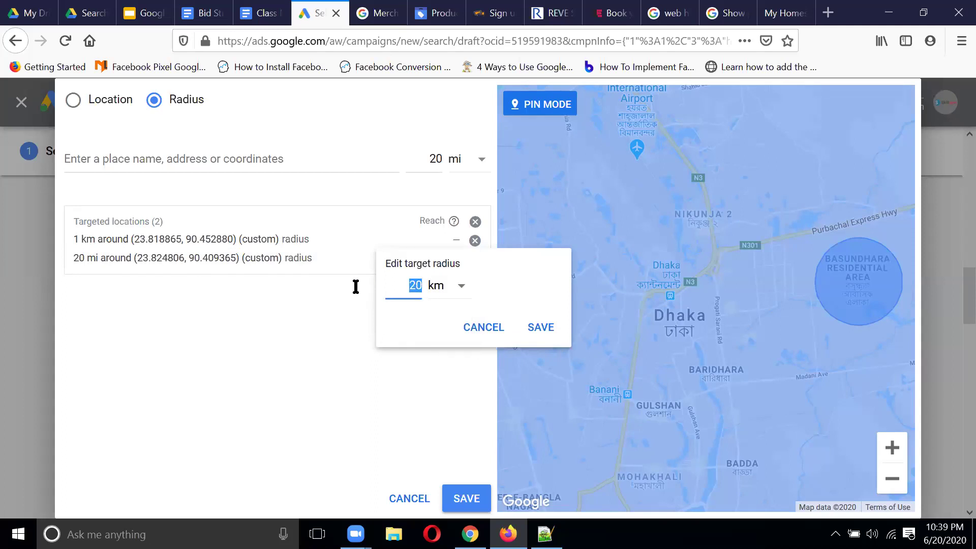
text(2)
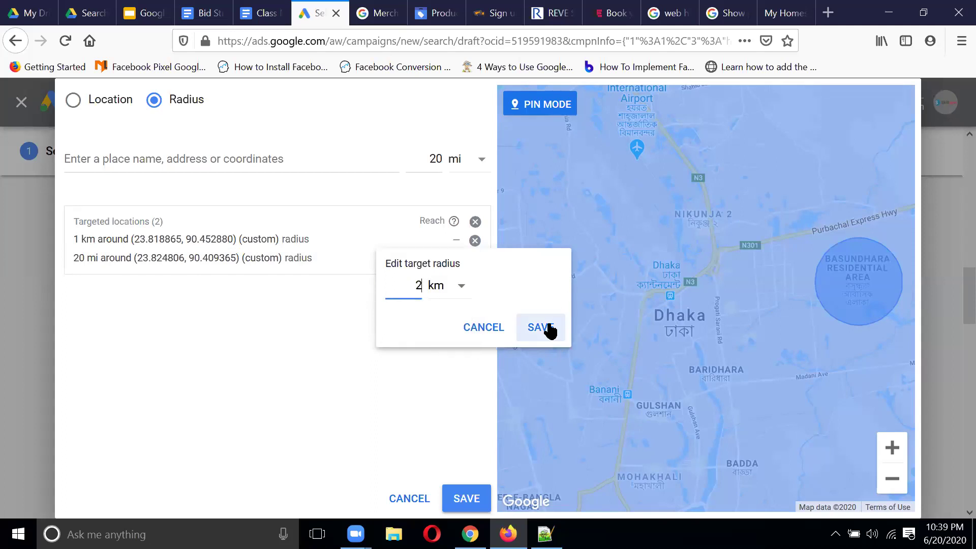
click(550, 331)
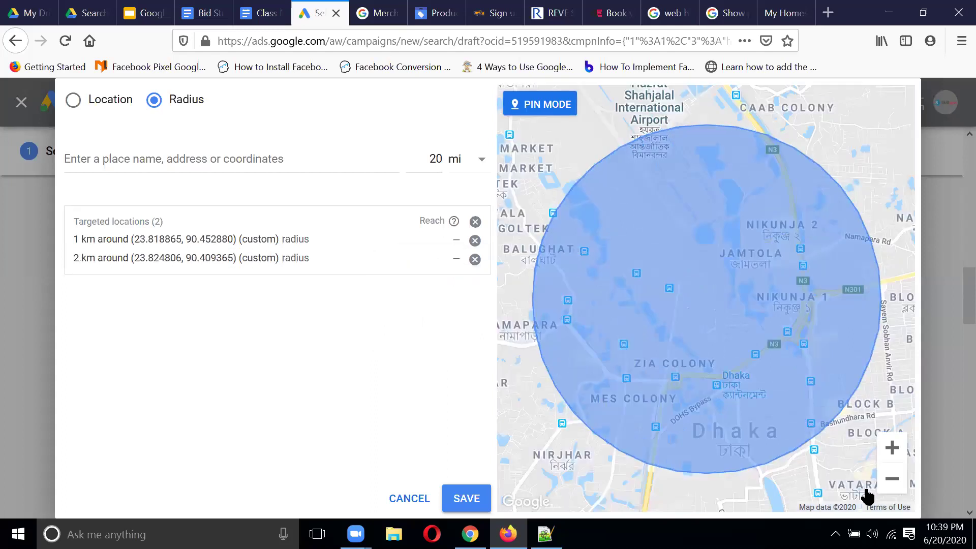
click(889, 485)
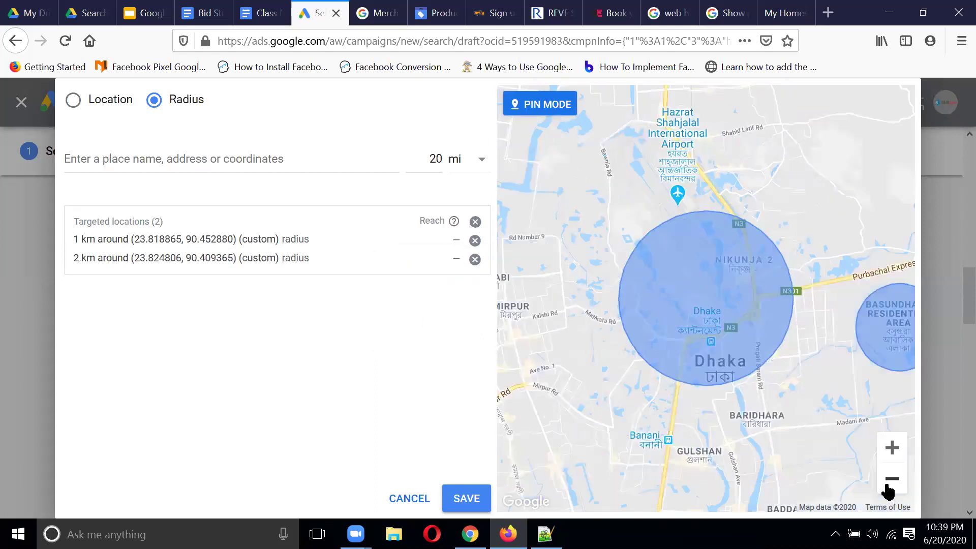
click(890, 481)
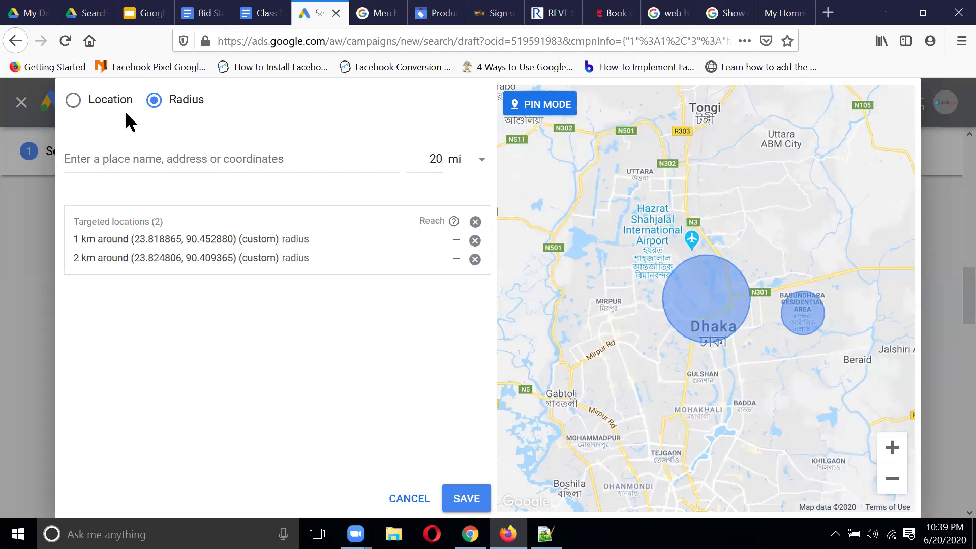
Step: Switch to location search with bulk adding and start listing dhaka, then drop a misspelled rajhashi
click(70, 100)
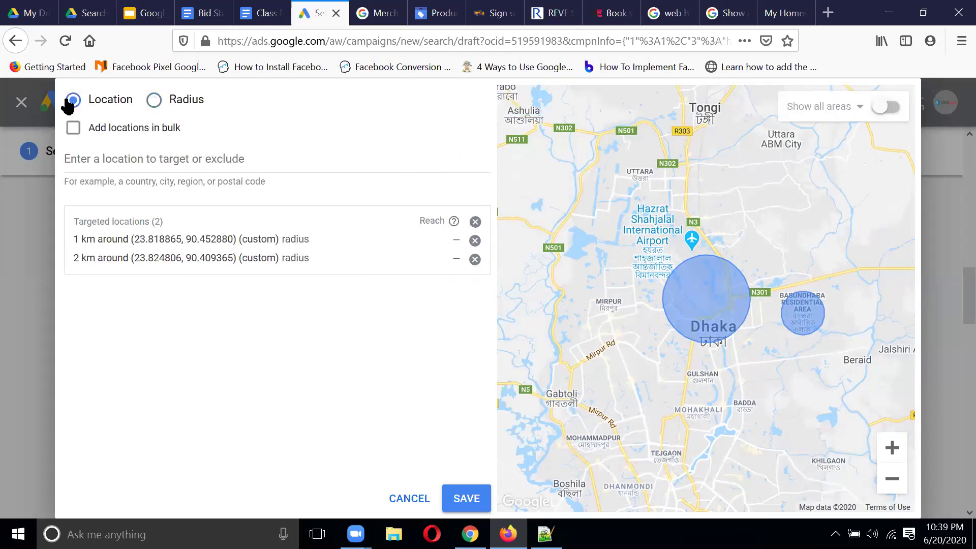
click(72, 130)
click(313, 177)
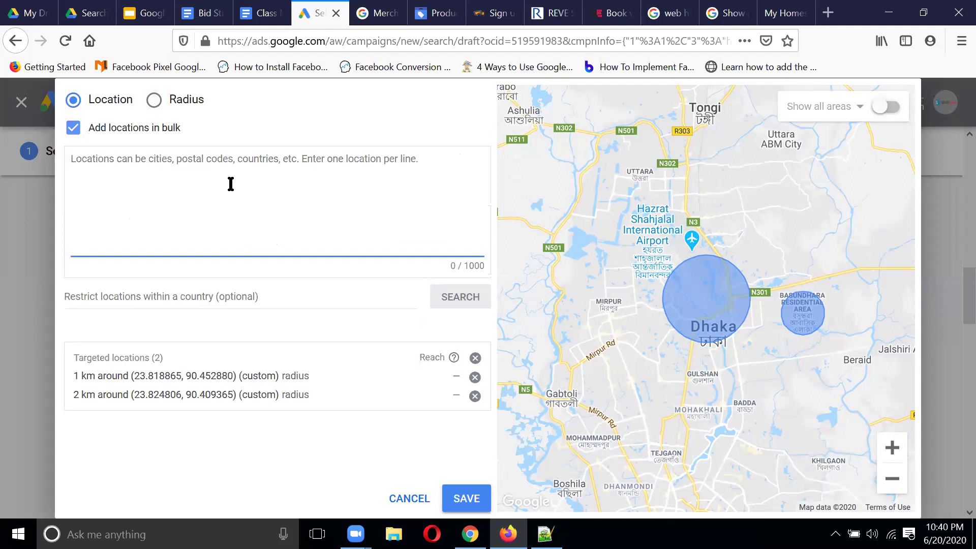
text(dhak)
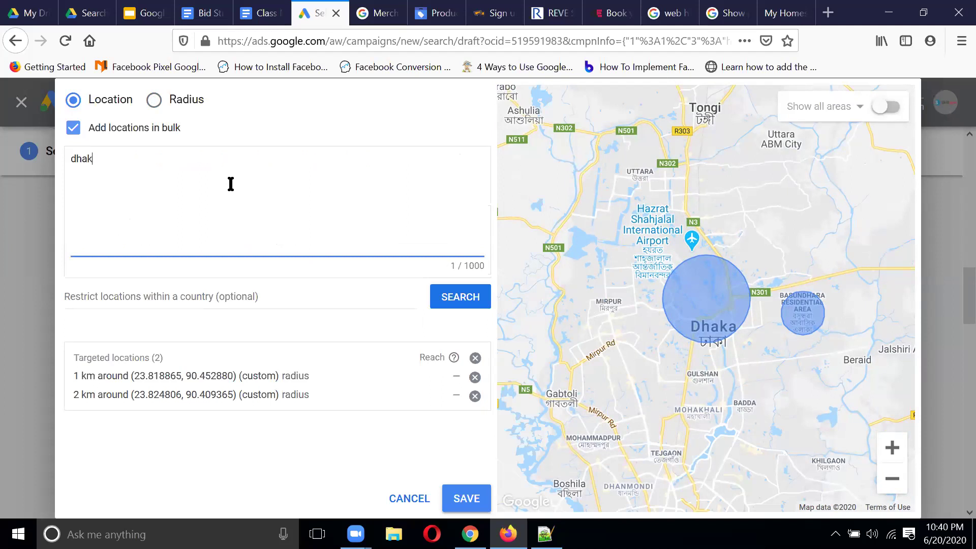
text(a)
key(Return)
text(rajhashi)
key(Return)
key(BackSpace)
key(BackSpace)
key(BackSpace)
key(BackSpace)
key(BackSpace)
key(BackSpace)
key(BackSpace)
key(BackSpace)
key(BackSpace)
key(BackSpace)
key(BackSpace)
key(BackSpace)
key(BackSpace)
key(BackSpace)
key(BackSpace)
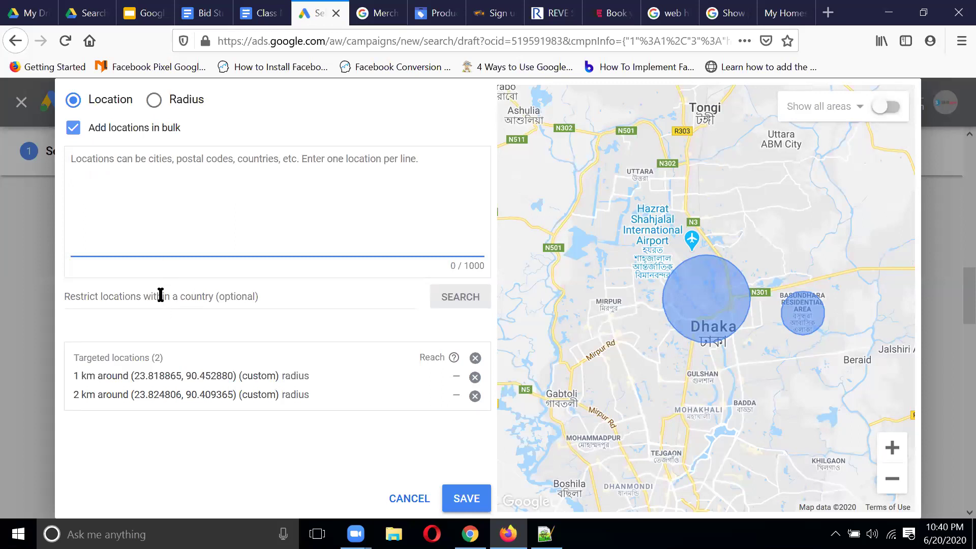
Step: Restrict matches to Bangladesh and search for Dhaka, Chittagong and Sylhet
click(262, 304)
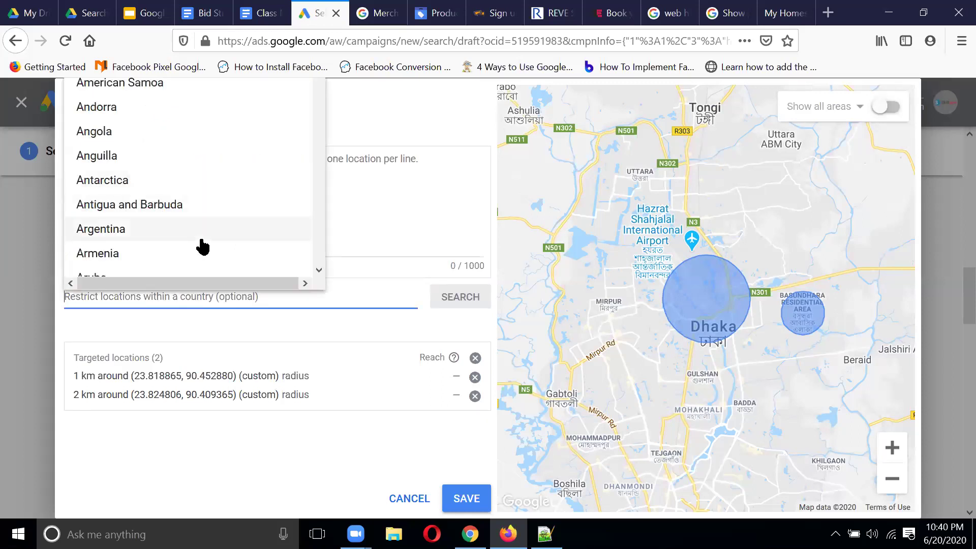
scroll(193, 204, down, 5)
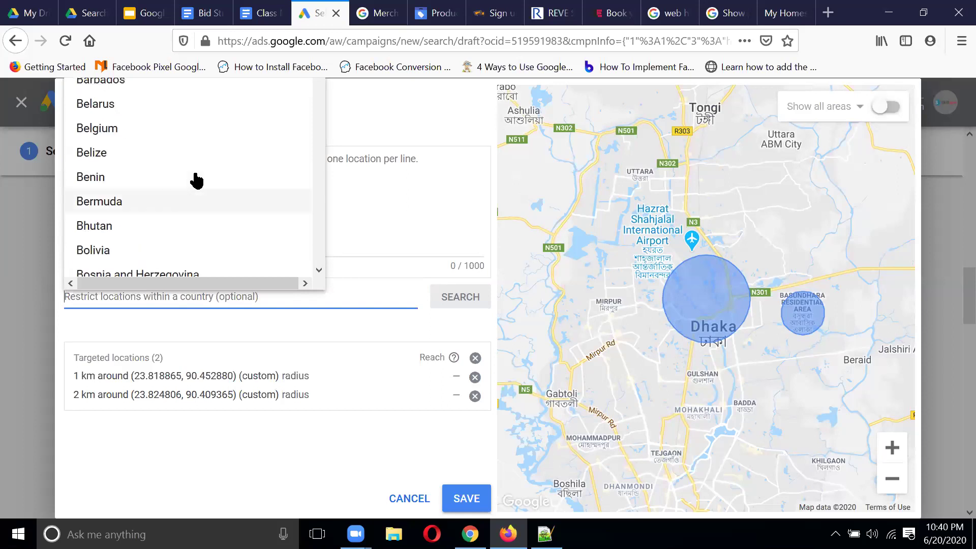
scroll(197, 180, up, 5)
scroll(197, 181, down, 2)
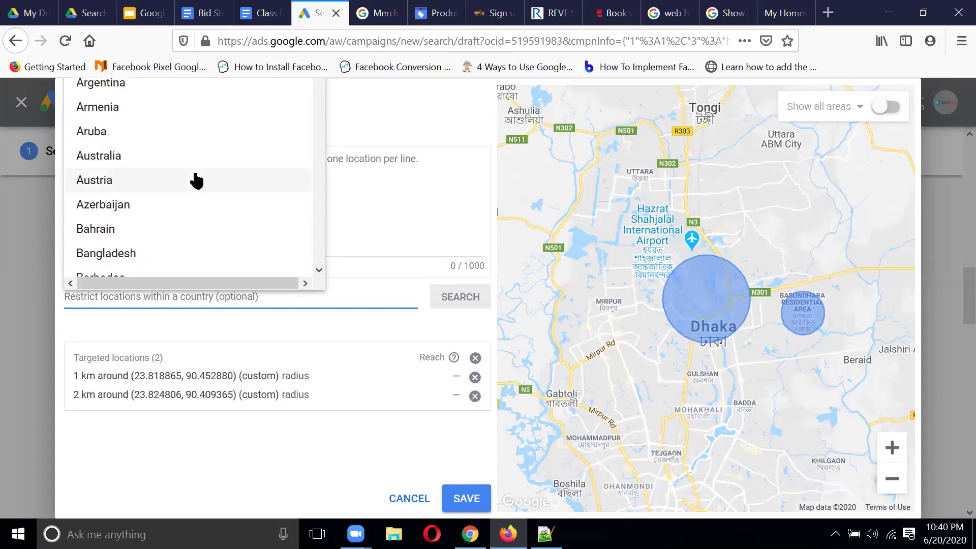
scroll(155, 157, down, 3)
click(130, 119)
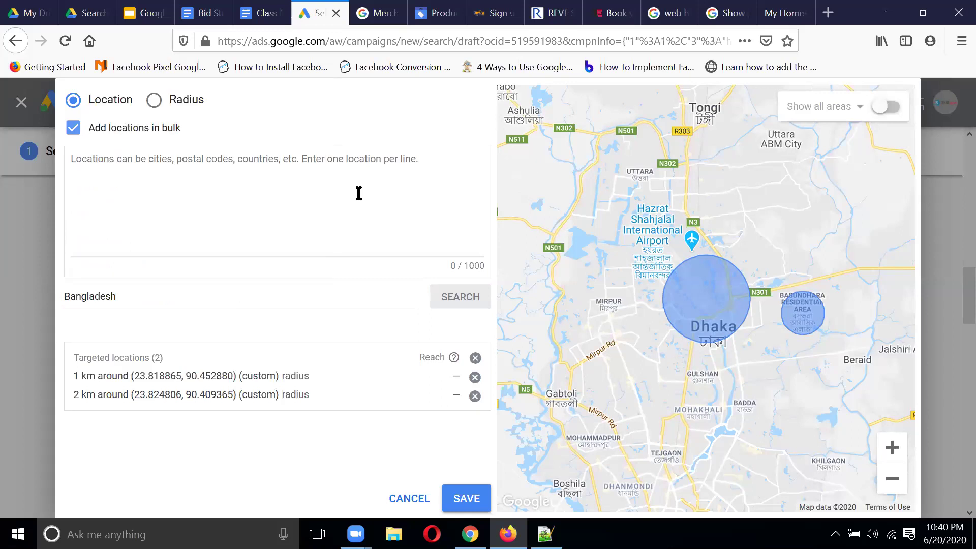
click(170, 171)
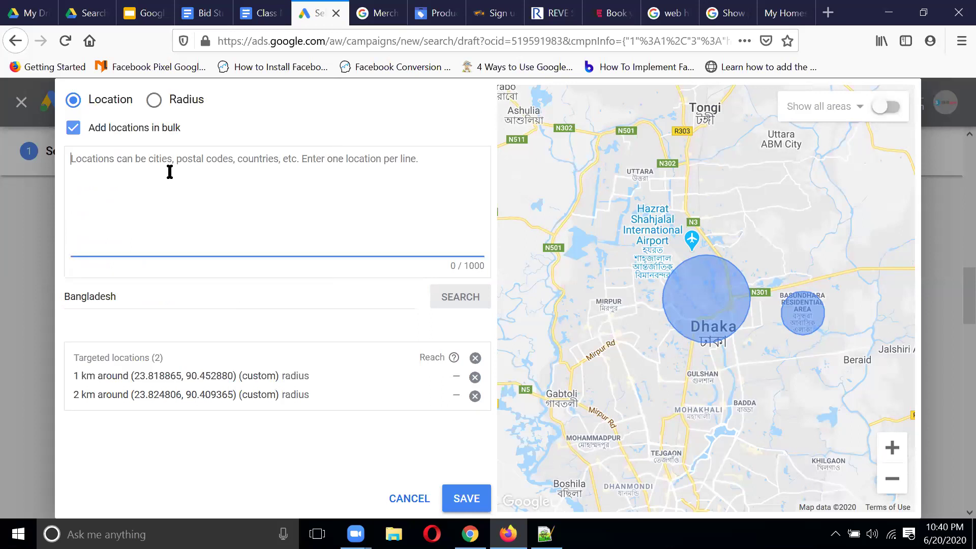
text(dha)
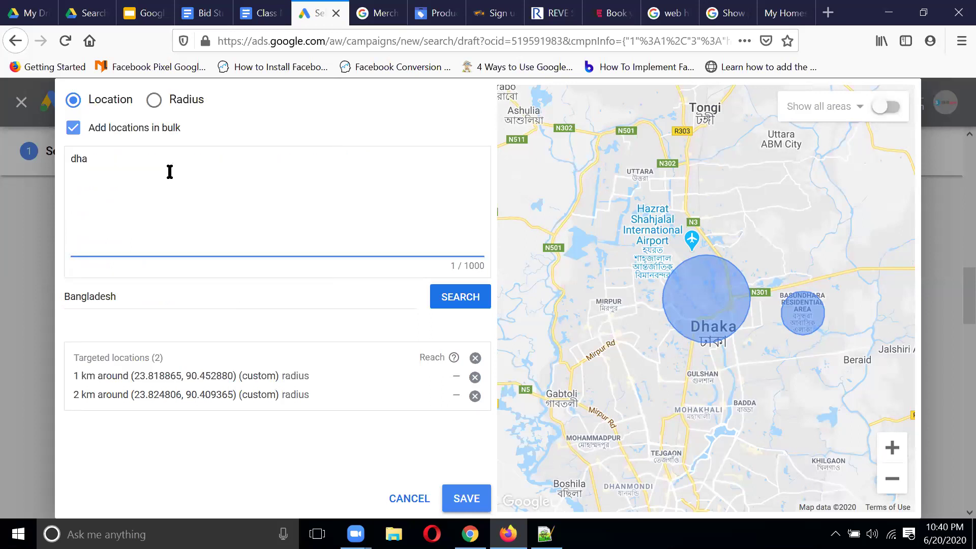
text(ka )
text(ch)
text(ittagong)
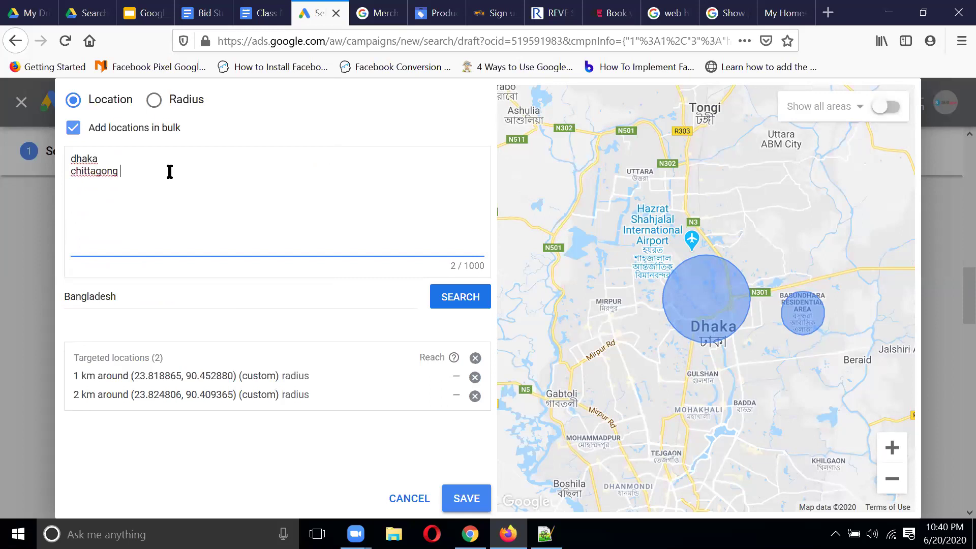
key(Return)
text(sylhe)
click(454, 295)
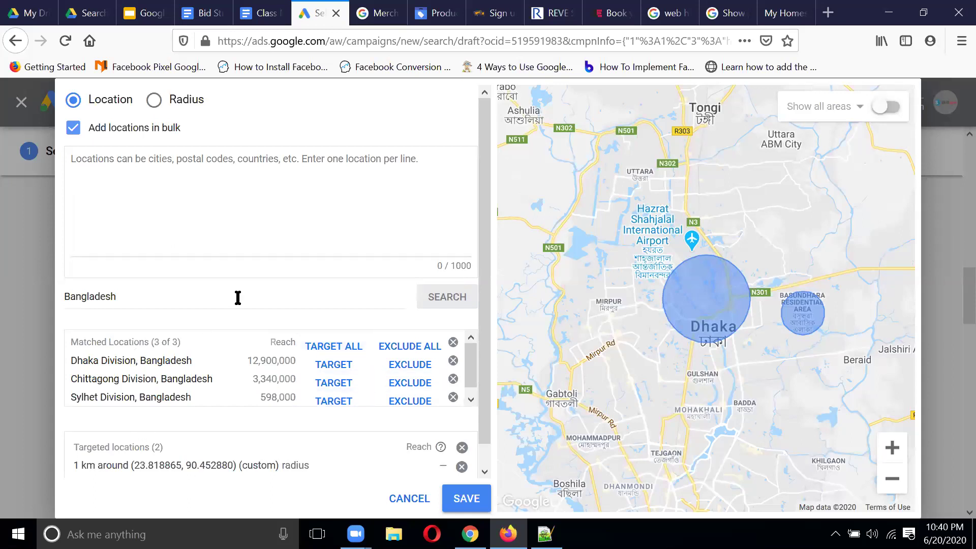
scroll(238, 298, down, 1)
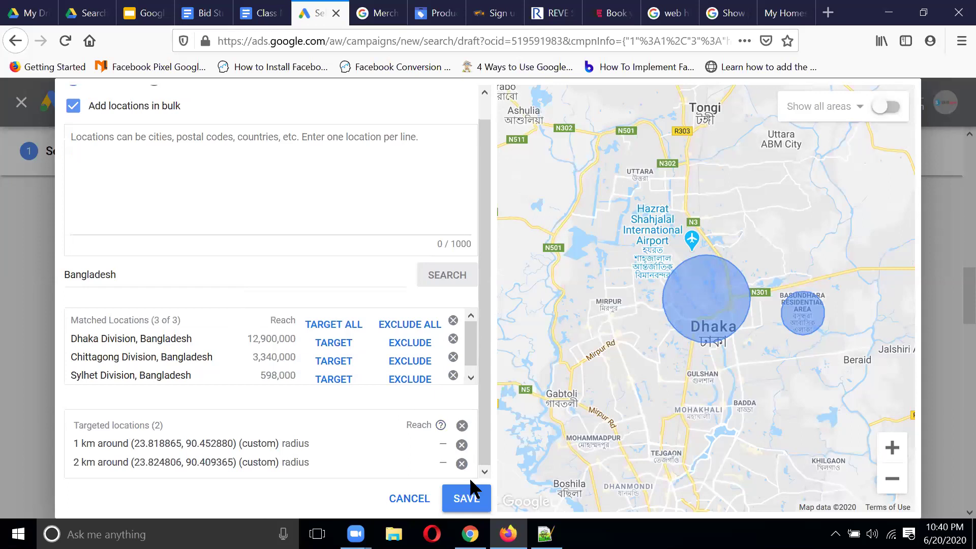
Step: Save the 1 km and 2 km radius targets and review the campaign's Location settings
click(468, 499)
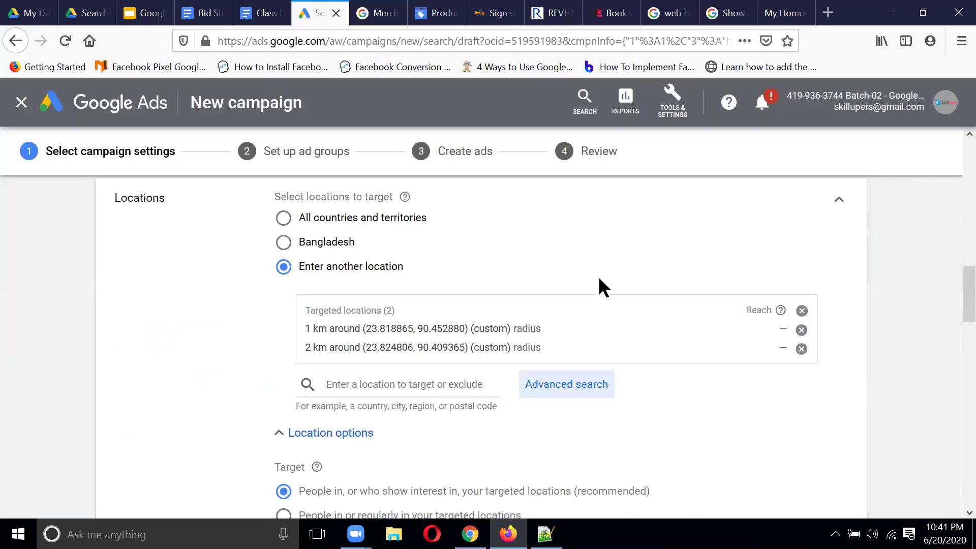
scroll(600, 280, down, 2)
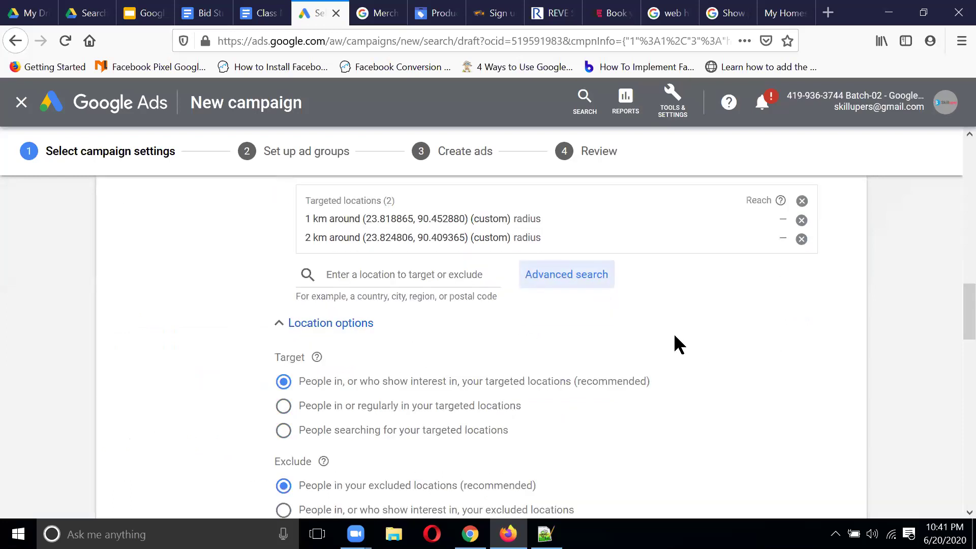
scroll(674, 336, up, 2)
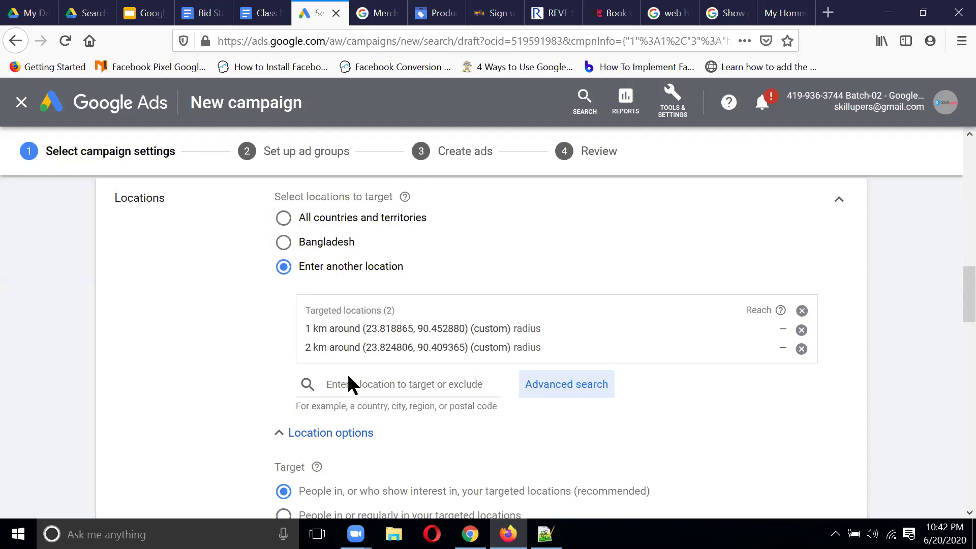
Step: Review the campaign's listed locations and targeting options in the Locations section
scroll(610, 244, down, 3)
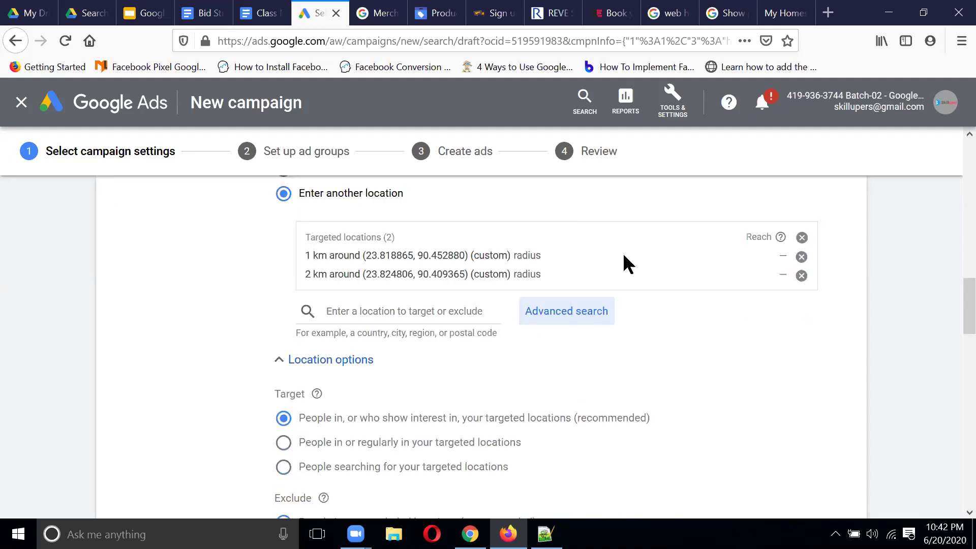
drag(513, 437, 278, 392)
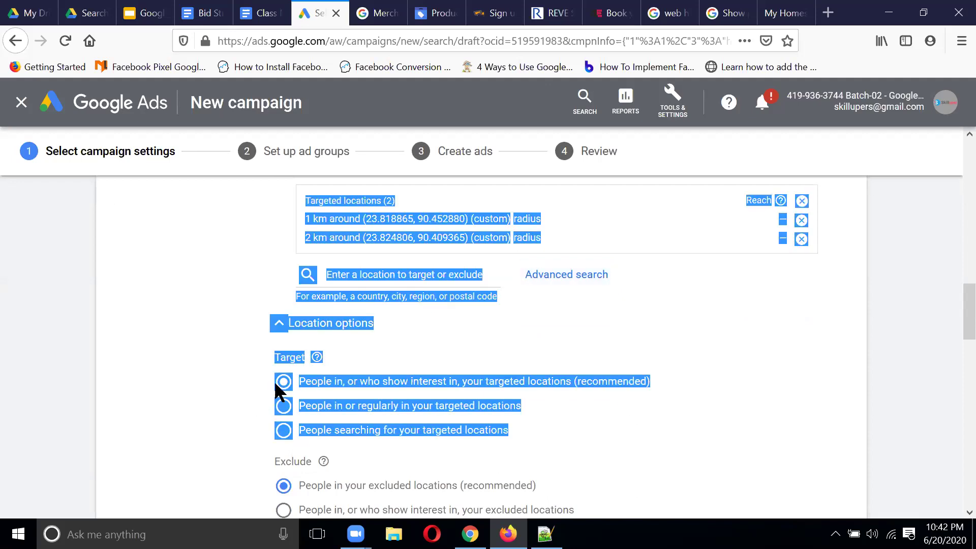
click(649, 421)
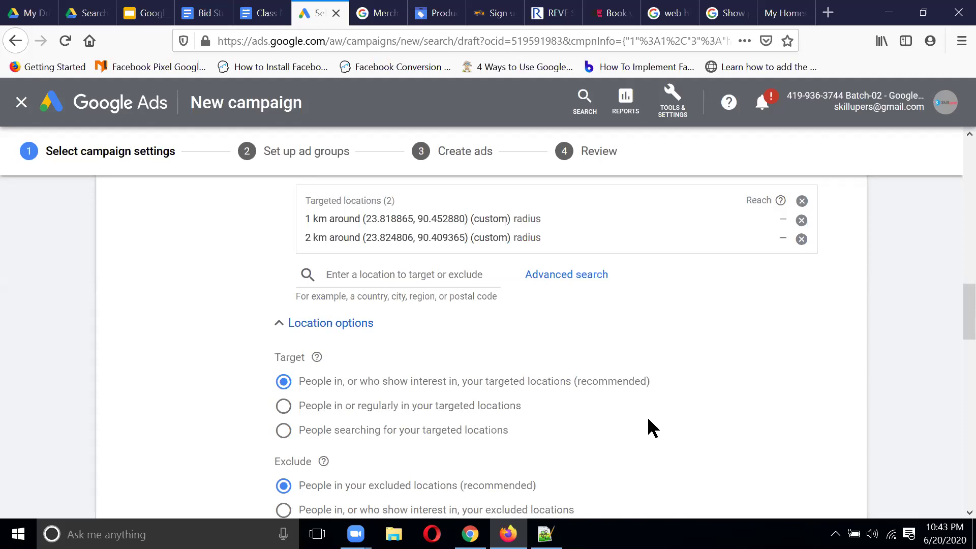
scroll(651, 417, down, 2)
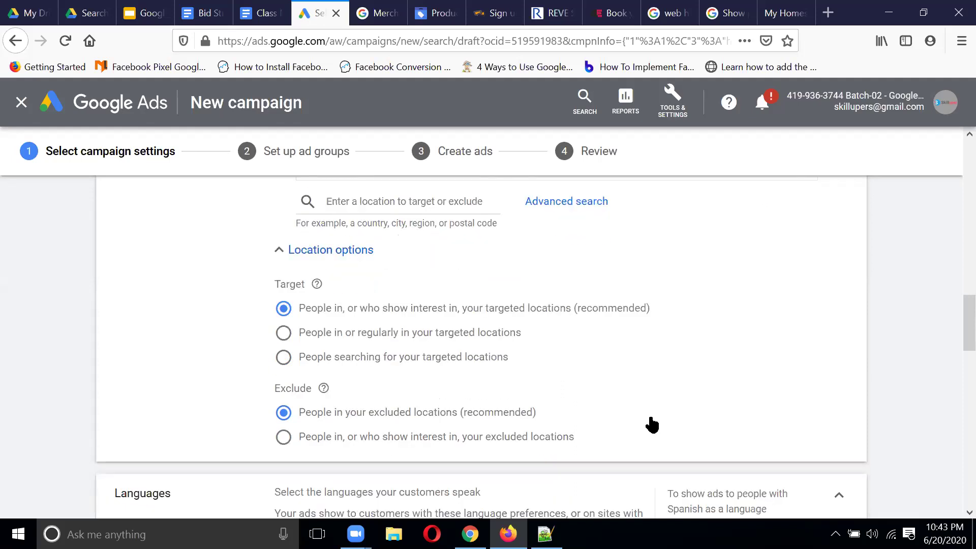
scroll(652, 422, up, 1)
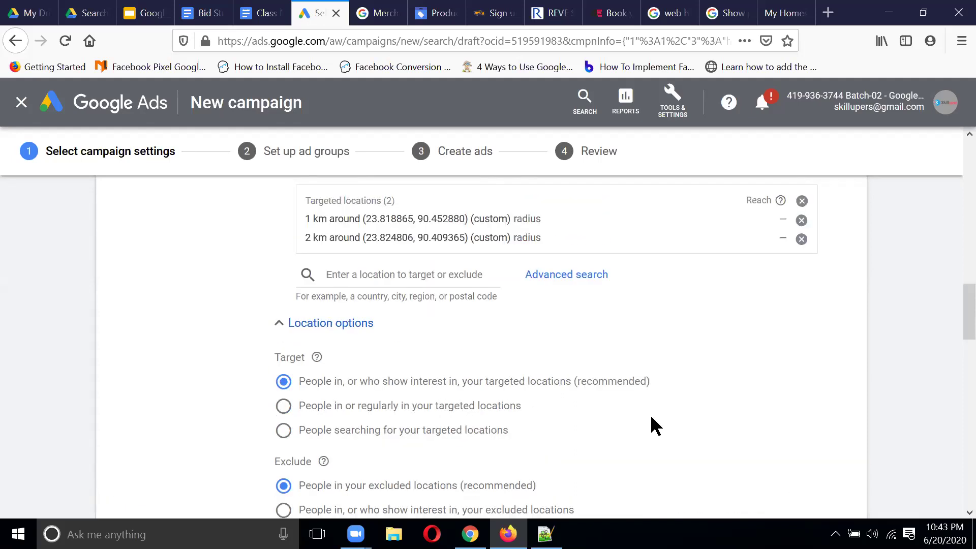
scroll(652, 421, up, 2)
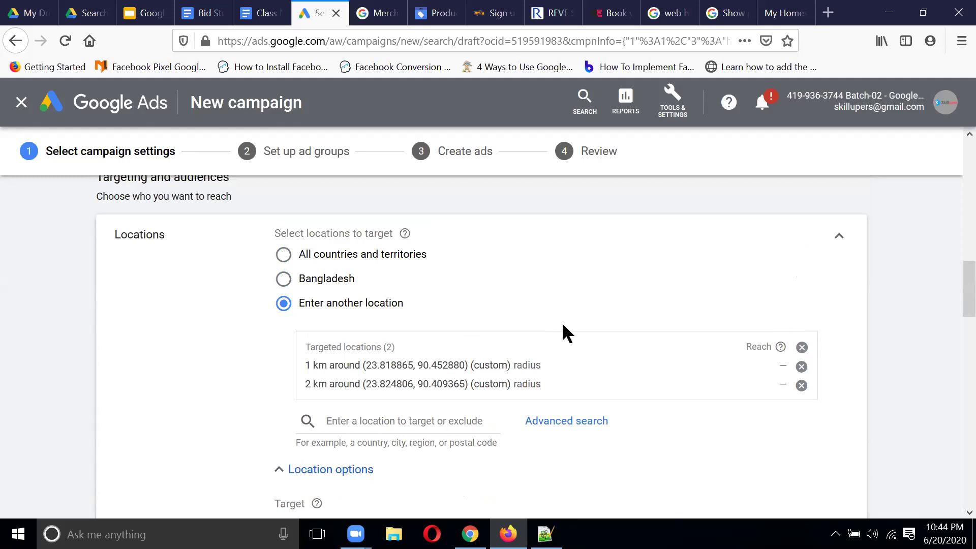
scroll(562, 321, down, 1)
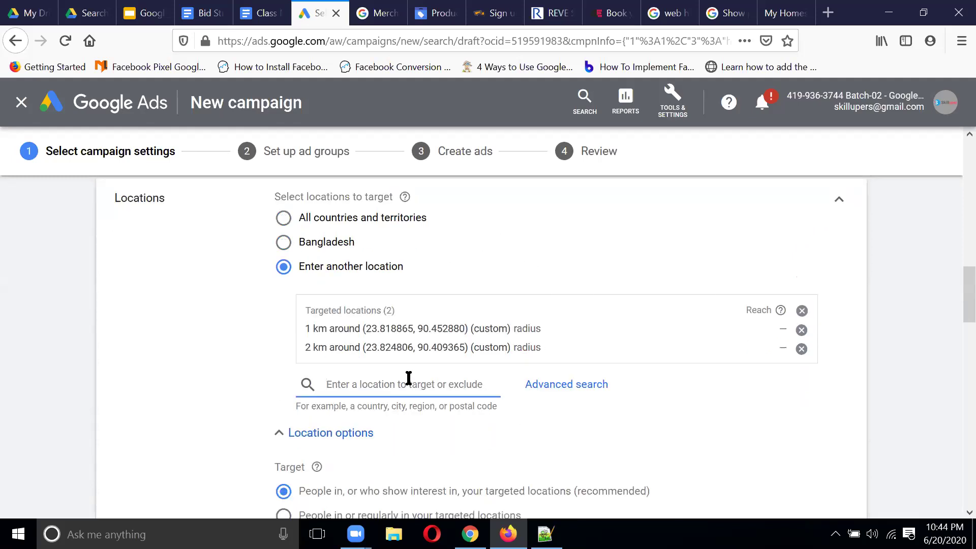
Step: Search dhaka and rajshahi to exclude Gazipur District and Rajshahi Division
text(dhaka)
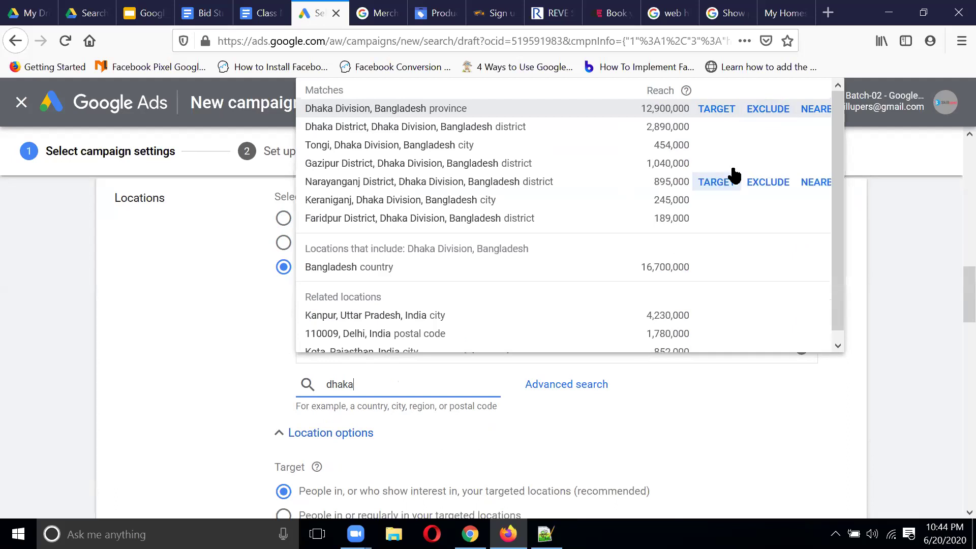
click(769, 164)
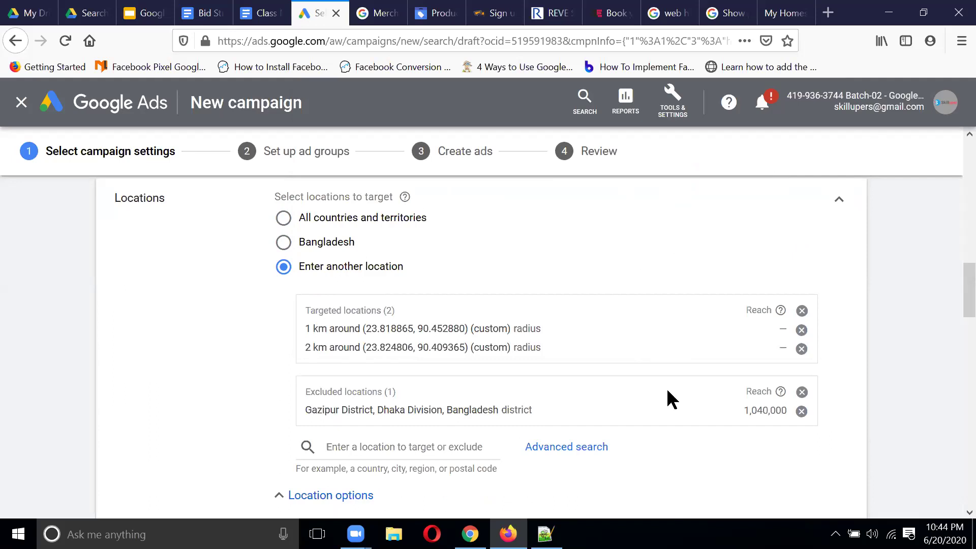
click(404, 450)
text(ra)
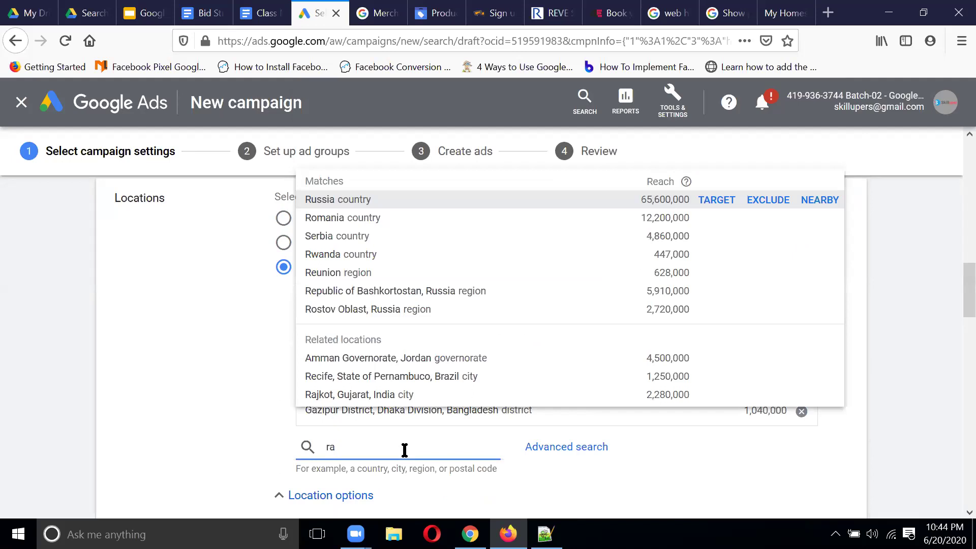
text(jshahi)
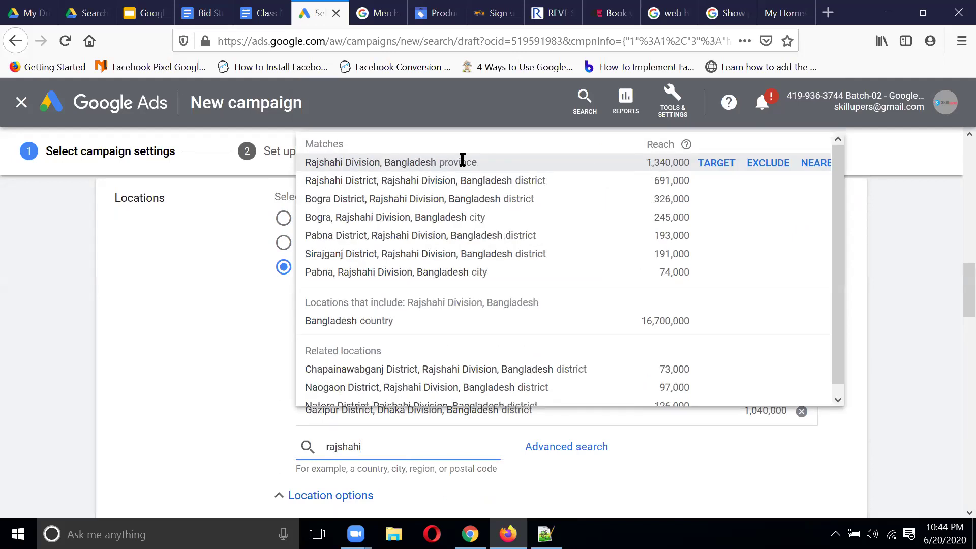
click(762, 164)
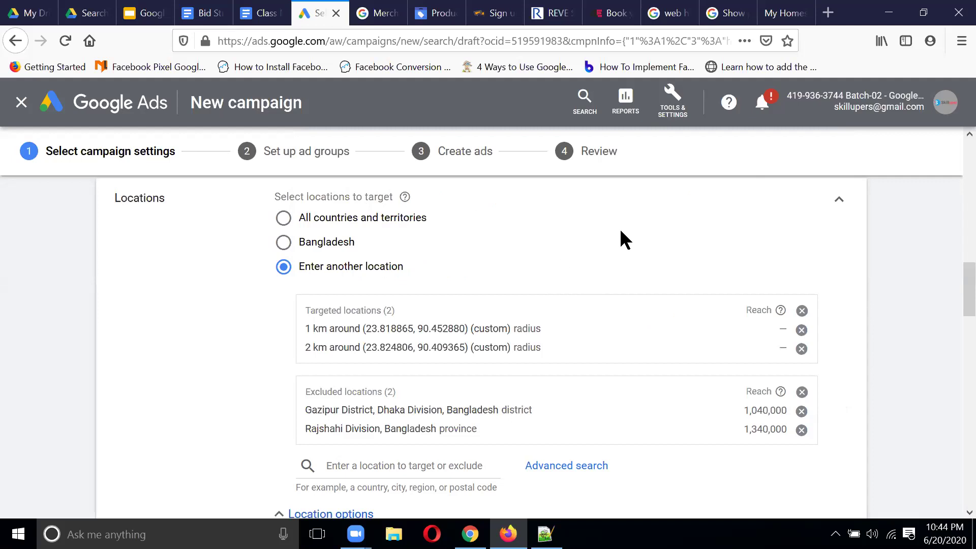
Step: Search 'khula' and exclude Khulna city from the campaign locations
scroll(620, 232, down, 1)
scroll(621, 231, up, 1)
scroll(621, 231, down, 3)
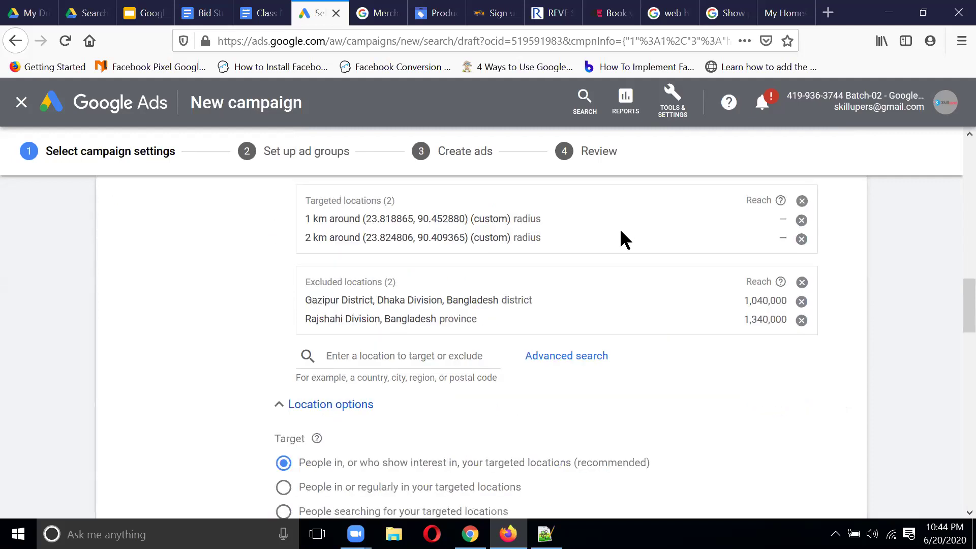
scroll(620, 231, down, 4)
scroll(625, 240, down, 1)
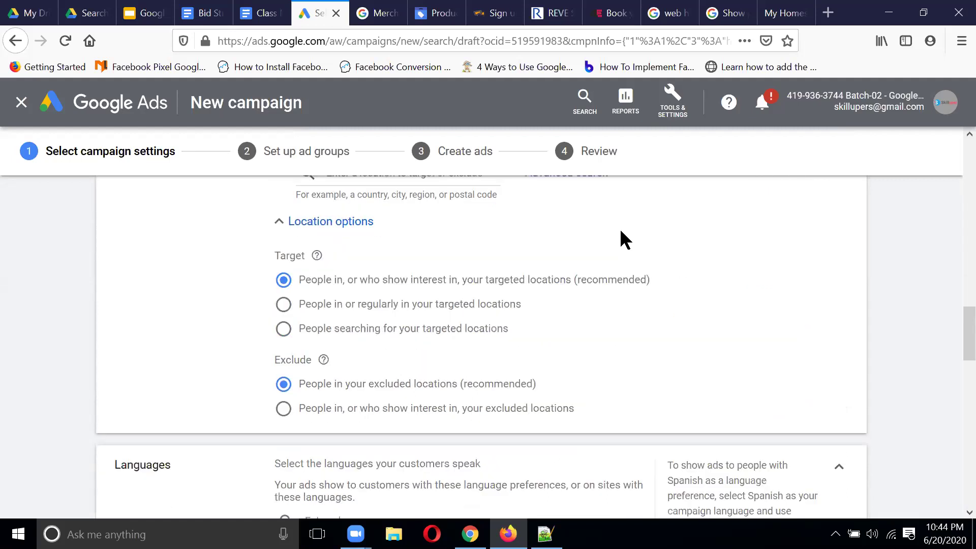
scroll(621, 231, up, 5)
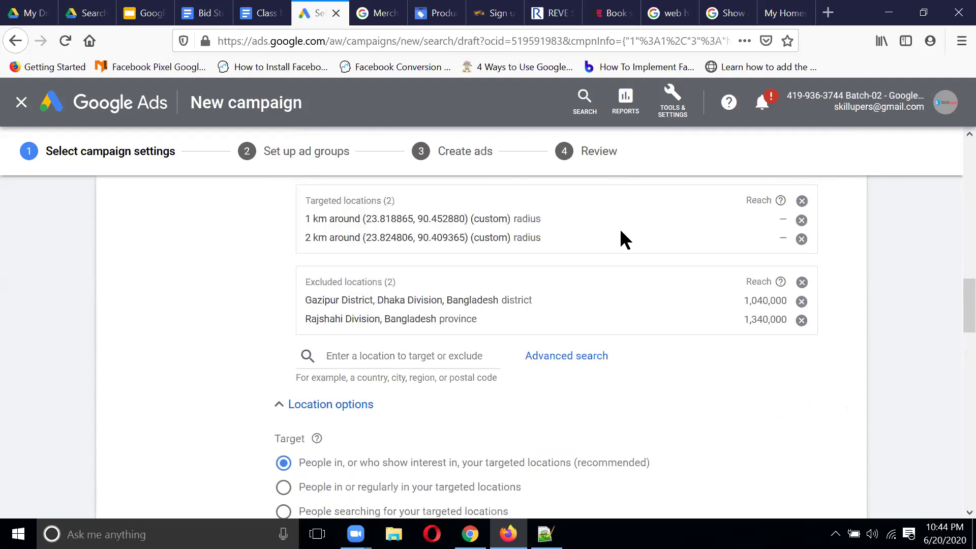
click(466, 349)
text(khula)
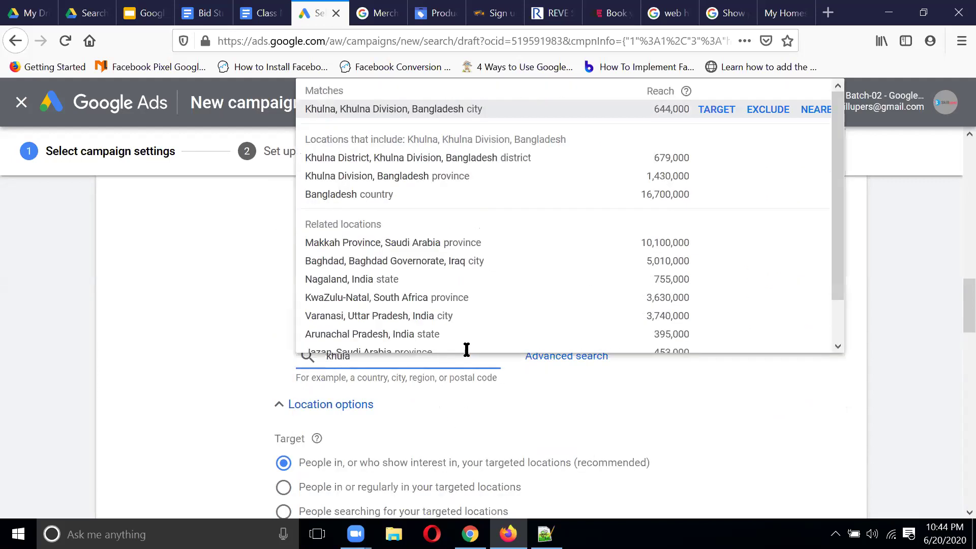
click(762, 111)
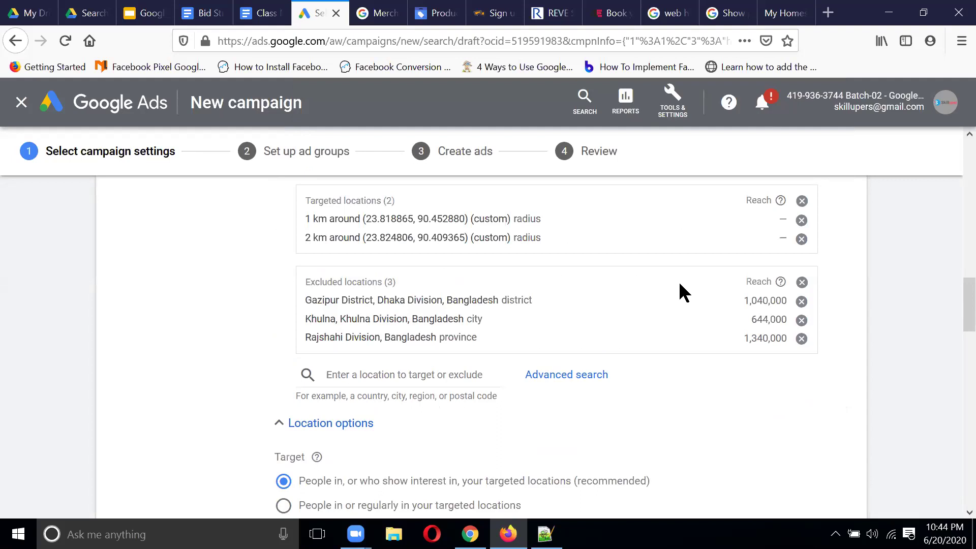
scroll(680, 285, up, 1)
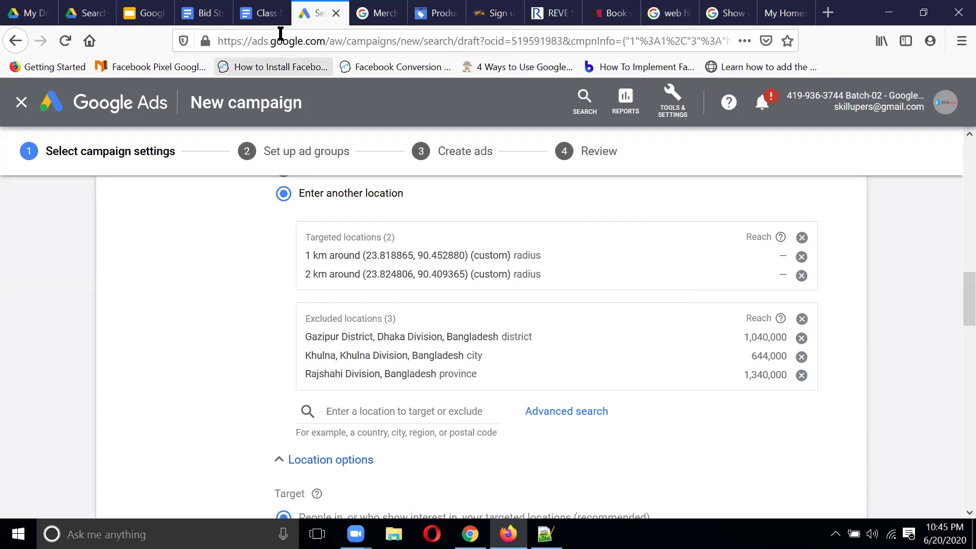
click(265, 13)
Step: Add a 'Homework:' heading on a new line above Brand
scroll(356, 330, up, 3)
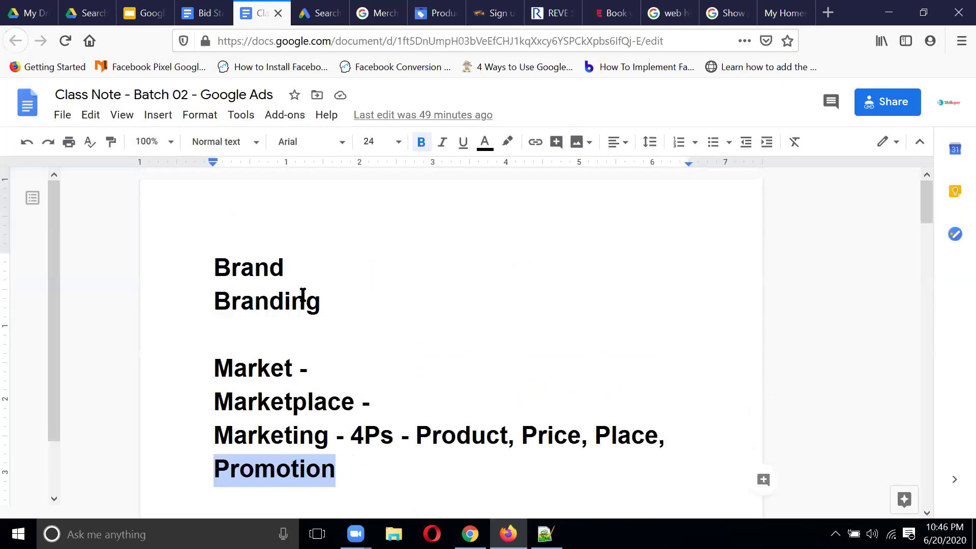
click(246, 212)
click(208, 262)
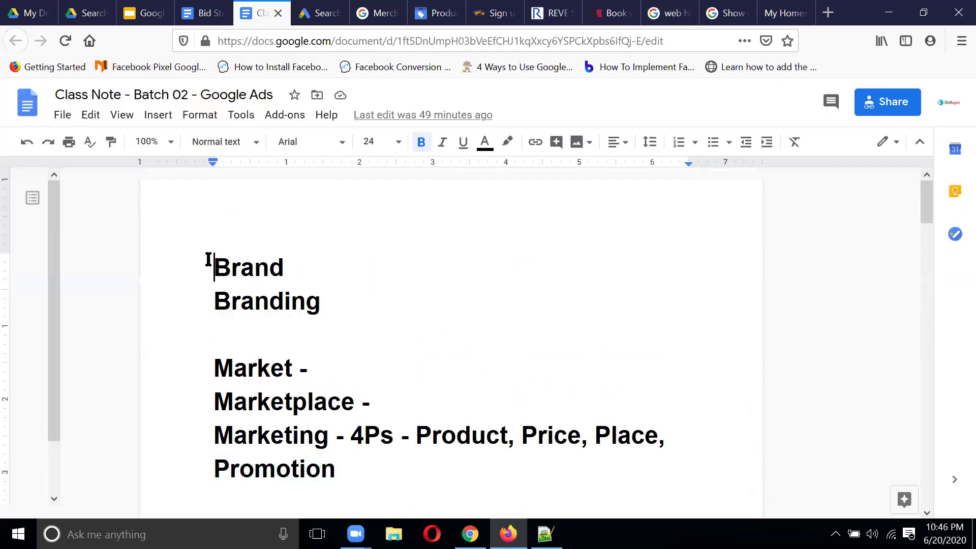
key(Return)
key(Return)
key(Return)
key(Return)
key(Return)
key(Return)
key(Return)
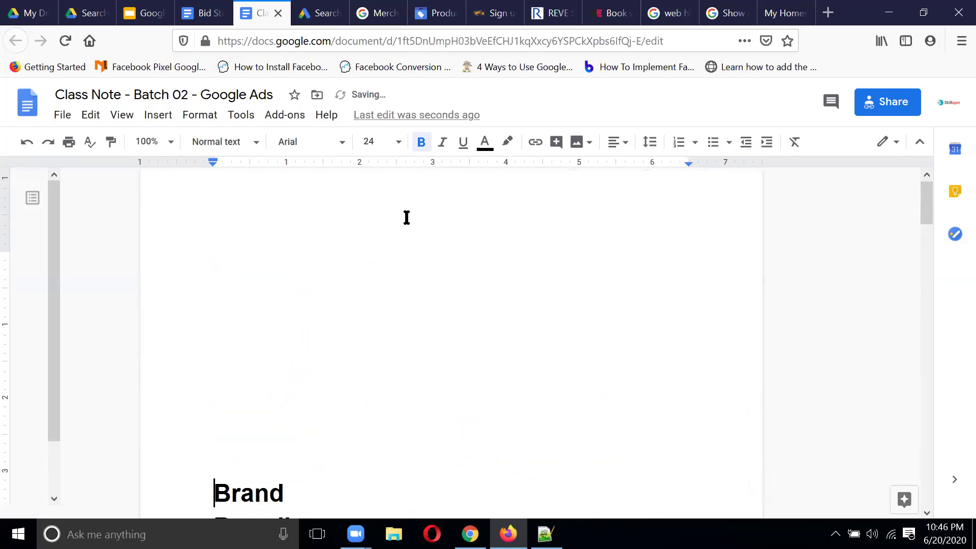
click(283, 216)
text(Home)
key(BackSpace)
text(work)
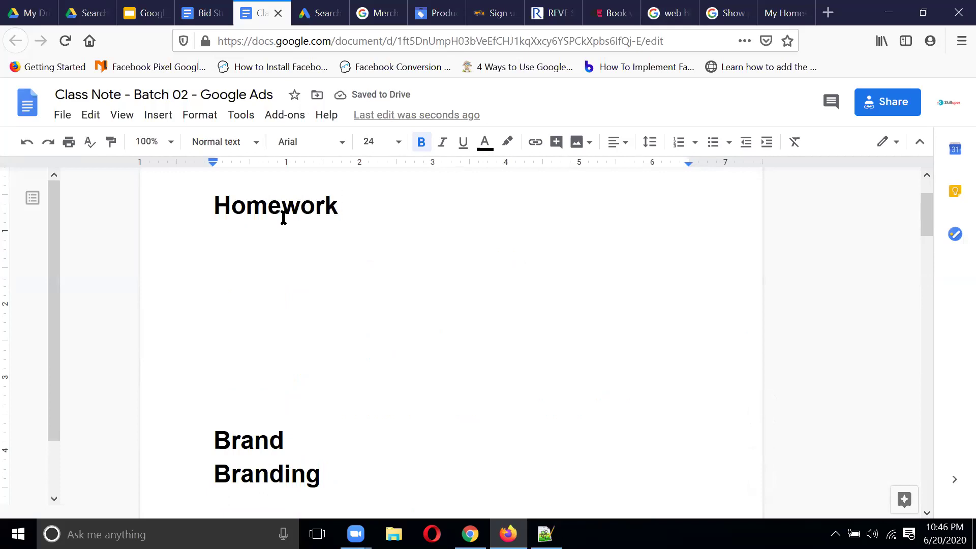
text(:)
key(Return)
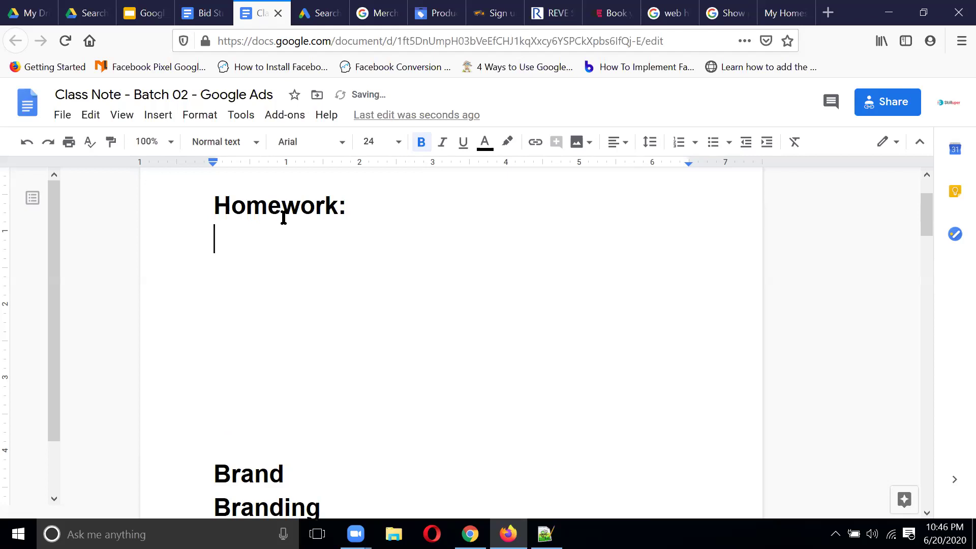
Step: Type 'Location Target: Dhaka, Uttara 3 km' with an indented 'Kolkata, Murshidabad 5 km' below
text(Location)
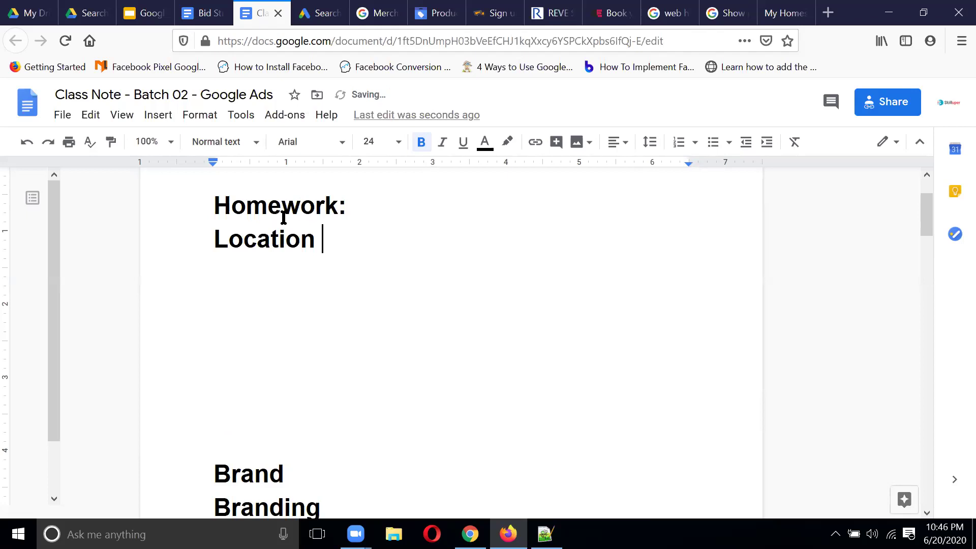
text( Target: Dhaka)
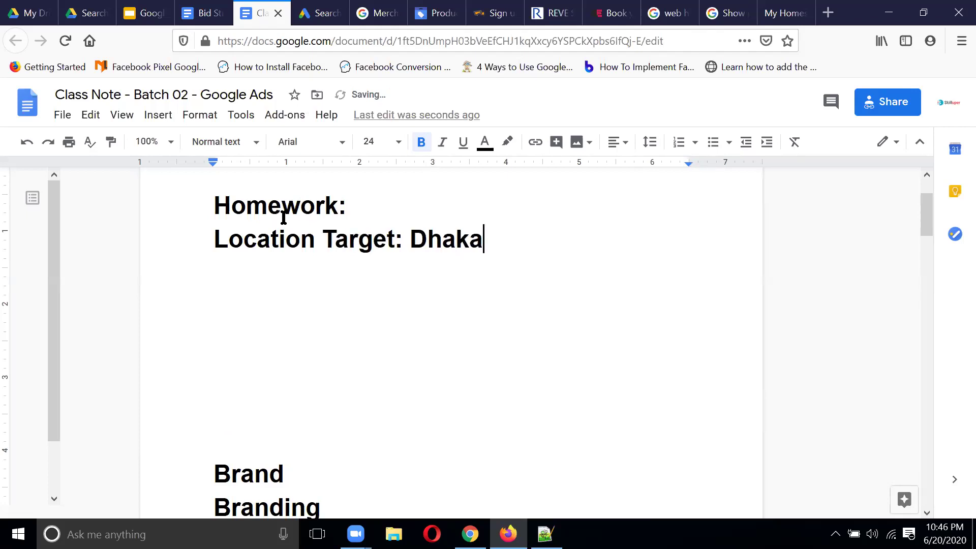
text(, Uttara )
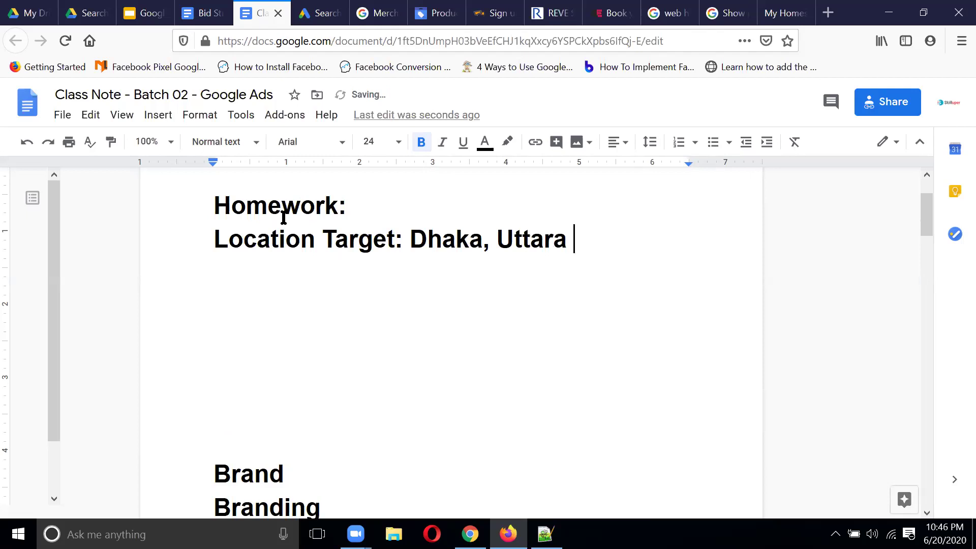
text(3 km)
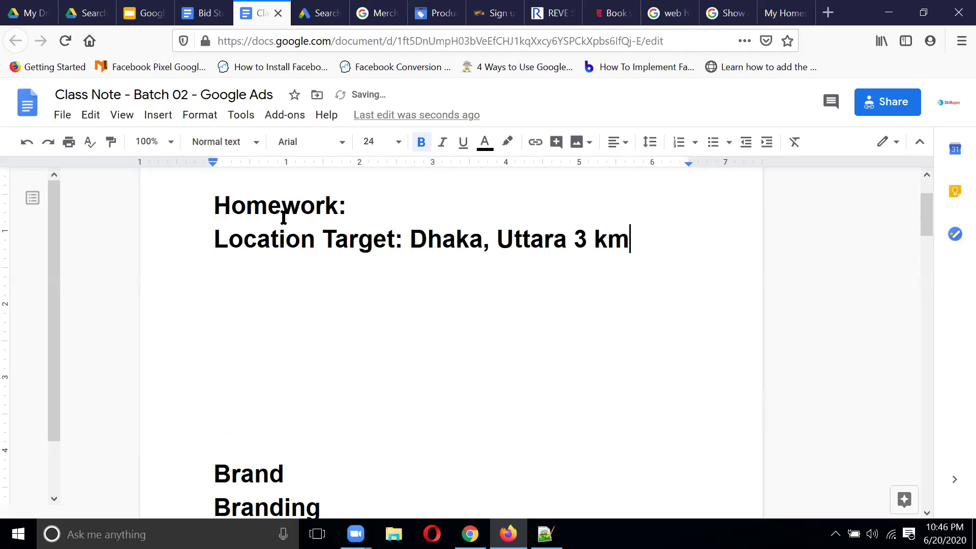
key(Return)
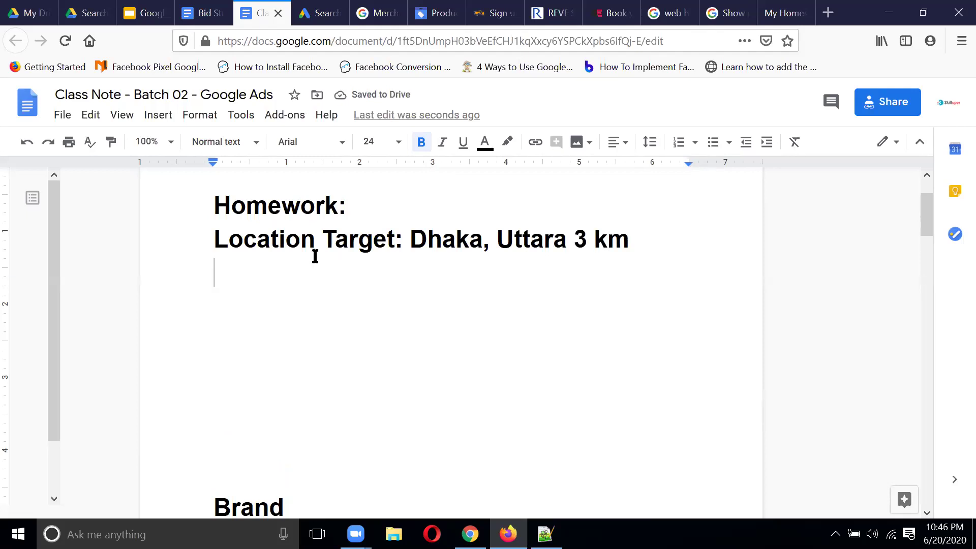
key(Tab)
key(Tab)
key(Tab)
key(Tab)
key(Tab)
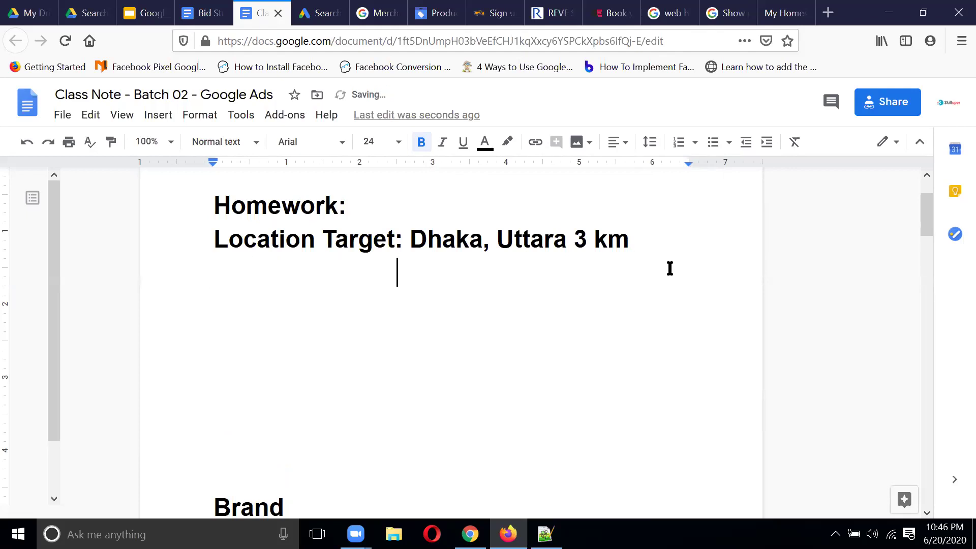
key(Tab)
key(BackSpace)
text(Kolkata, Mur)
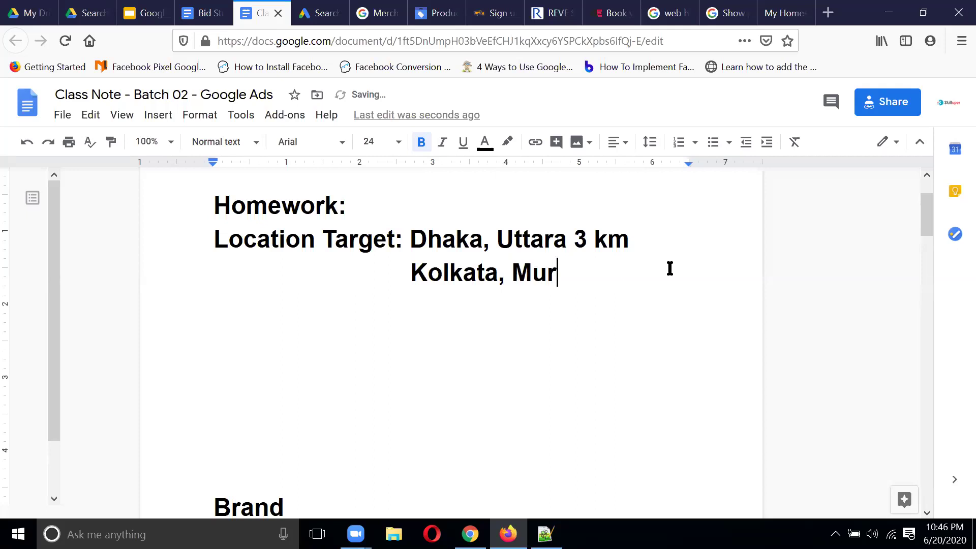
text(shidaba)
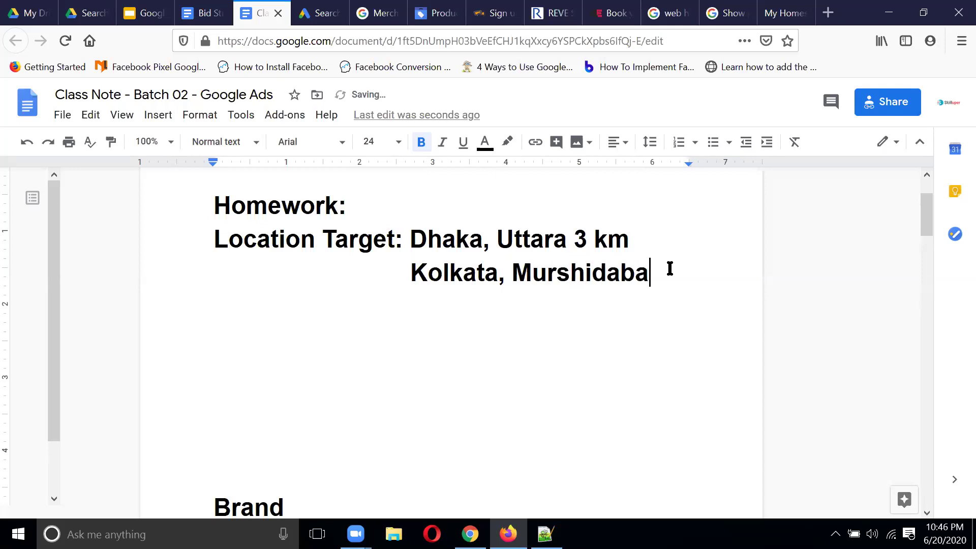
text(d 5 km)
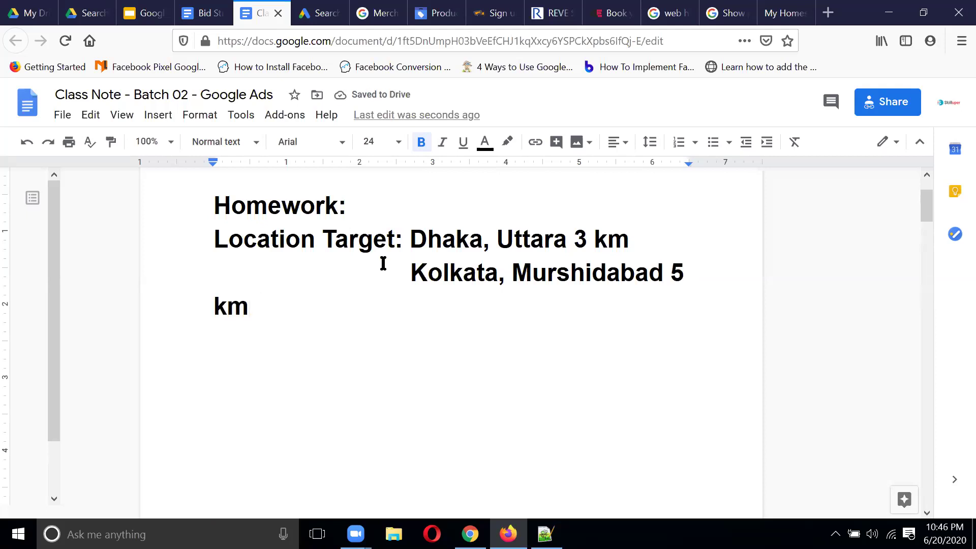
Step: Set all the homework text to 18 pt and tidy the Kolkata line's spacing
drag(213, 203, 567, 342)
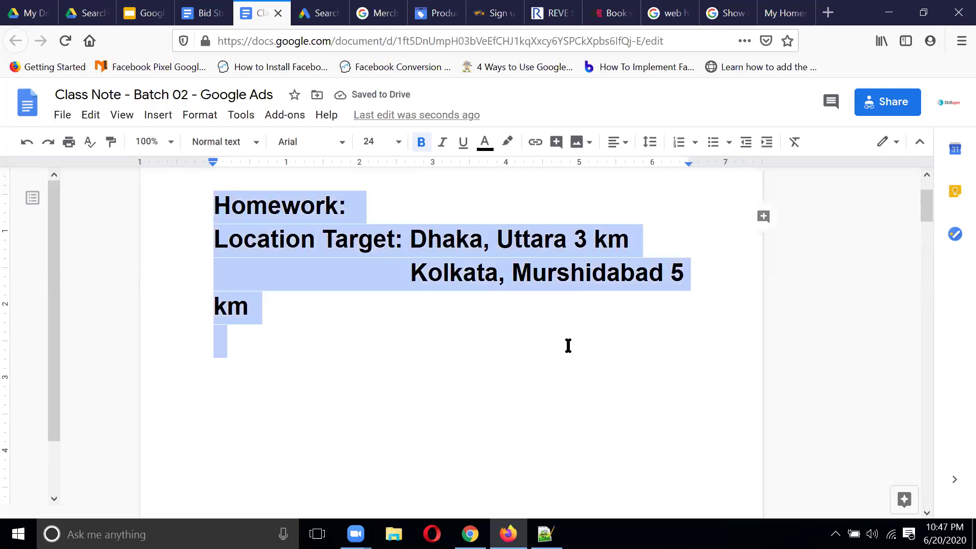
click(399, 142)
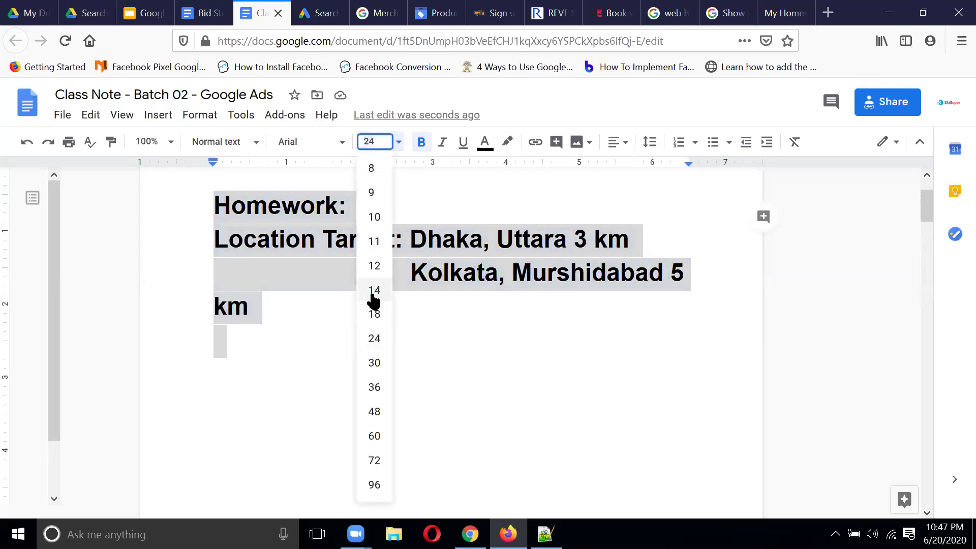
click(375, 313)
click(678, 252)
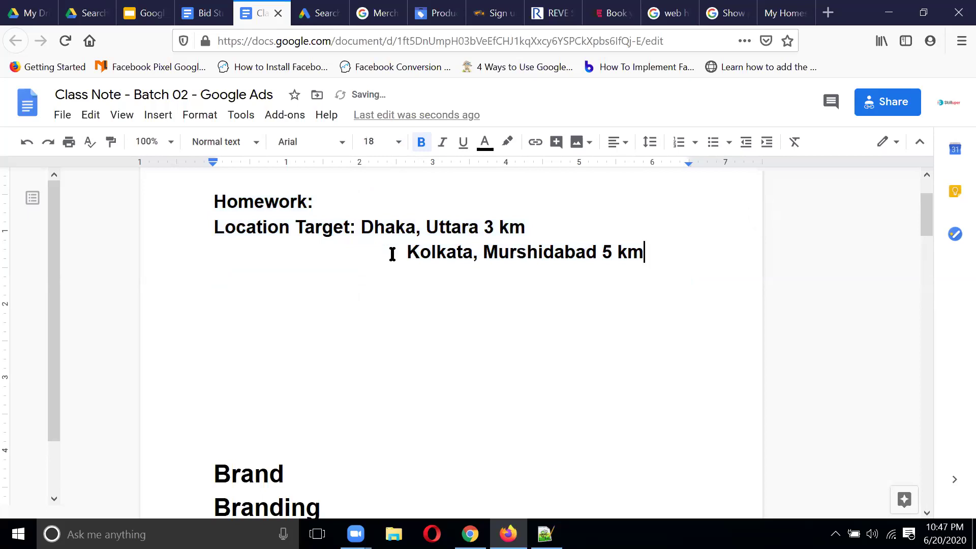
click(406, 253)
key(BackSpace)
key(BackSpace)
key(BackSpace)
key(BackSpace)
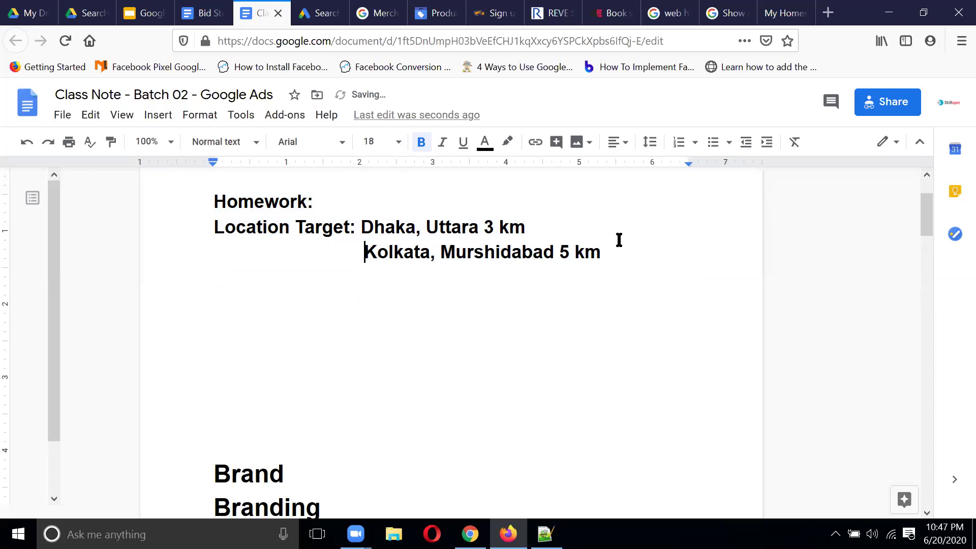
Step: Align the Kolkata line and add an indented 'Thailand, Pataya 2 km' entry
click(610, 252)
key(Return)
key(Tab)
key(Tab)
key(Tab)
key(Tab)
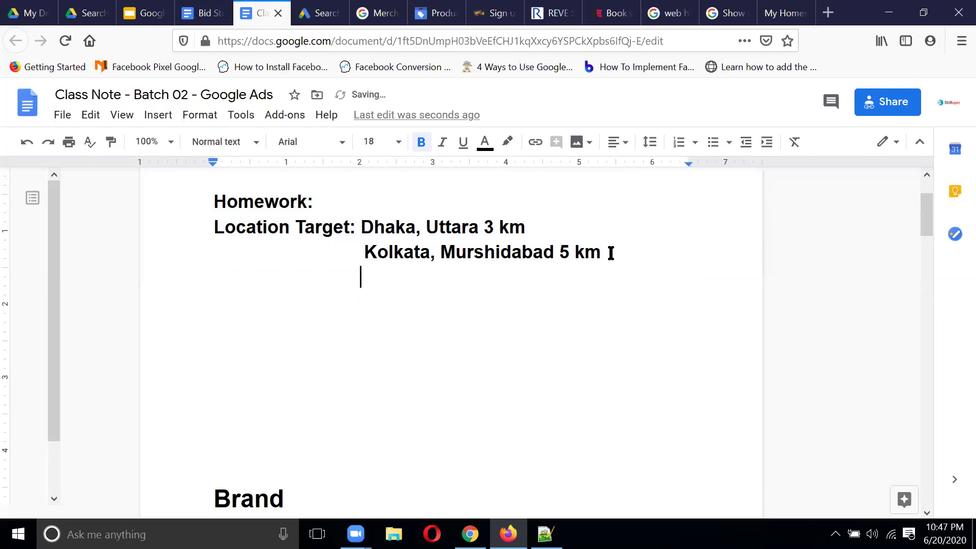
click(364, 251)
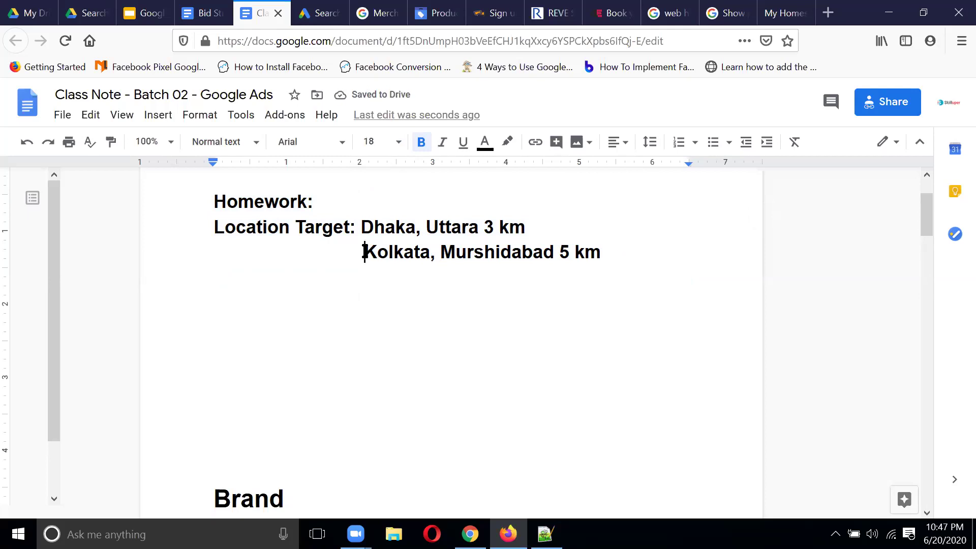
key(BackSpace)
click(621, 257)
key(Return)
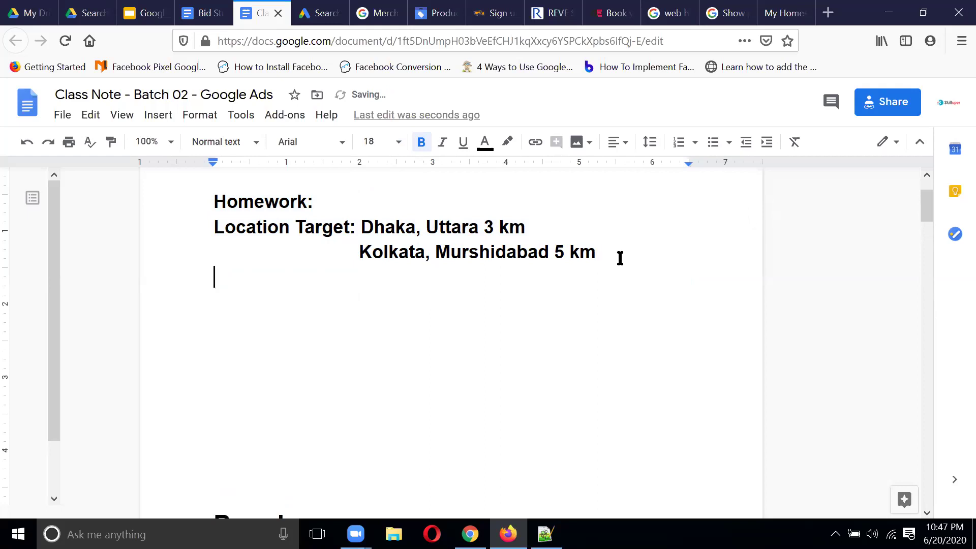
key(Tab)
key(Tab)
key(Tab)
key(Tab)
text(THai)
key(BackSpace)
key(BackSpace)
key(BackSpace)
text(hai)
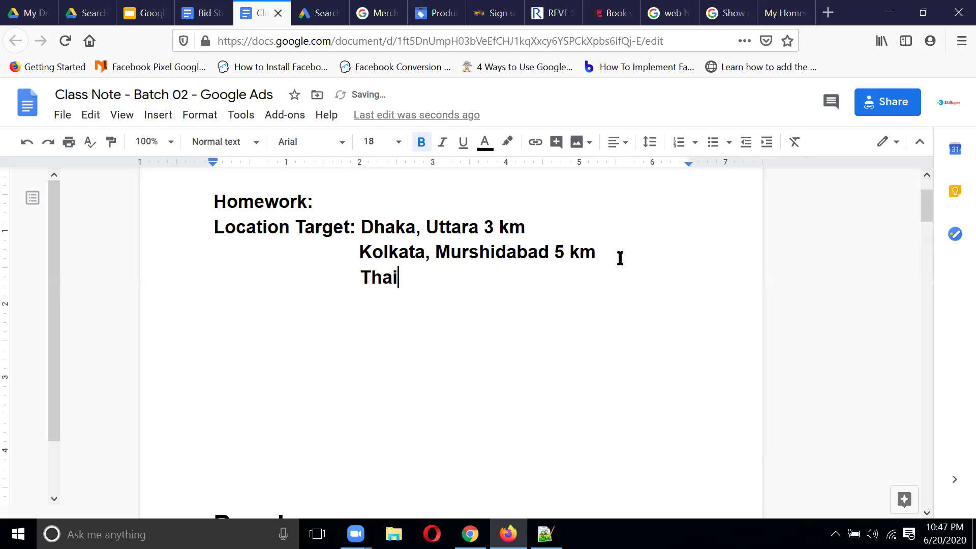
text(land, Pa)
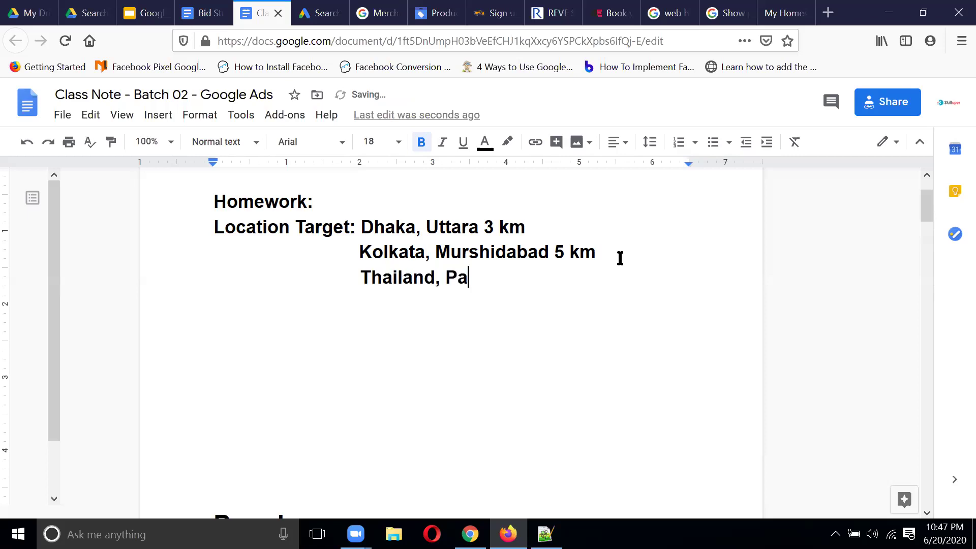
text(taya 2 km)
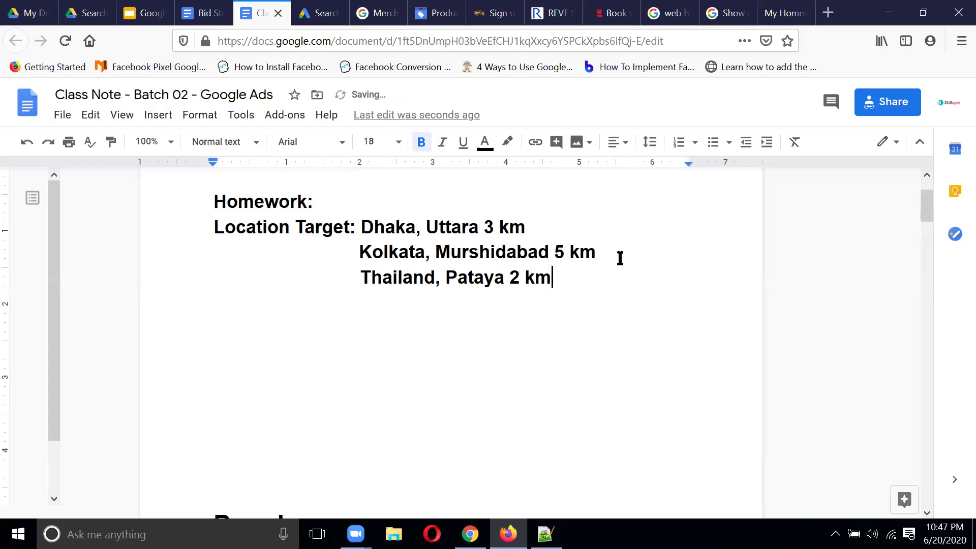
key(Return)
key(Return)
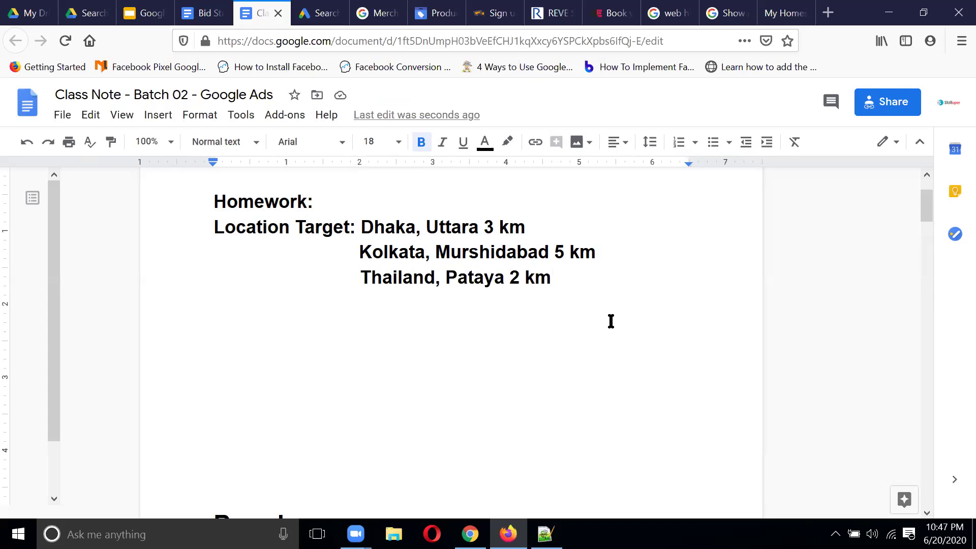
Step: Change the heading to 'Homework 1' and start a new line at the left margin
click(310, 202)
text(1)
click(638, 315)
key(Return)
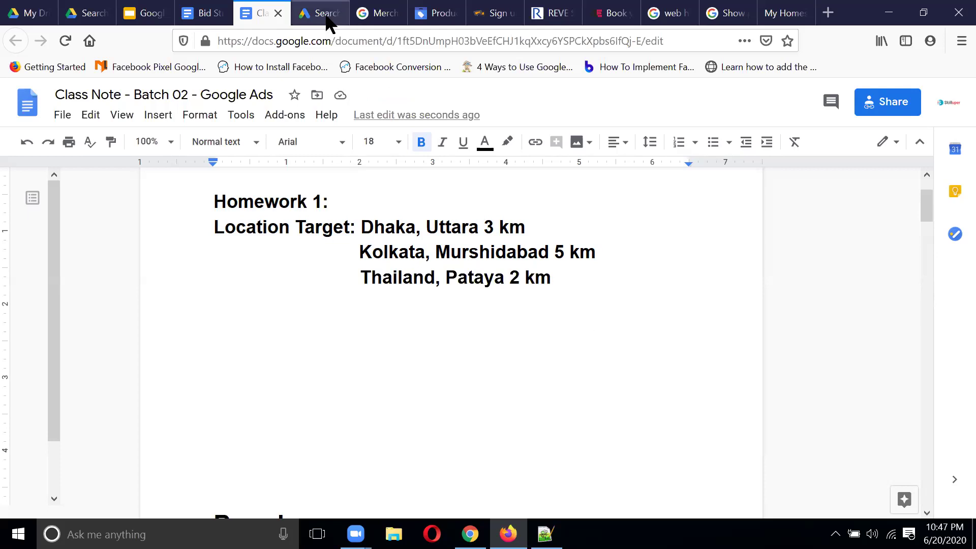
Step: Switch back to Google Ads and scroll down to the campaign's Languages section
click(327, 16)
scroll(654, 277, down, 4)
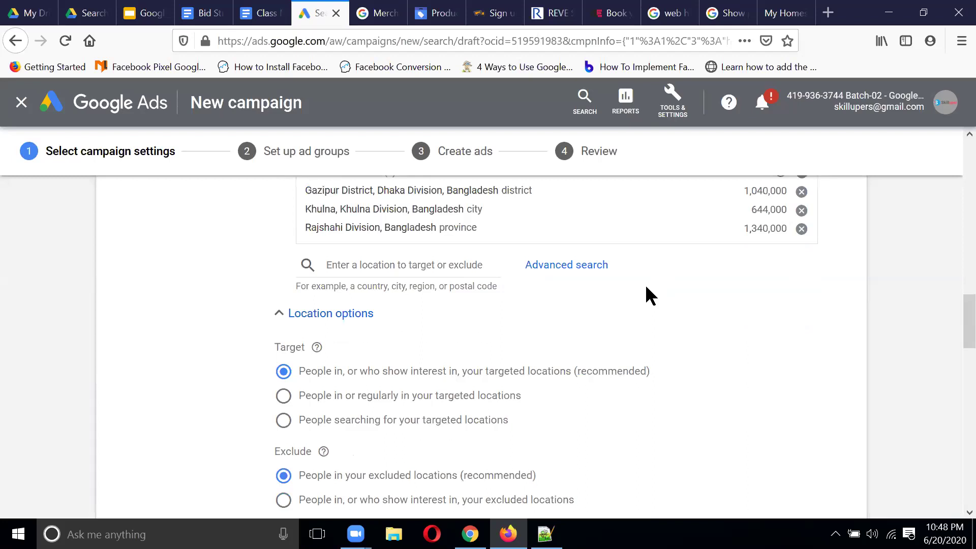
scroll(646, 295, down, 3)
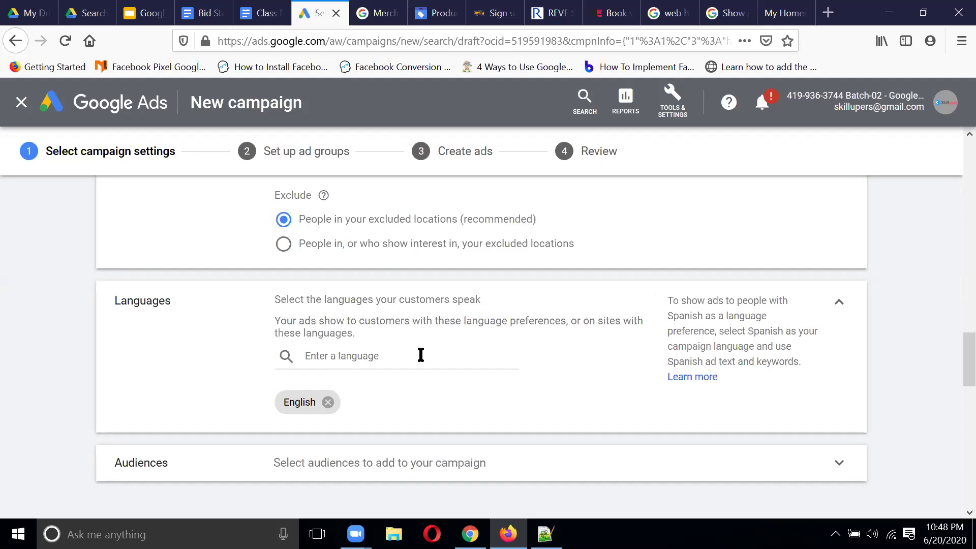
click(410, 354)
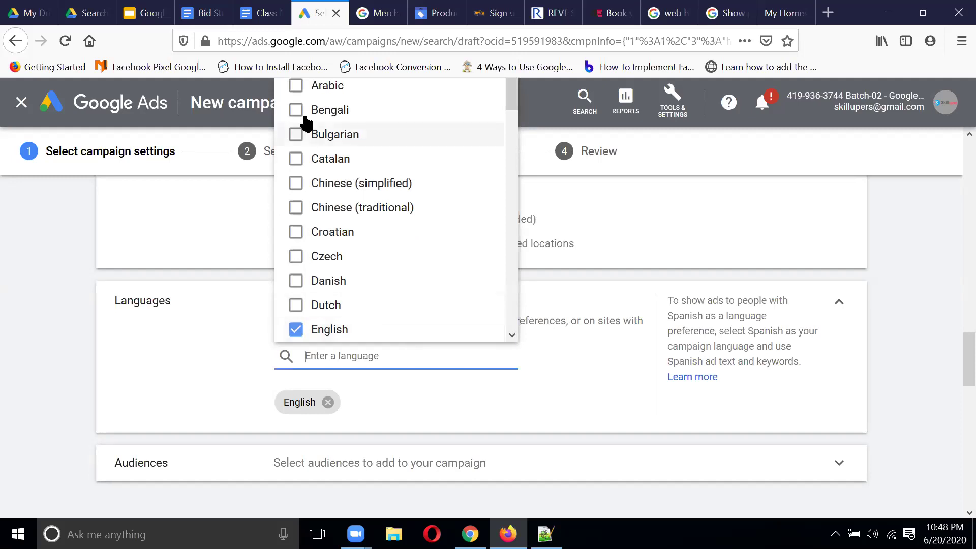
Step: Add Bengali and Hindi as campaign languages alongside English
click(295, 109)
click(396, 358)
text(hindi)
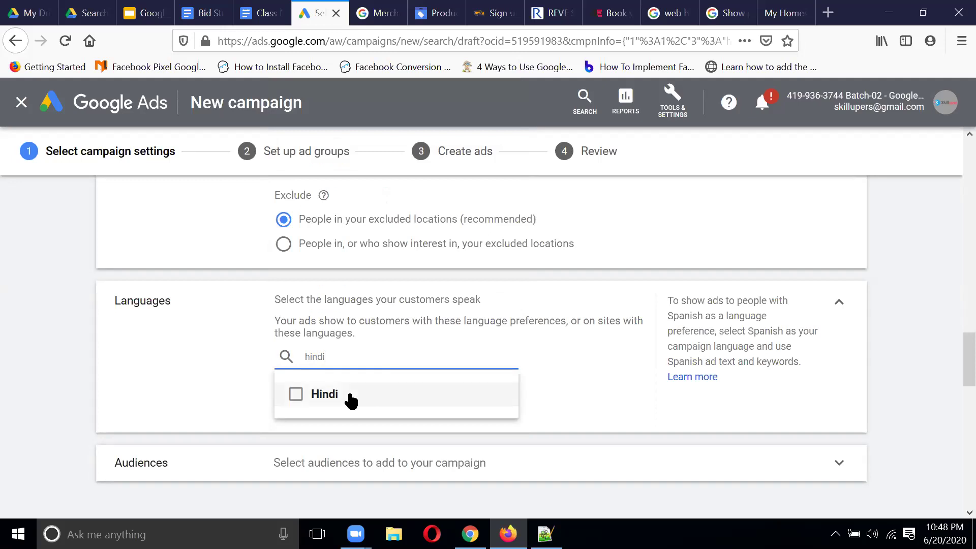
click(350, 399)
click(567, 382)
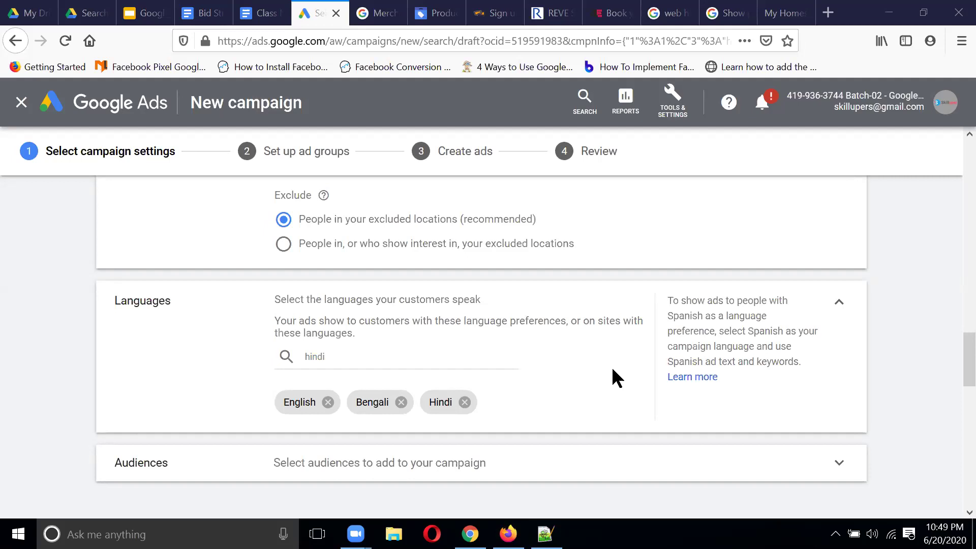
scroll(613, 370, down, 3)
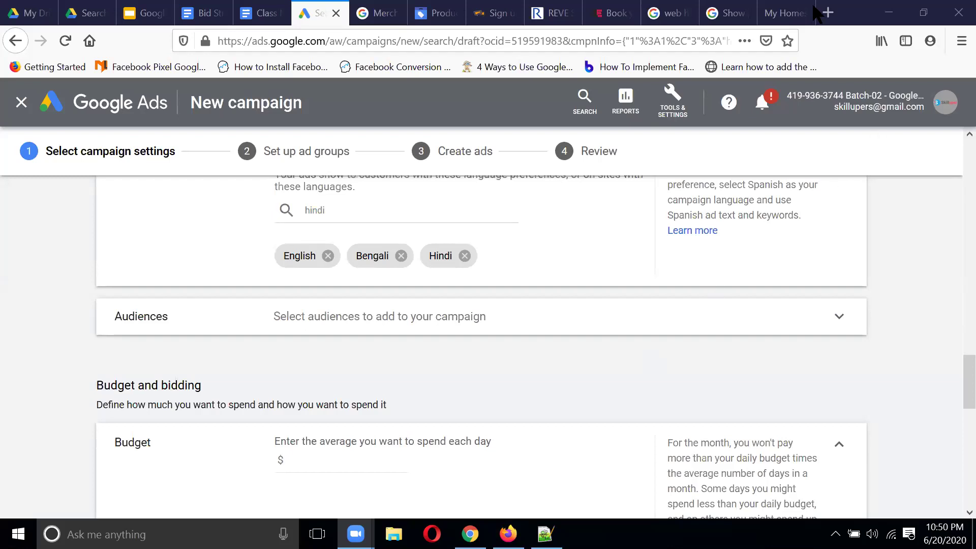
click(827, 13)
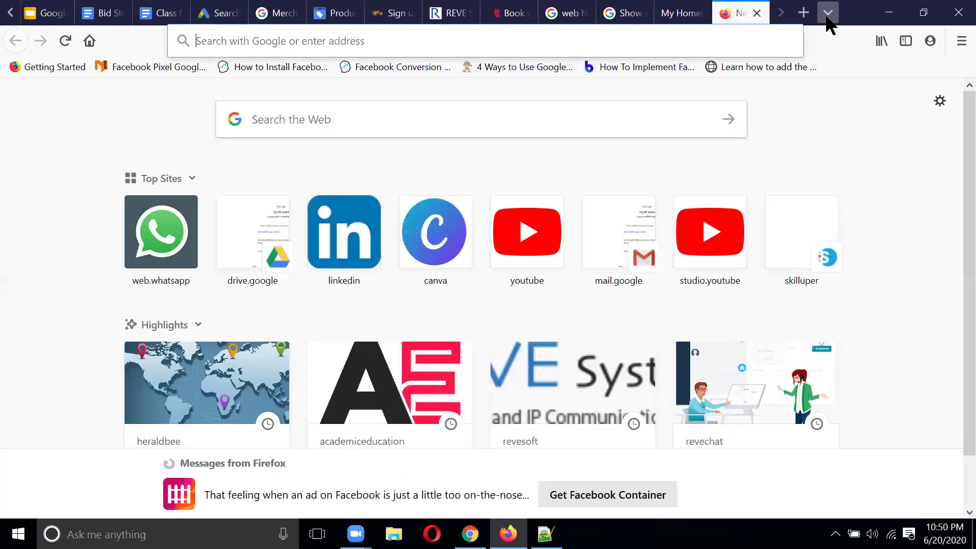
text(make mone online)
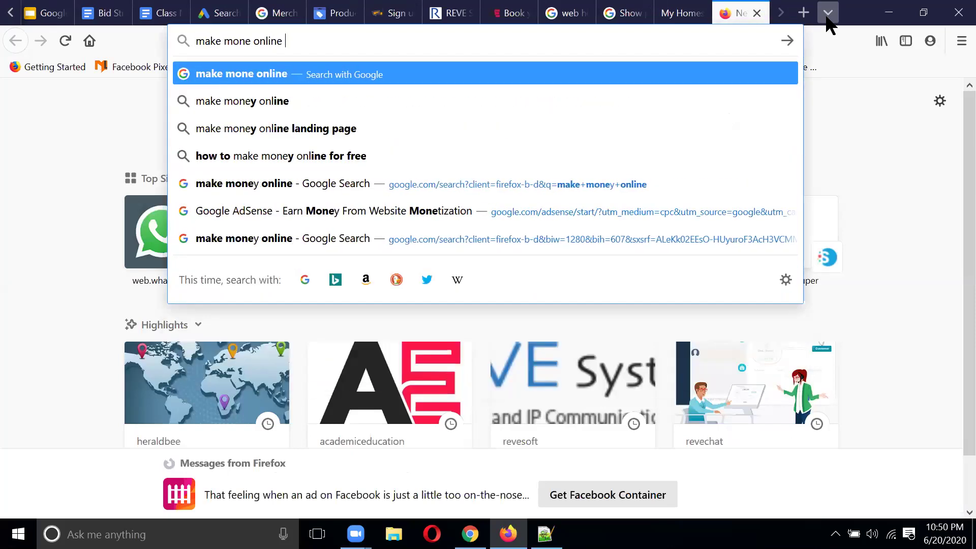
key(Return)
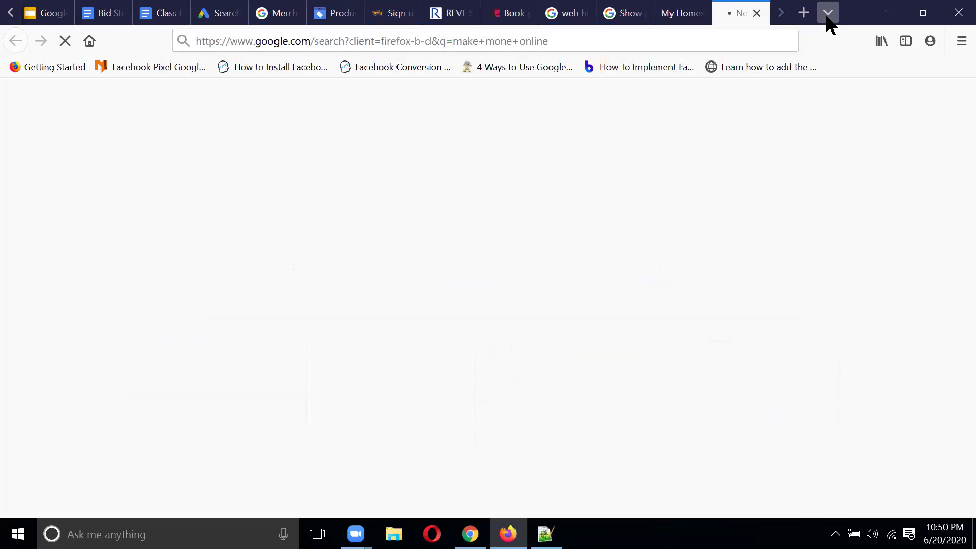
scroll(394, 257, down, 15)
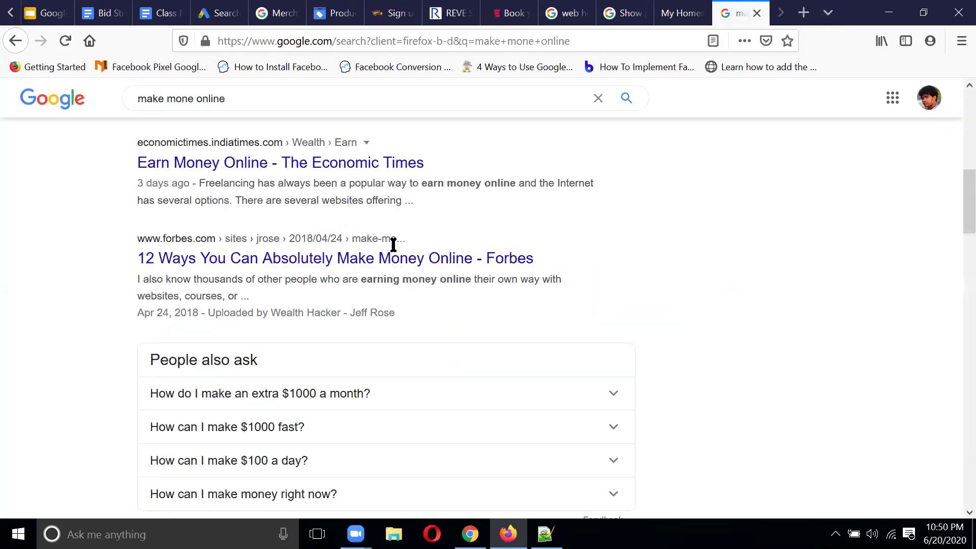
scroll(414, 244, up, 15)
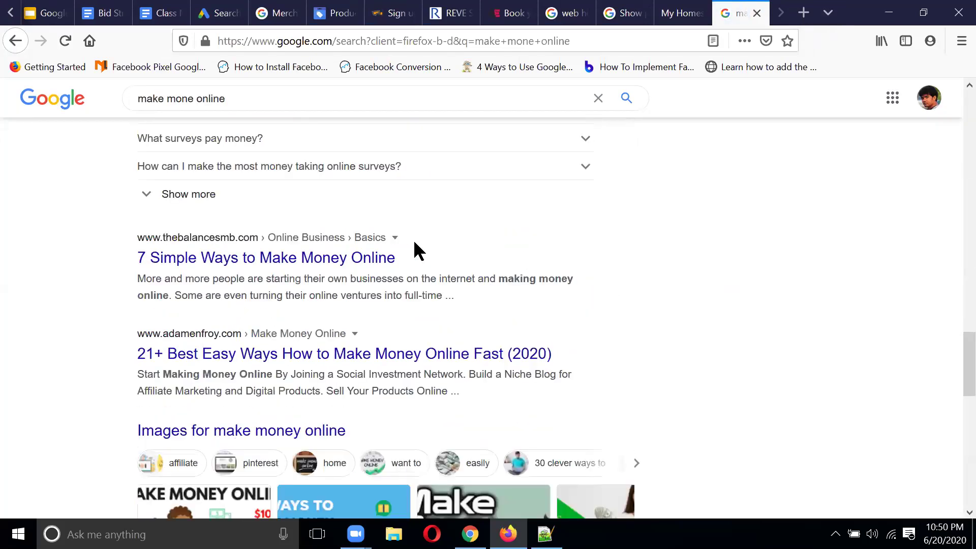
click(293, 113)
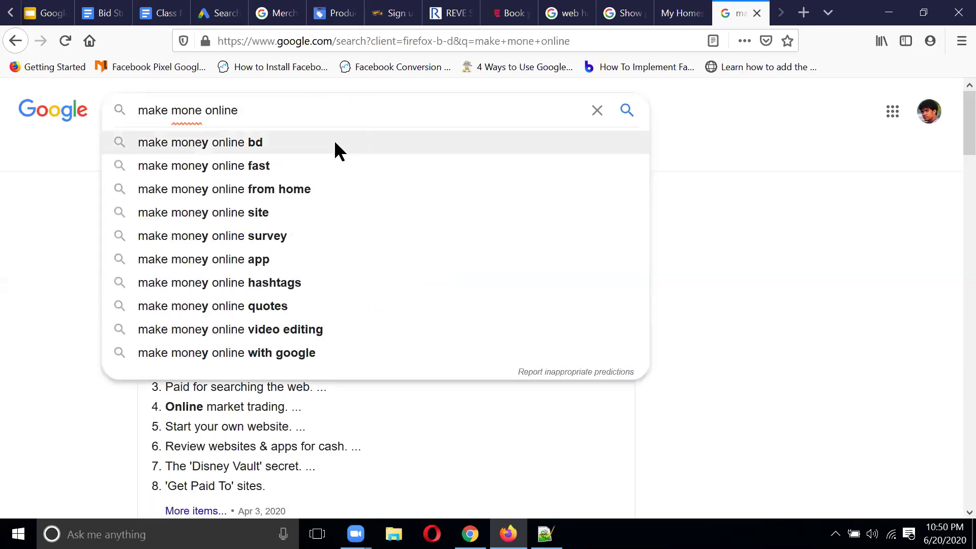
click(338, 144)
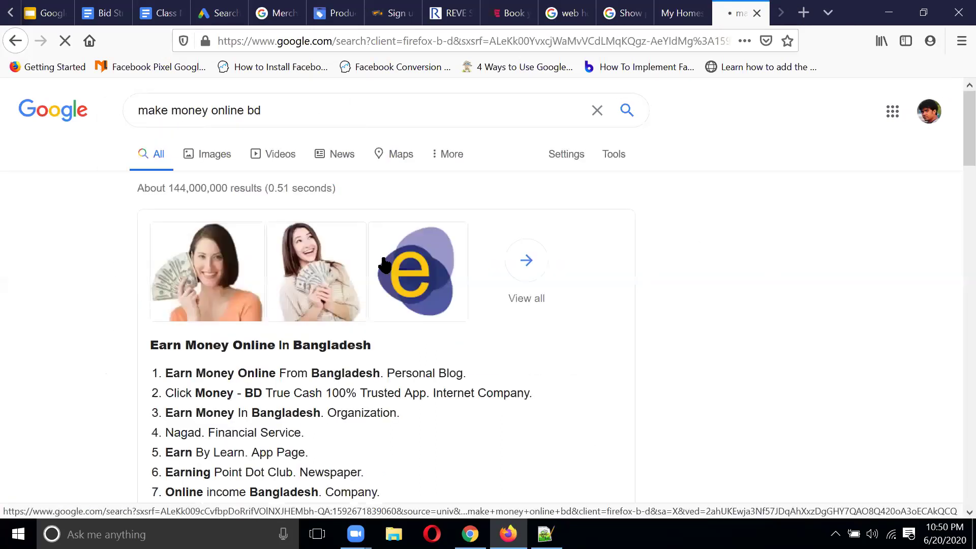
scroll(394, 245, down, 10)
scroll(407, 257, up, 6)
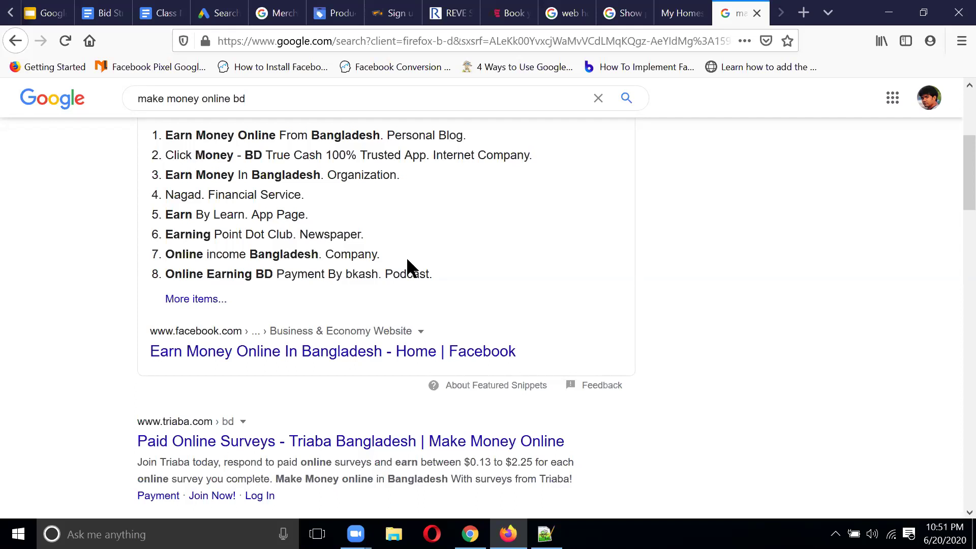
scroll(494, 259, up, 5)
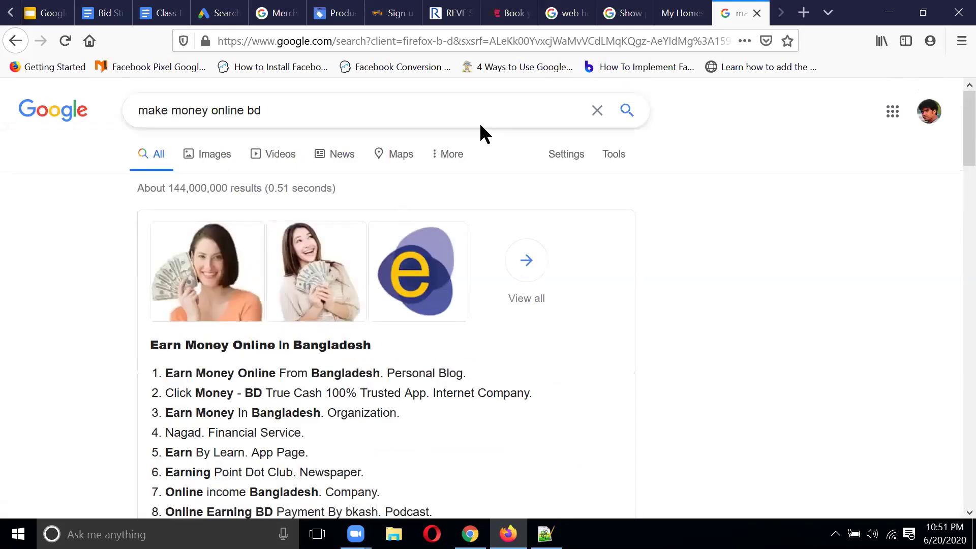
click(217, 12)
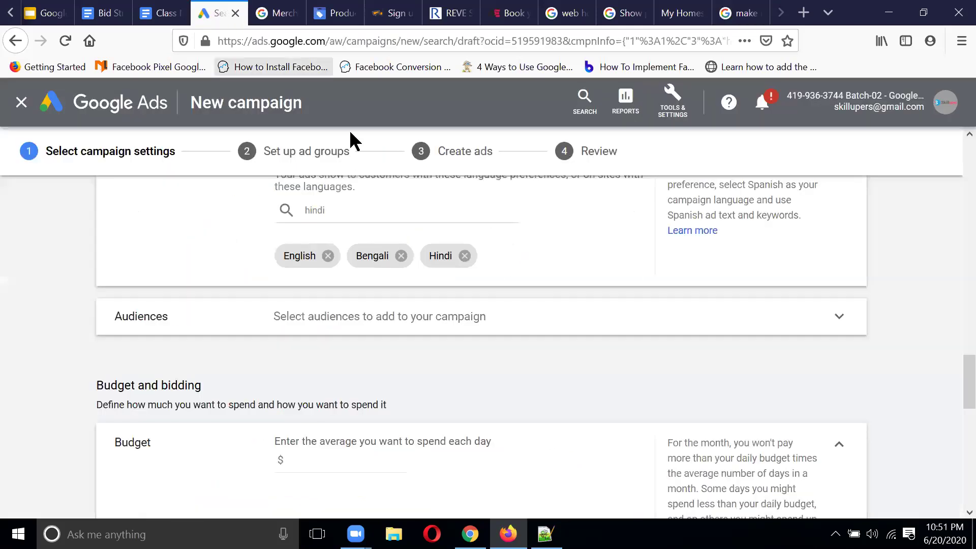
Step: Add Marathi as a campaign language, then remove it again
click(357, 207)
key(BackSpace)
key(BackSpace)
key(BackSpace)
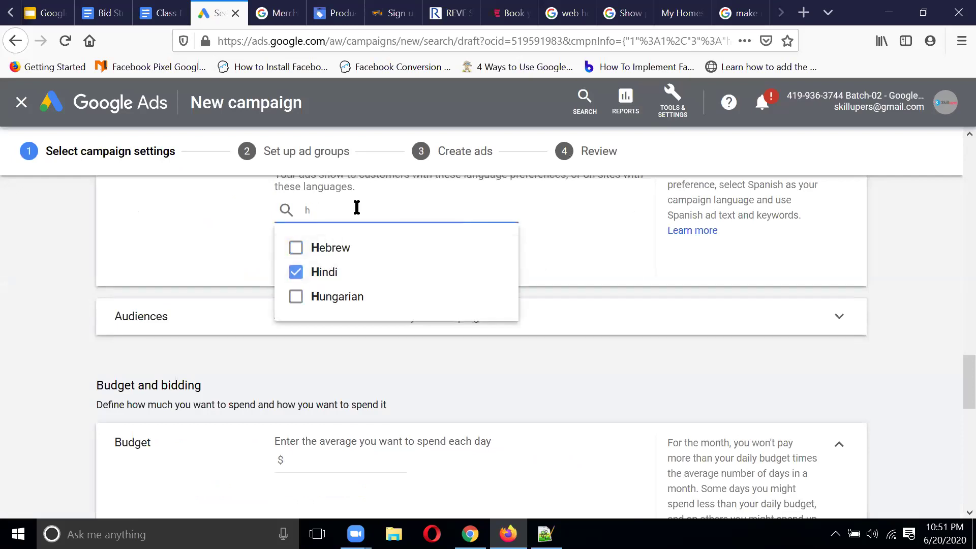
text(mara)
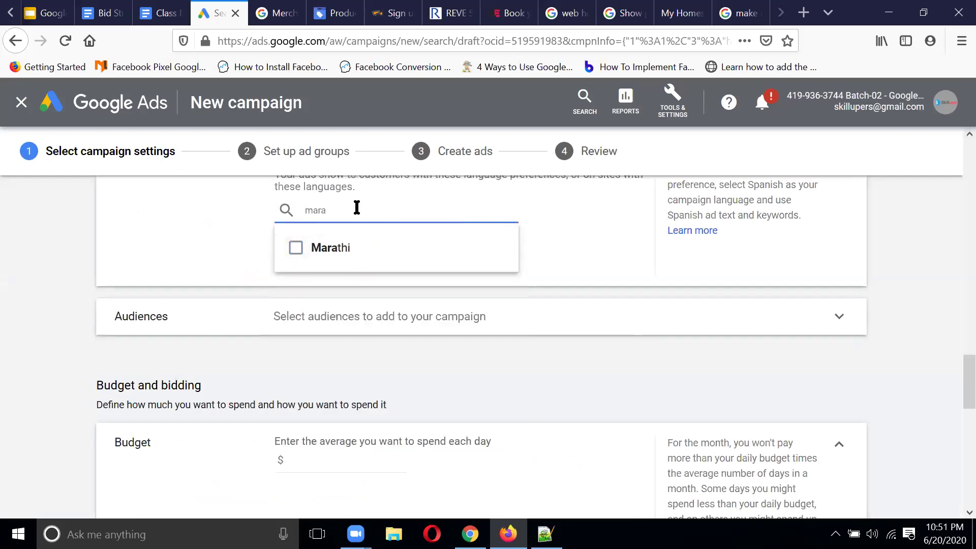
click(354, 249)
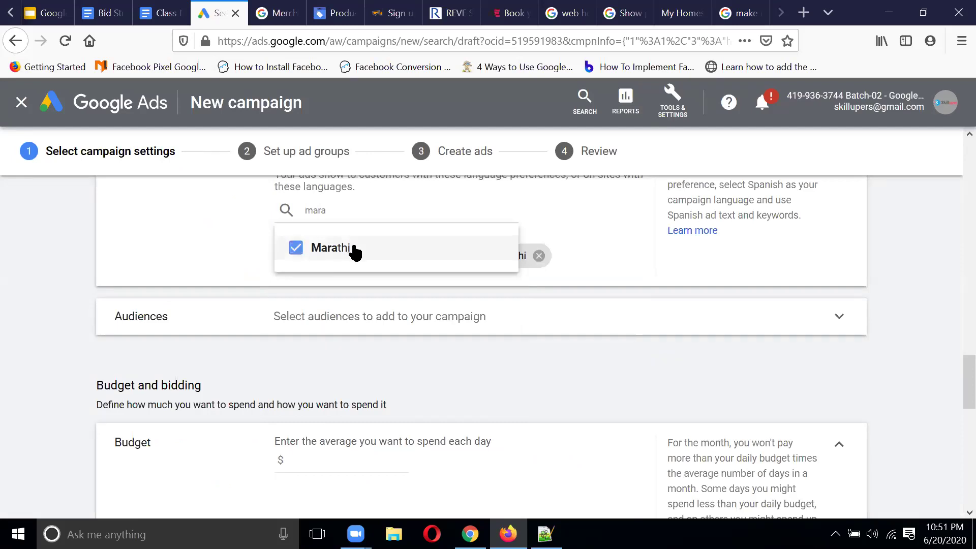
click(617, 267)
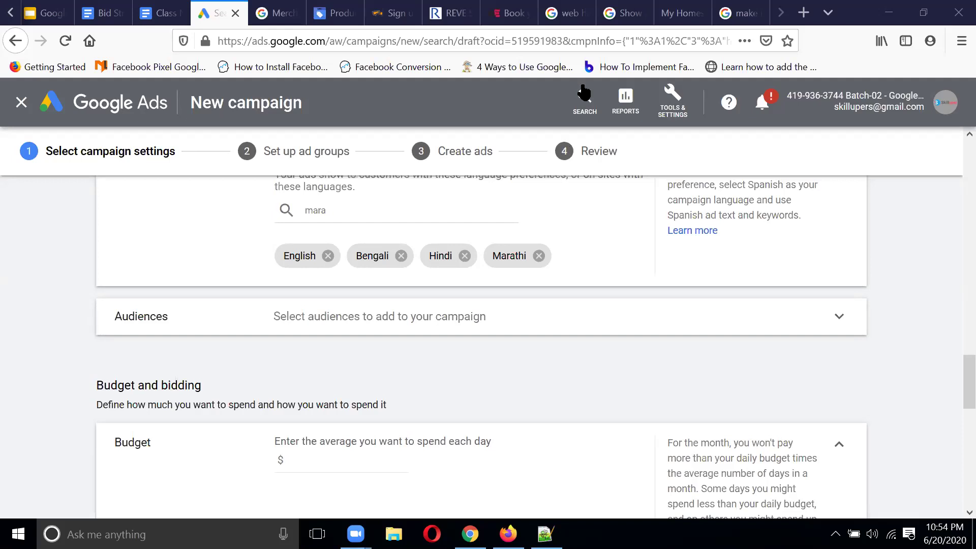
click(538, 256)
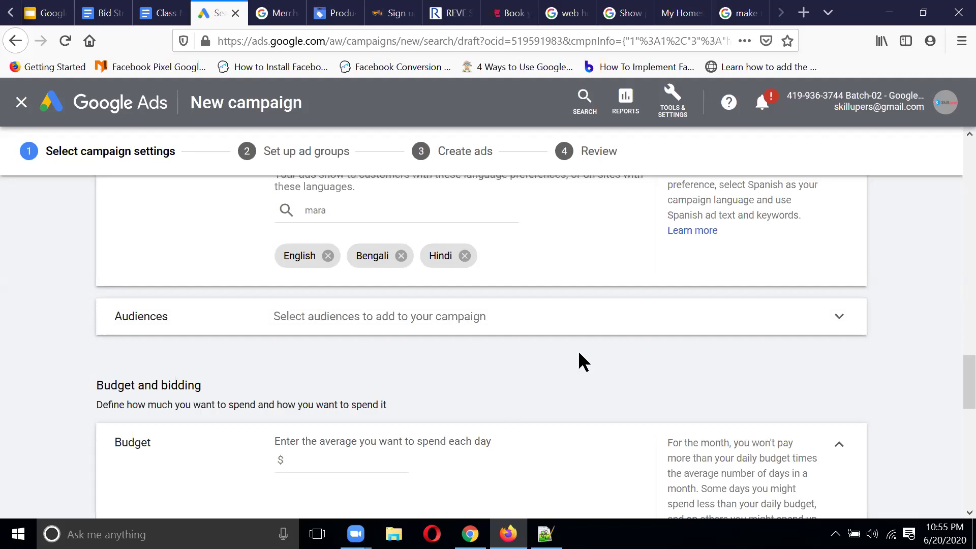
Step: Glance at the audience options, then enter a $5 average daily budget
click(549, 324)
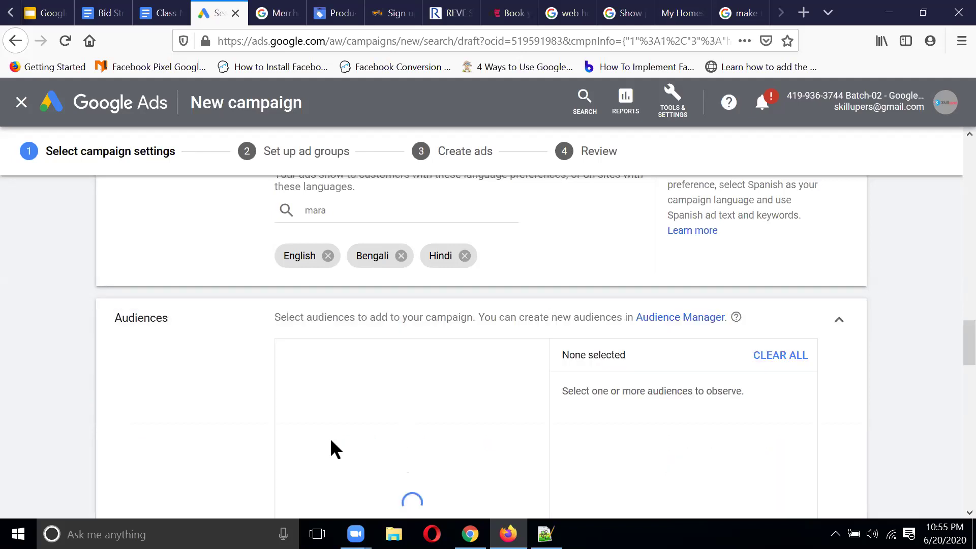
scroll(390, 428, down, 1)
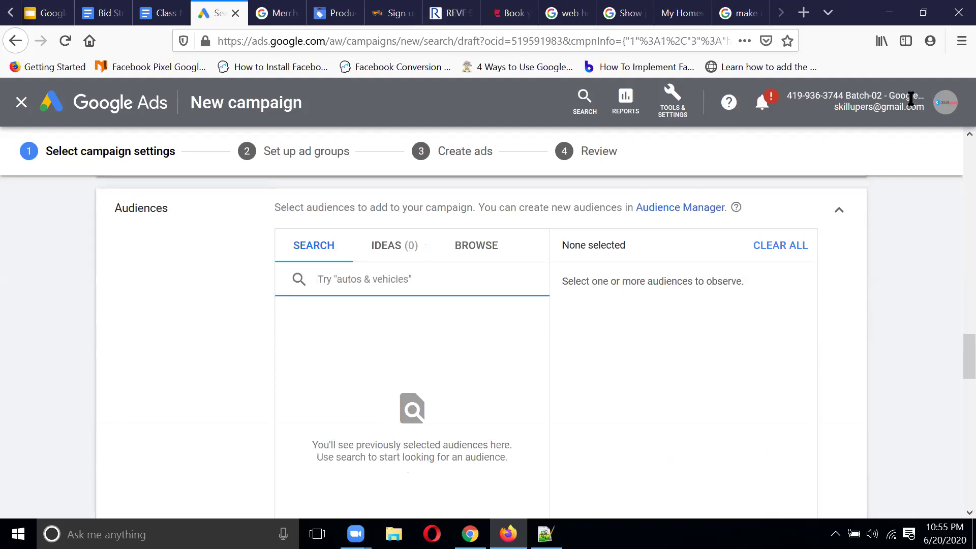
click(838, 216)
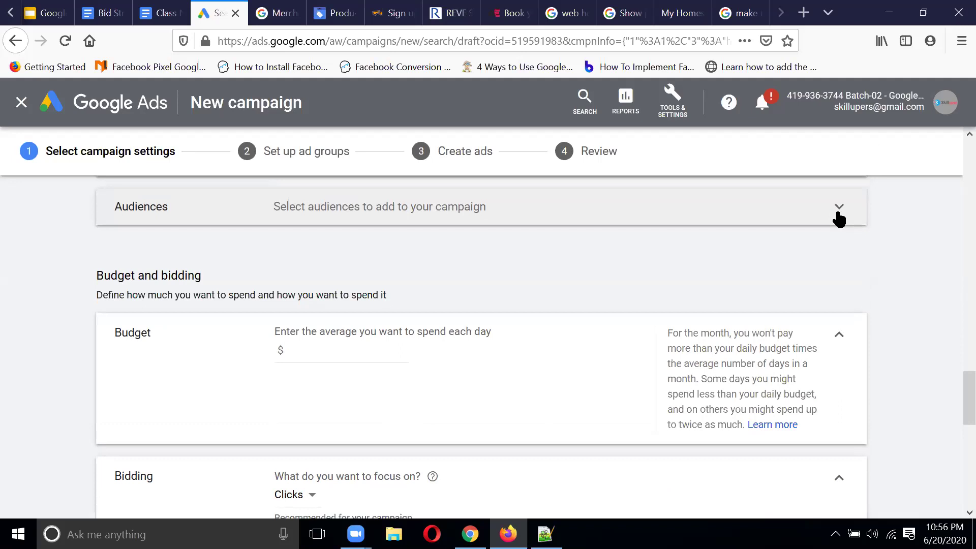
click(310, 350)
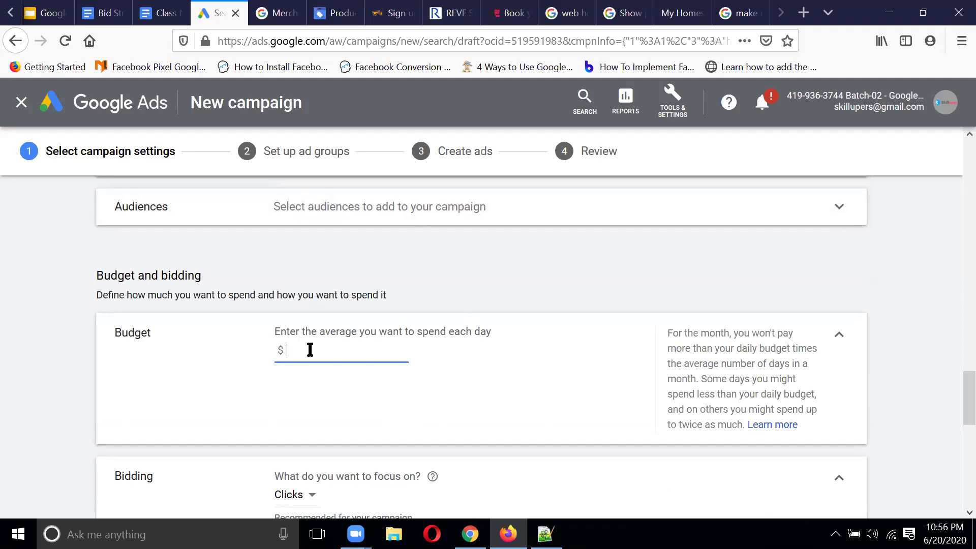
text(5)
scroll(587, 321, down, 2)
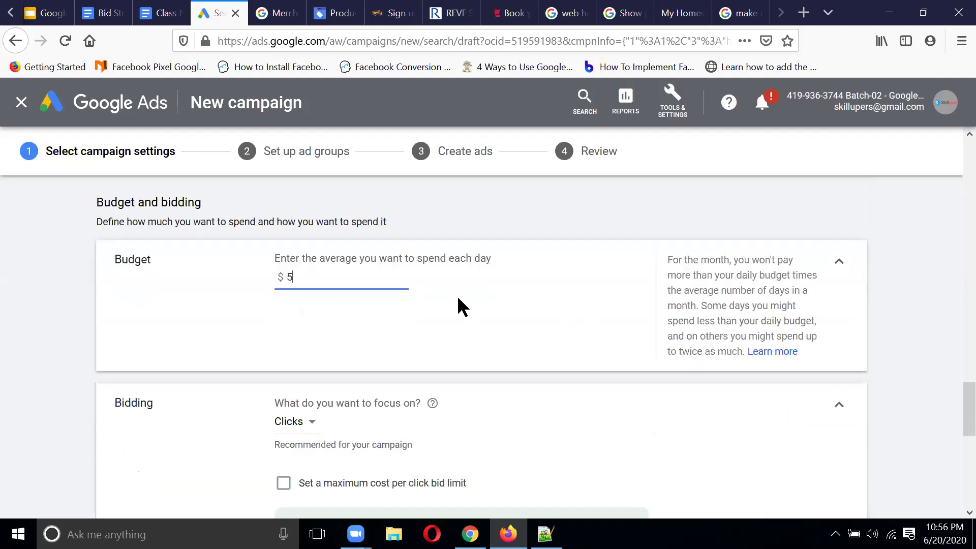
scroll(457, 300, down, 3)
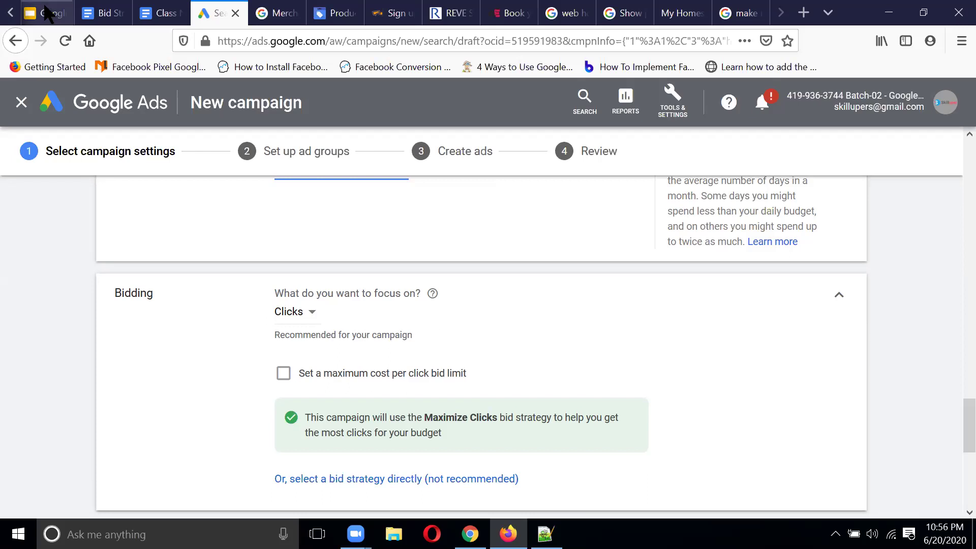
click(109, 13)
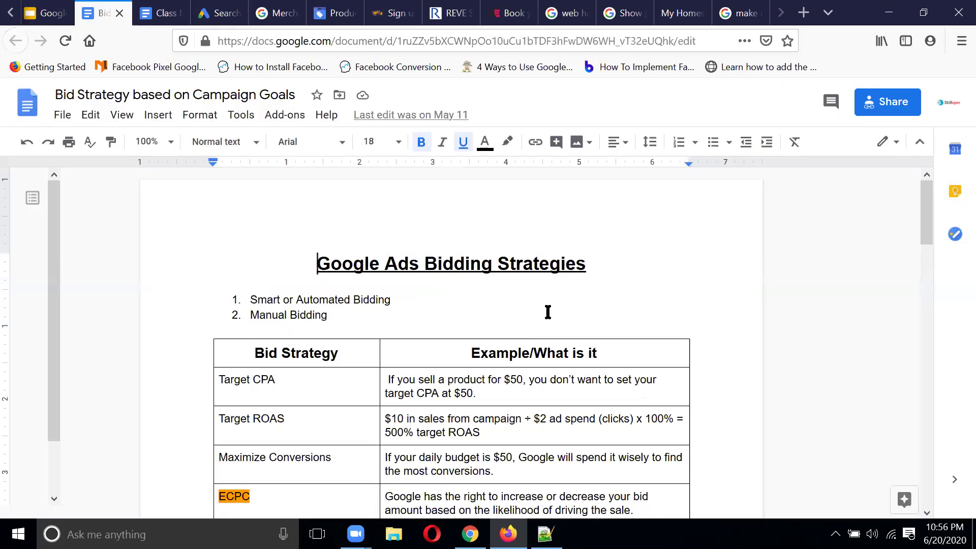
scroll(547, 311, down, 15)
scroll(548, 312, down, 3)
scroll(548, 311, up, 15)
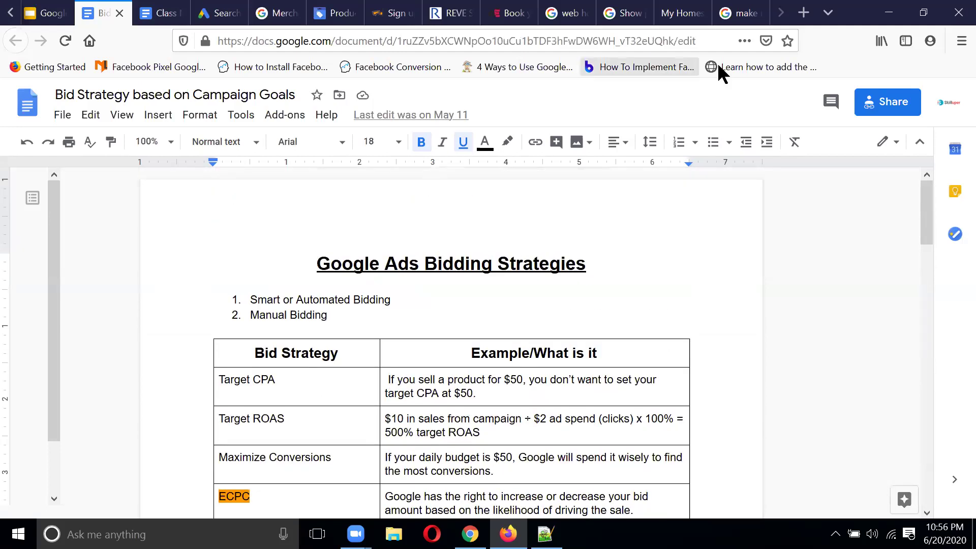
click(218, 13)
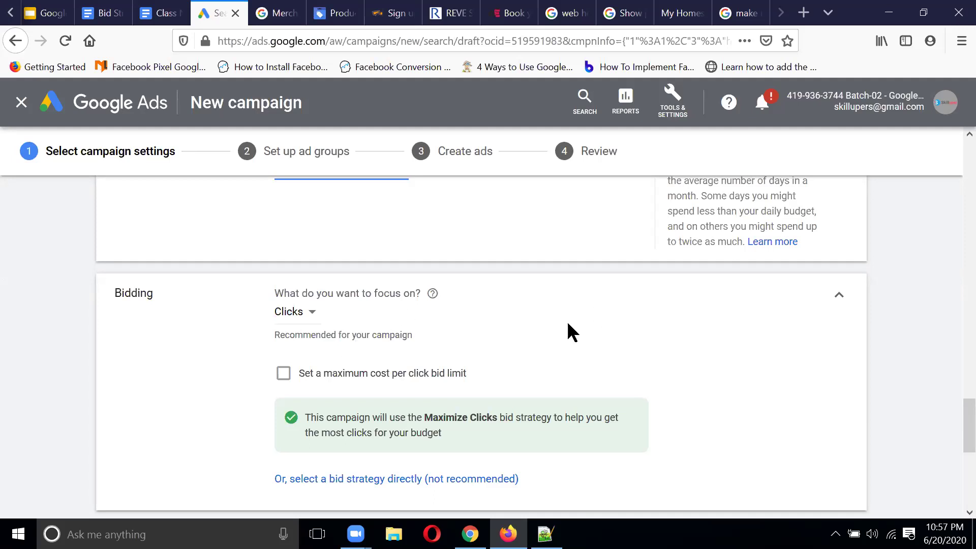
Step: Expand 'Show more settings' to reveal Conversions, Ad schedule and Ad rotation
scroll(568, 324, down, 2)
scroll(568, 324, down, 2)
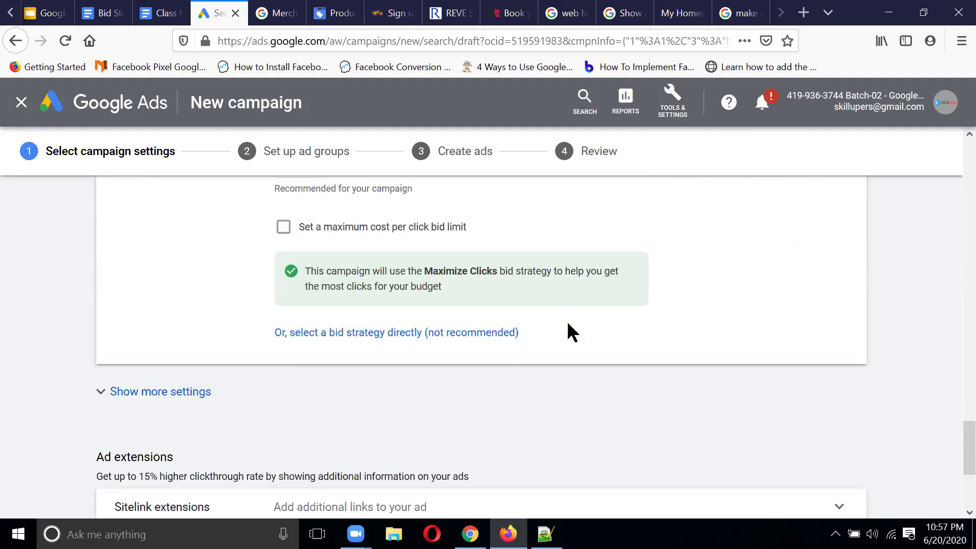
click(173, 328)
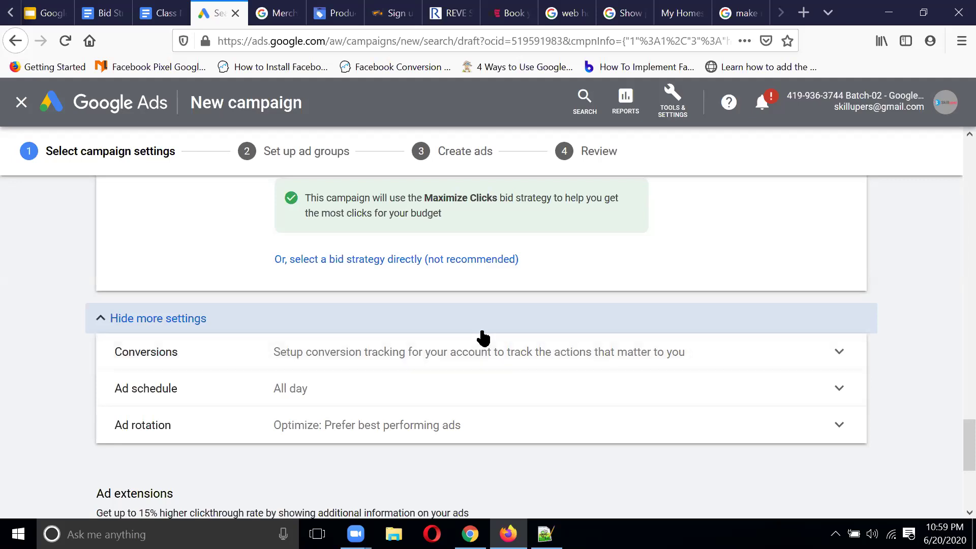
click(475, 392)
Step: Set the ad schedule to Mondays from 01:00 to 07:45
scroll(567, 344, down, 2)
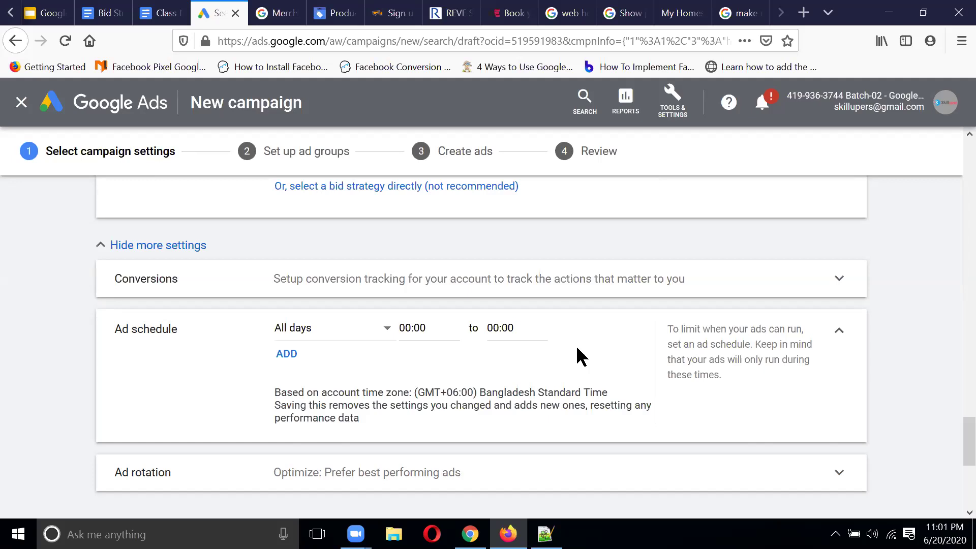
click(385, 331)
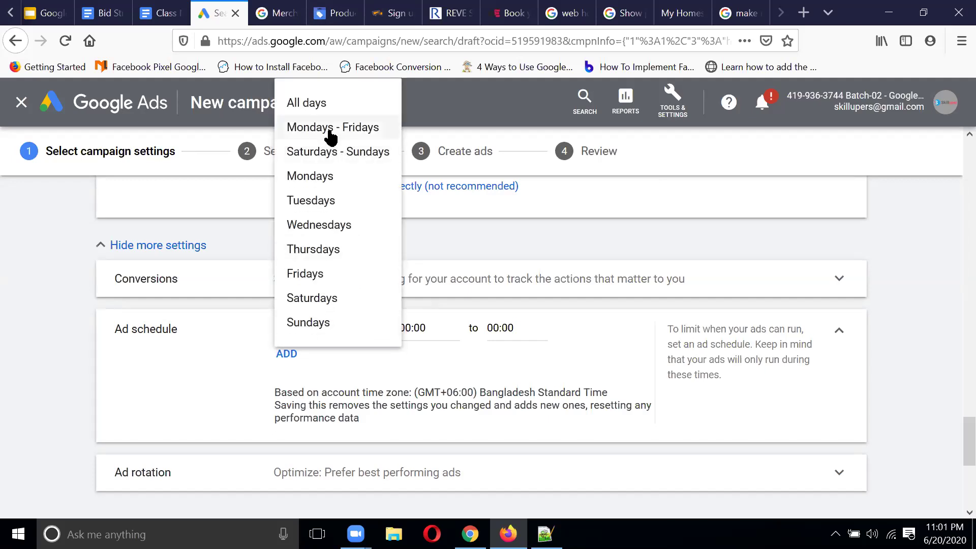
click(315, 178)
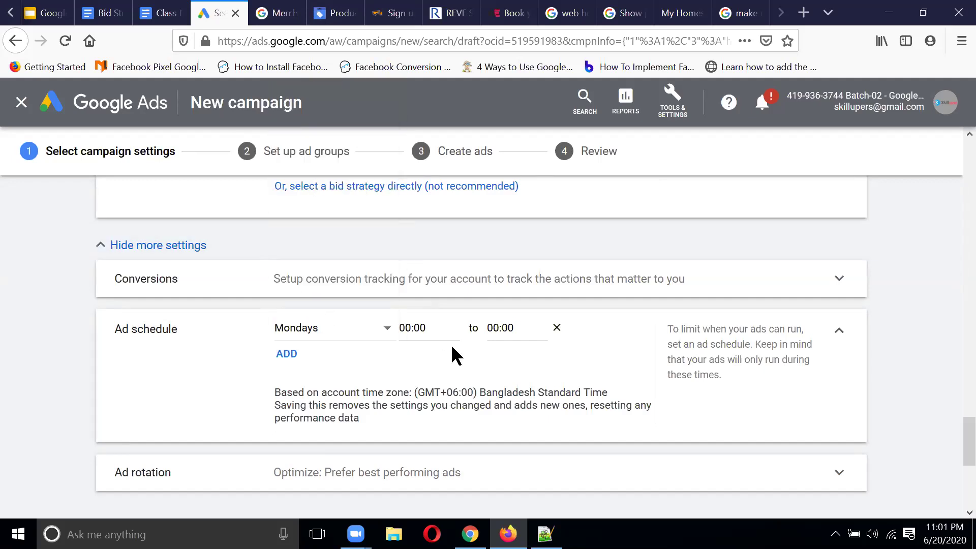
click(431, 329)
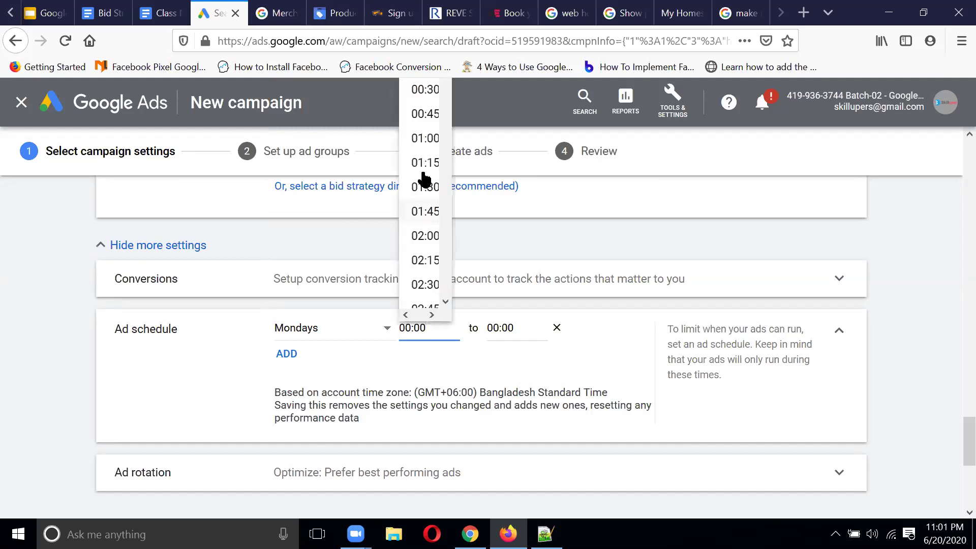
click(418, 141)
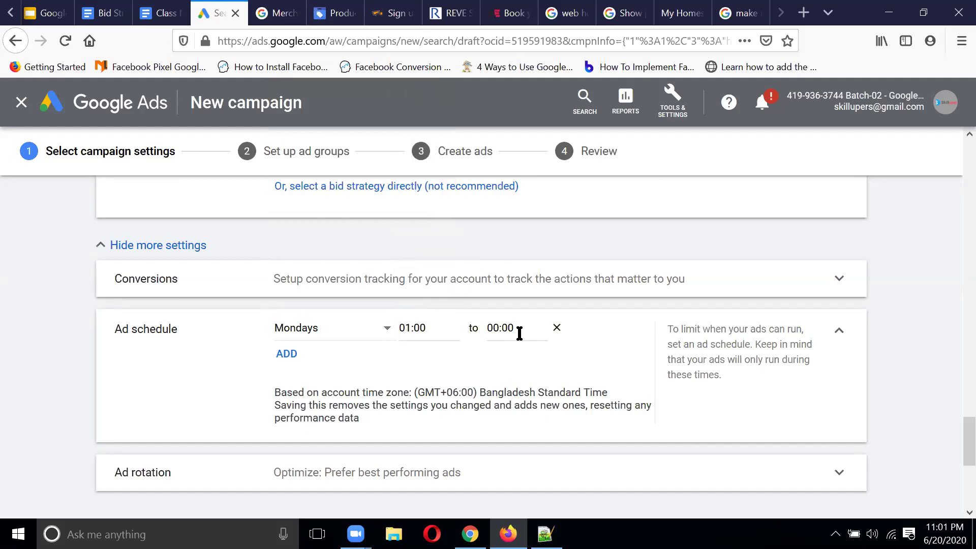
click(519, 331)
scroll(511, 264, down, 10)
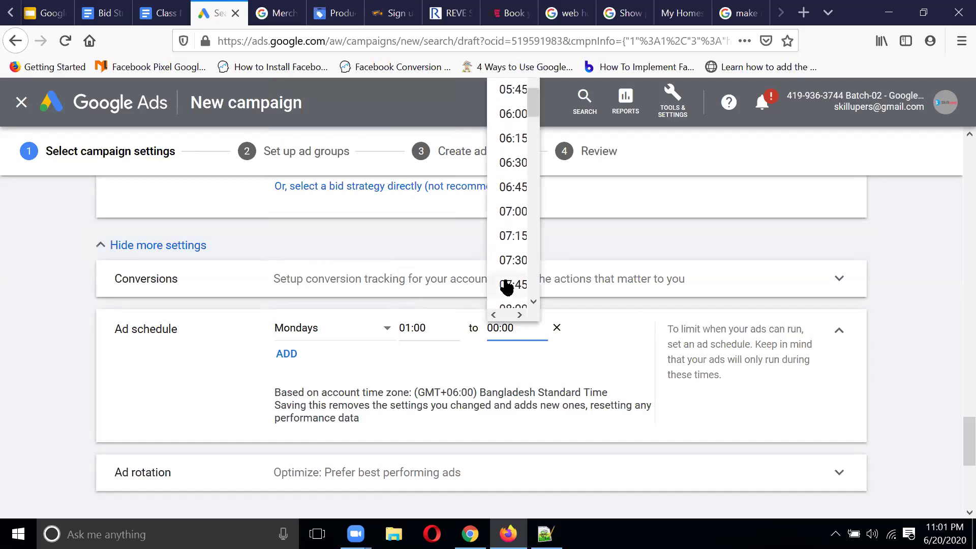
click(511, 285)
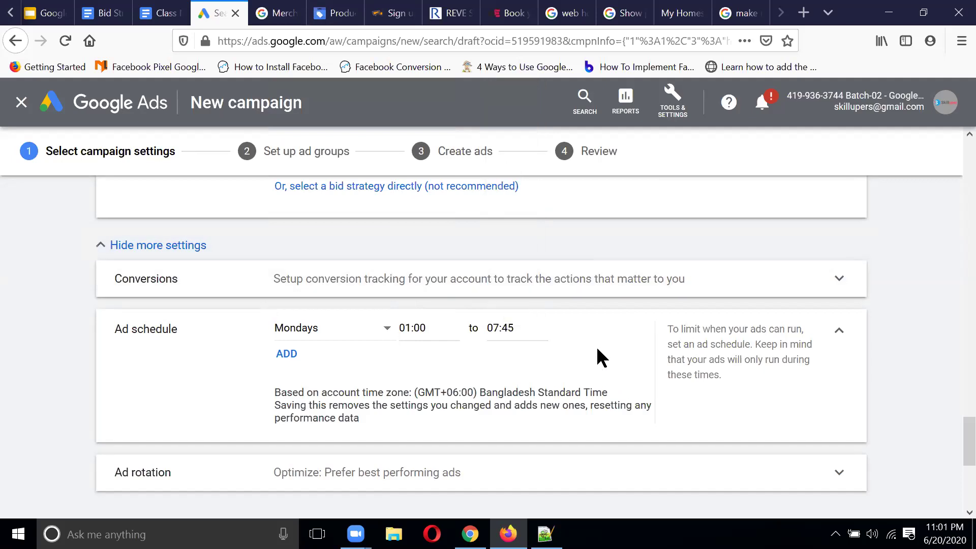
Step: Add an all-days schedule slot running from 08:00 to 02:00
click(278, 354)
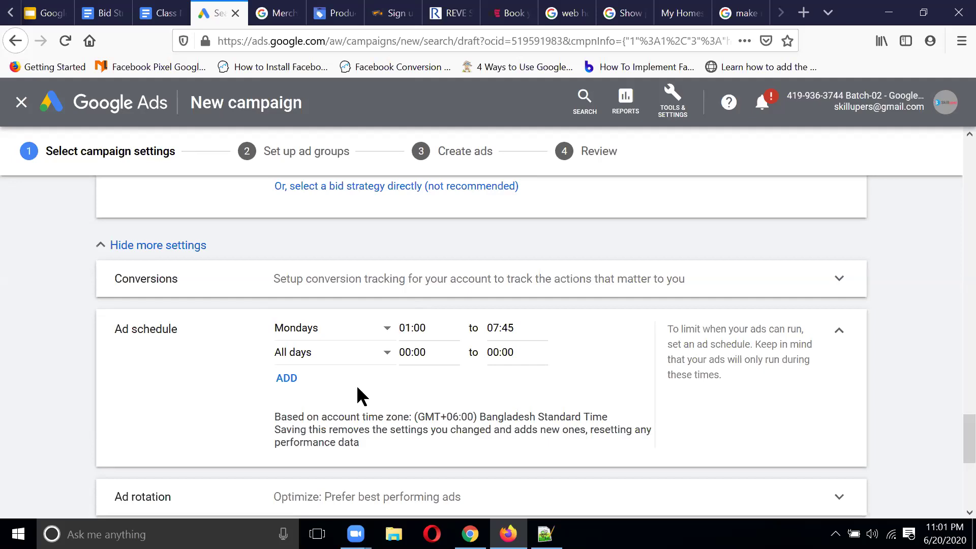
click(427, 353)
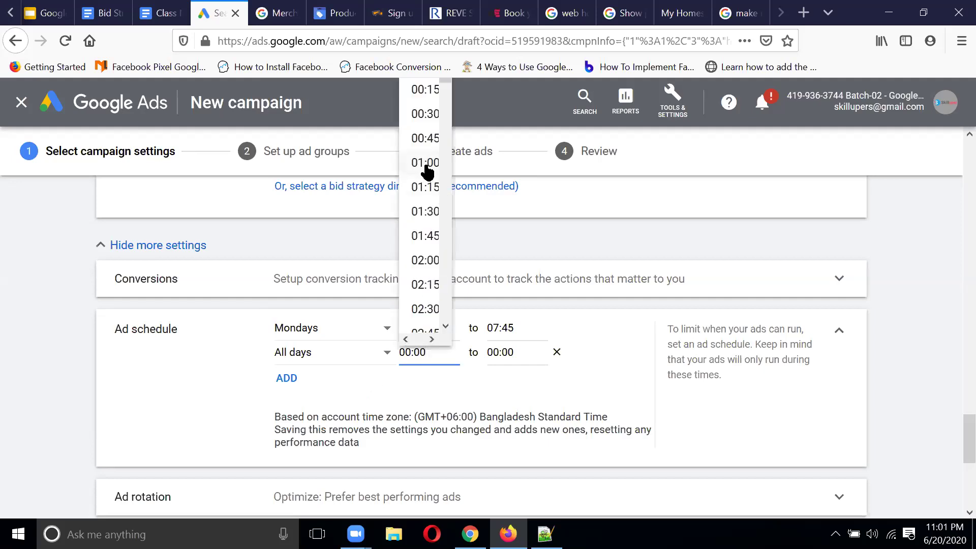
scroll(428, 203, down, 8)
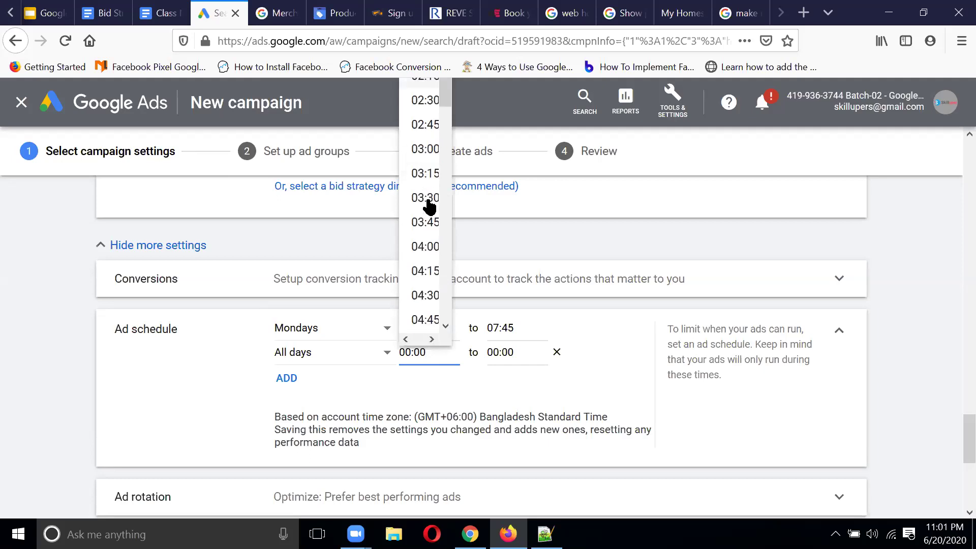
scroll(435, 256, down, 5)
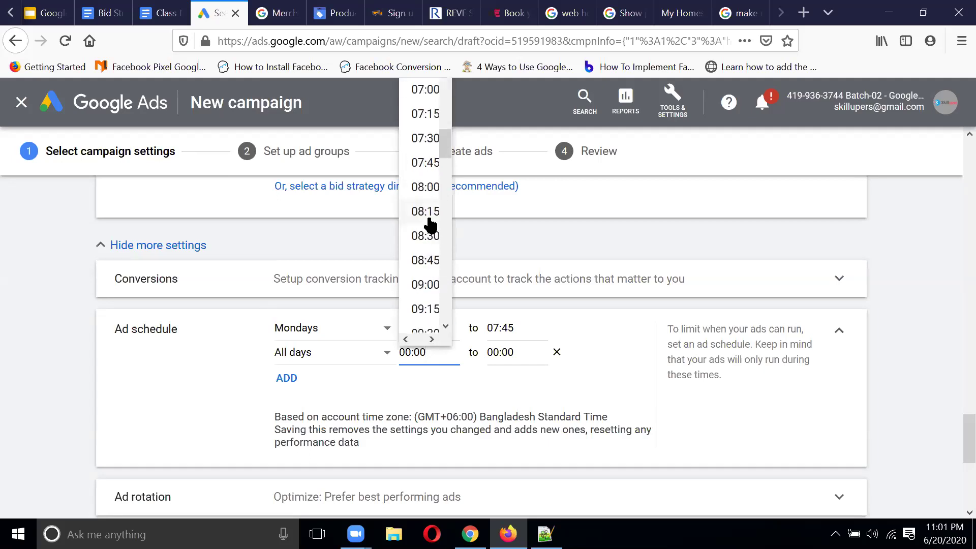
click(425, 192)
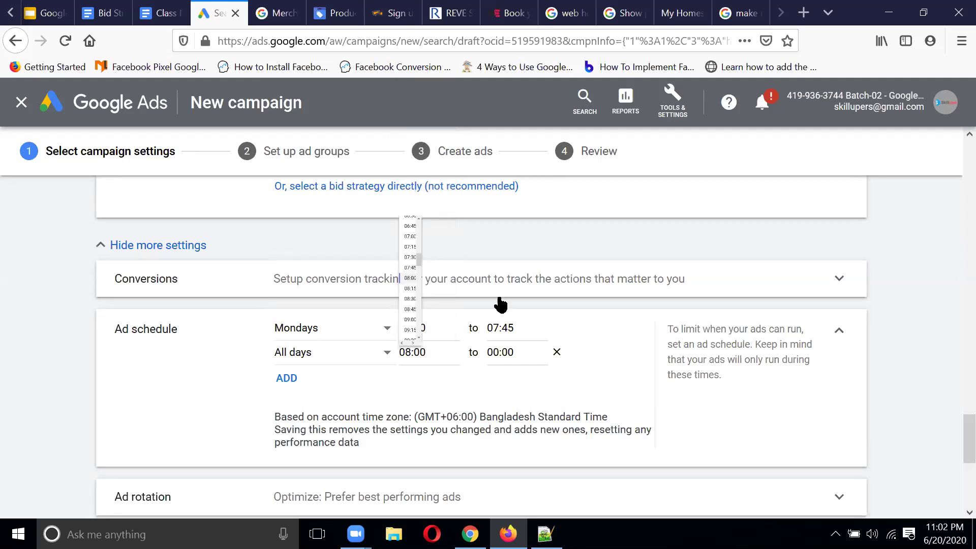
click(531, 358)
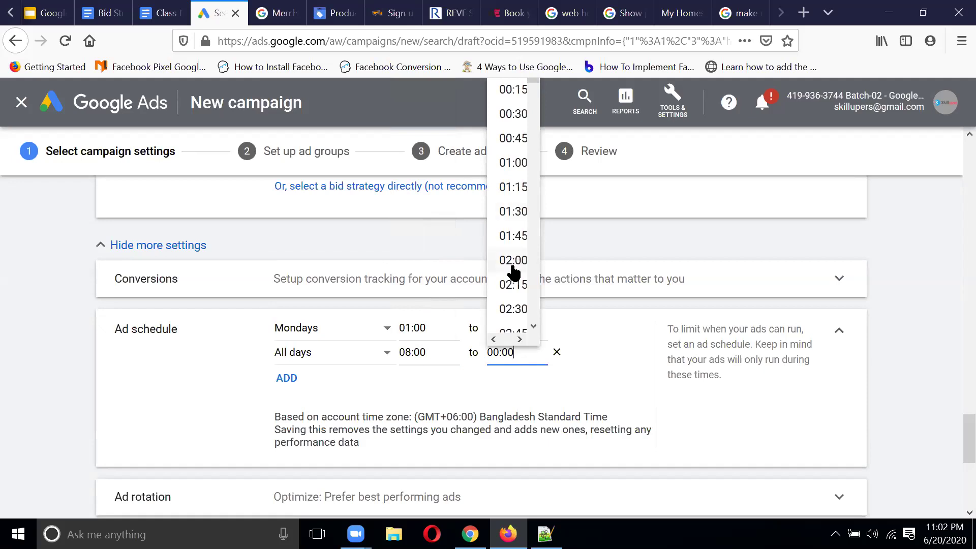
scroll(513, 272, down, 20)
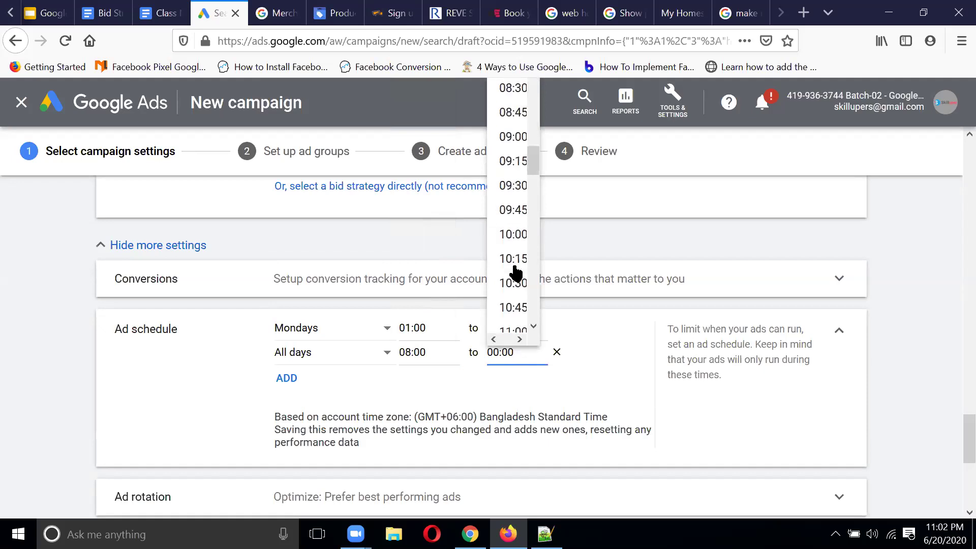
scroll(515, 273, down, 3)
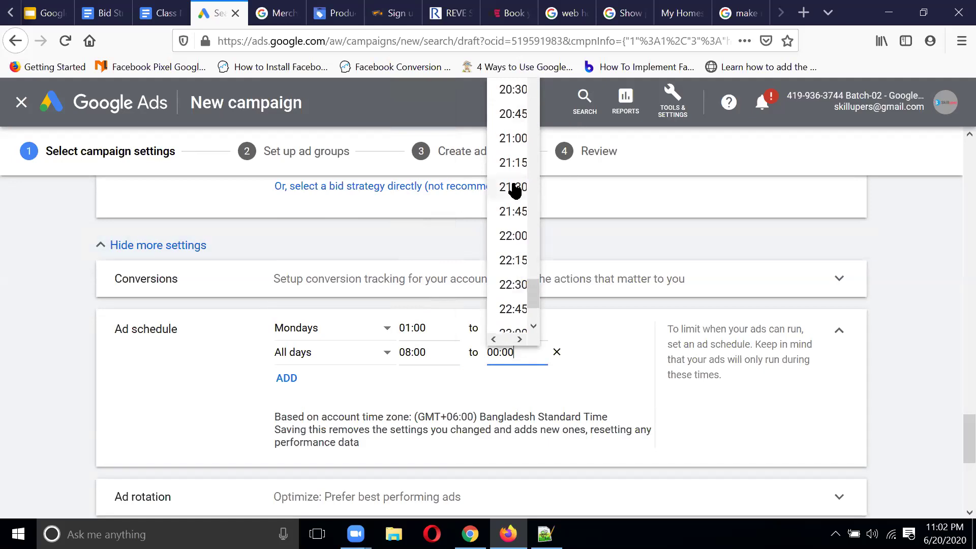
scroll(514, 191, down, 2)
scroll(515, 191, up, 15)
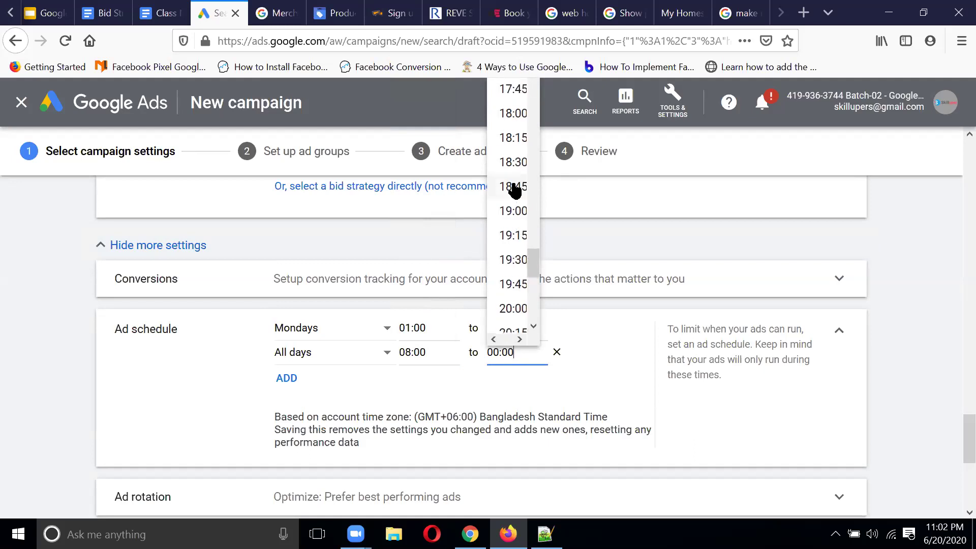
scroll(515, 191, up, 7)
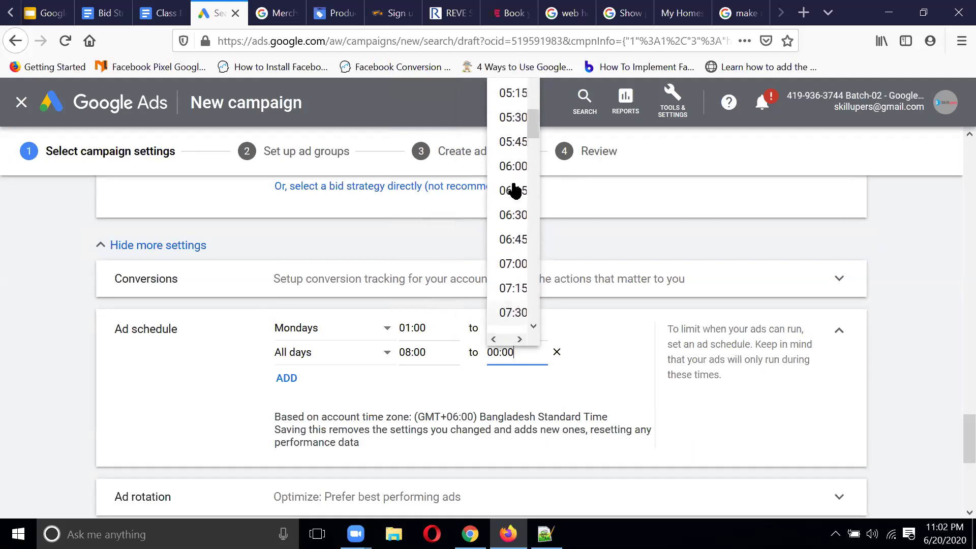
scroll(515, 191, up, 4)
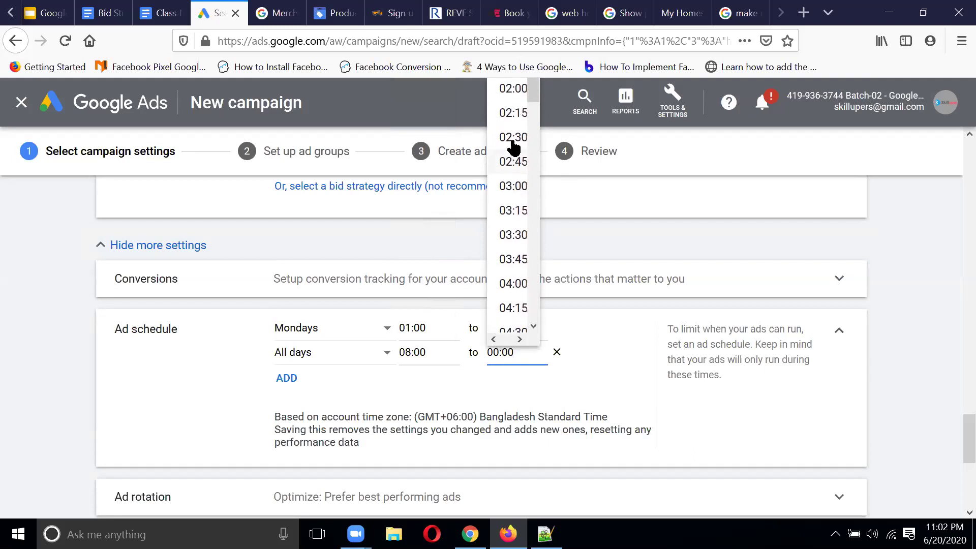
click(510, 97)
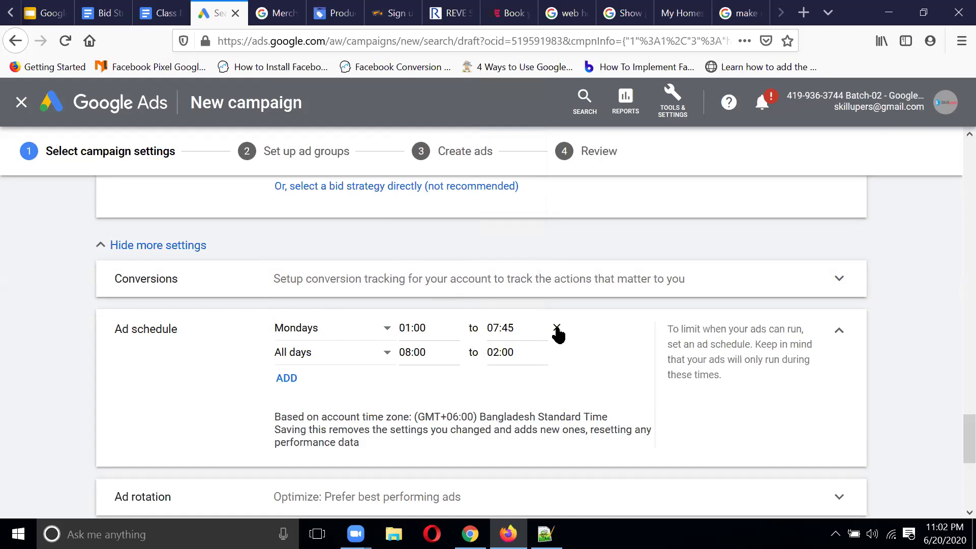
Step: Delete the Mondays 01:00–07:45 row, leaving the day set to All days
click(556, 328)
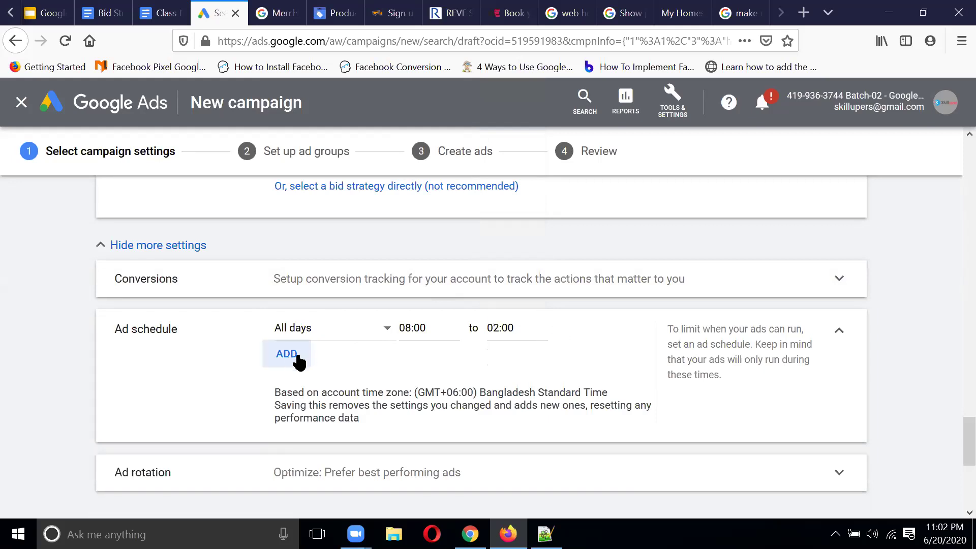
click(385, 331)
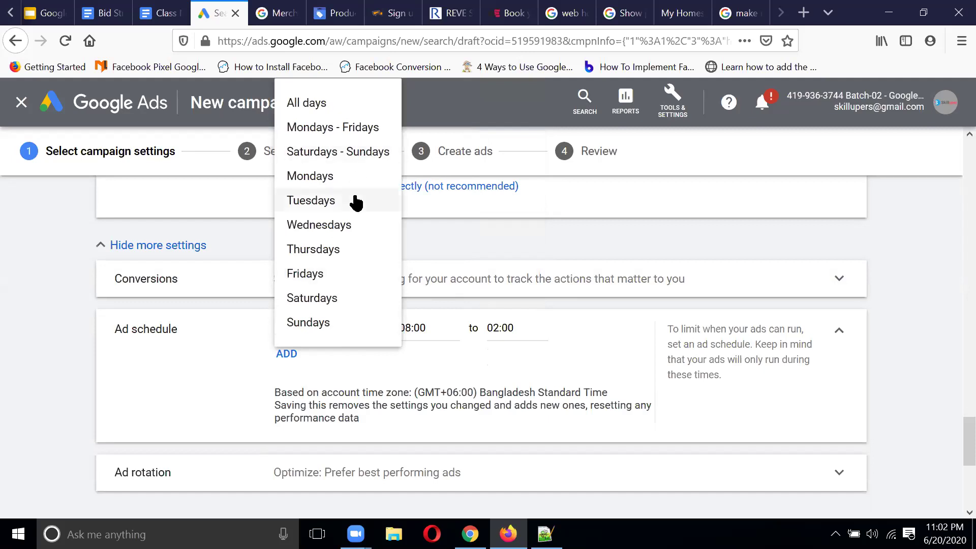
click(234, 361)
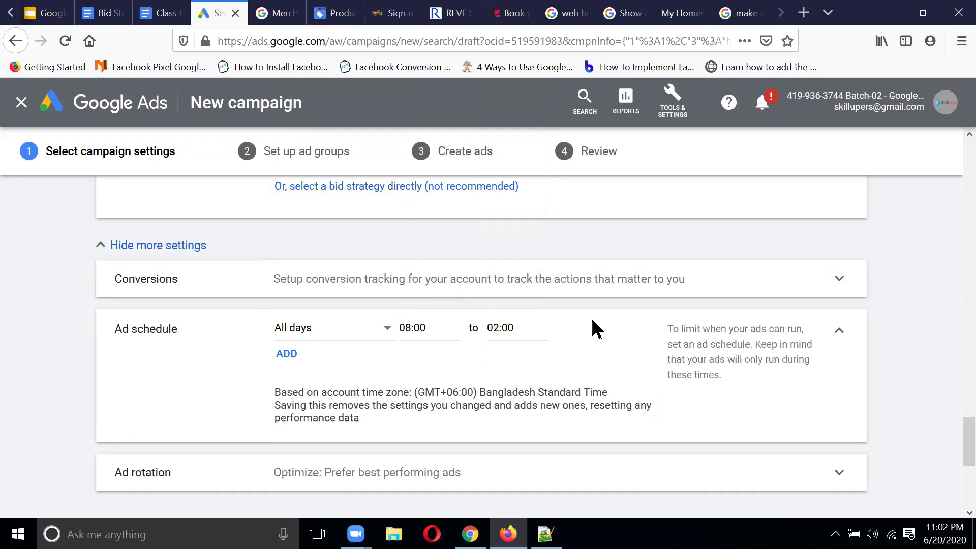
scroll(592, 328, down, 4)
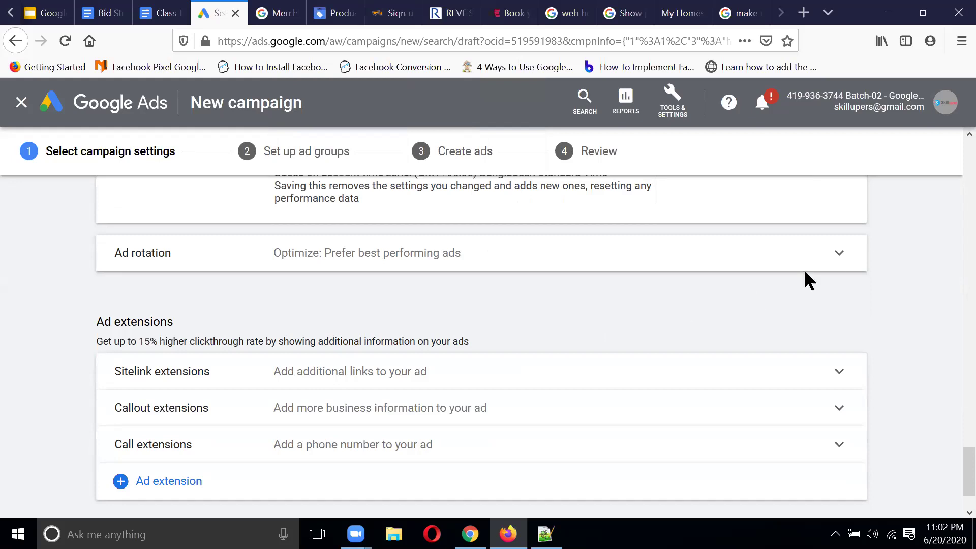
Step: Expand Ad rotation, keeping 'Optimize: Prefer best performing ads' selected
click(840, 254)
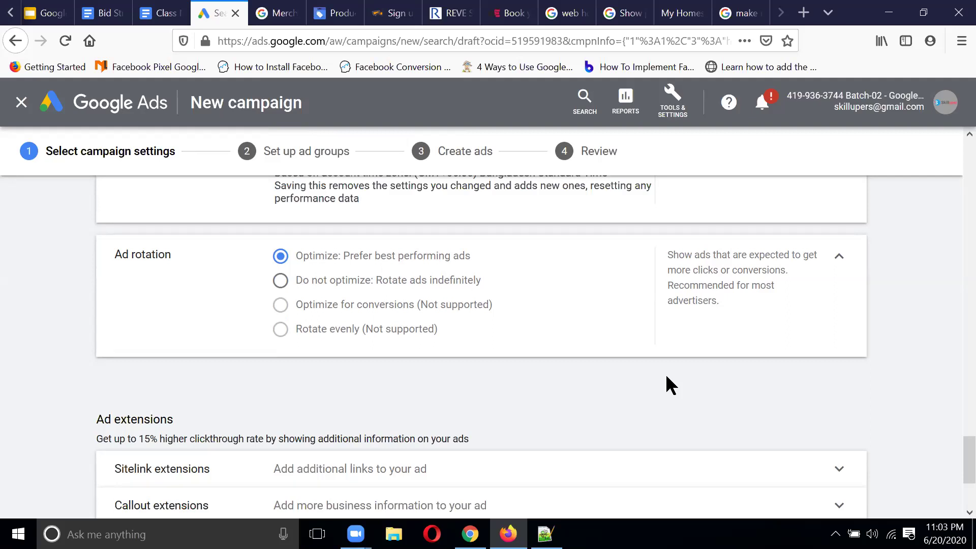
scroll(666, 376, down, 3)
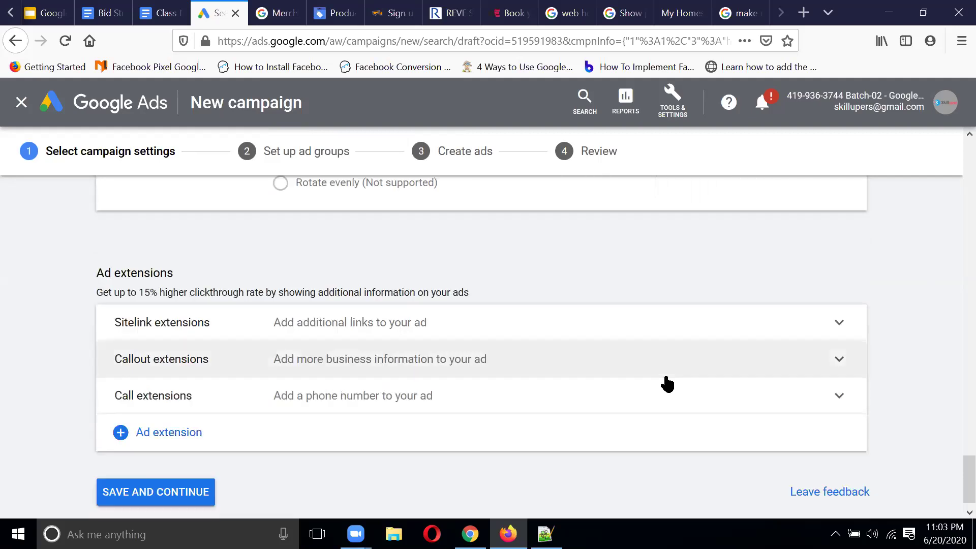
scroll(667, 384, down, 1)
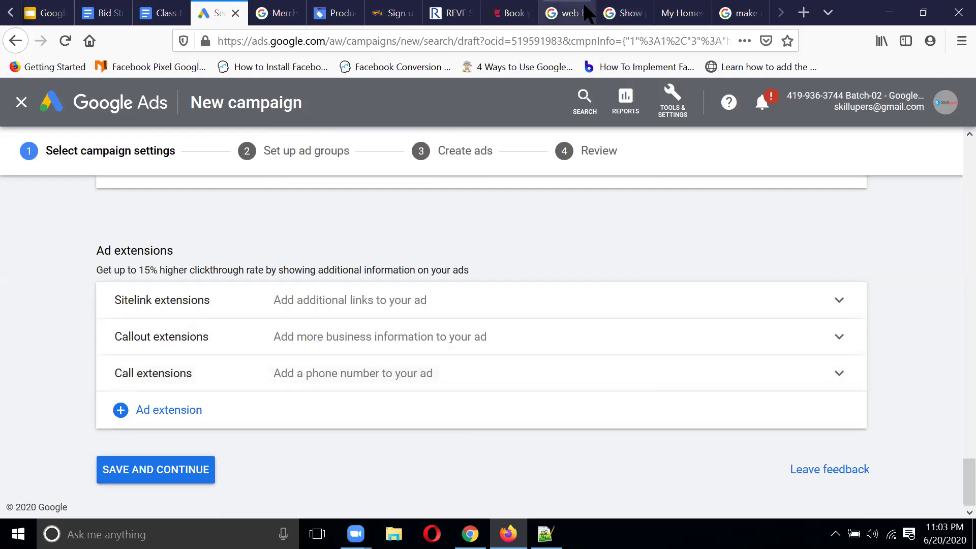
click(567, 13)
drag(144, 311, 554, 311)
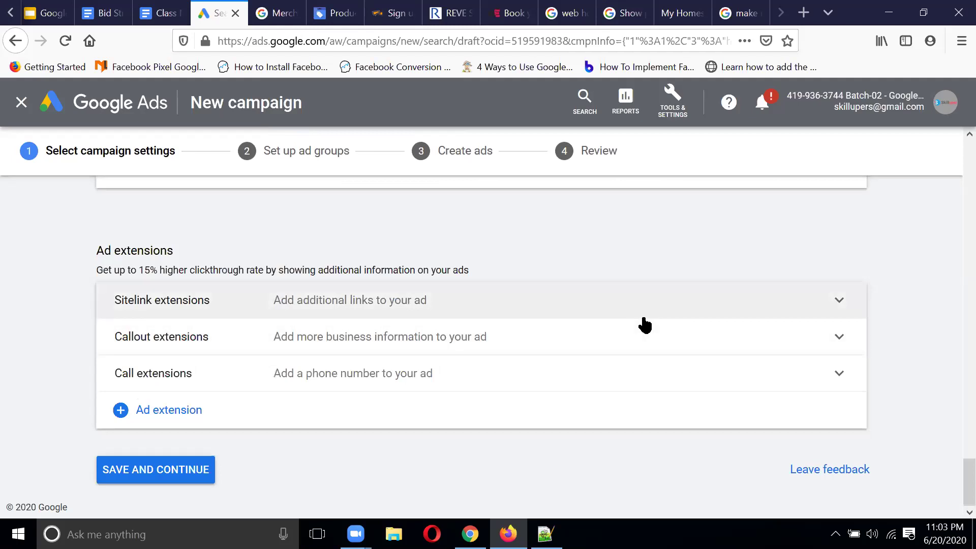
click(201, 411)
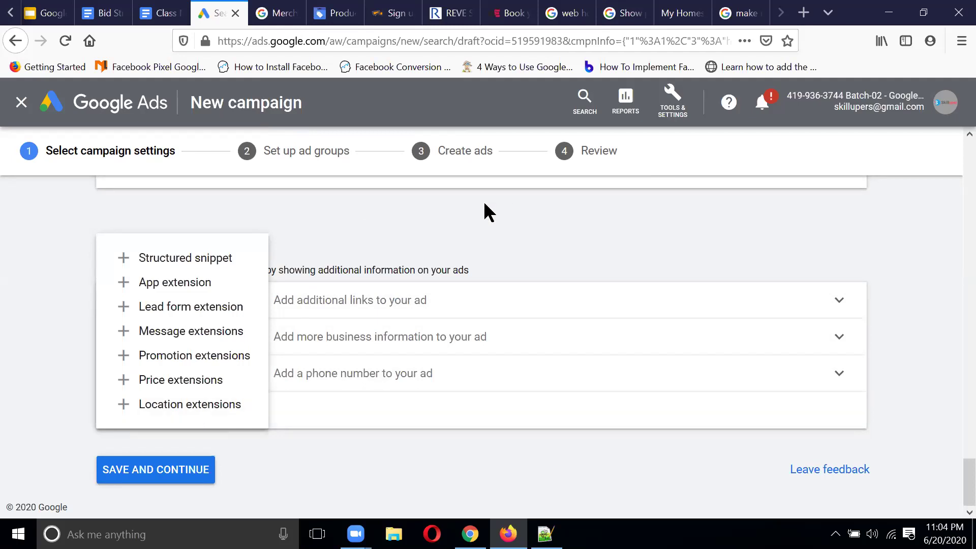
click(467, 234)
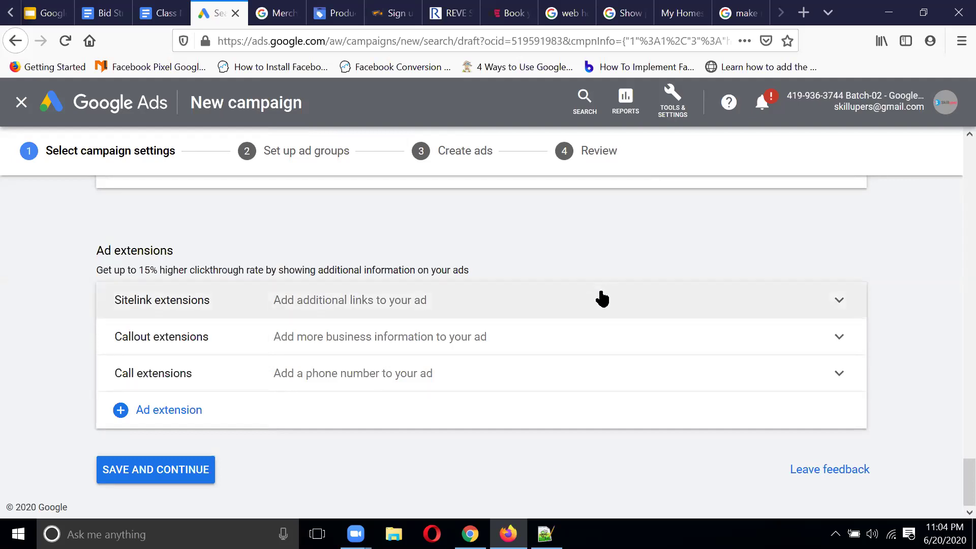
Step: Expand the call extension settings and start a new call extension
click(462, 385)
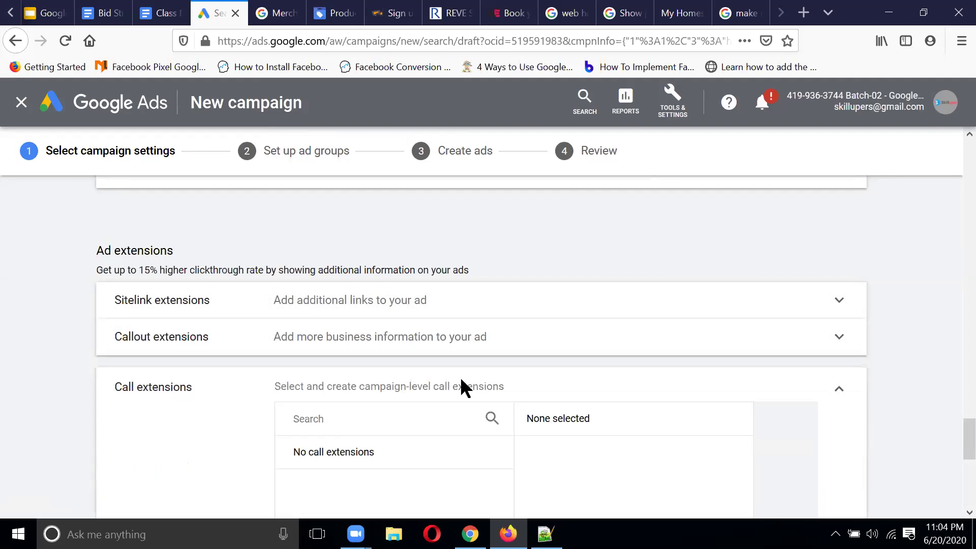
scroll(452, 389, down, 2)
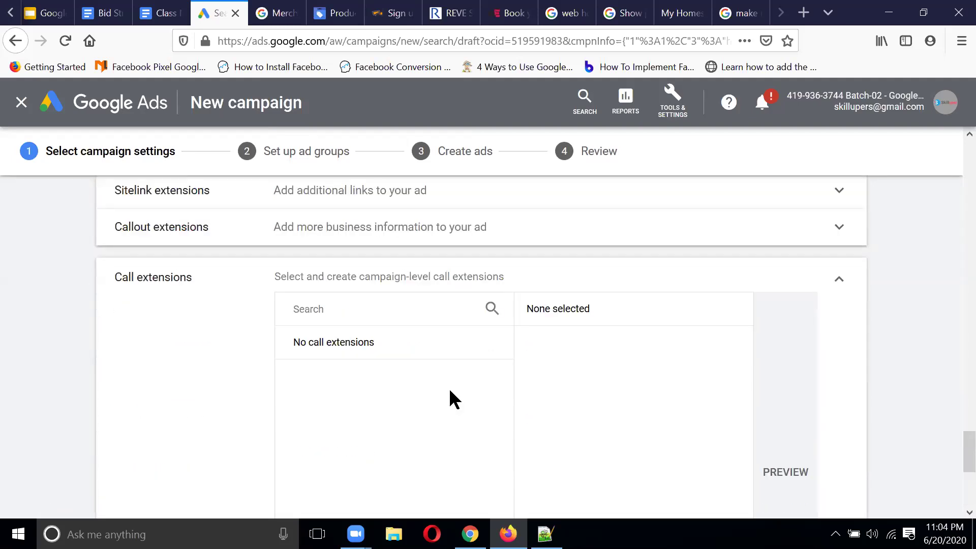
scroll(508, 310, down, 5)
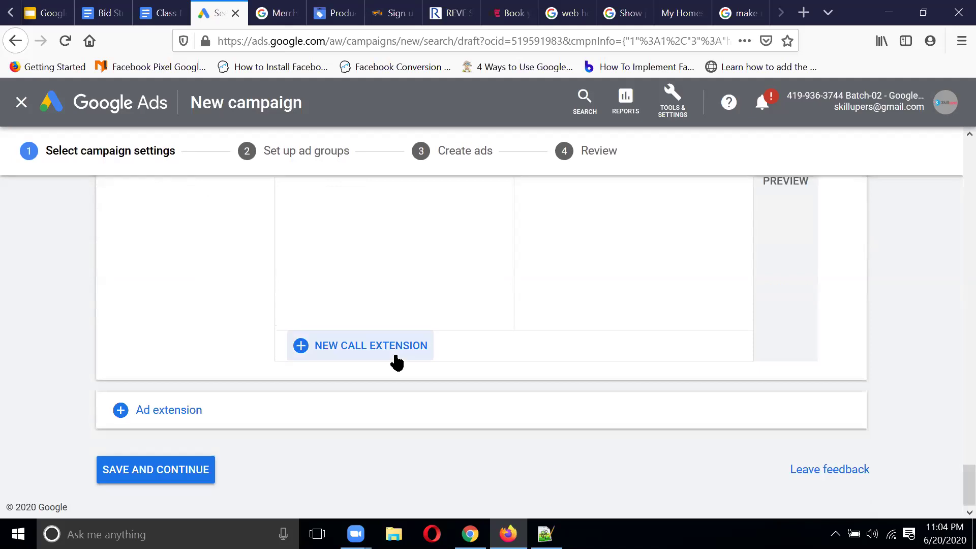
click(396, 357)
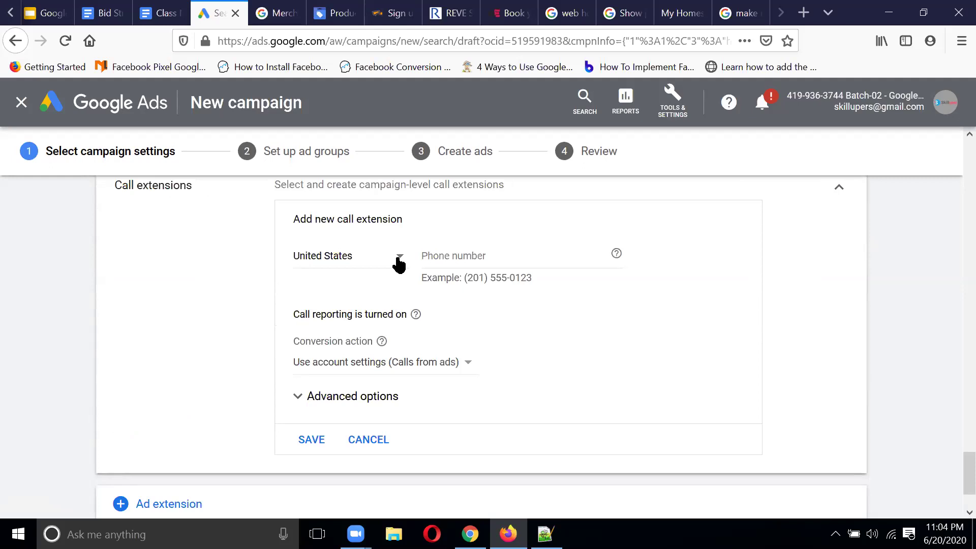
Step: Set the call extension country to Bangladesh, enter the business phone number, and save it
click(399, 258)
scroll(374, 318, down, 3)
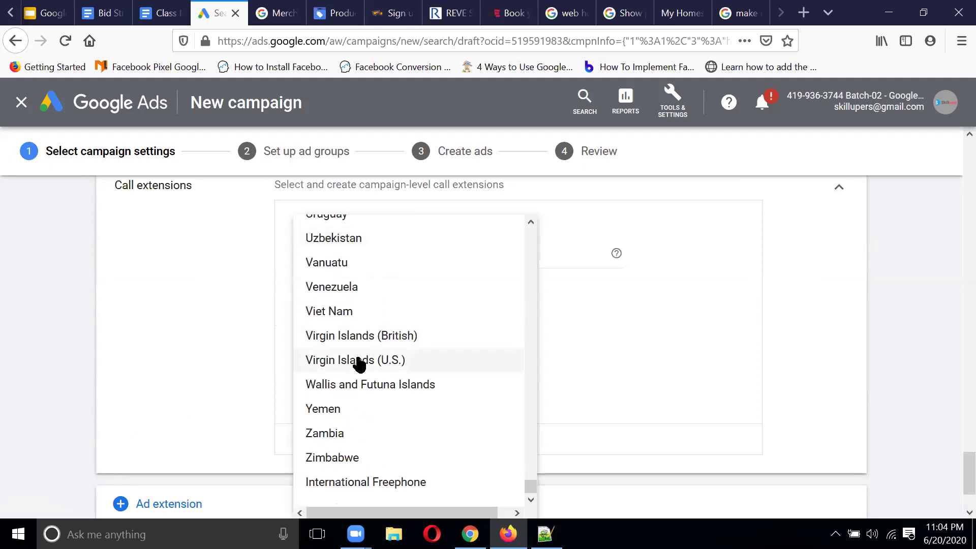
scroll(409, 341, up, 15)
scroll(412, 341, up, 20)
scroll(411, 333, up, 20)
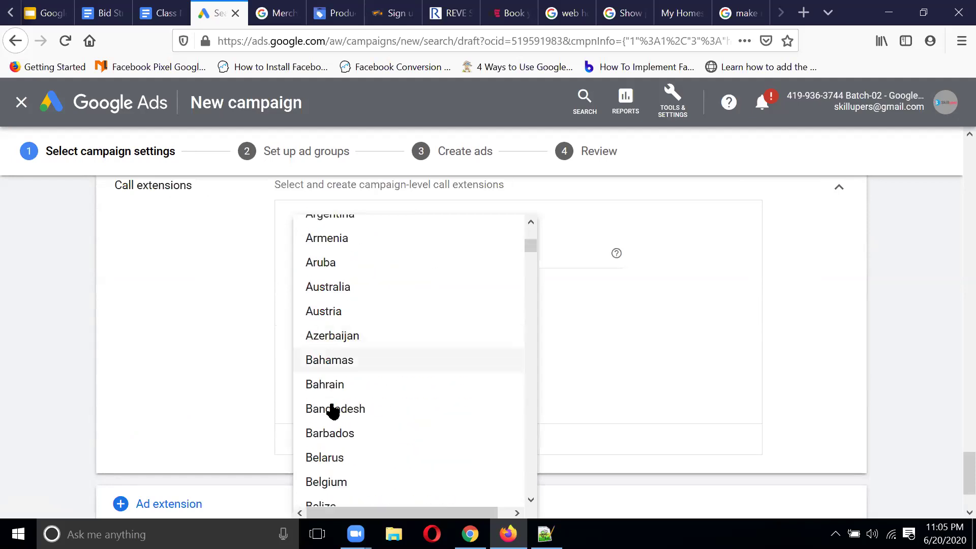
click(333, 410)
click(504, 254)
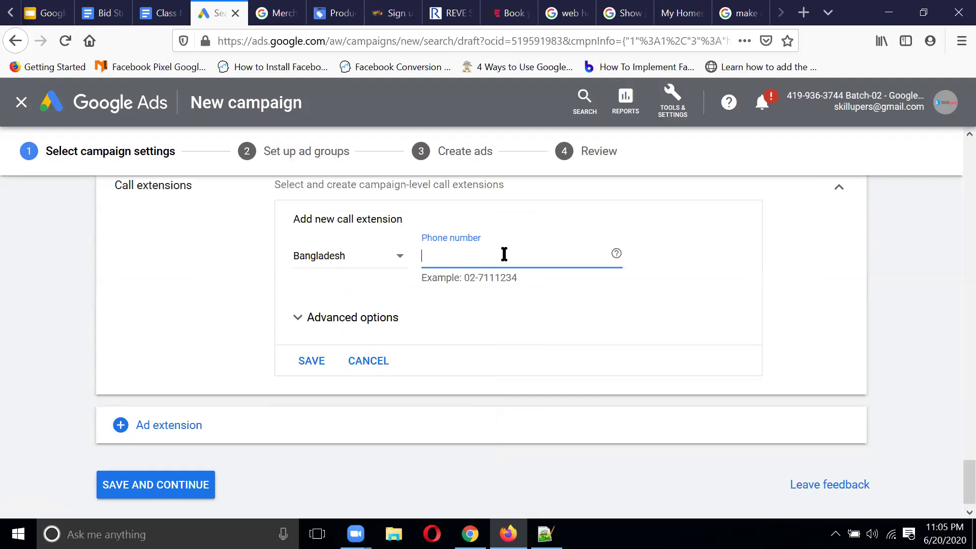
click(317, 362)
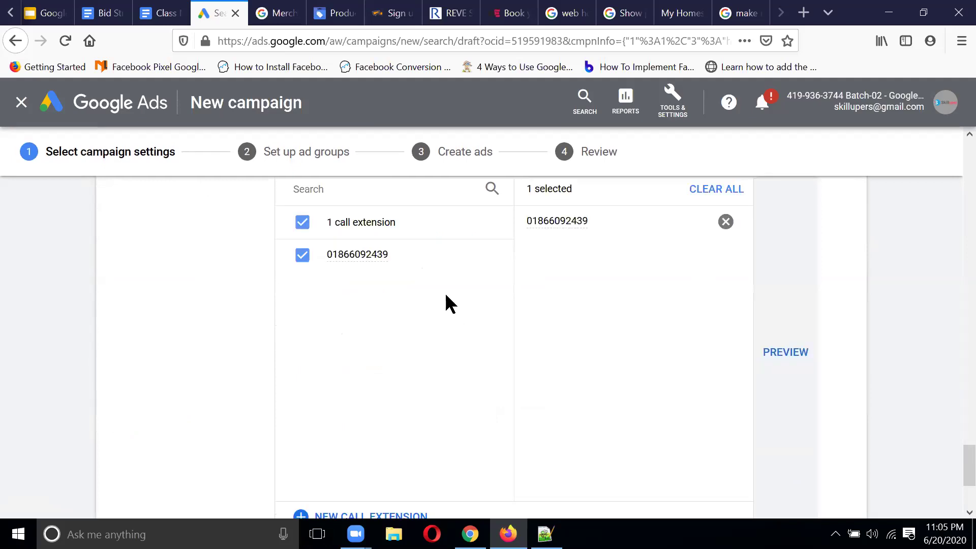
scroll(447, 304, down, 3)
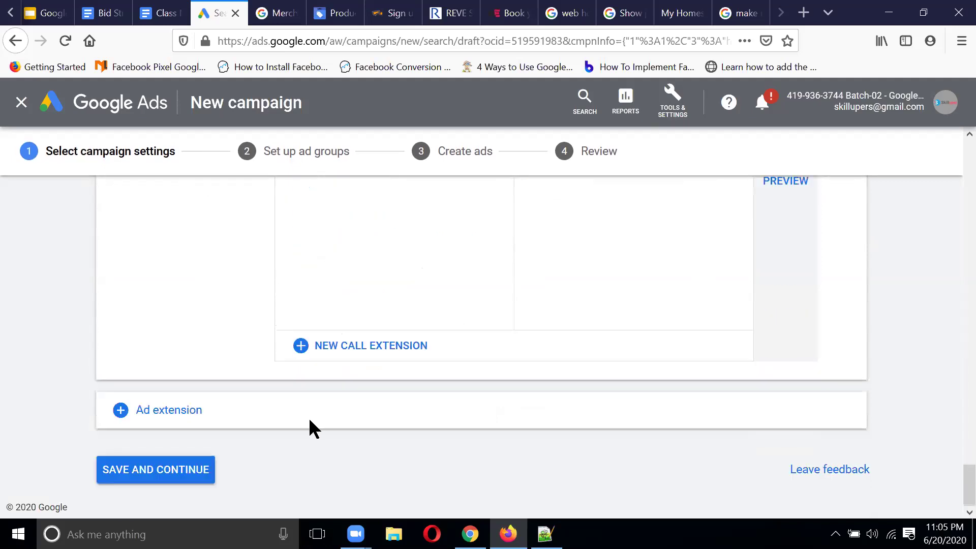
Step: Change the all-days ad schedule end time from 02:00 to 10:00
click(179, 470)
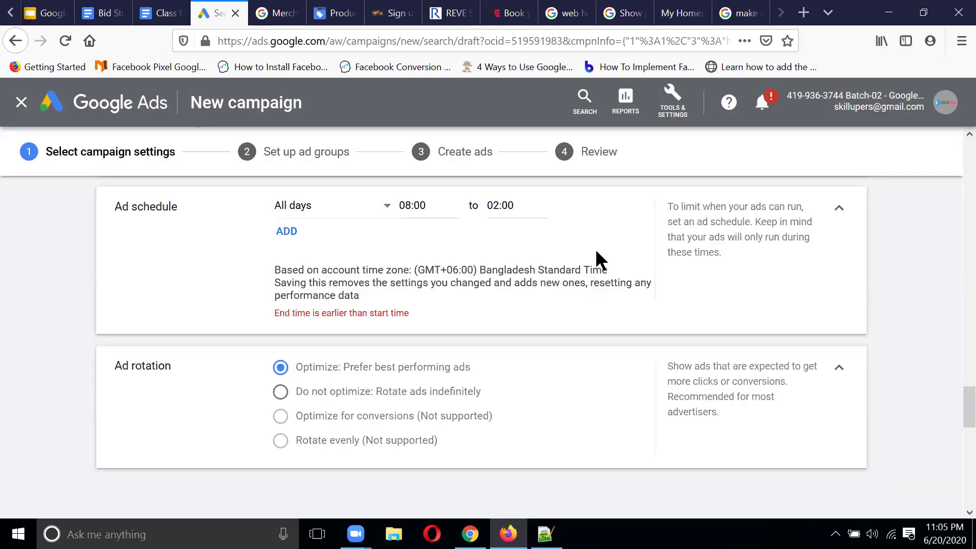
scroll(595, 248, up, 1)
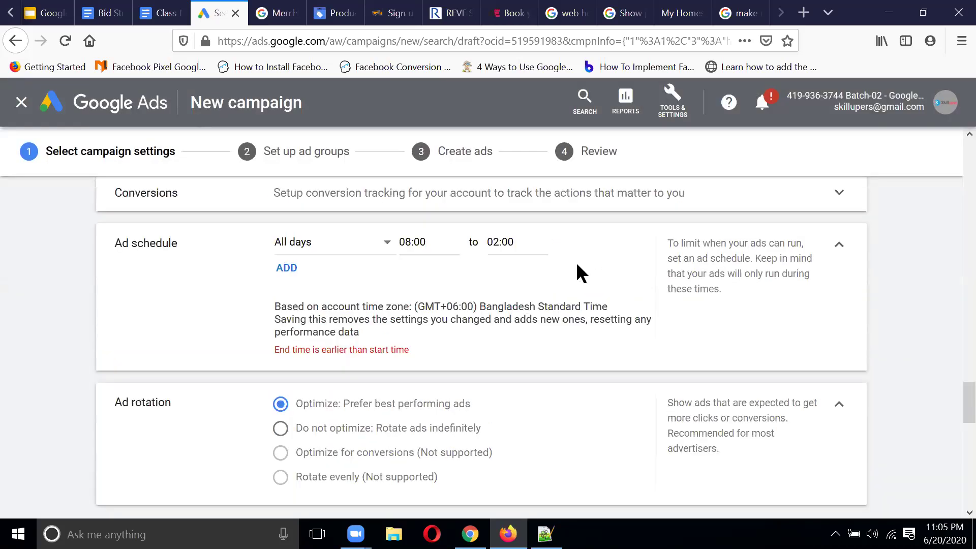
click(520, 243)
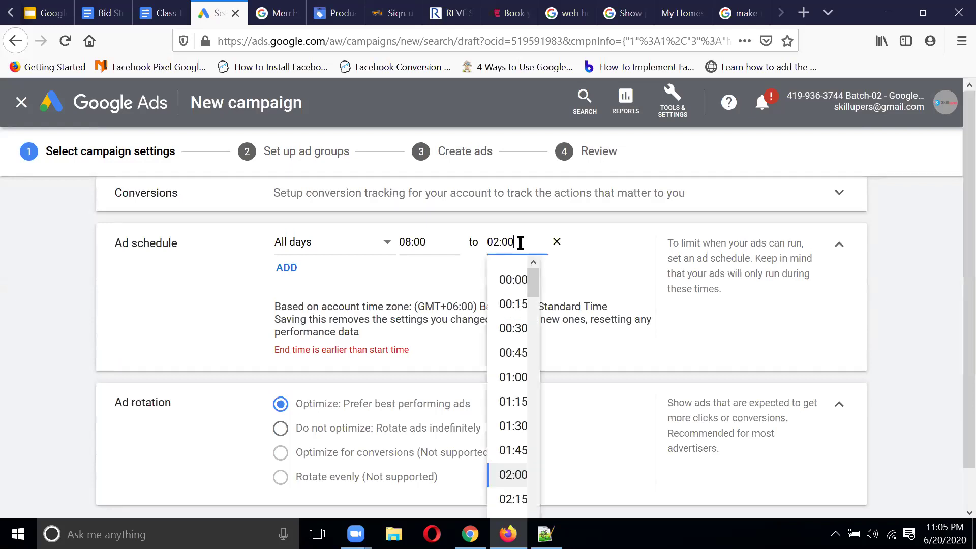
scroll(503, 371, down, 6)
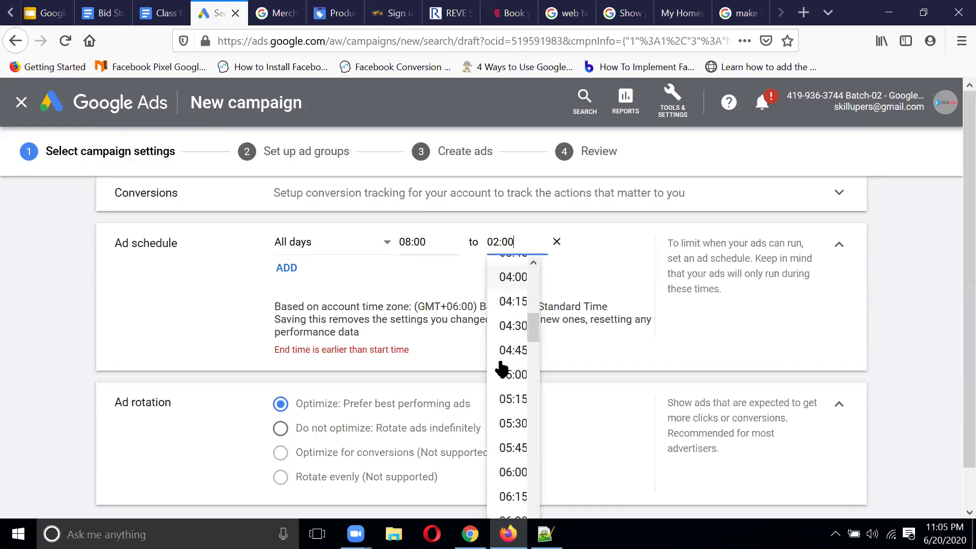
scroll(509, 422, down, 5)
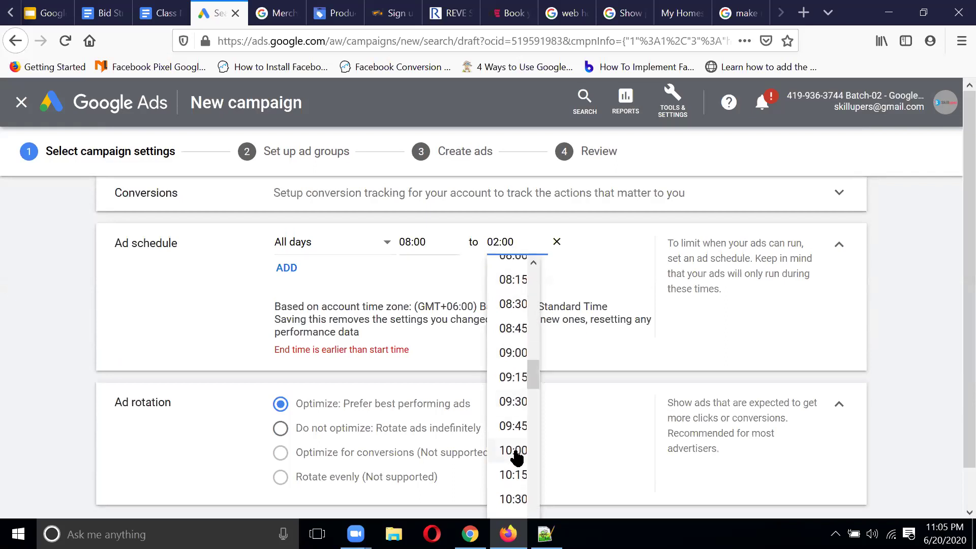
click(517, 450)
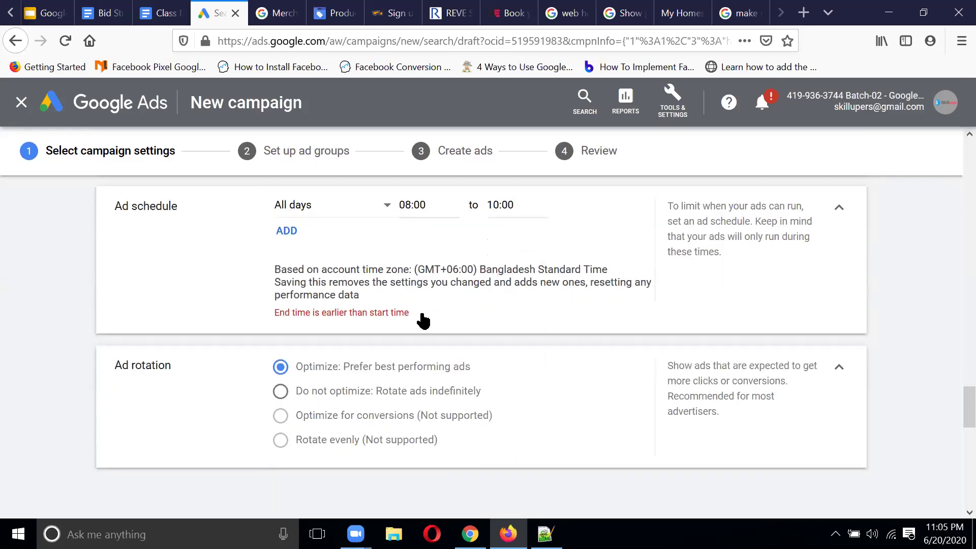
scroll(420, 313, down, 6)
scroll(423, 321, down, 6)
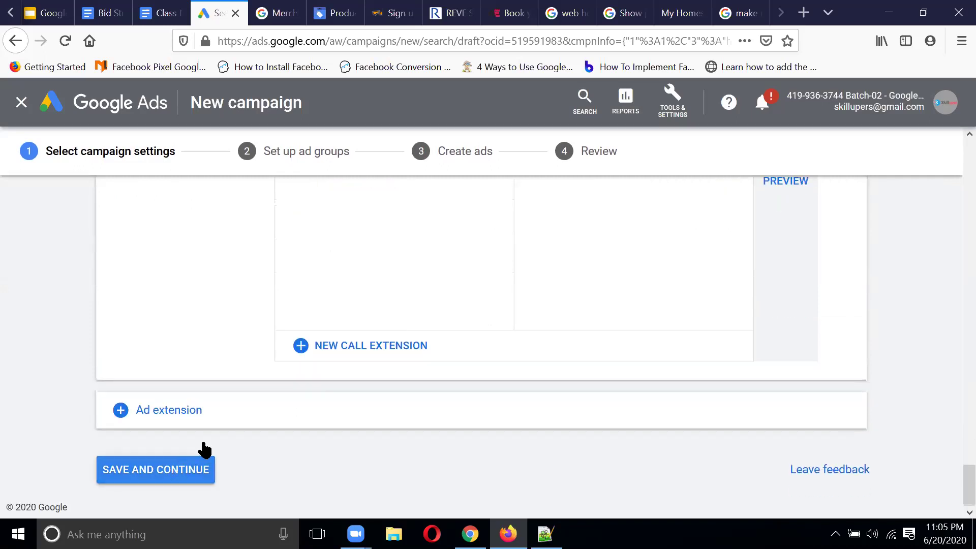
Step: Save the campaign settings, then view the ad group types on the Set up ad groups step
click(181, 470)
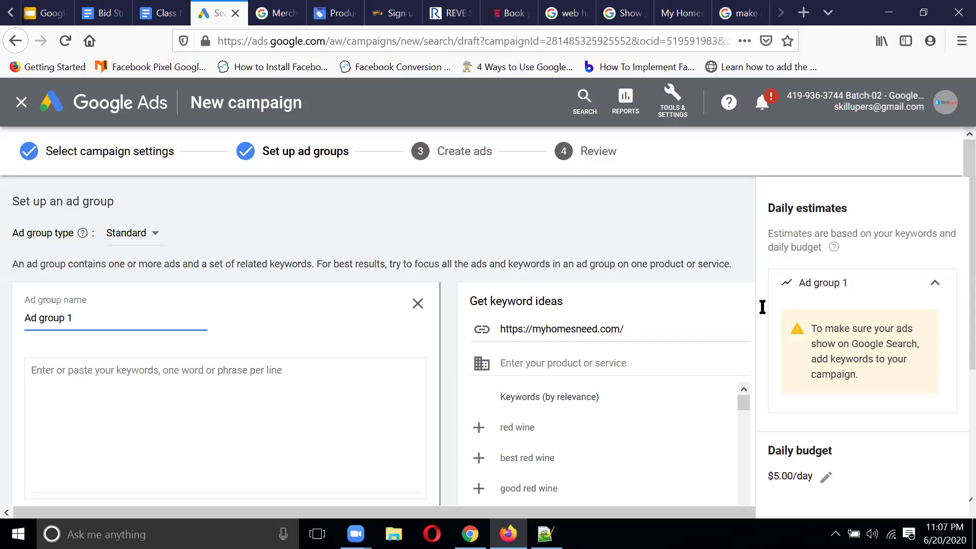
click(157, 236)
click(267, 230)
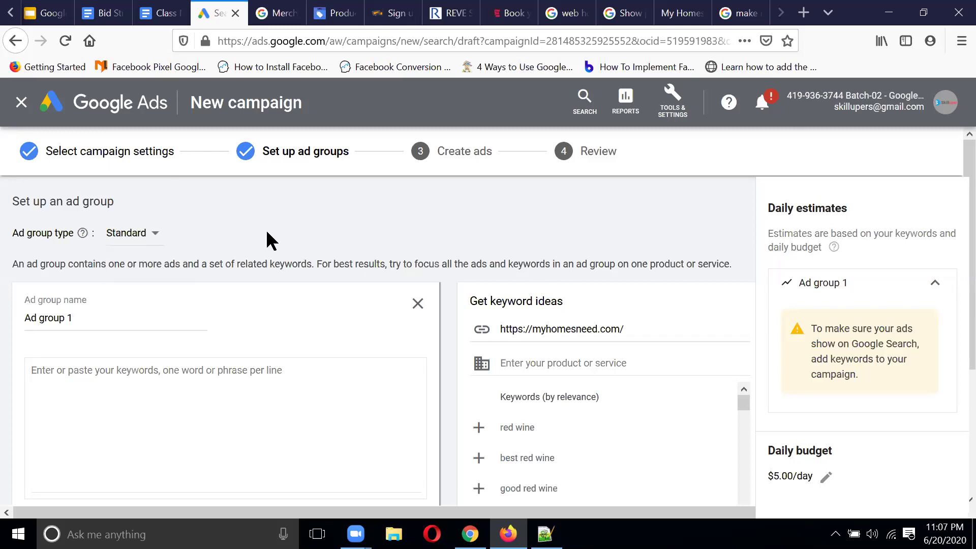
click(155, 237)
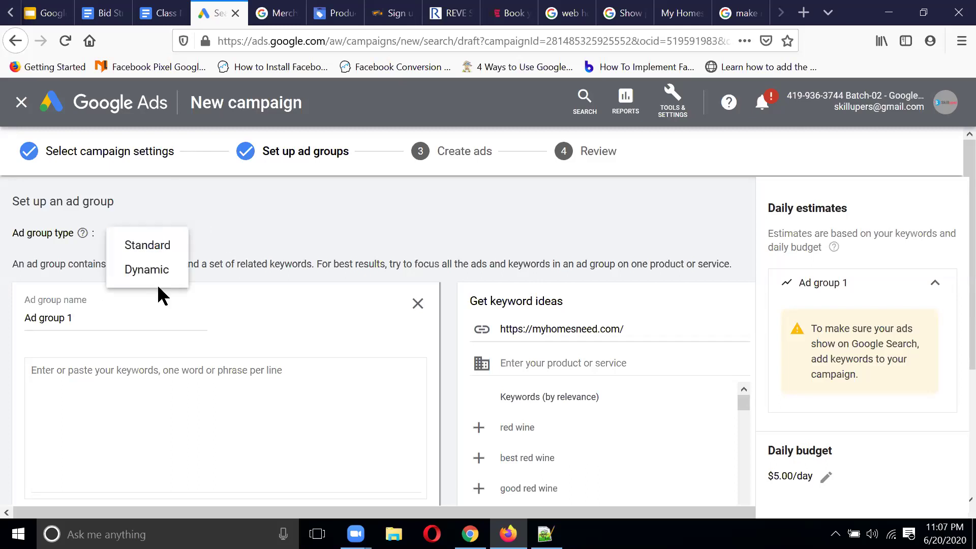
click(310, 201)
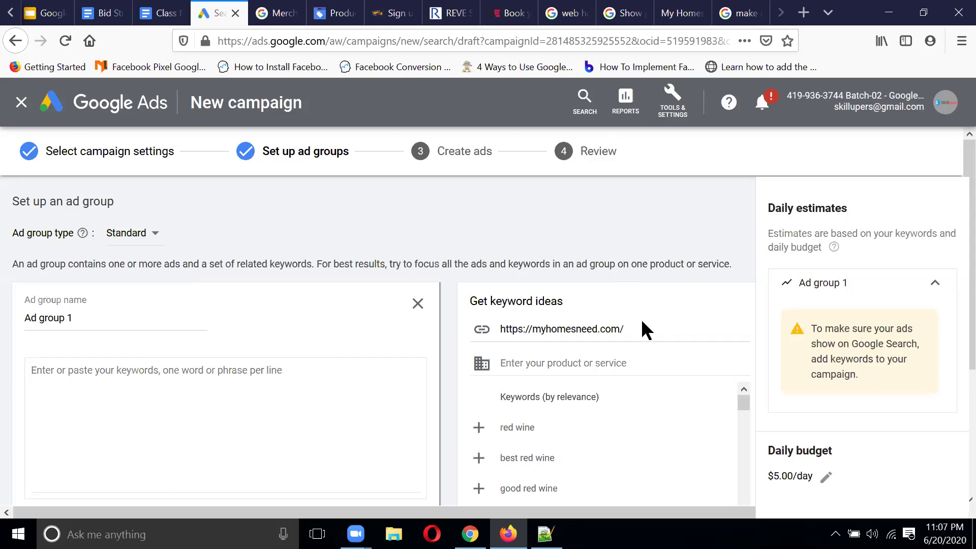
drag(641, 326, 416, 330)
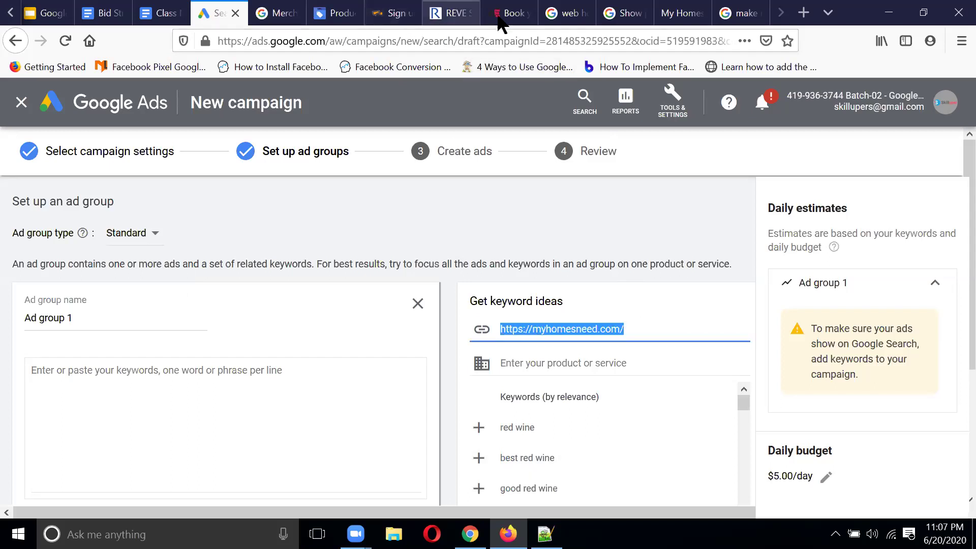
click(689, 11)
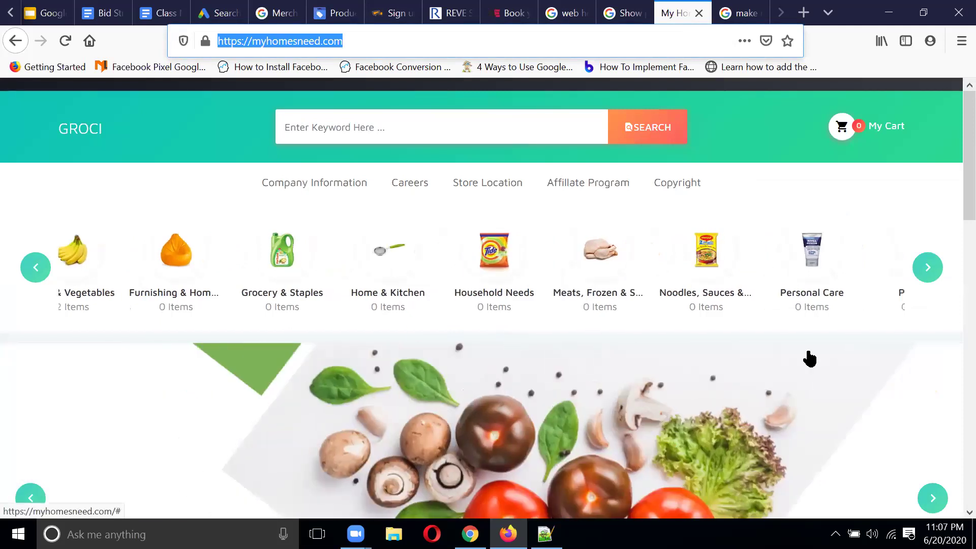
Step: Open myhomesneed.com's Fruits & Vegetables category page and select its web address
click(928, 269)
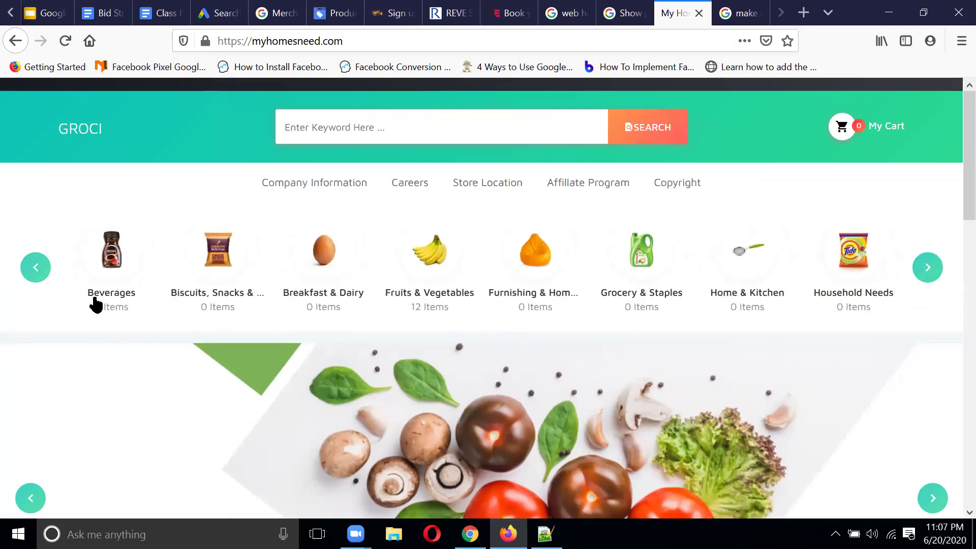
click(437, 273)
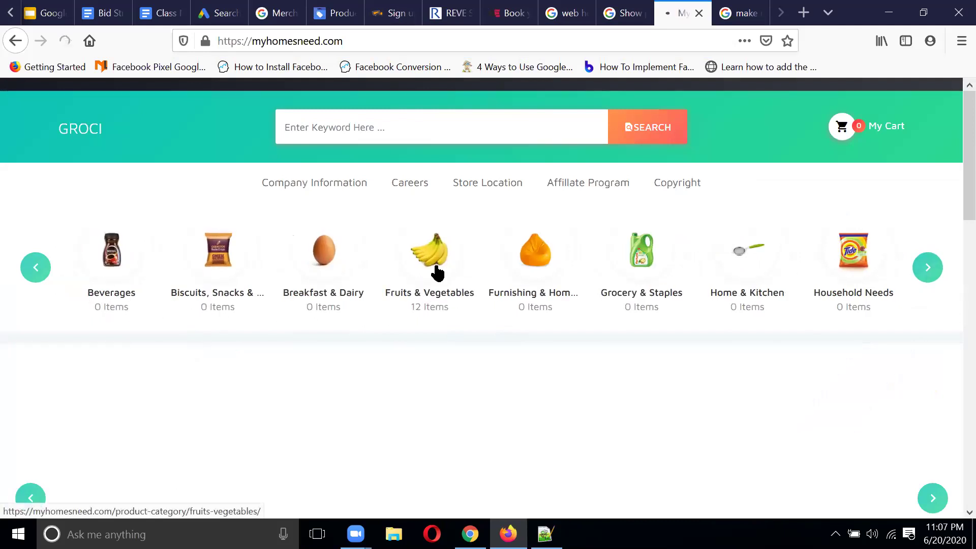
click(539, 33)
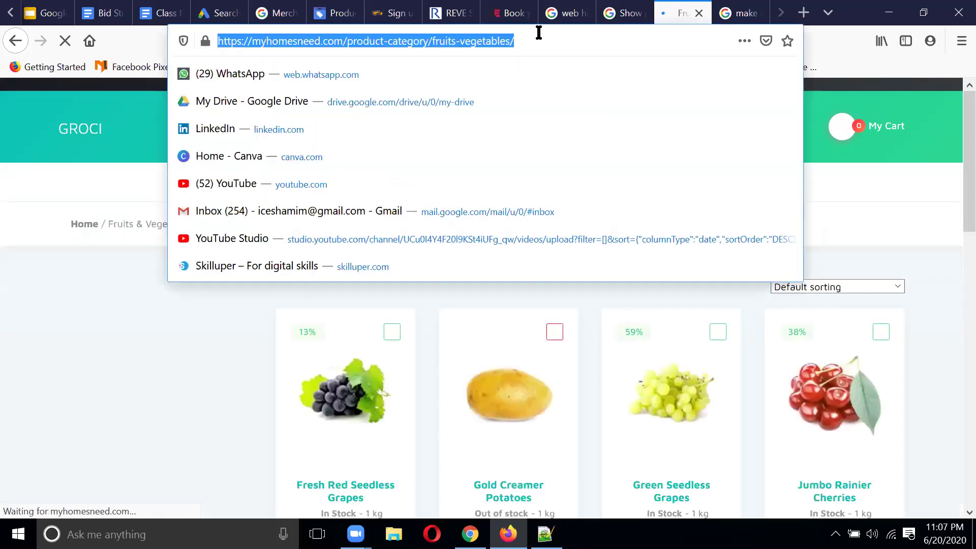
Step: Back in Google Ads, select the ad group name 'Ad group 1' for replacing
click(220, 12)
click(129, 318)
key(ctrl+a)
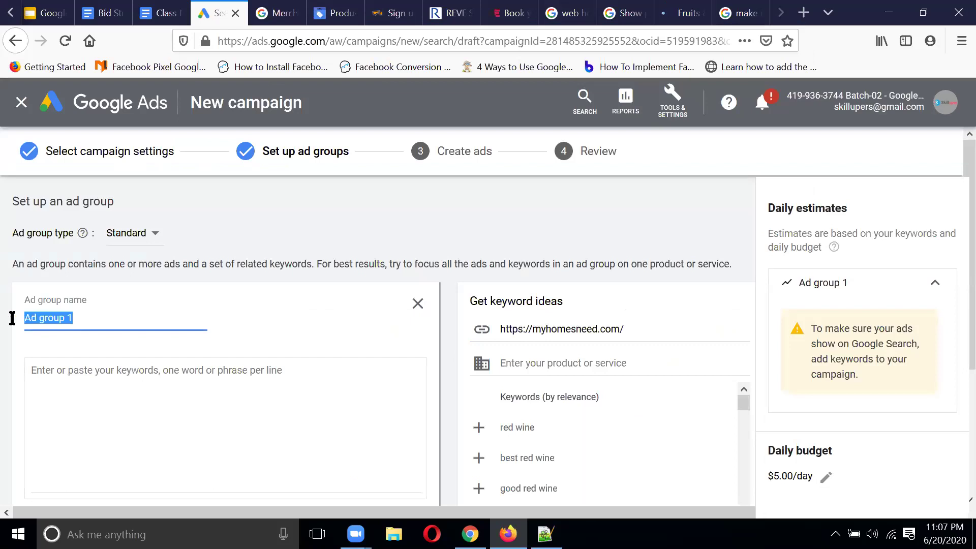
Step: Rename the ad group 'Fruits and veg' and paste the category URL into Get keyword ideas
text(Fruits and veg)
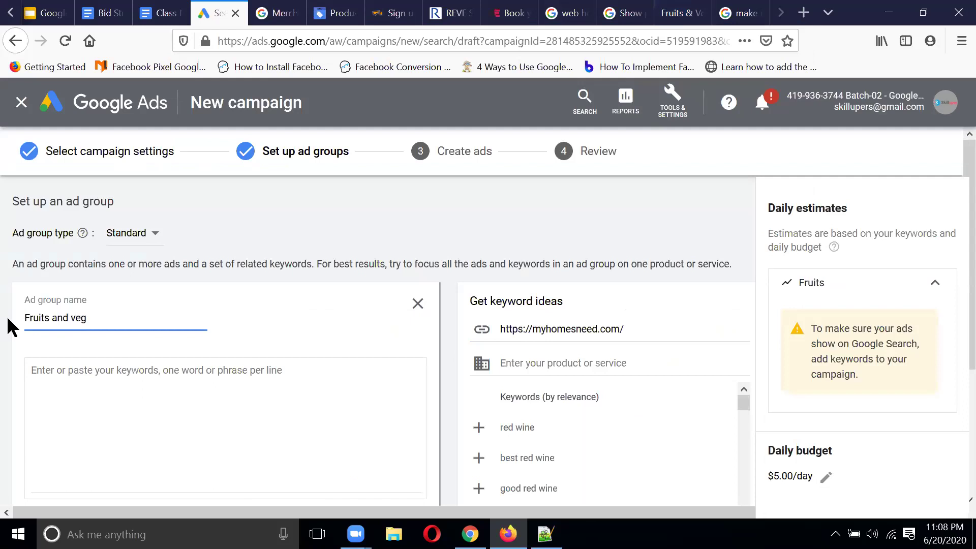
drag(630, 329, 375, 328)
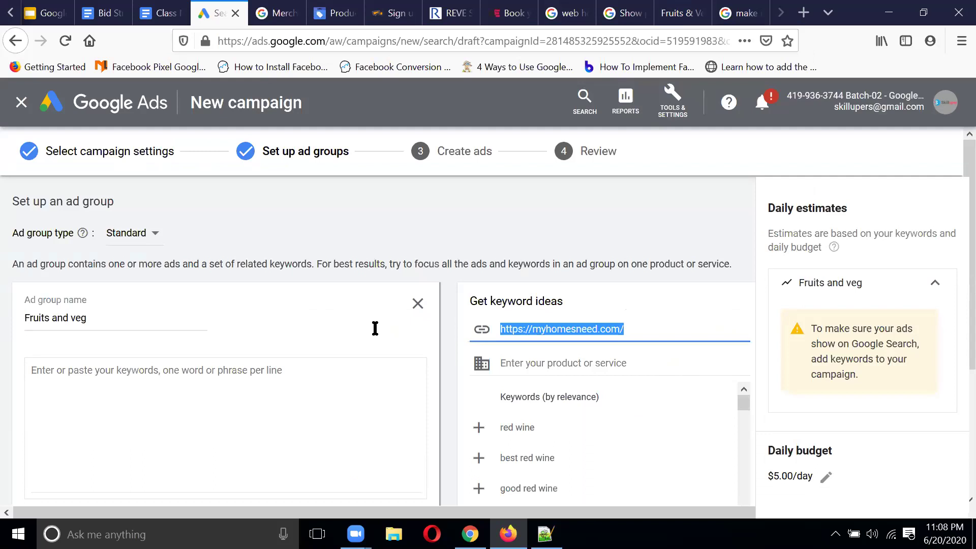
key(ctrl+v)
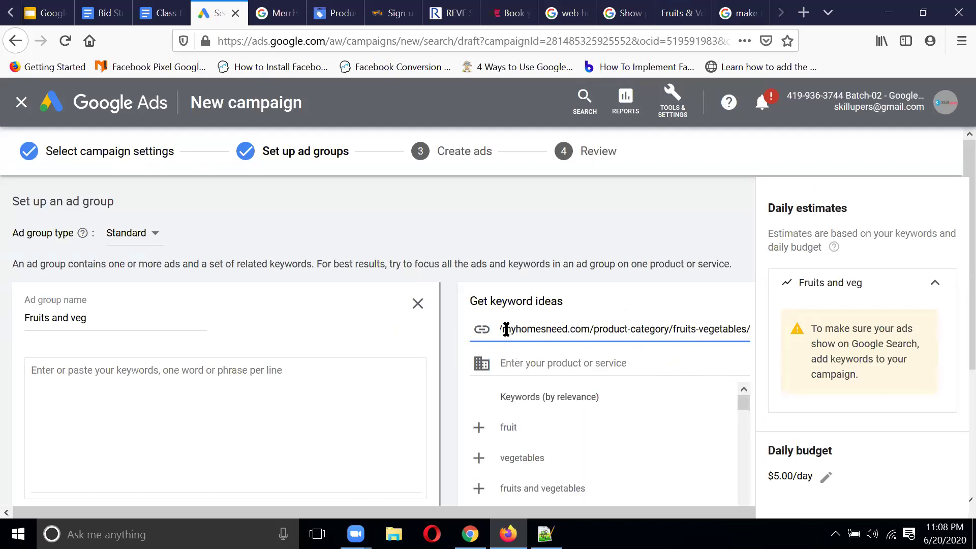
drag(503, 329, 768, 338)
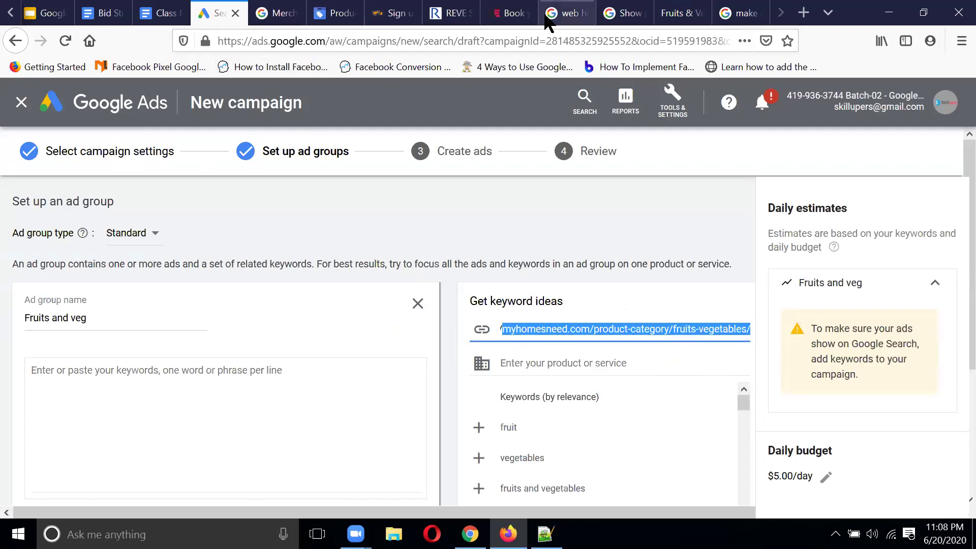
click(679, 14)
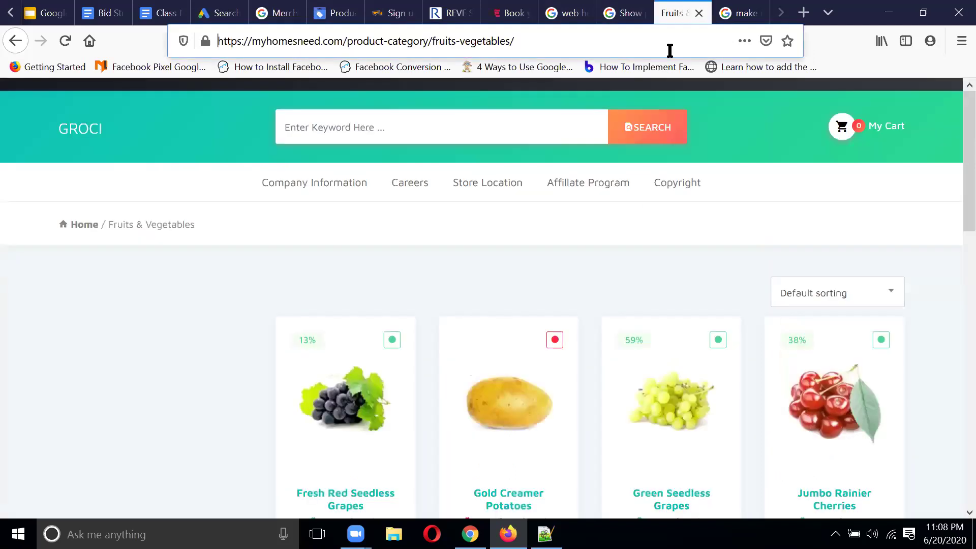
Step: Scroll the Fruits & Vegetables products, copy the page URL, and return to the keyword ideas
scroll(648, 273, down, 12)
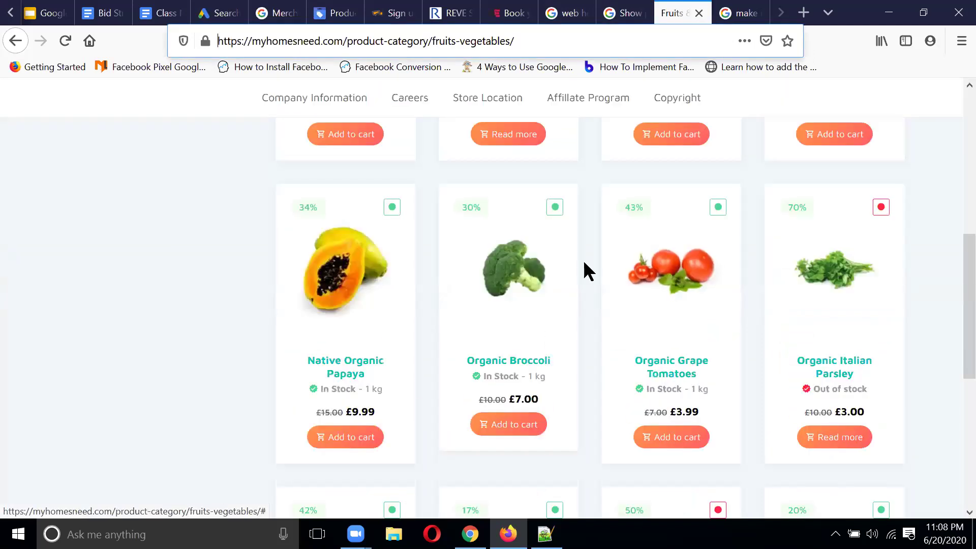
scroll(691, 251, up, 12)
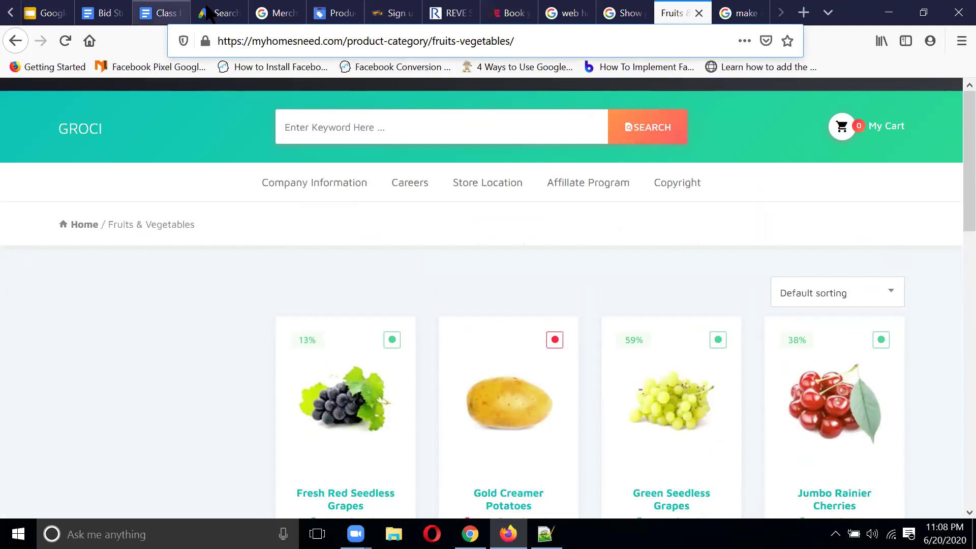
click(348, 42)
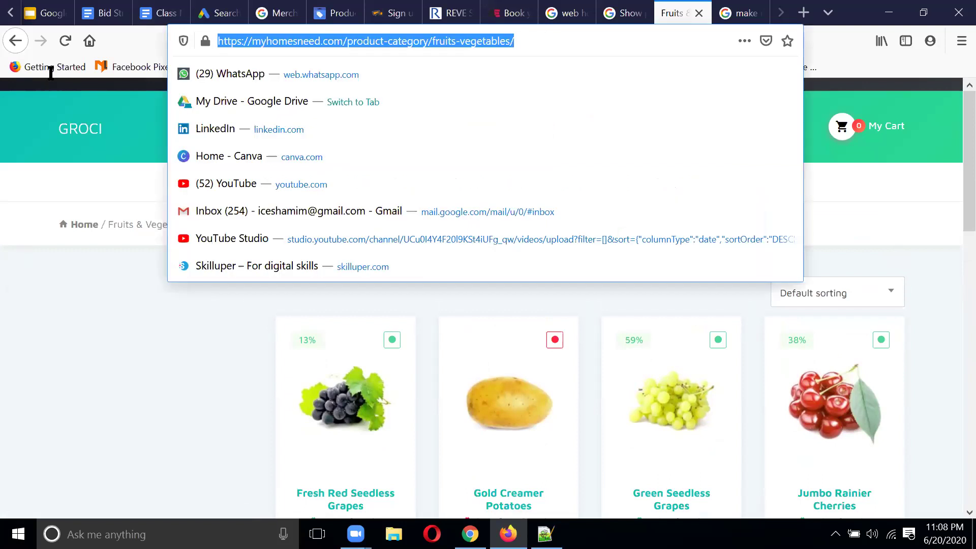
click(524, 49)
drag(553, 37, 124, 54)
key(ctrl+c)
click(218, 13)
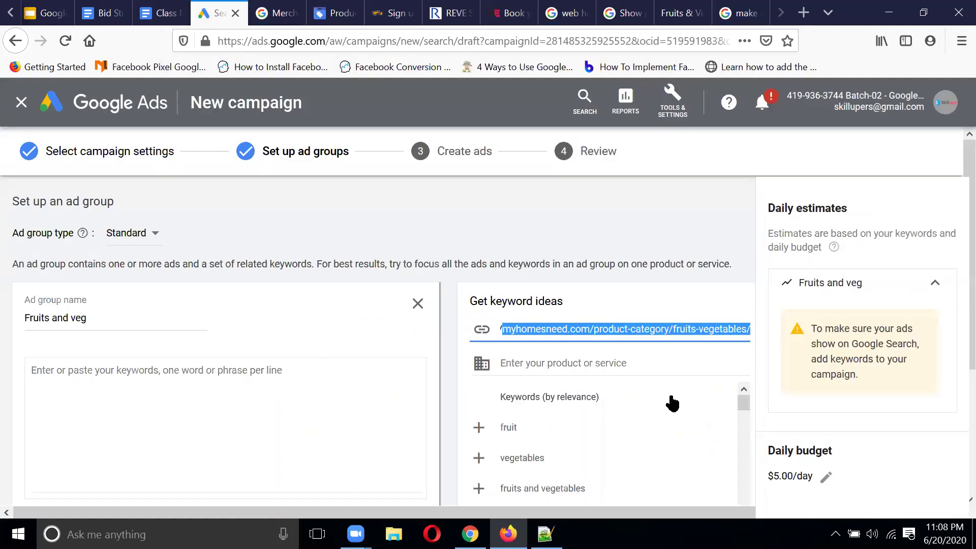
scroll(673, 403, down, 3)
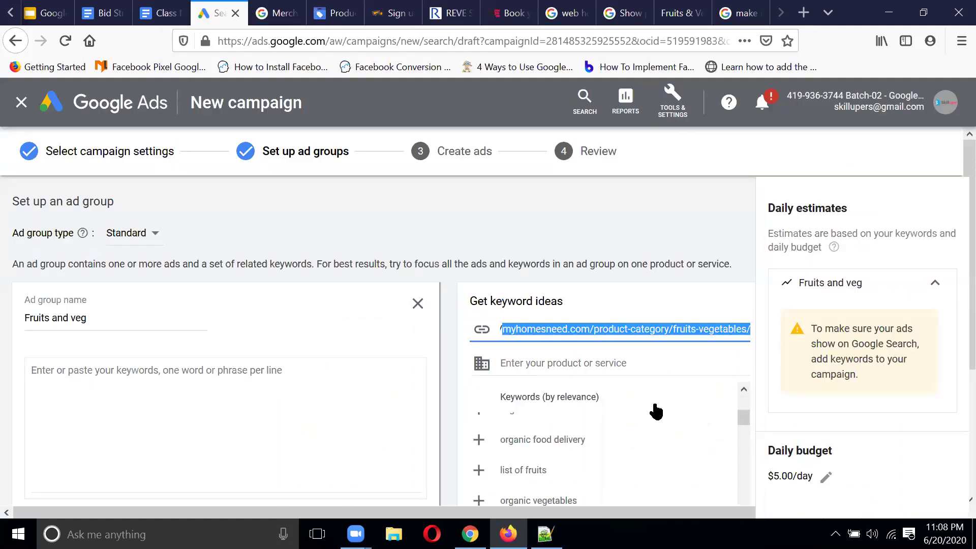
Step: Add organic food delivery, organic vegetables and vegetable storage from the keyword ideas list
click(552, 451)
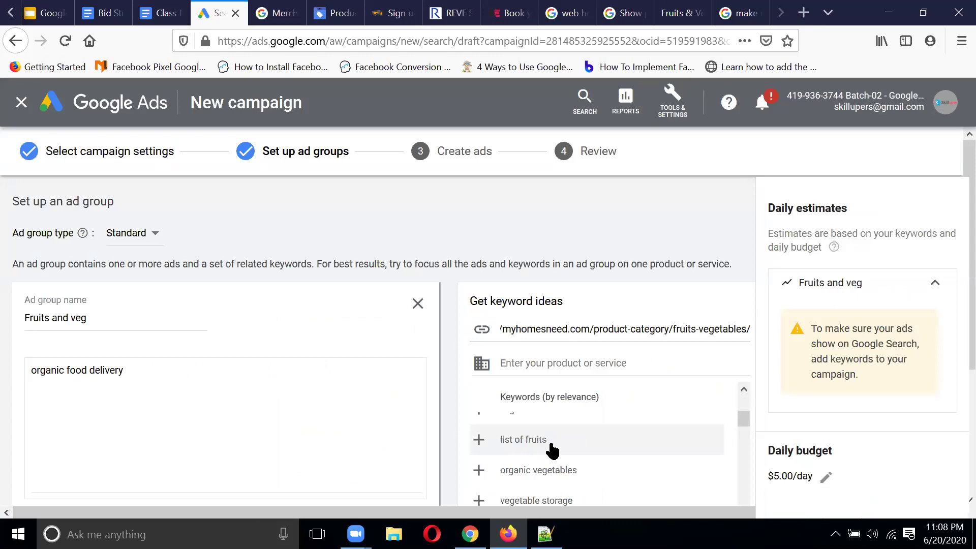
click(563, 482)
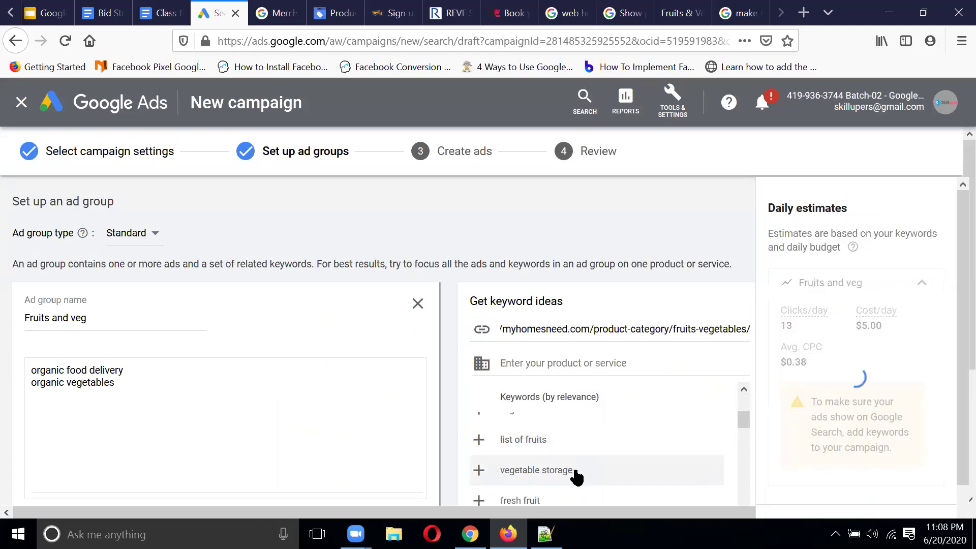
click(576, 476)
drag(145, 397, 11, 368)
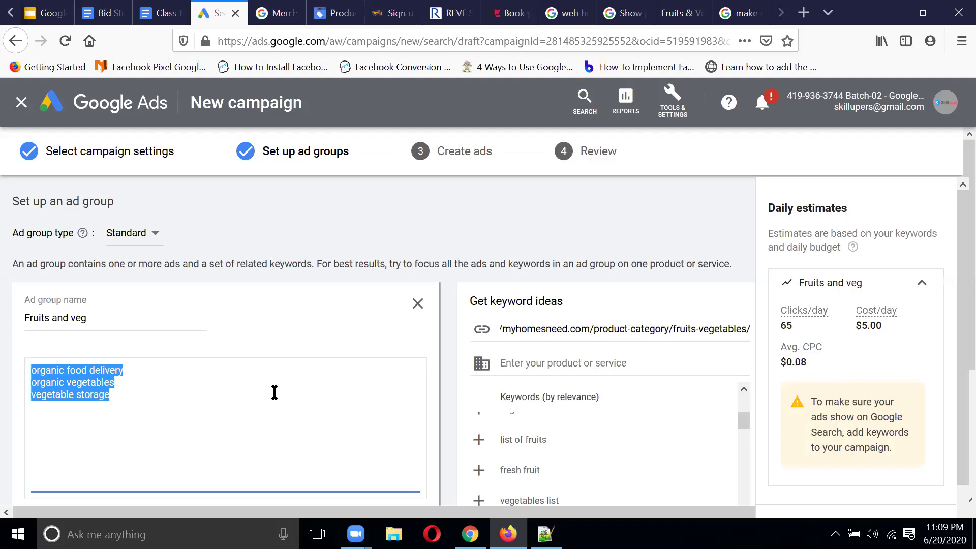
scroll(275, 392, down, 2)
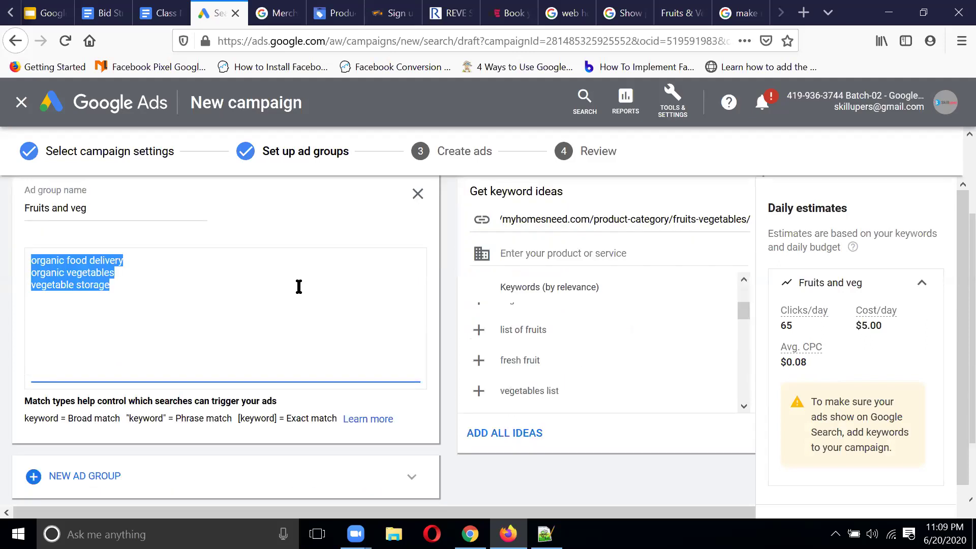
Step: Check the three keywords, then save the ad group and continue to Create ads
click(148, 281)
drag(148, 280, 22, 258)
scroll(315, 294, down, 2)
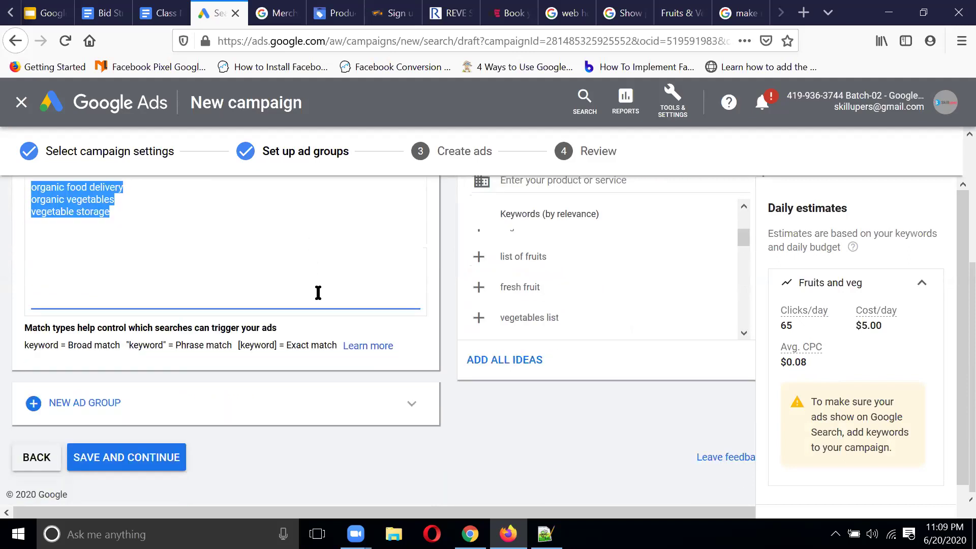
scroll(318, 293, up, 4)
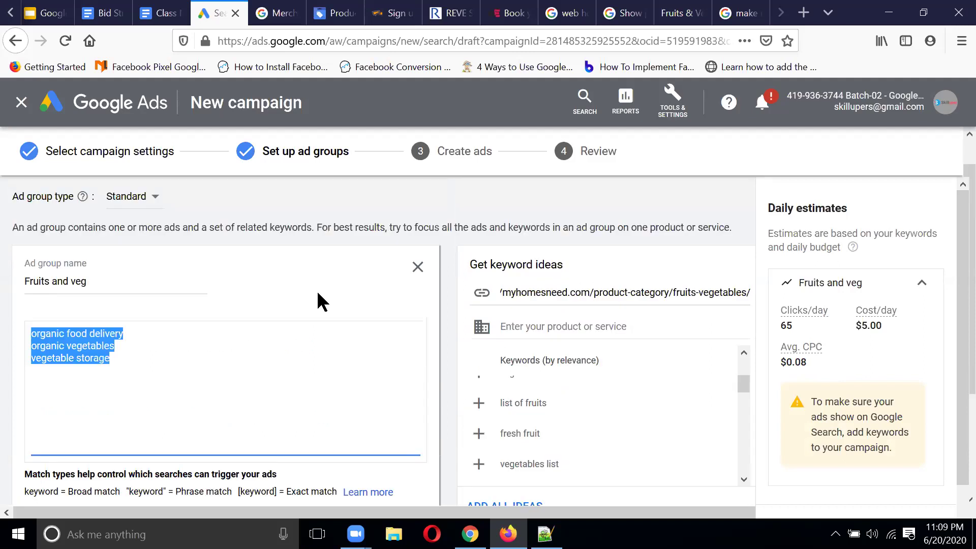
scroll(319, 293, down, 4)
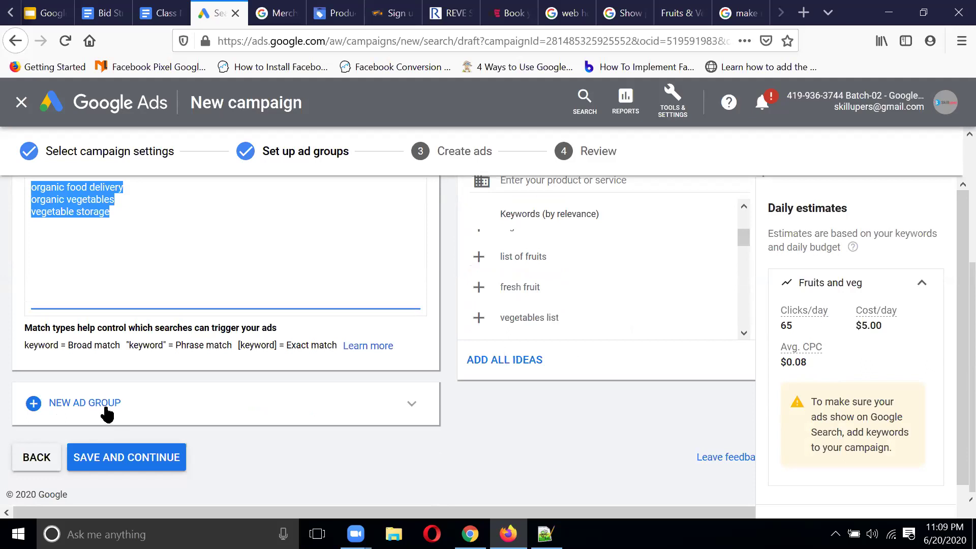
click(133, 459)
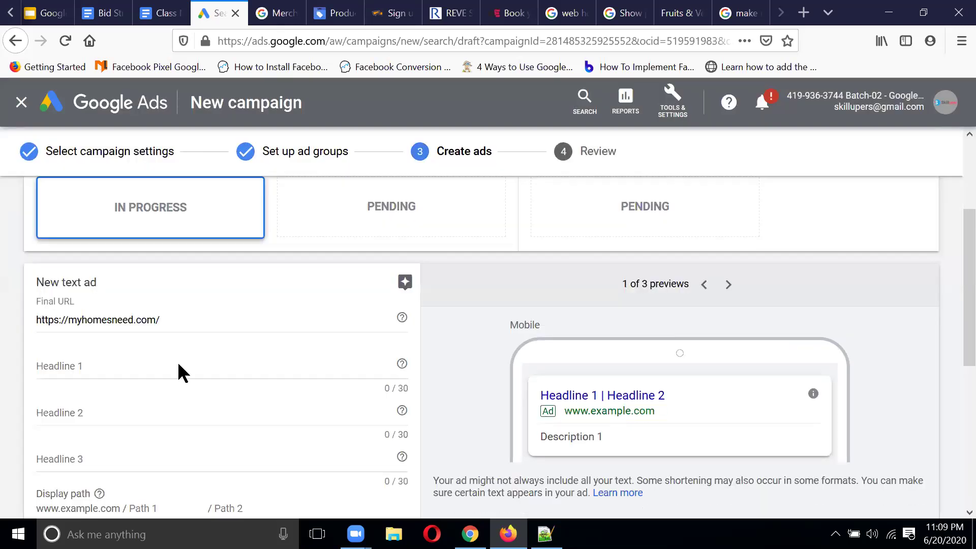
Step: Look over the New text ad form and put the cursor in Headline 1
scroll(230, 355, down, 2)
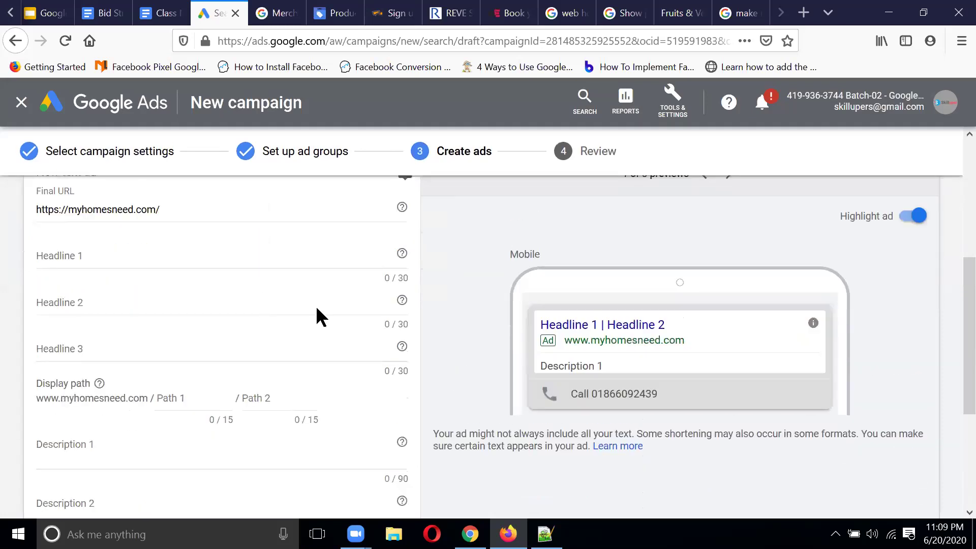
scroll(316, 306, down, 2)
scroll(315, 307, down, 2)
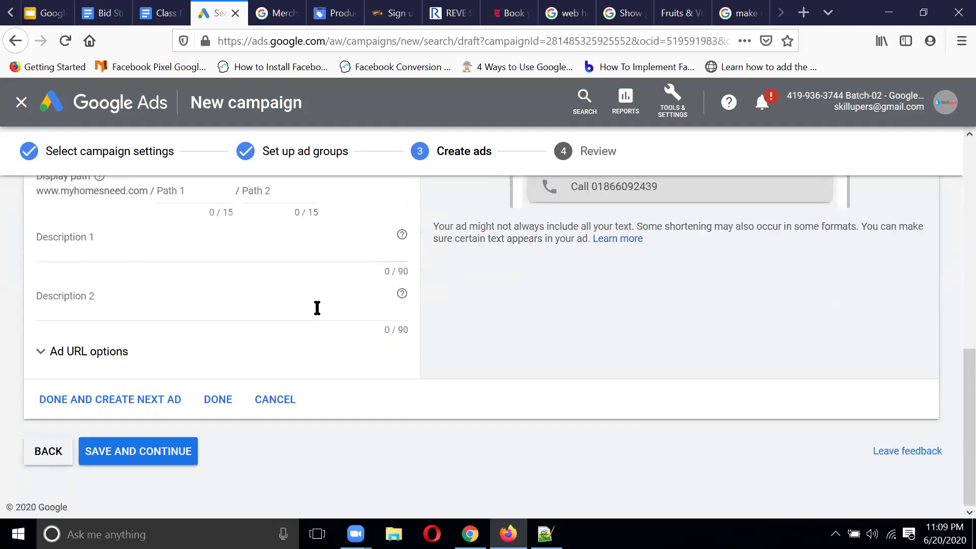
scroll(317, 308, up, 5)
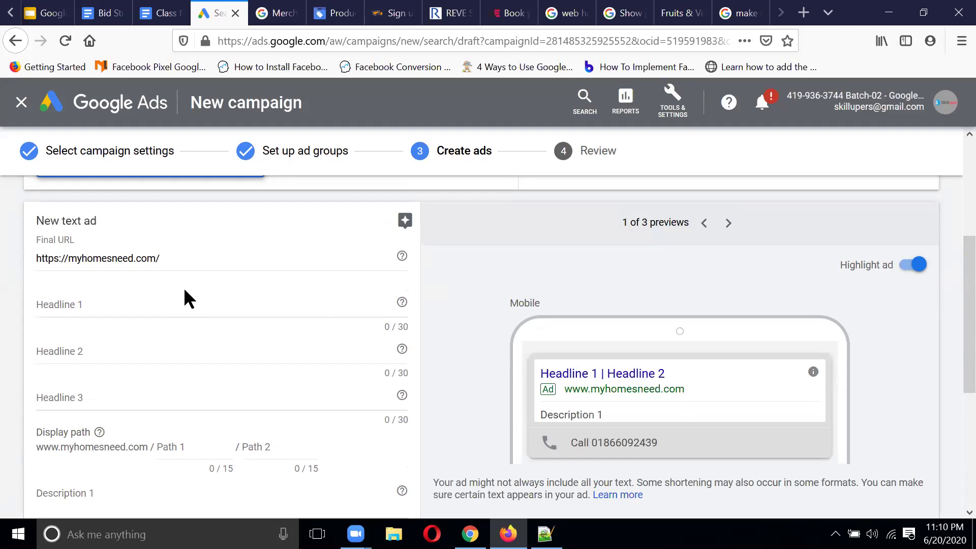
scroll(185, 286, down, 1)
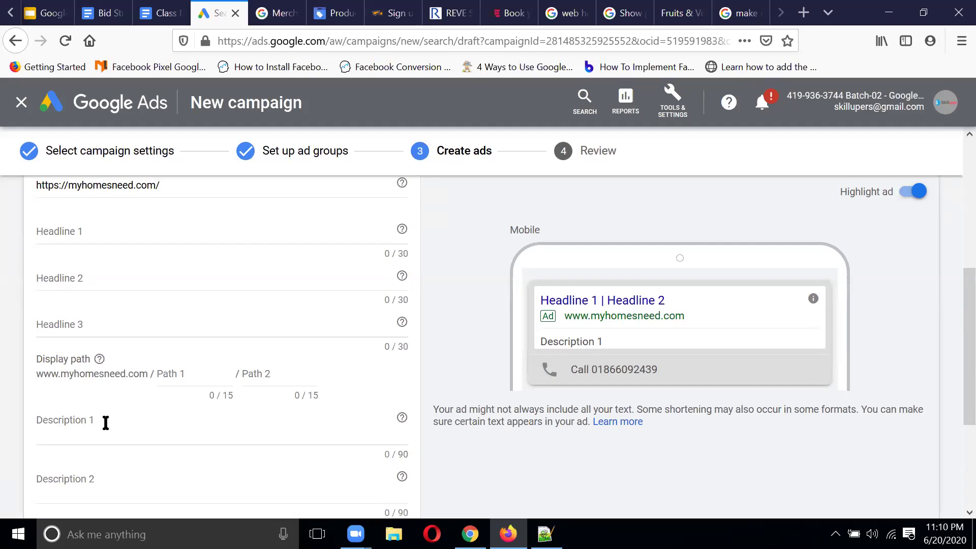
click(116, 244)
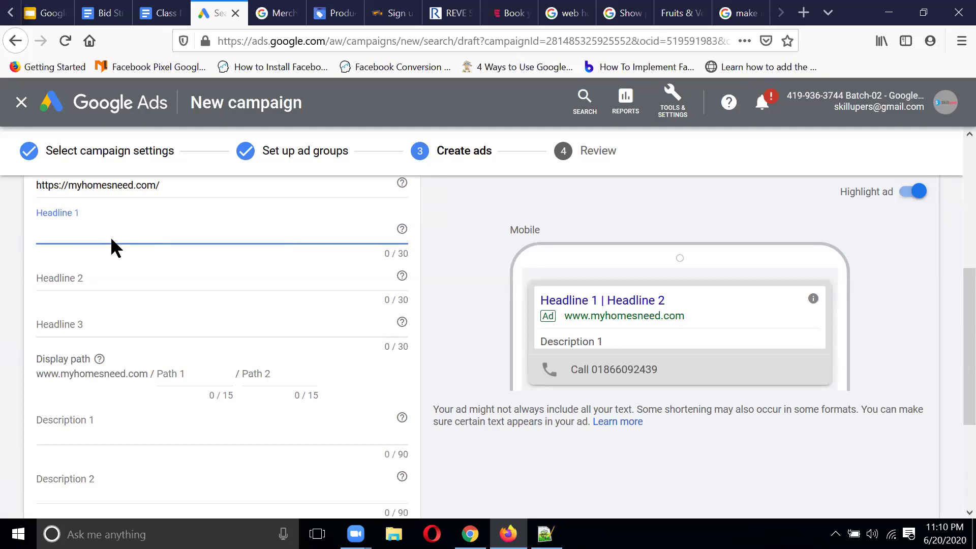
Step: Enter 'Organic food neer you' as Headline 1
text(Organic)
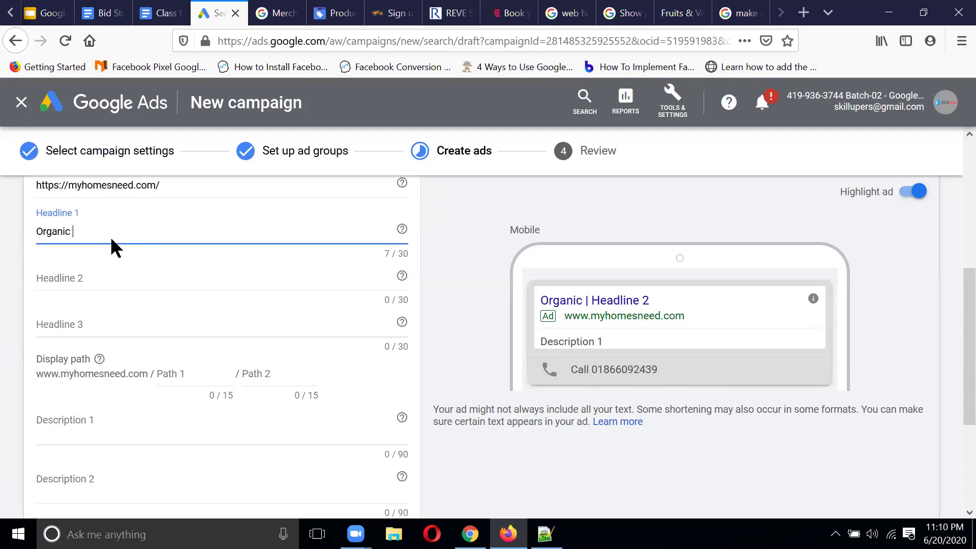
text(foo)
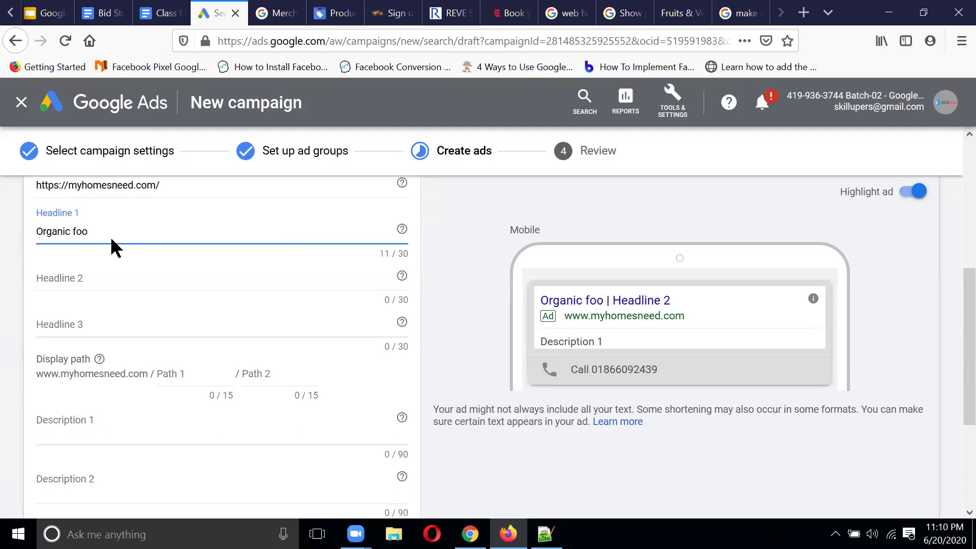
text(d neer you)
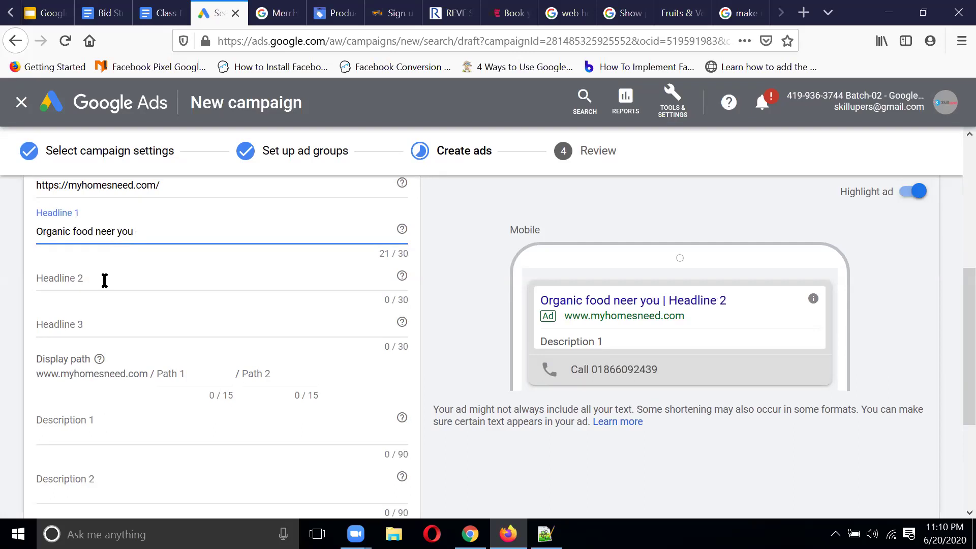
Step: Enter 'Best fruits in our store' as Headline 2
click(96, 274)
text(Best)
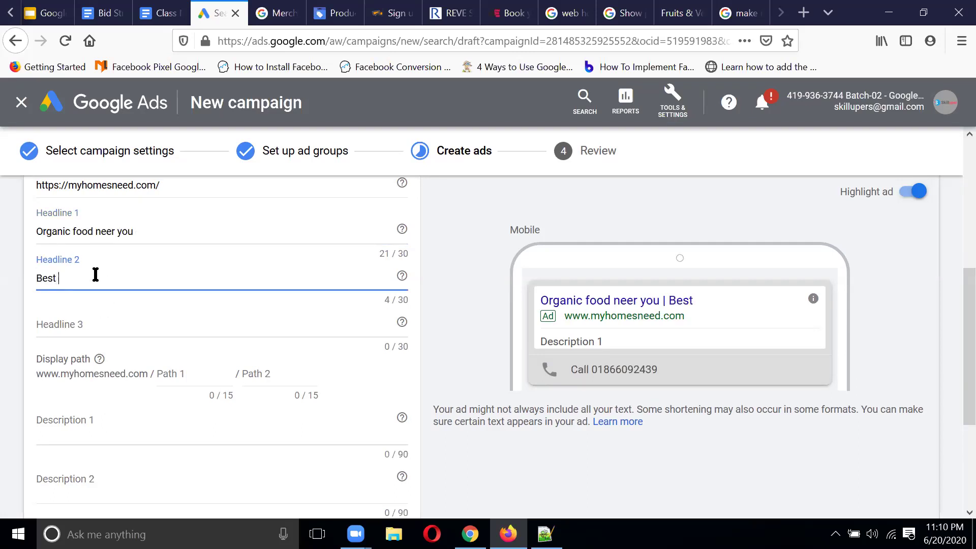
key(BackSpace)
key(BackSpace)
key(BackSpace)
key(BackSpace)
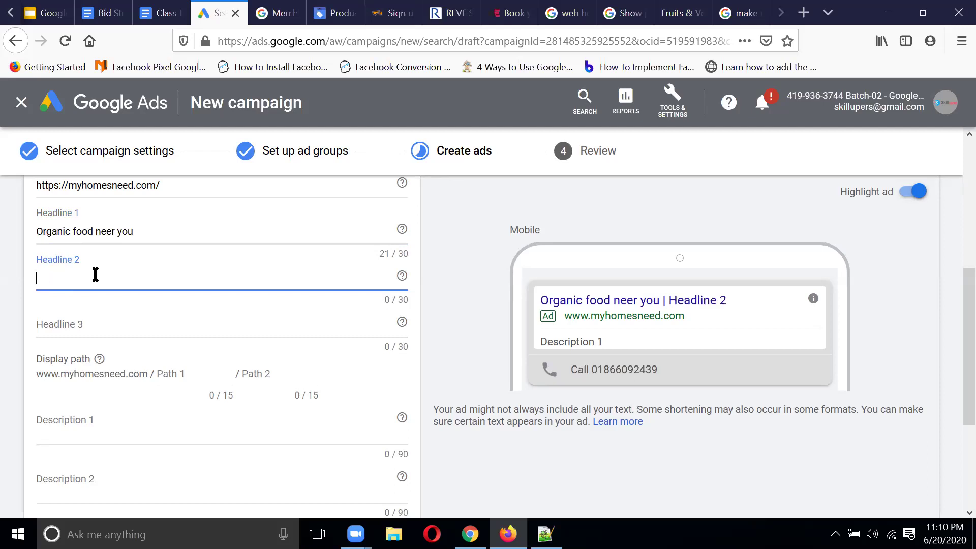
text(Best)
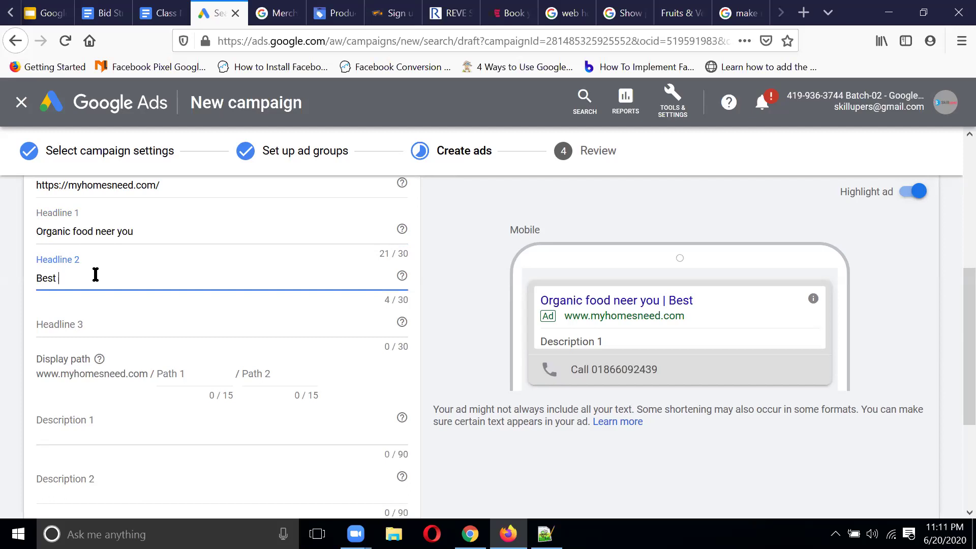
text(fruits in our store)
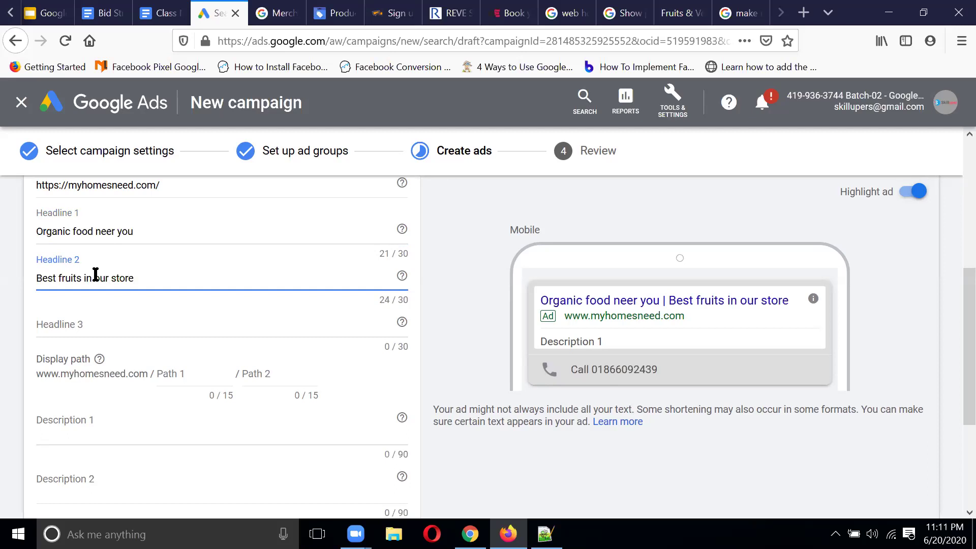
Step: Add the headline 'Order Now', set display path fruits / vegitables, and select the Final URL
click(99, 318)
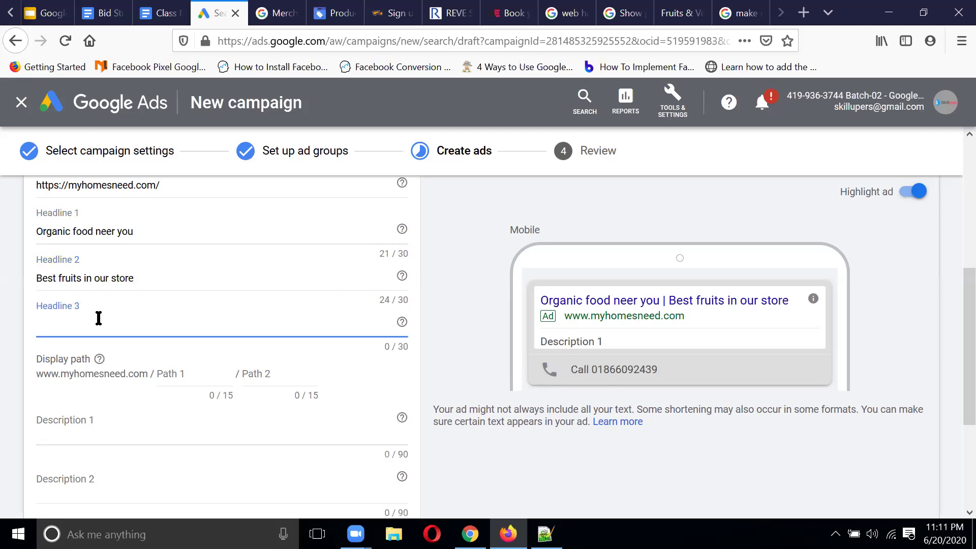
text(Order Now)
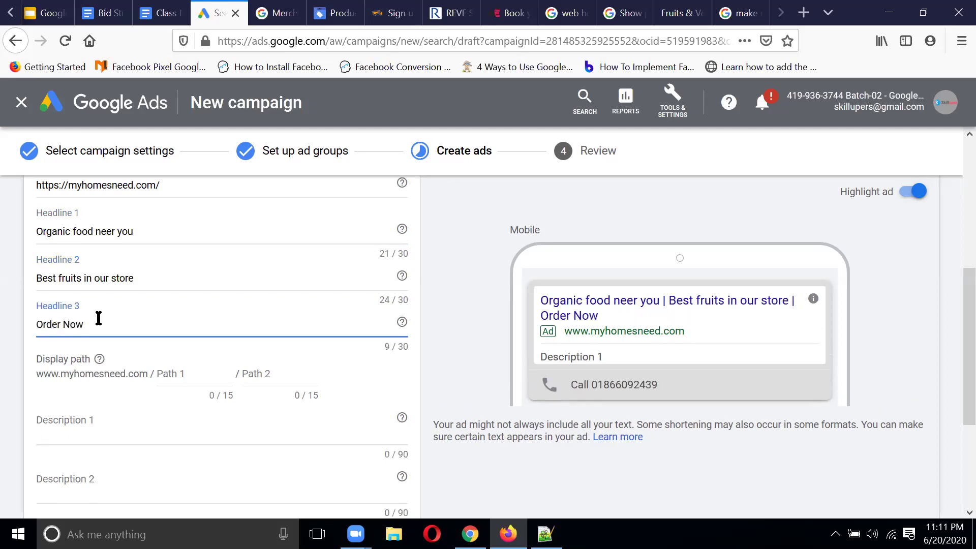
click(188, 375)
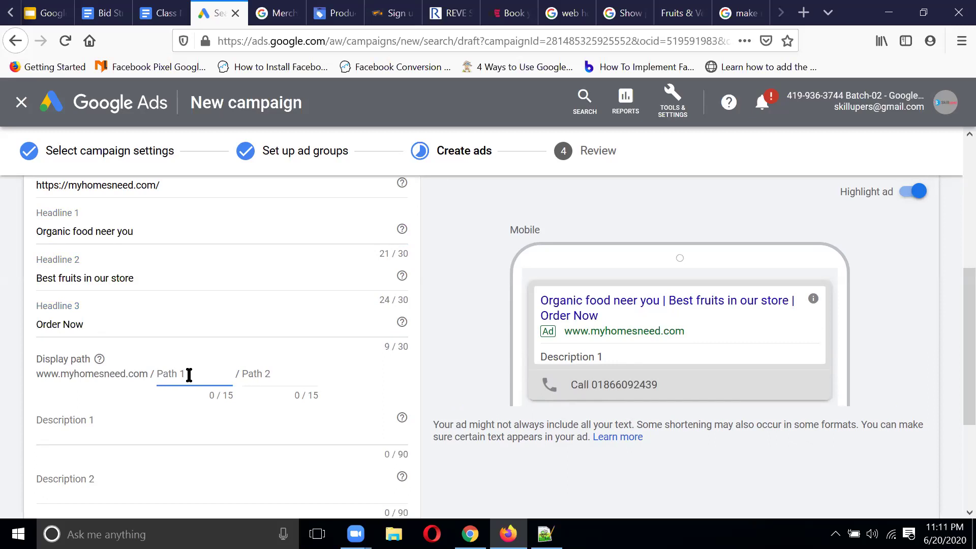
text(fruits)
click(283, 376)
text(ve)
key(BackSpace)
text(g)
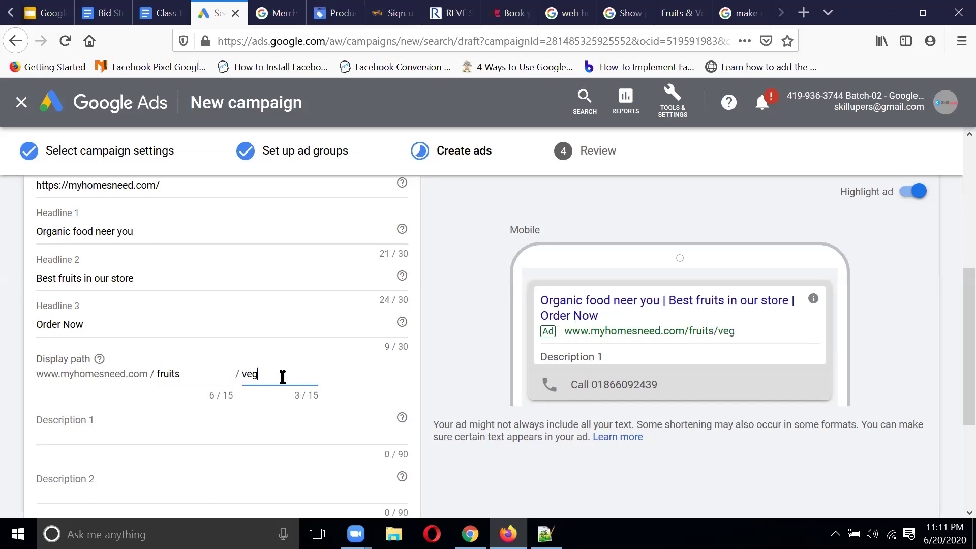
text(itables)
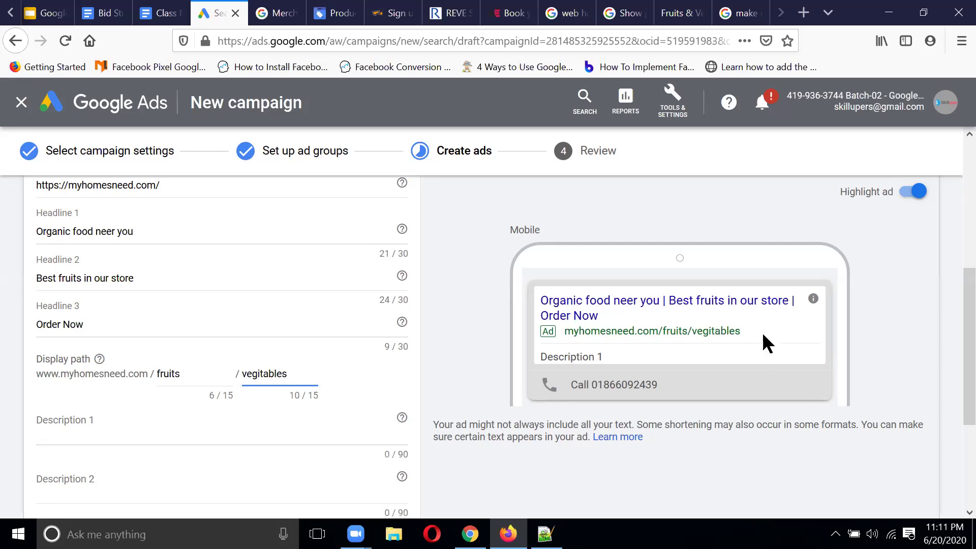
scroll(232, 304, up, 1)
drag(197, 222, 15, 222)
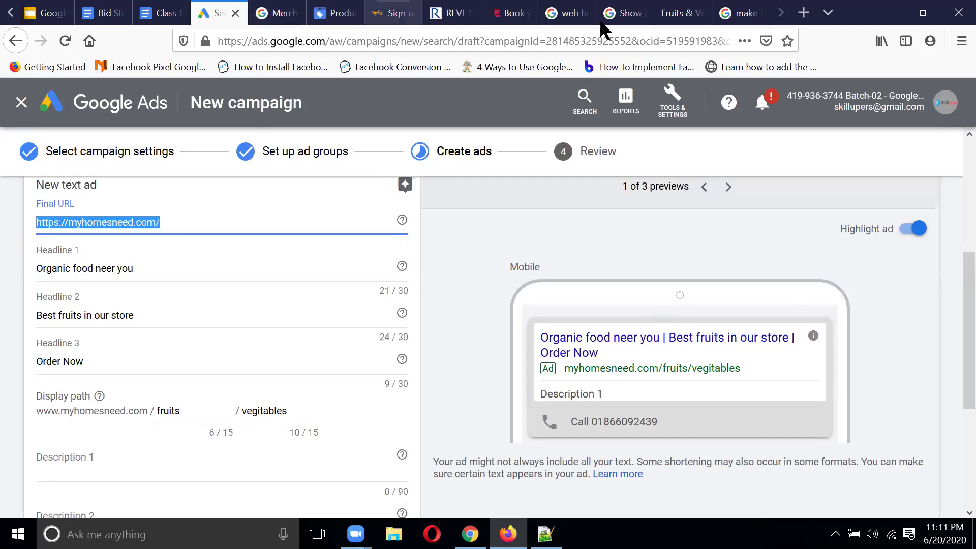
click(678, 13)
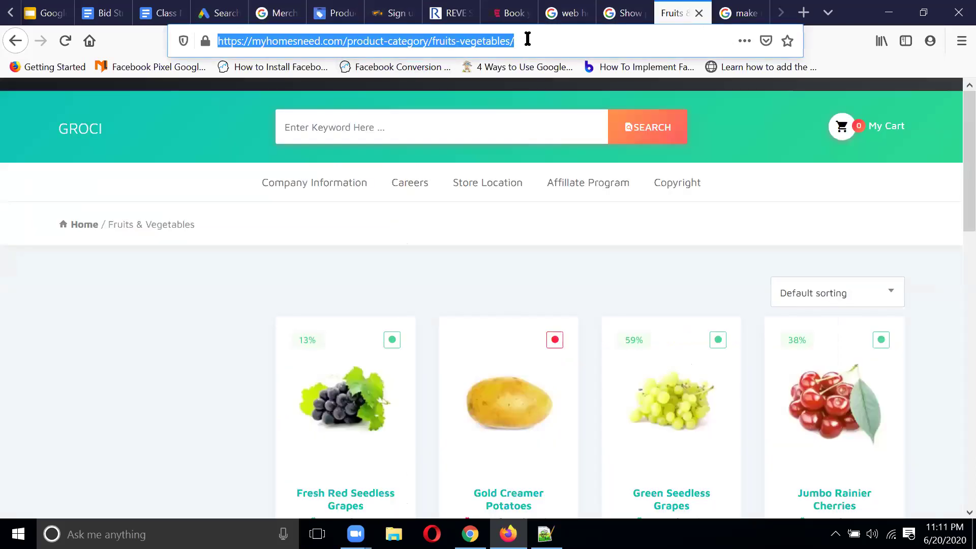
click(546, 34)
key(ctrl+a)
key(ctrl+c)
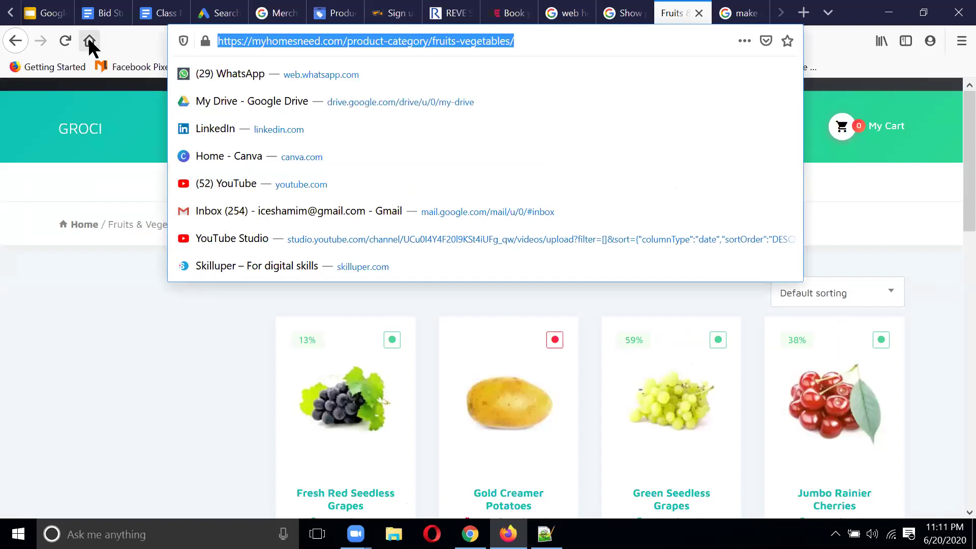
click(198, 12)
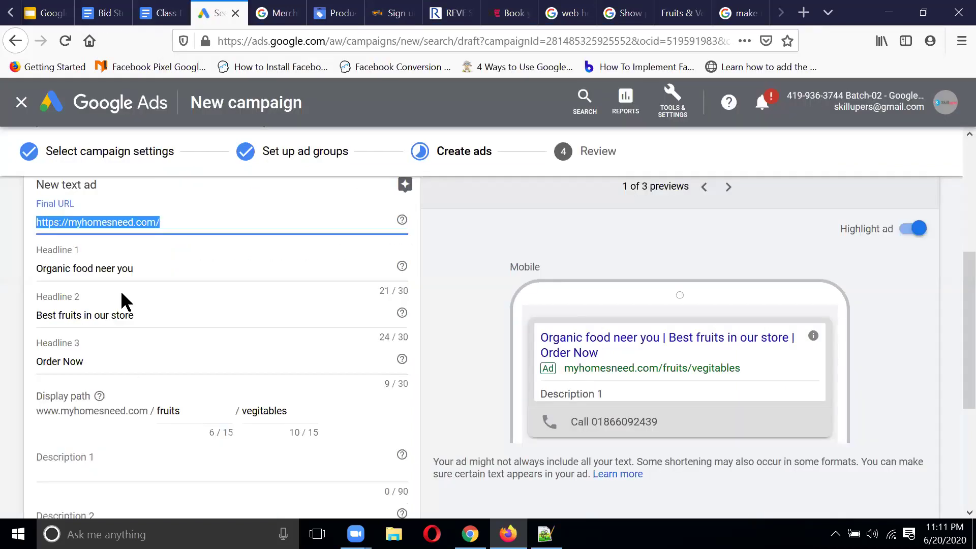
click(194, 223)
key(ctrl+a)
key(ctrl+v)
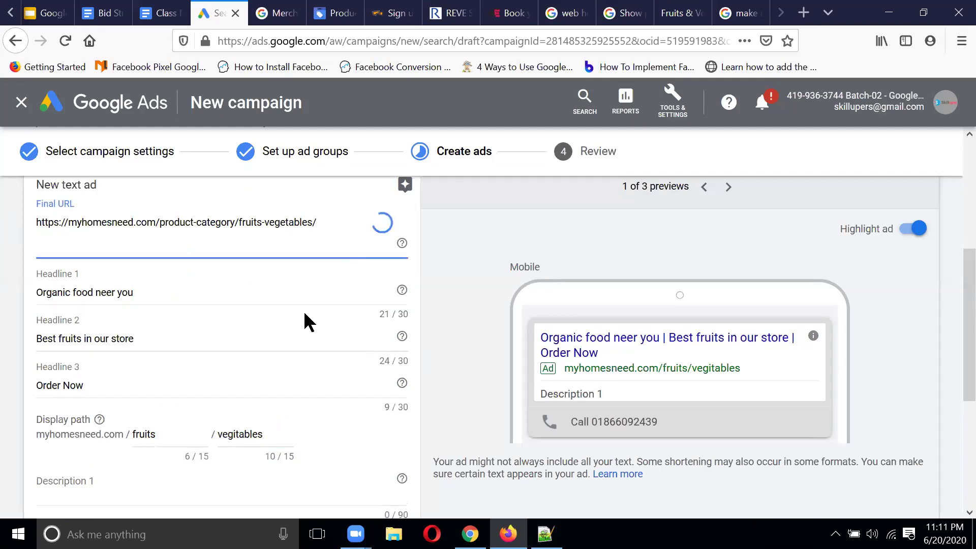
scroll(315, 358, down, 1)
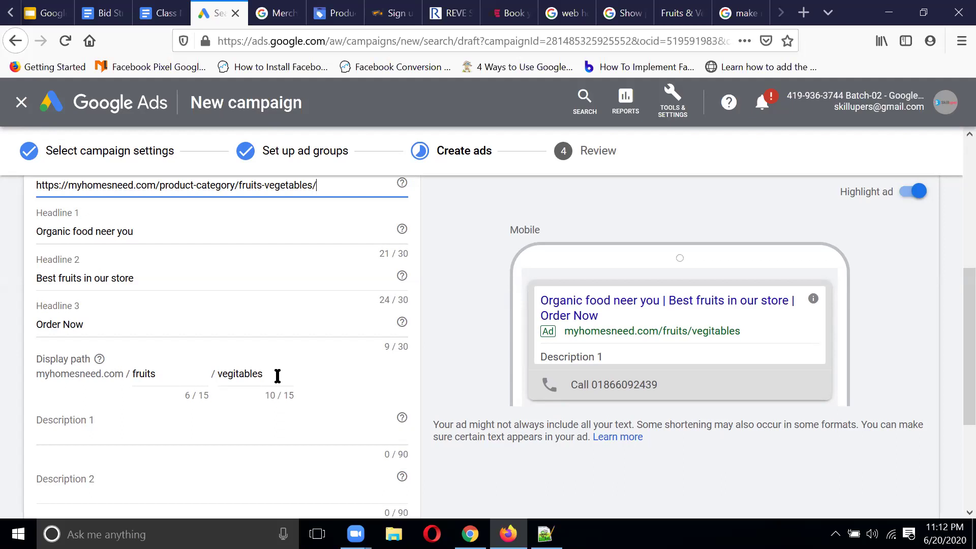
Step: Enter 'We delivery in just 3 hours.' as the ad's Description 1
scroll(278, 376, down, 1)
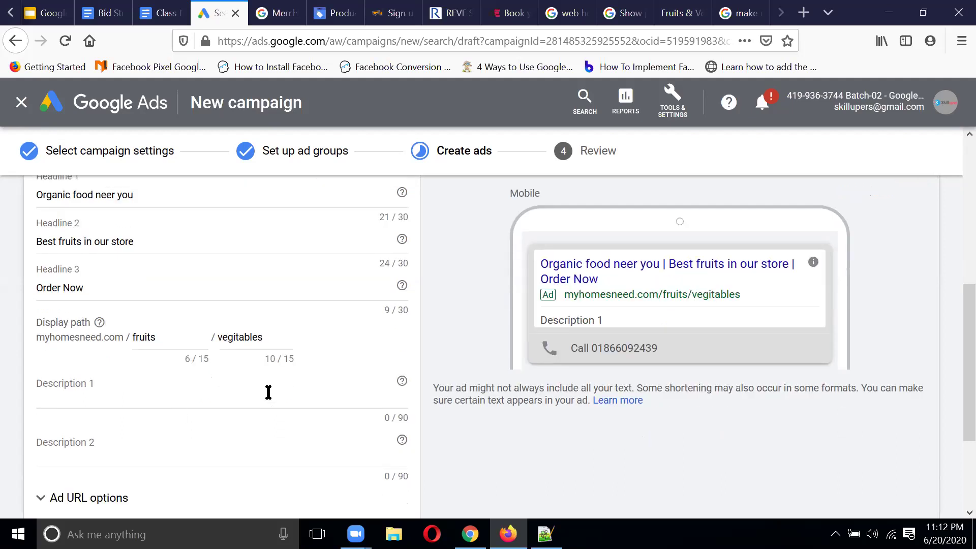
click(135, 392)
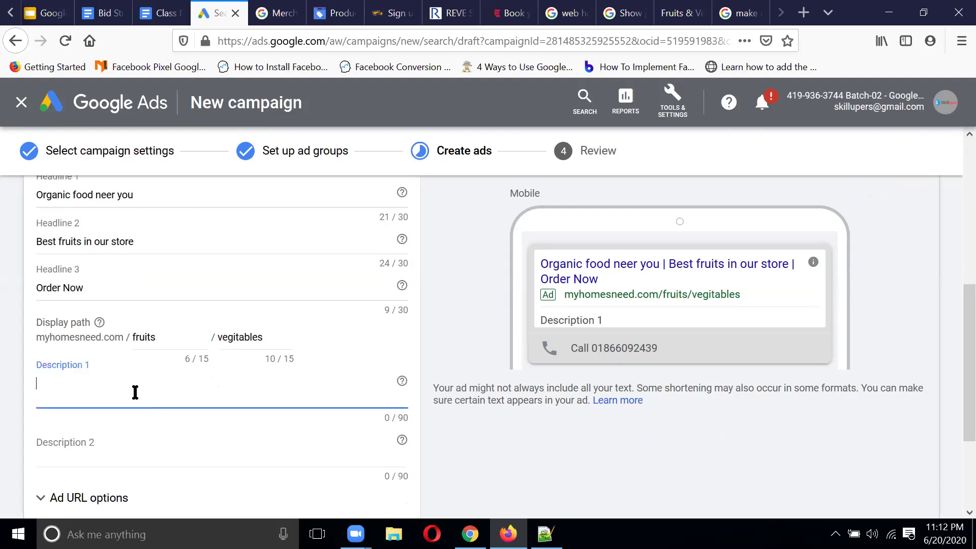
text(We deliver)
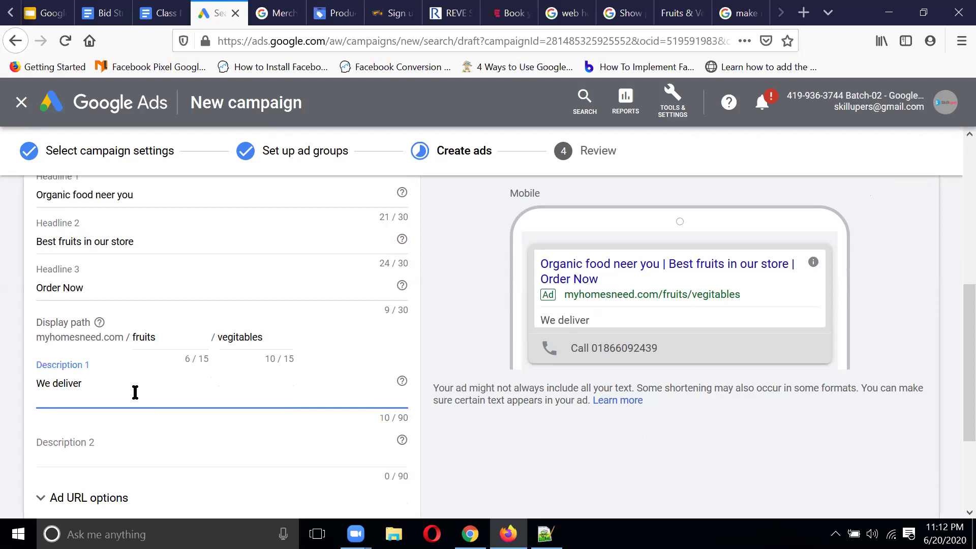
text(y j)
key(BackSpace)
key(BackSpace)
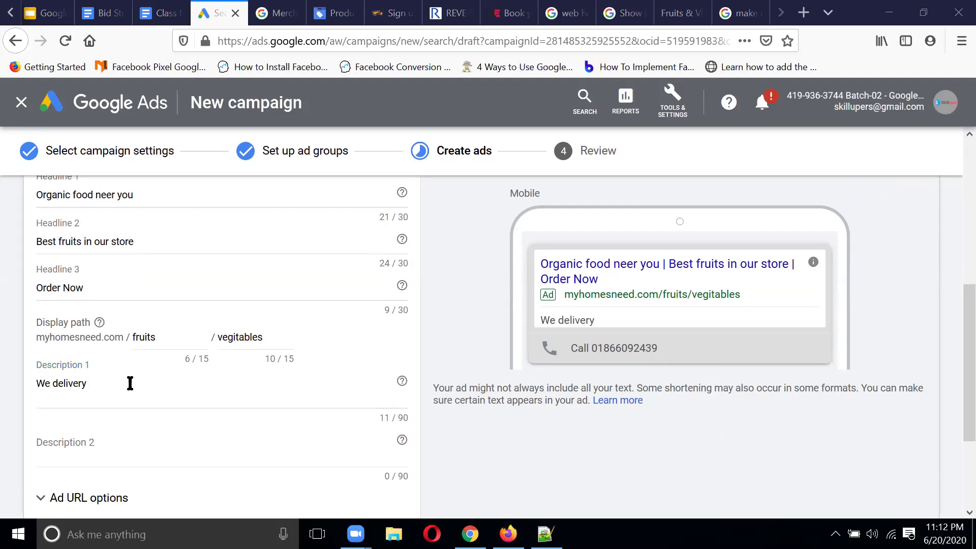
text(in)
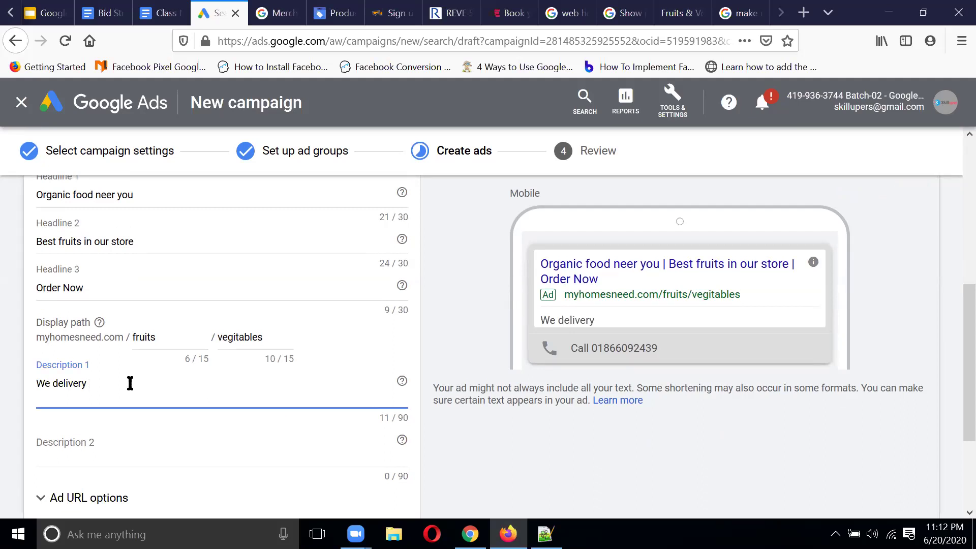
text( just 3 hours)
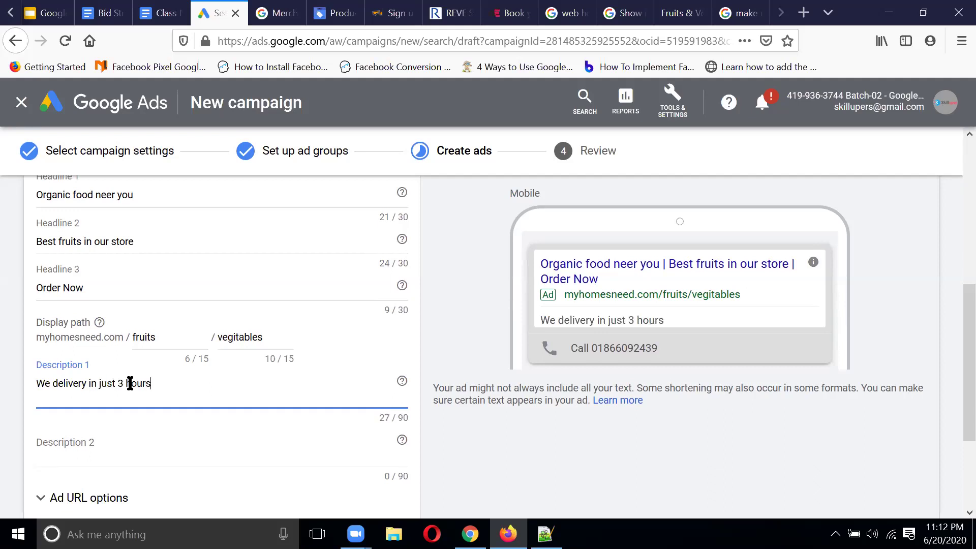
text(.)
Step: Enter 'We delivery products in Uttara, Banaani.' as Description 2
click(104, 448)
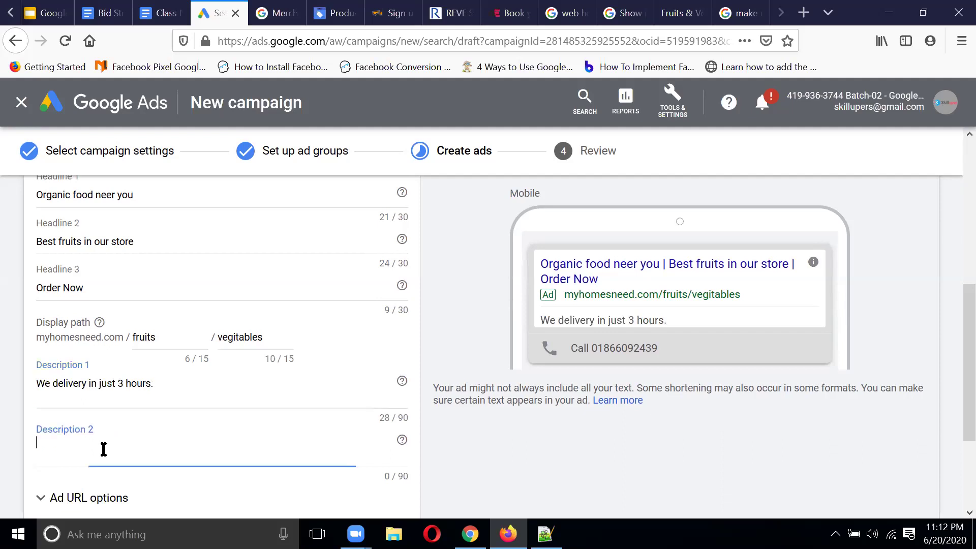
text(We)
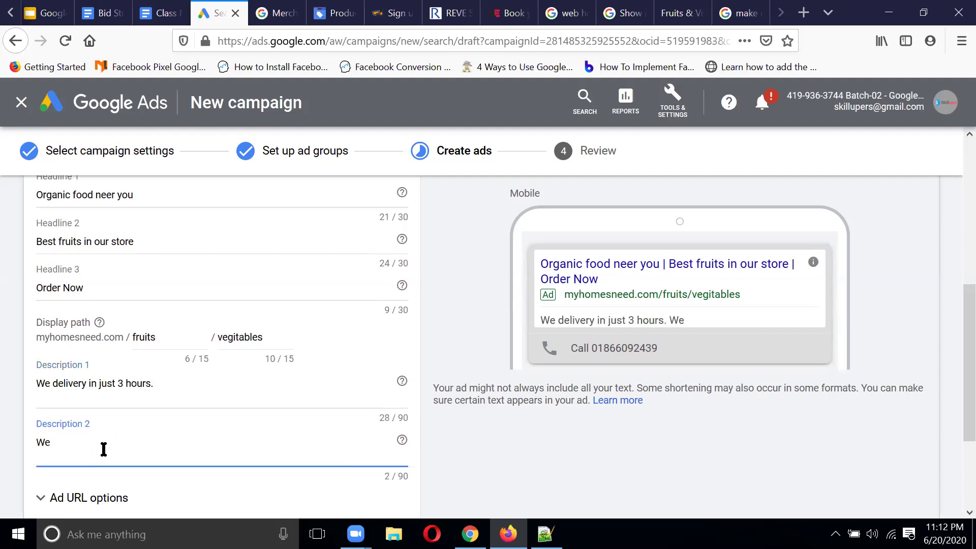
key(BackSpace)
key(BackSpace)
text(Our)
key(BackSpace)
key(BackSpace)
key(BackSpace)
text(We delivery pro)
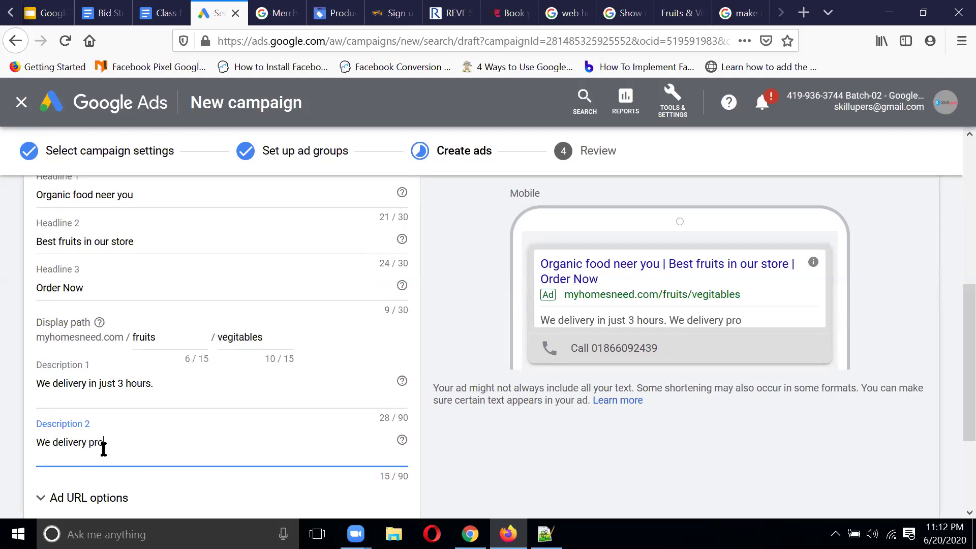
text(ducts in Uttara,)
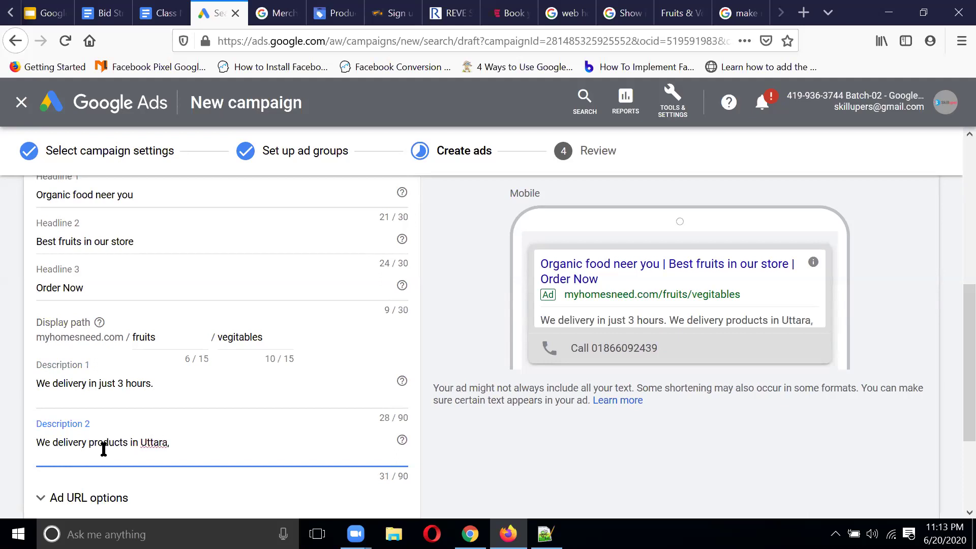
text( Bana)
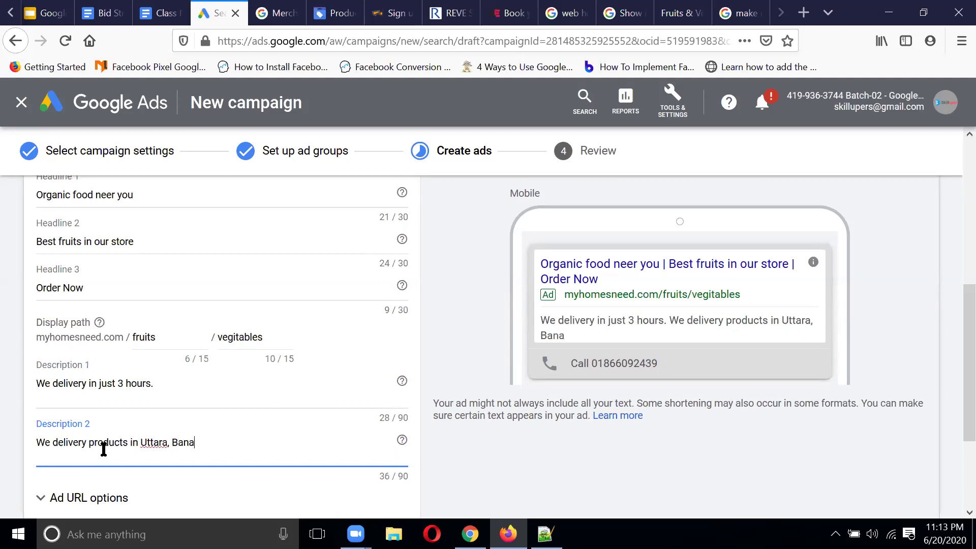
text(ani.)
scroll(336, 274, down, 3)
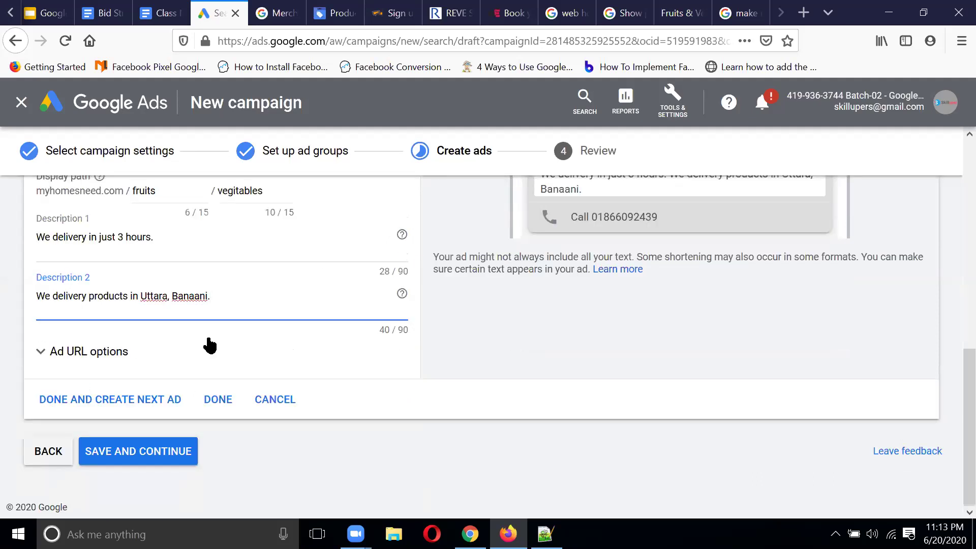
click(127, 351)
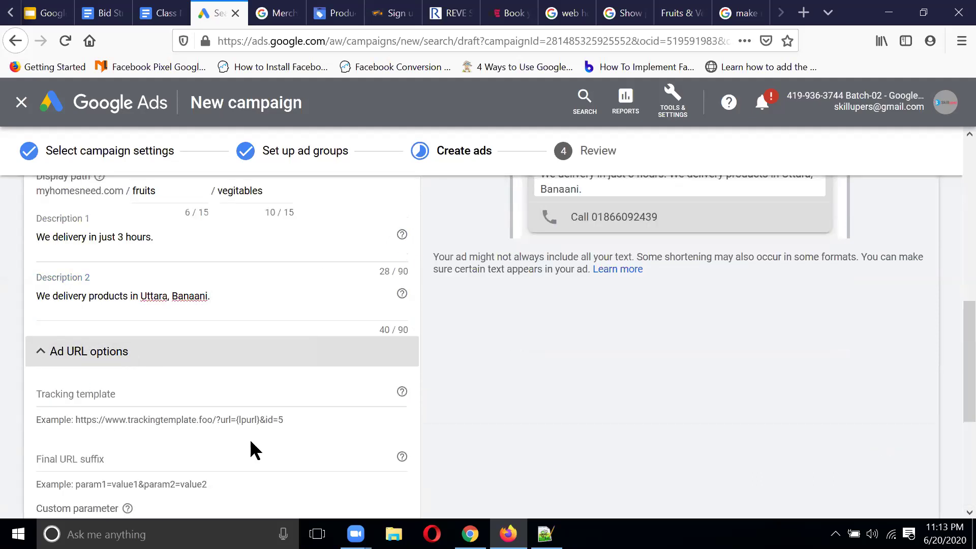
Step: Review the final URL in Ad URL options, collapse them, and finish the text ad
scroll(283, 366, up, 8)
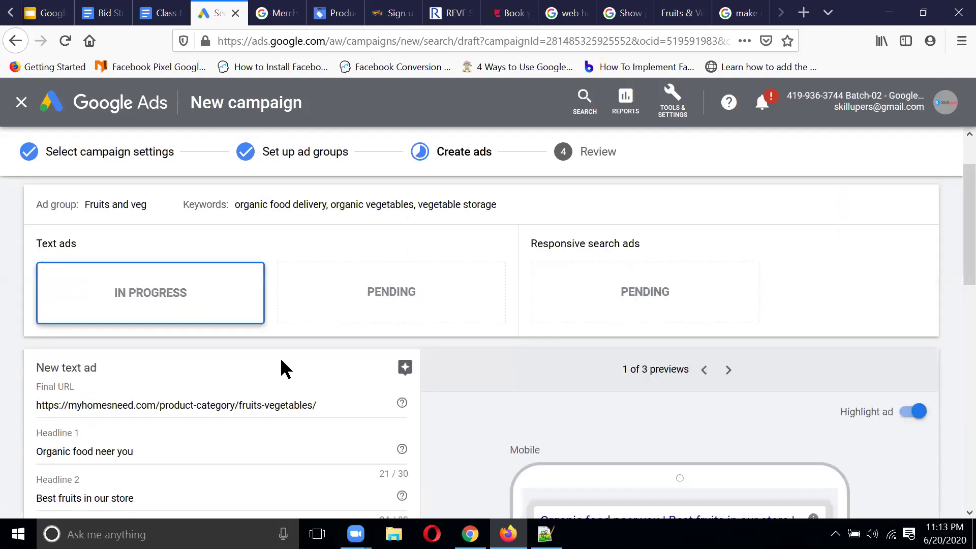
scroll(283, 366, down, 1)
click(336, 370)
drag(335, 370, 12, 368)
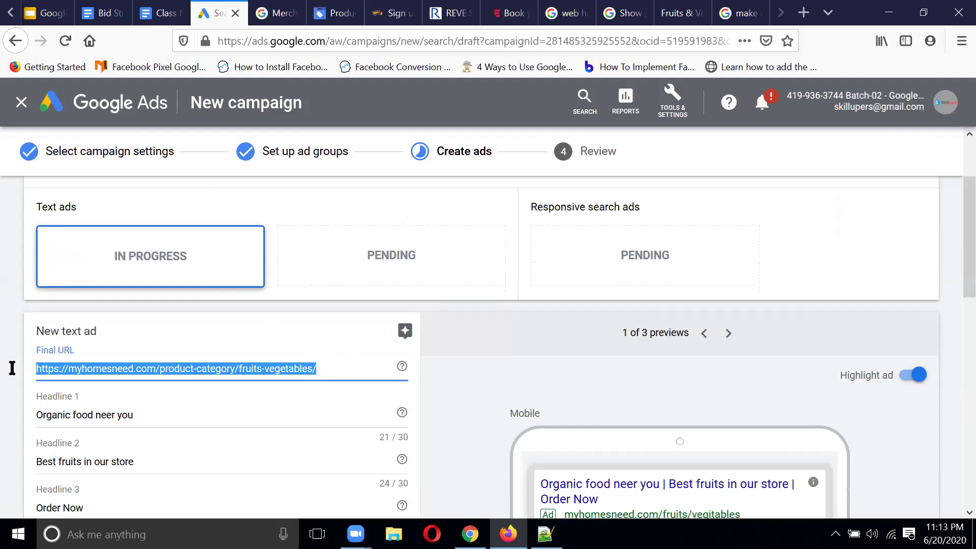
click(333, 367)
drag(344, 367, 19, 357)
scroll(312, 334, down, 4)
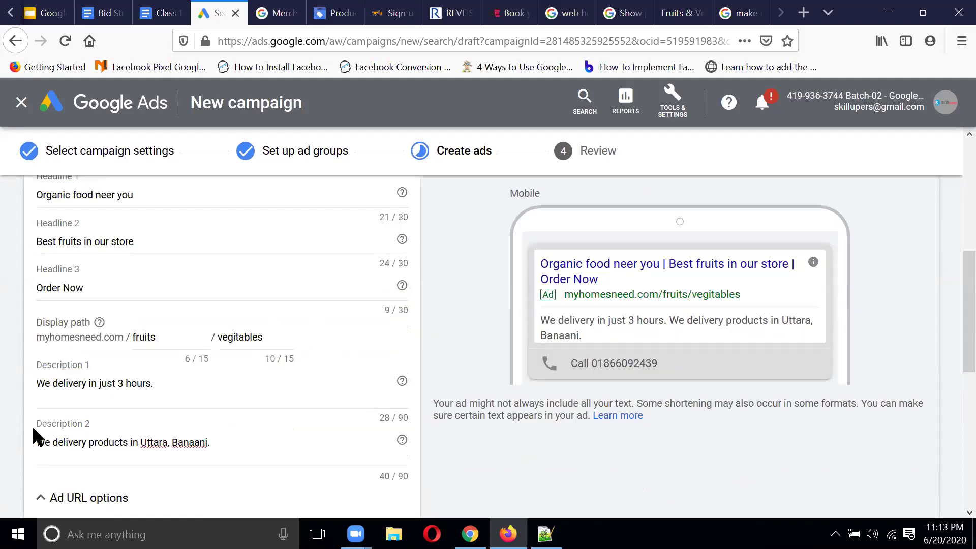
scroll(198, 361, down, 1)
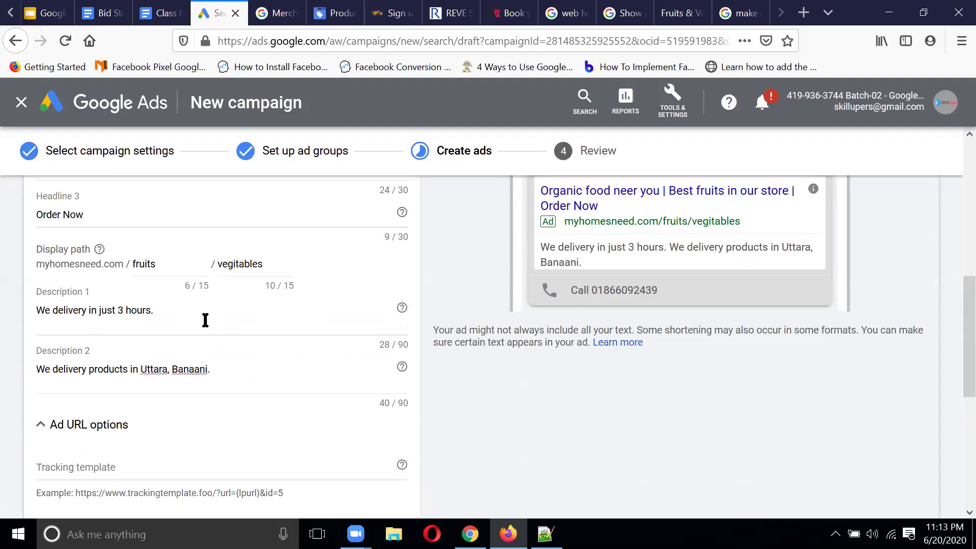
scroll(205, 320, down, 3)
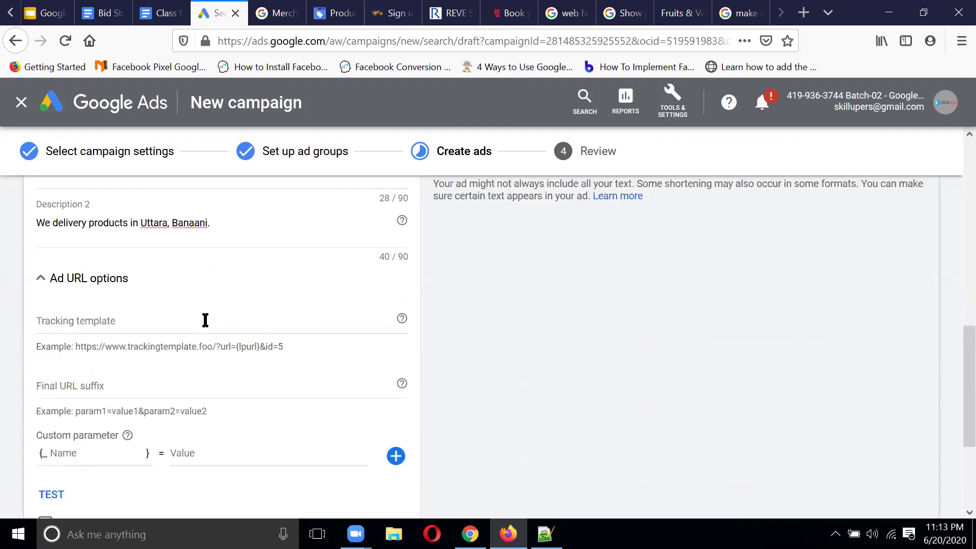
click(53, 280)
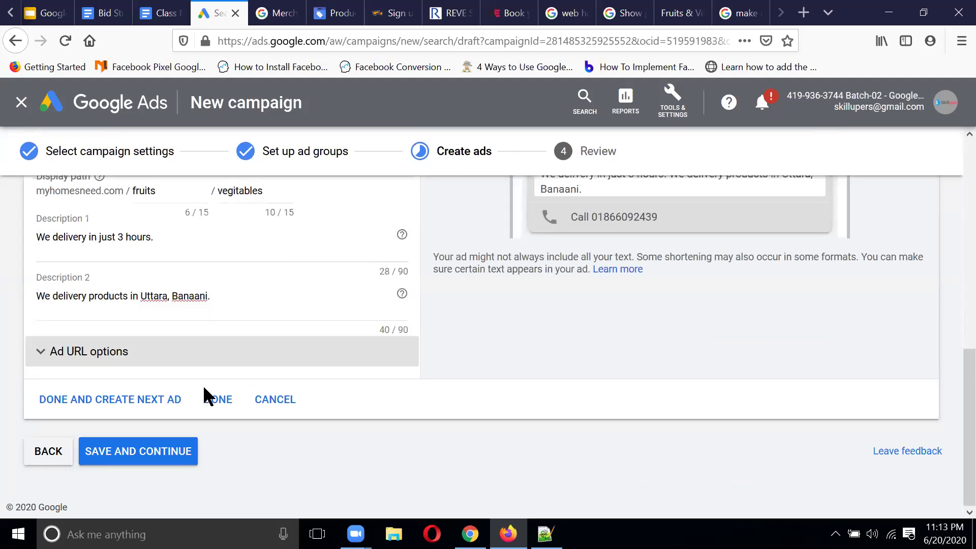
click(216, 400)
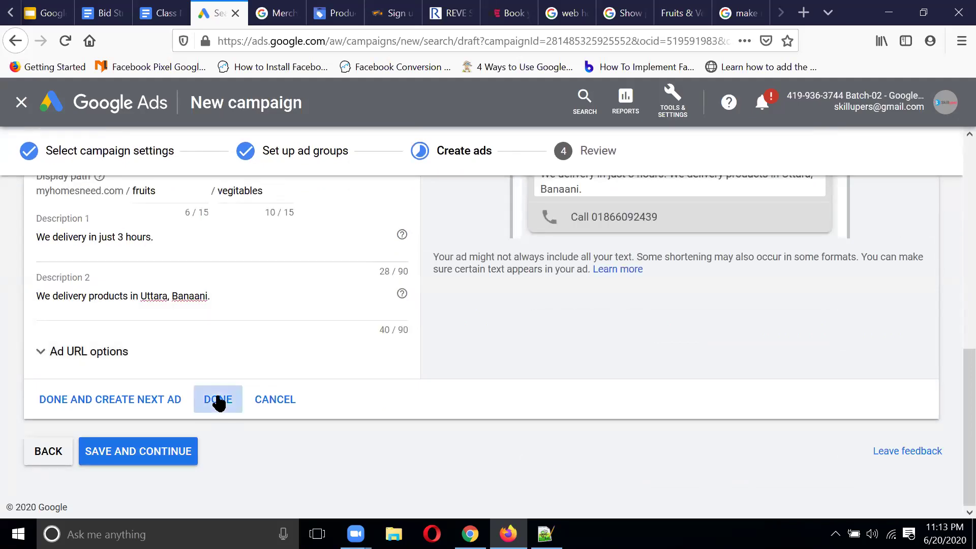
Step: Save the ads and publish the Website traffic-Eid Collection campaign
click(162, 452)
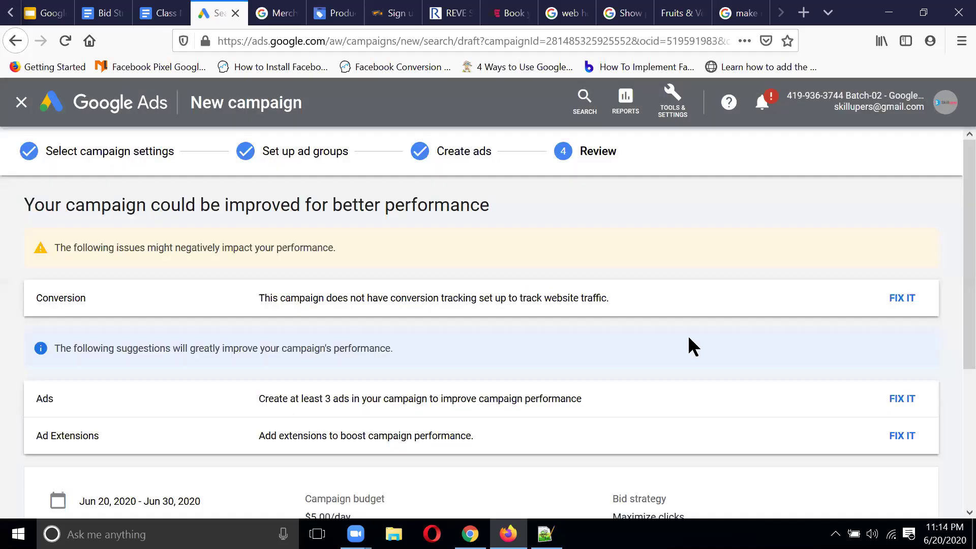
scroll(663, 361, down, 4)
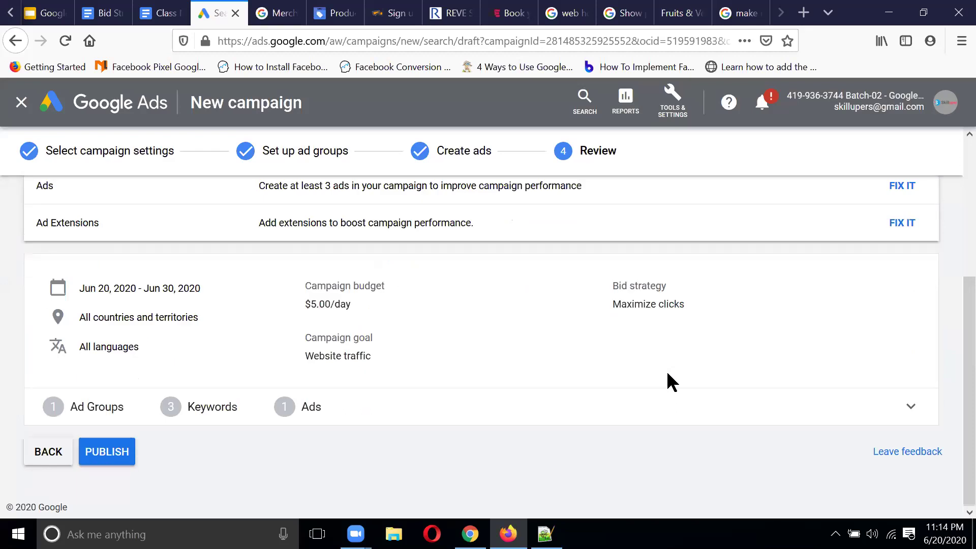
click(117, 457)
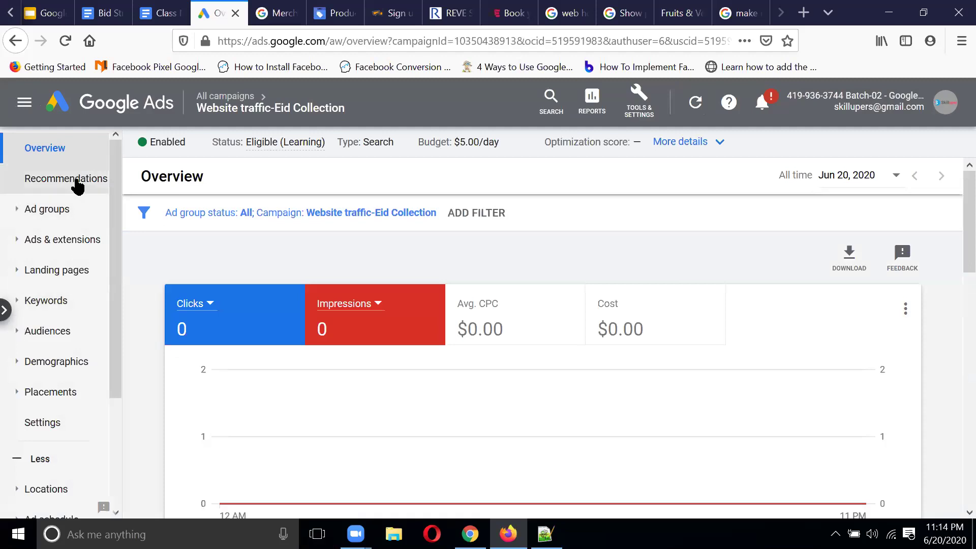
scroll(74, 399, down, 3)
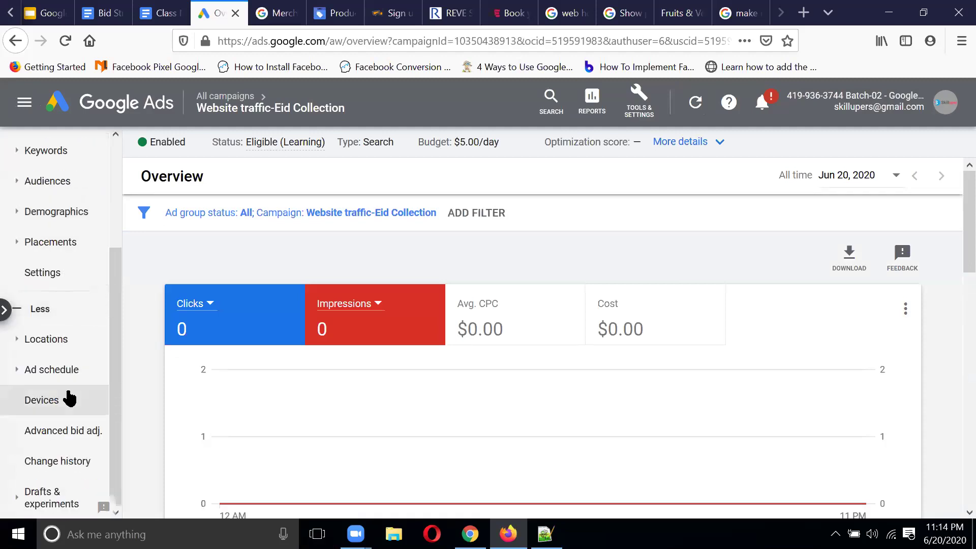
scroll(70, 398, up, 3)
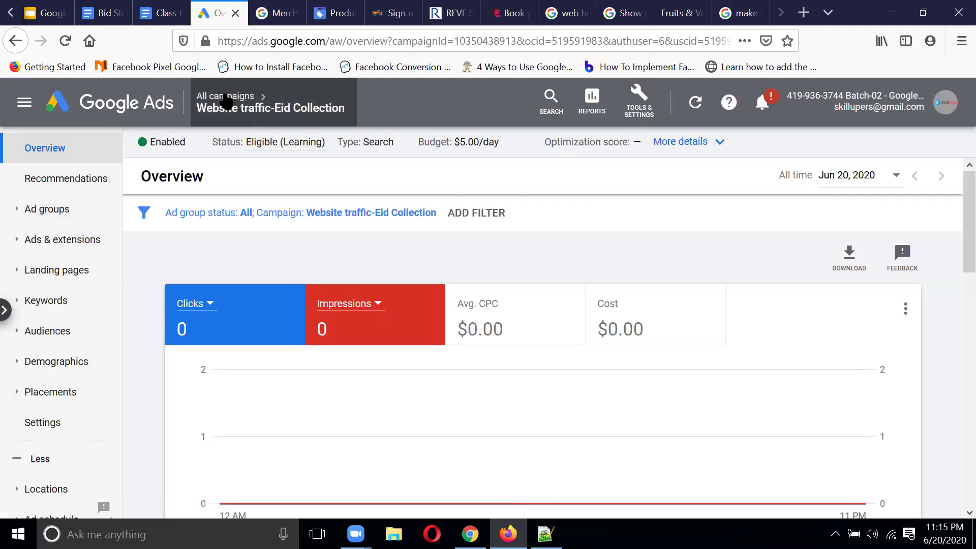
Step: Reload the campaigns list and open the Website traffic-Eid Collection campaign
click(226, 96)
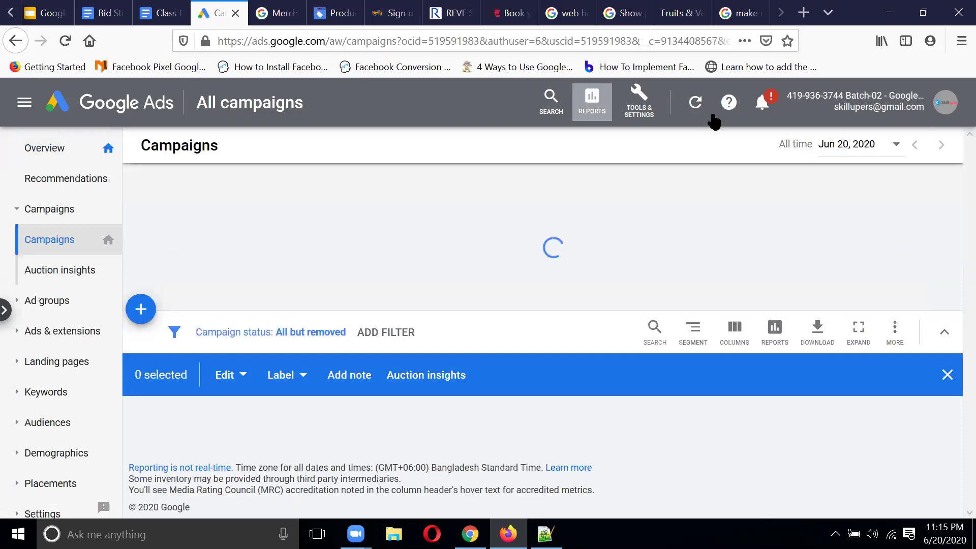
click(60, 158)
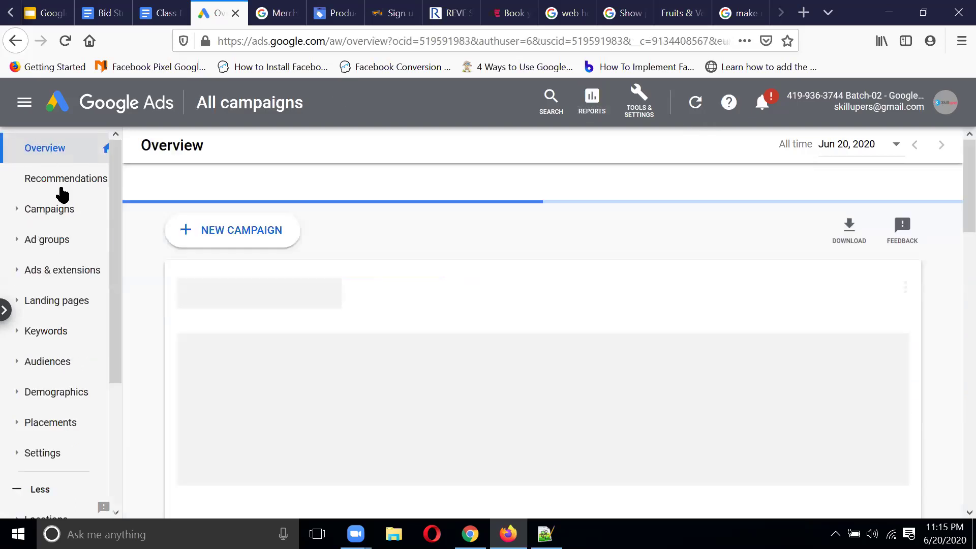
click(56, 219)
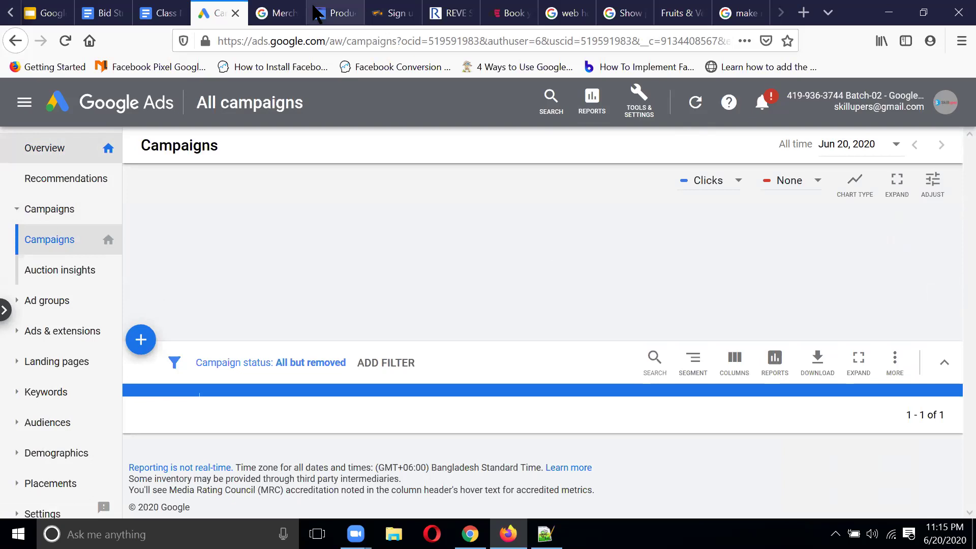
click(351, 42)
key(Return)
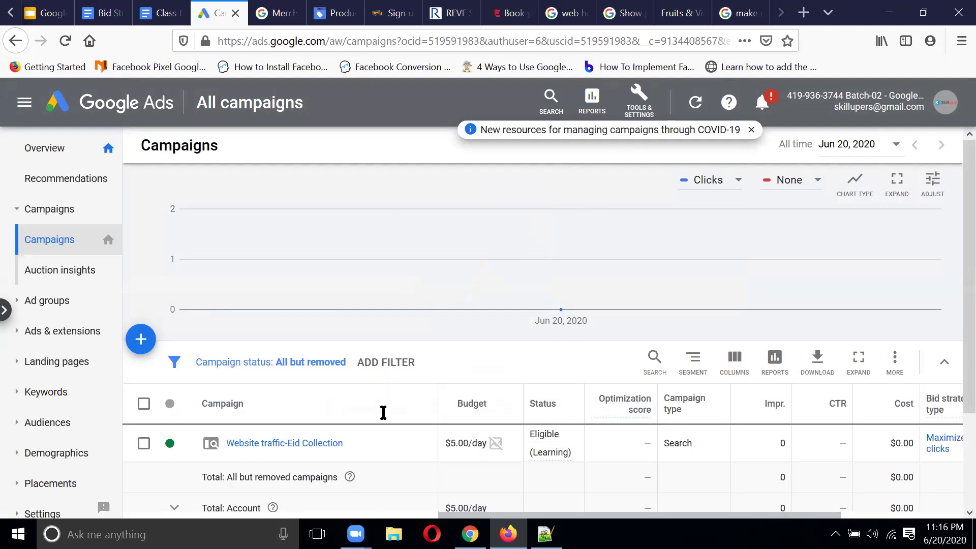
scroll(382, 412, down, 2)
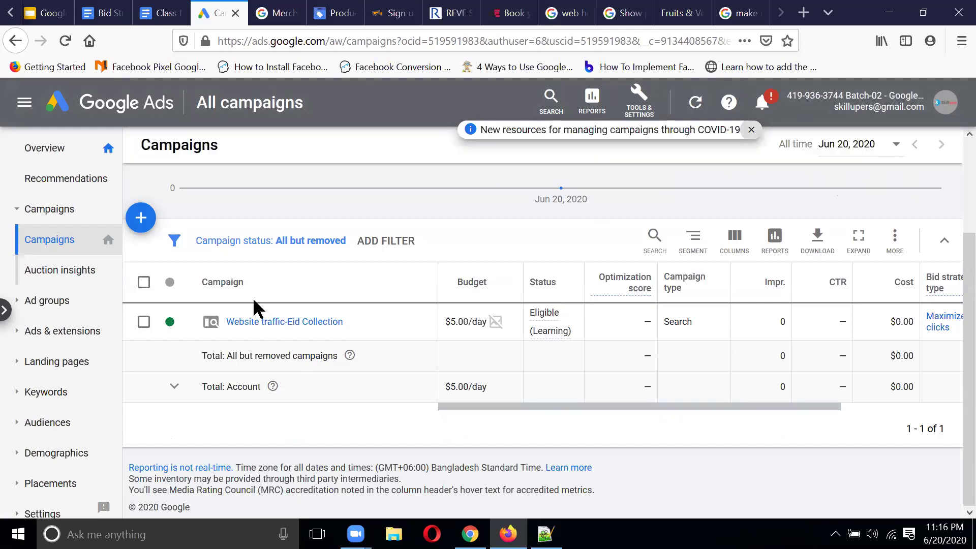
click(270, 322)
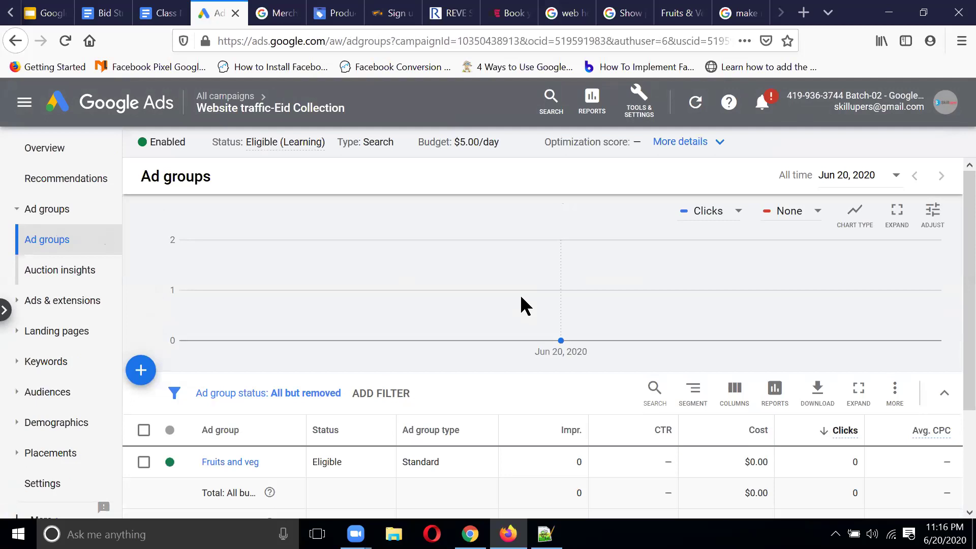
Step: Go back through All campaigns and Overview, then reopen the campaign's ad groups list
click(242, 104)
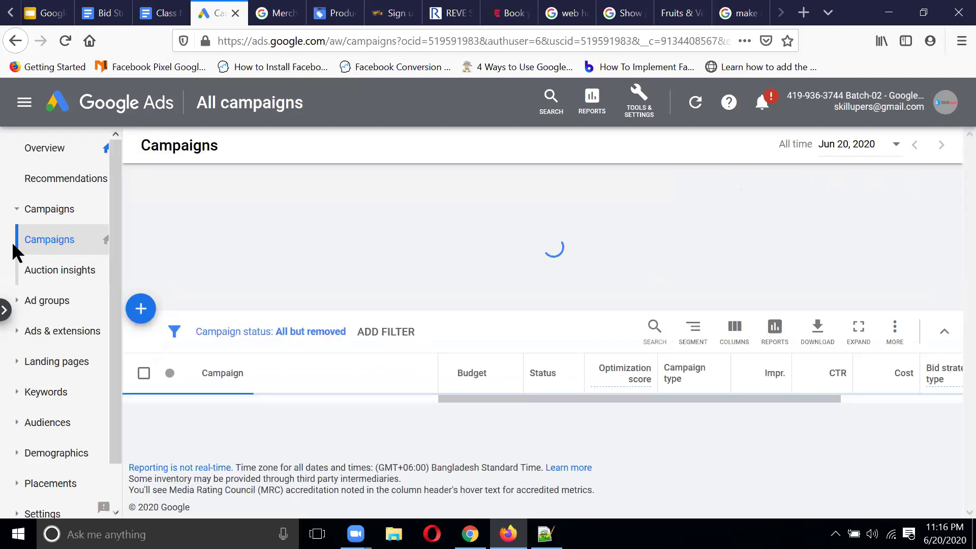
click(62, 151)
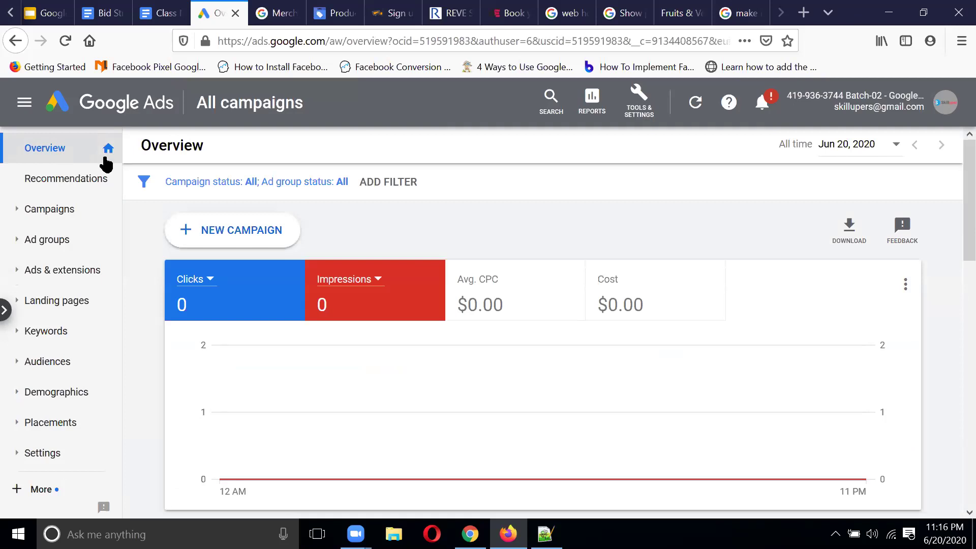
click(57, 211)
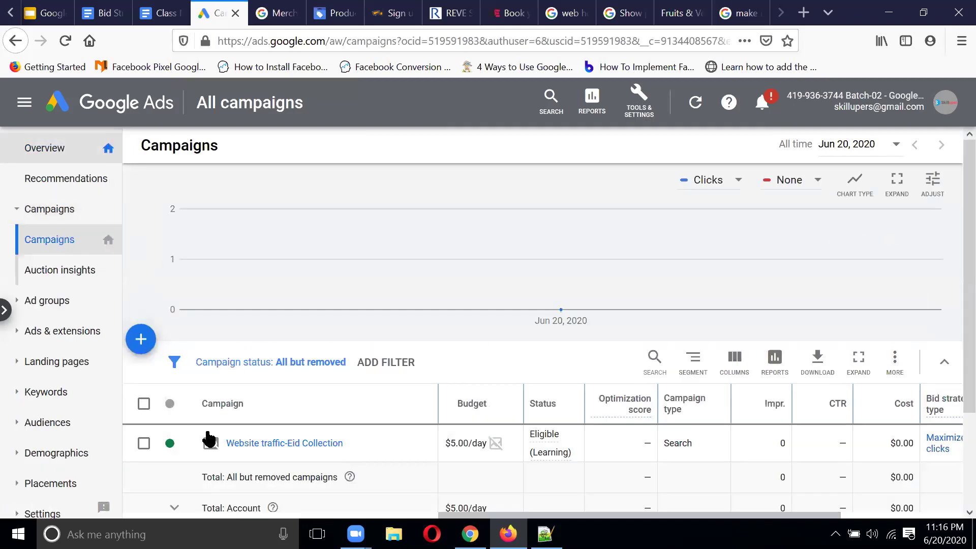
click(277, 445)
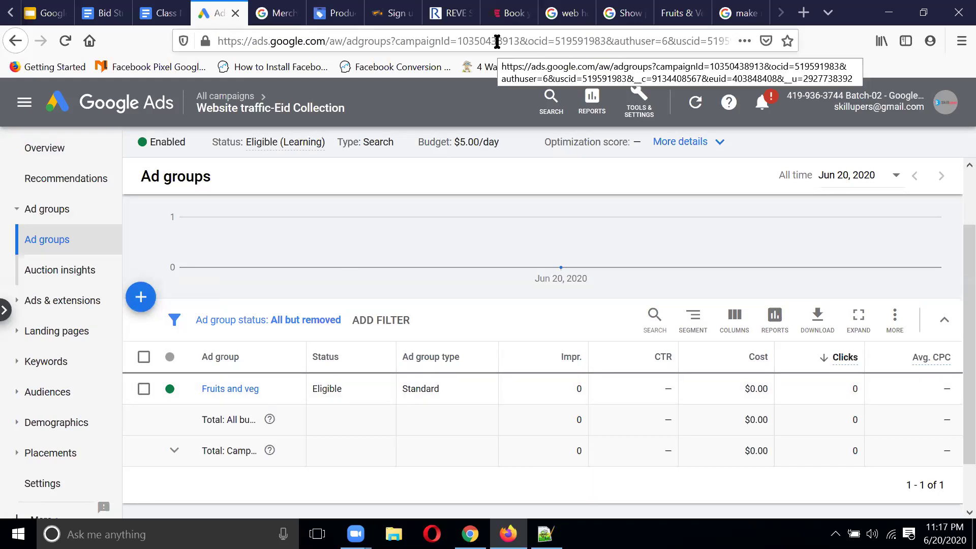
Step: Open the GROCI store's Home & Kitchen category and copy its page address
click(679, 13)
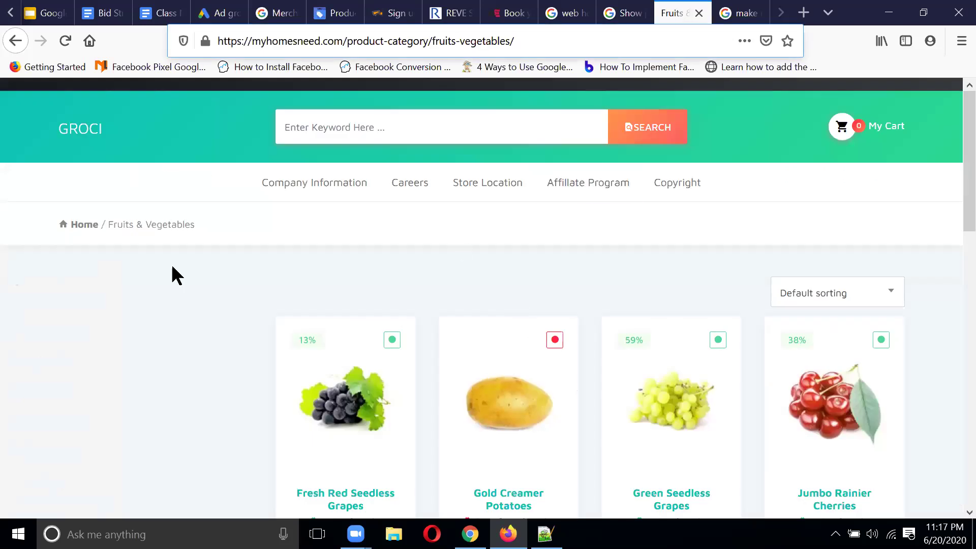
click(87, 136)
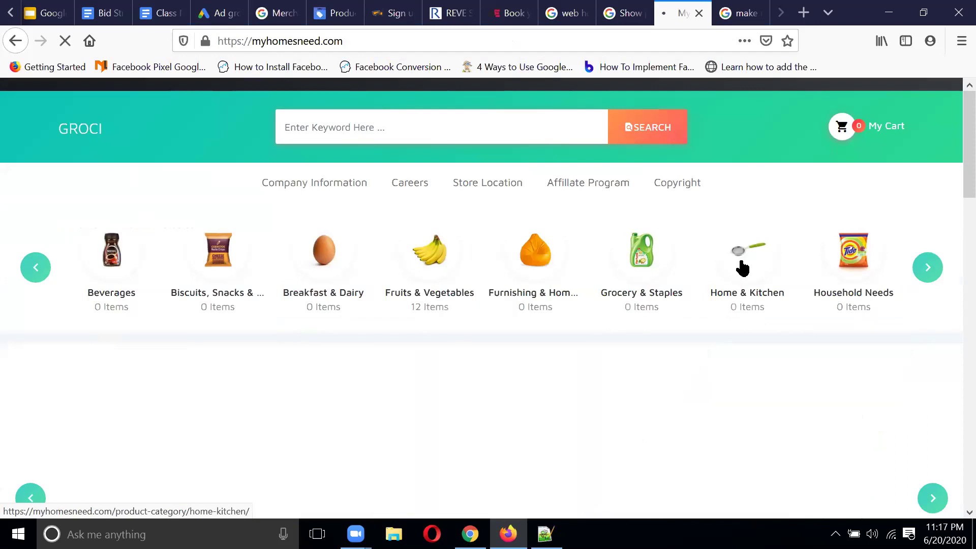
click(742, 267)
click(554, 33)
key(ctrl+c)
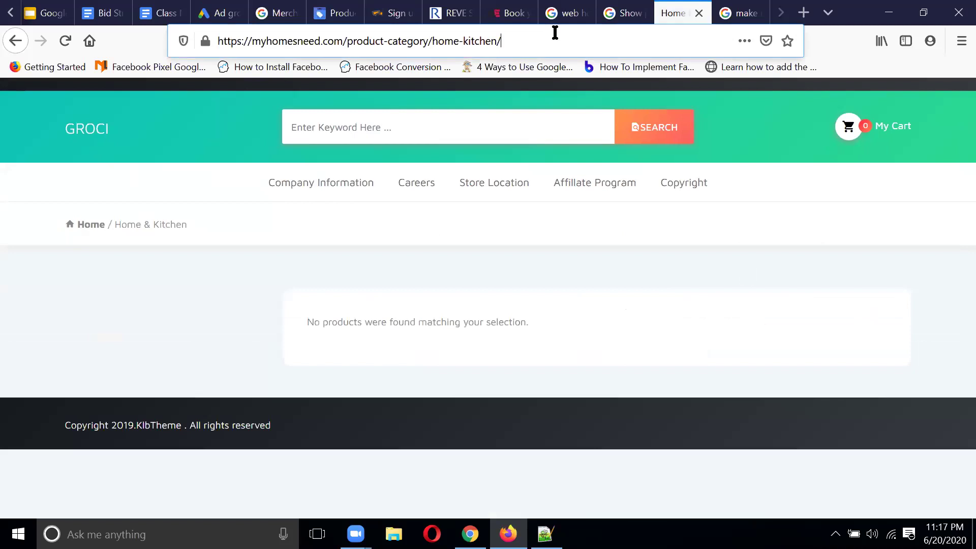
click(224, 13)
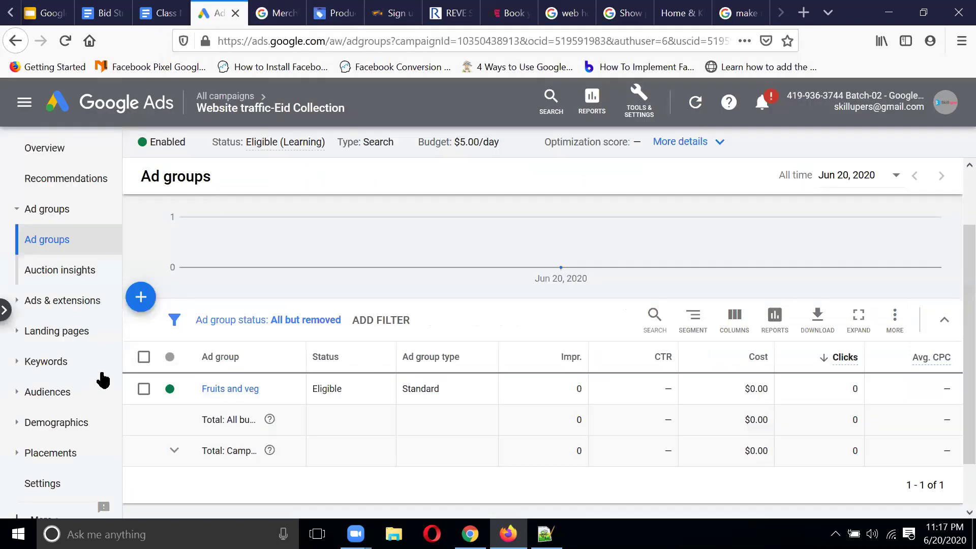
Step: Start a new ad group named 'Home & Kitchien'
click(134, 303)
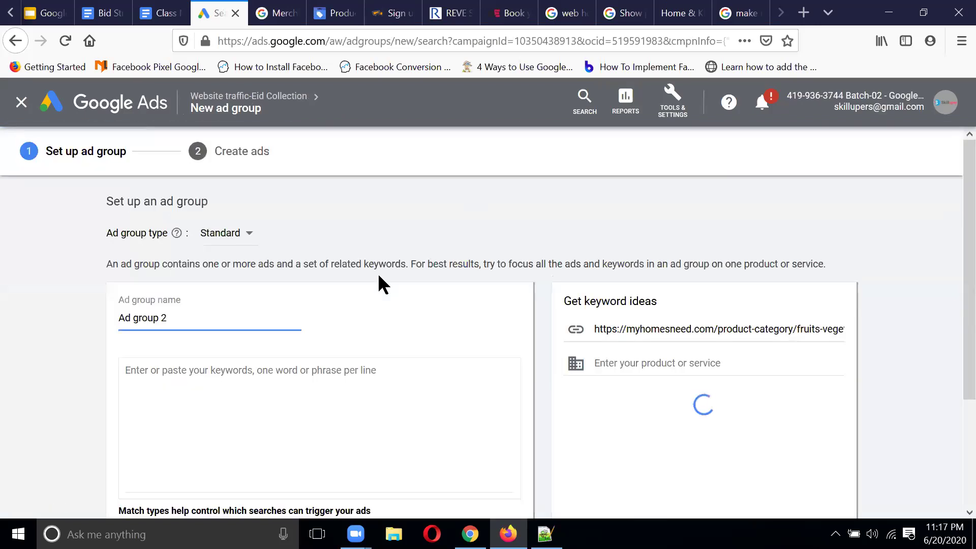
click(200, 317)
key(BackSpace)
key(BackSpace)
key(BackSpace)
key(BackSpace)
key(BackSpace)
key(BackSpace)
key(BackSpace)
key(BackSpace)
key(BackSpace)
key(BackSpace)
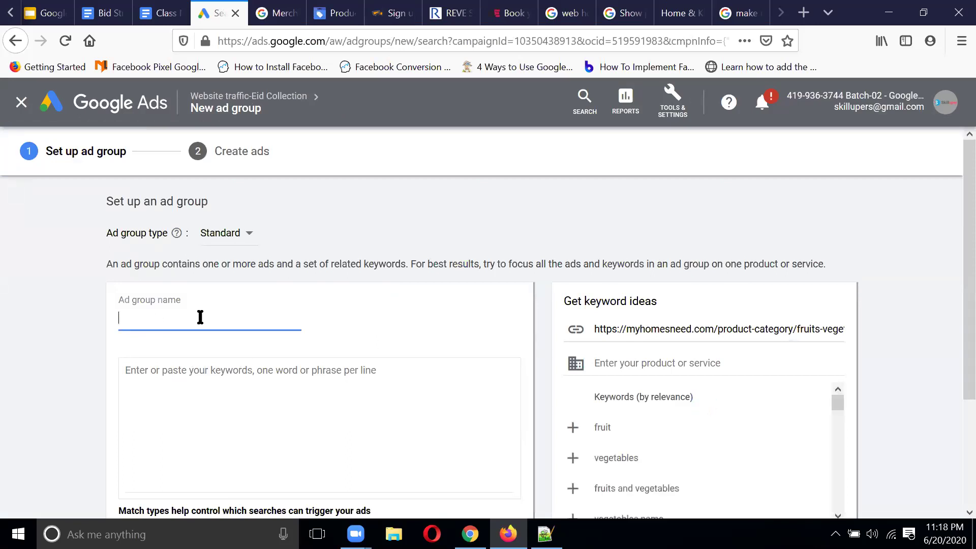
text(Home & Kitchien)
Step: Get ideas from the Home & Kitchen URL; add kitchen accessories, kitchenware, kitchen items, kitchen tools; save
scroll(332, 377, down, 1)
click(215, 292)
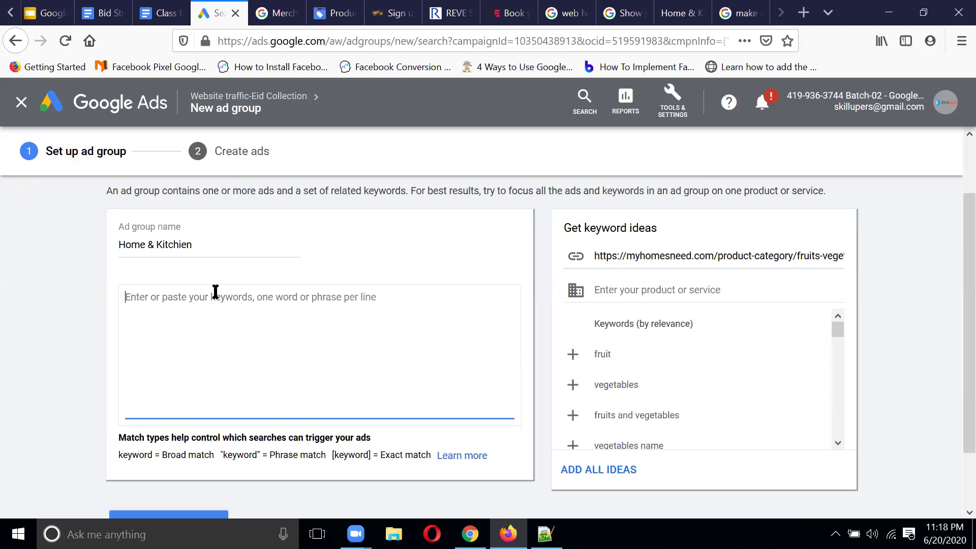
click(691, 254)
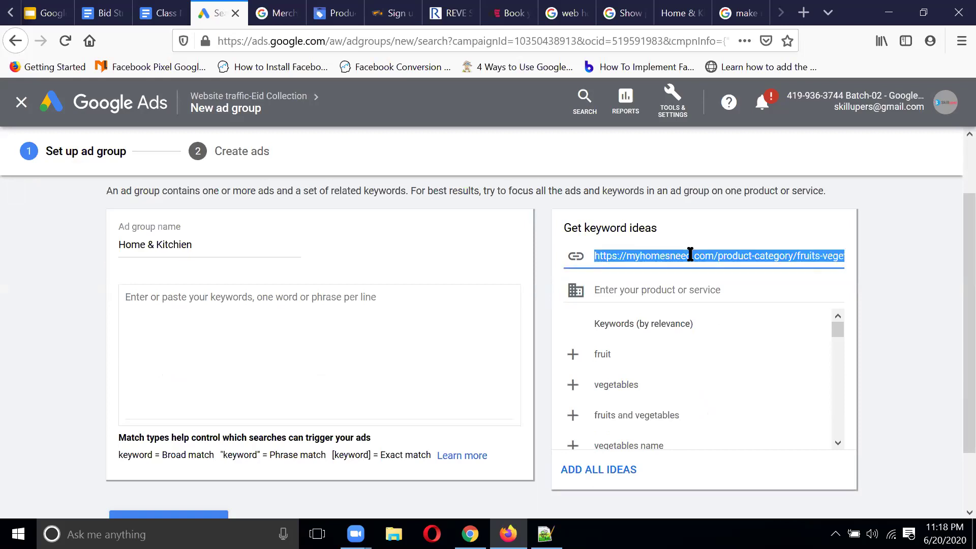
key(ctrl+v)
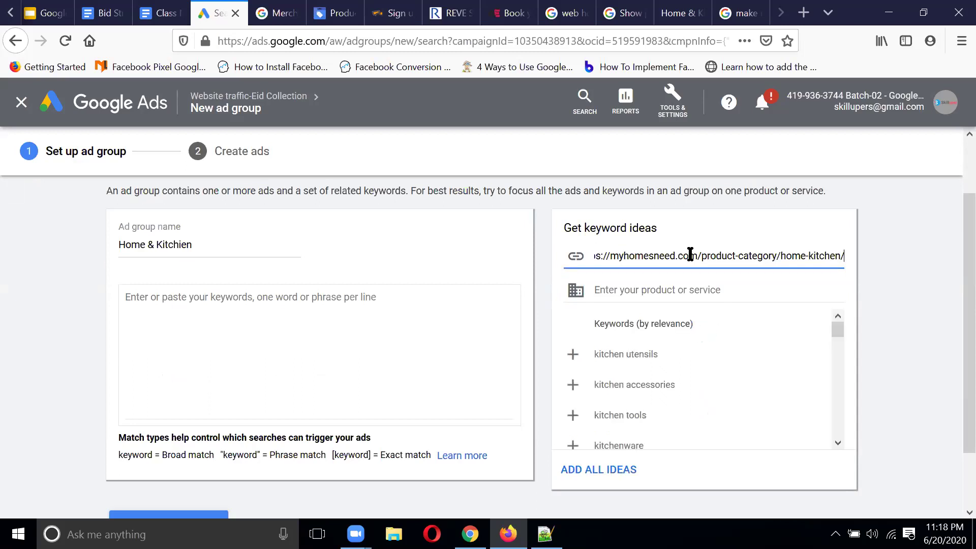
click(277, 306)
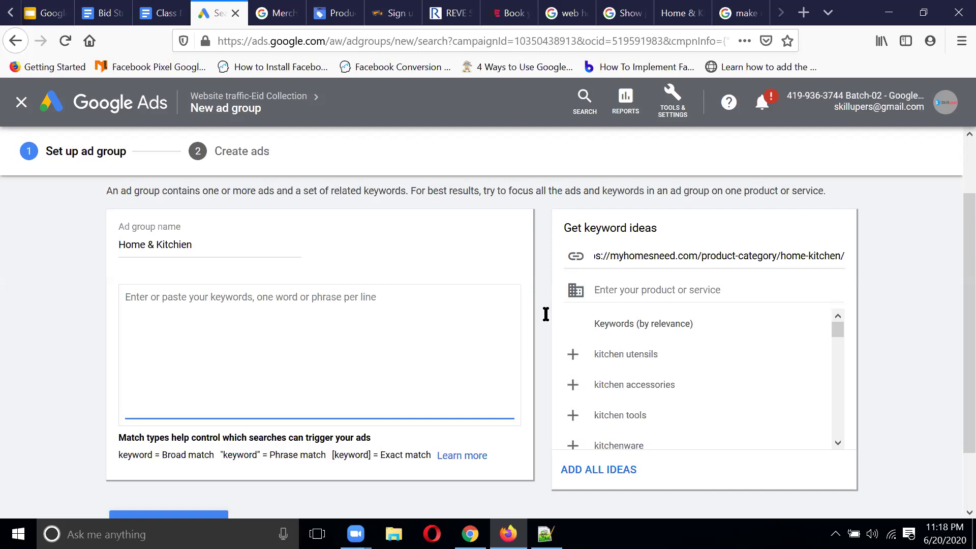
click(666, 388)
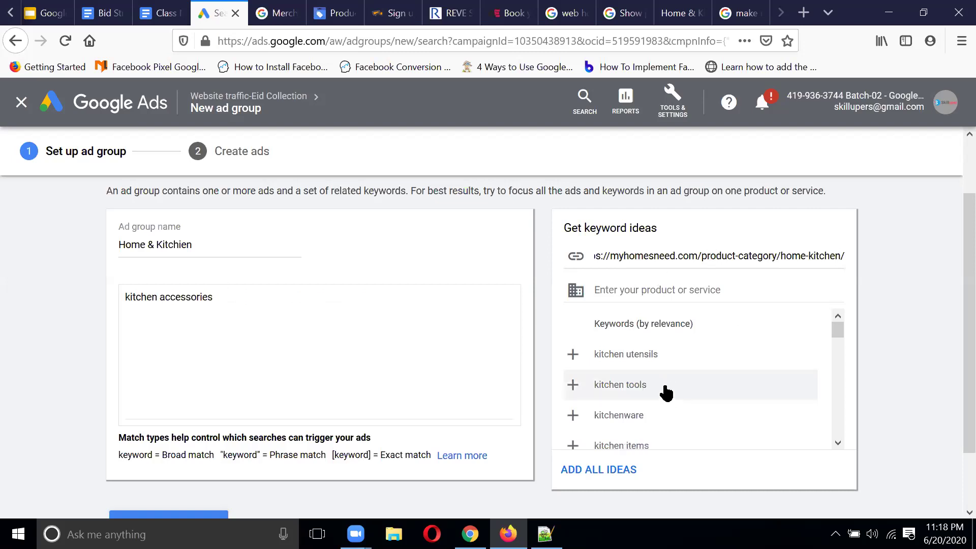
click(638, 426)
click(632, 423)
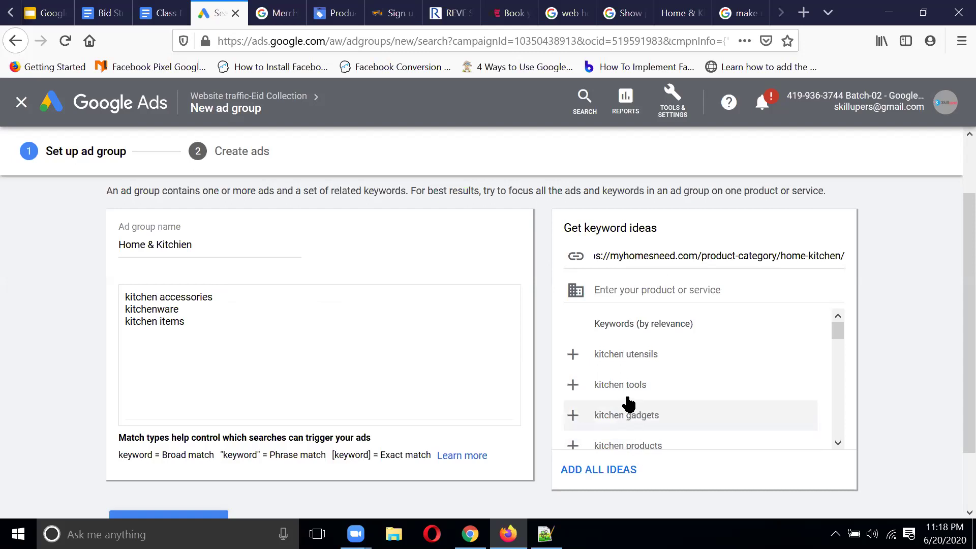
click(628, 391)
scroll(332, 307, down, 3)
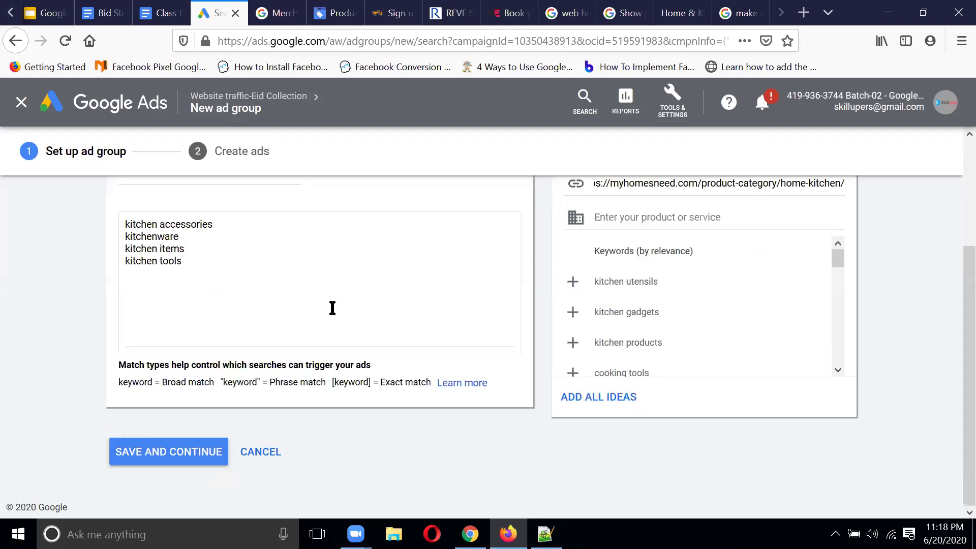
click(182, 456)
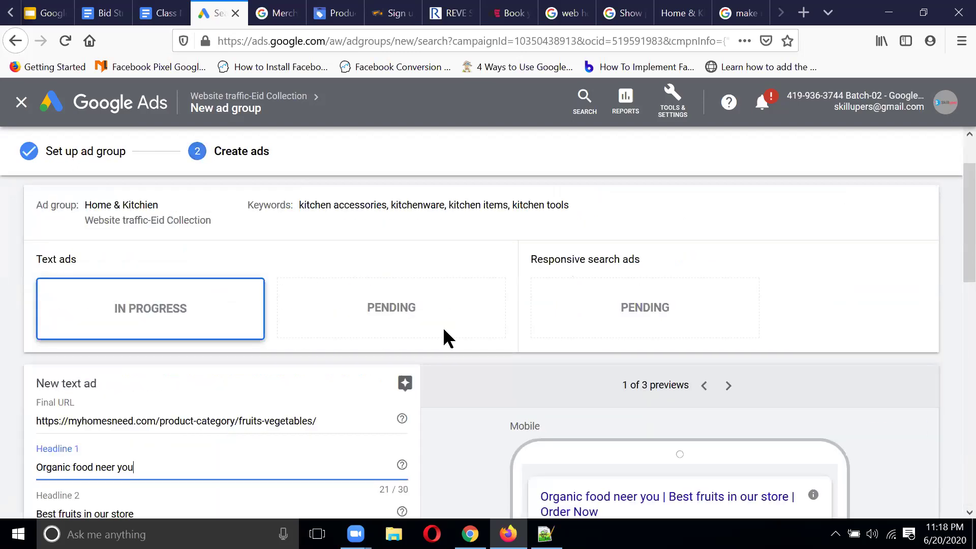
Step: Complete the organic food text ad and save the Home & Kitchien ad group
scroll(444, 337, down, 3)
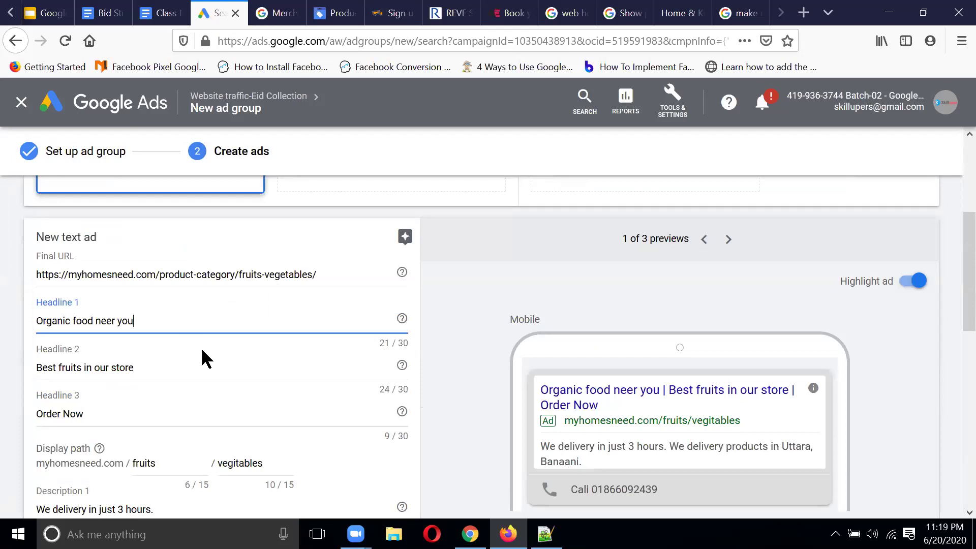
scroll(244, 330, down, 8)
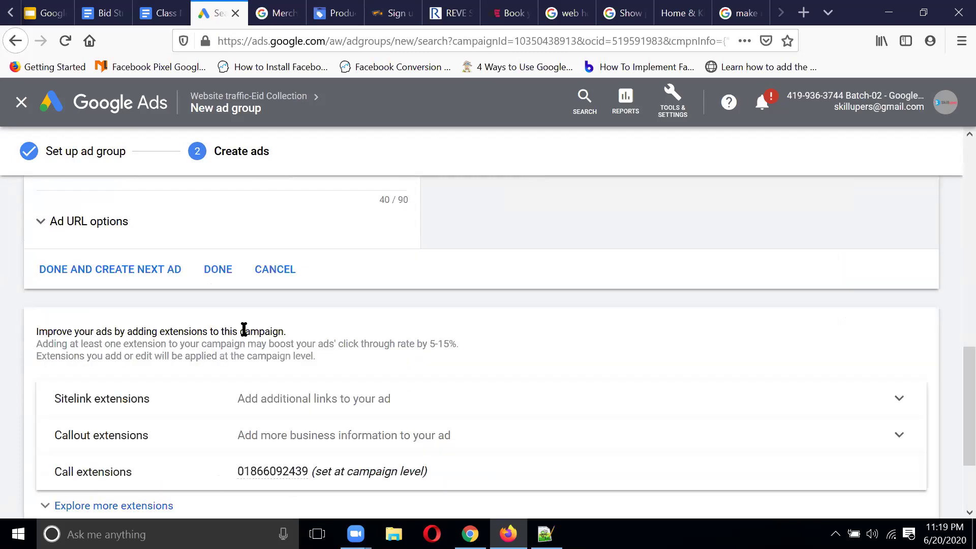
scroll(244, 329, down, 2)
scroll(266, 279, up, 3)
click(219, 307)
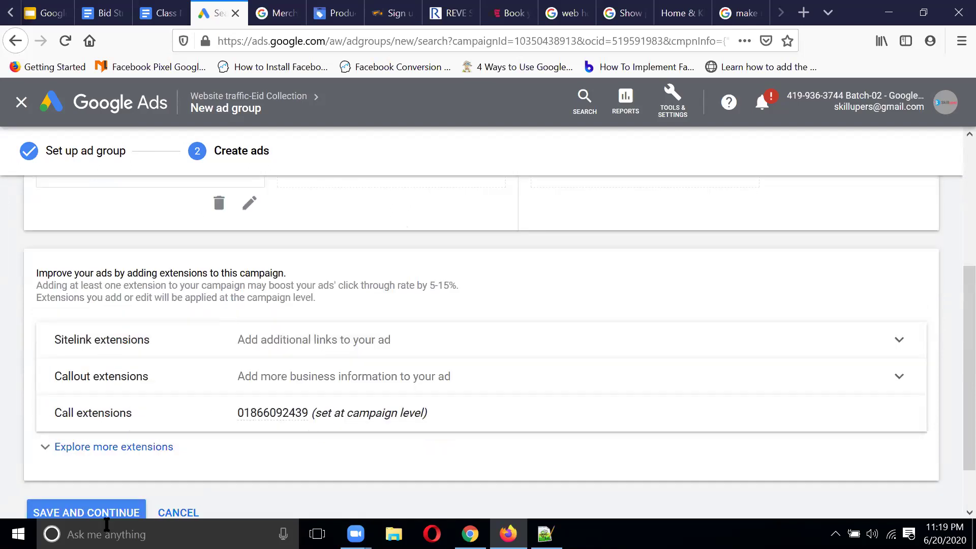
click(97, 512)
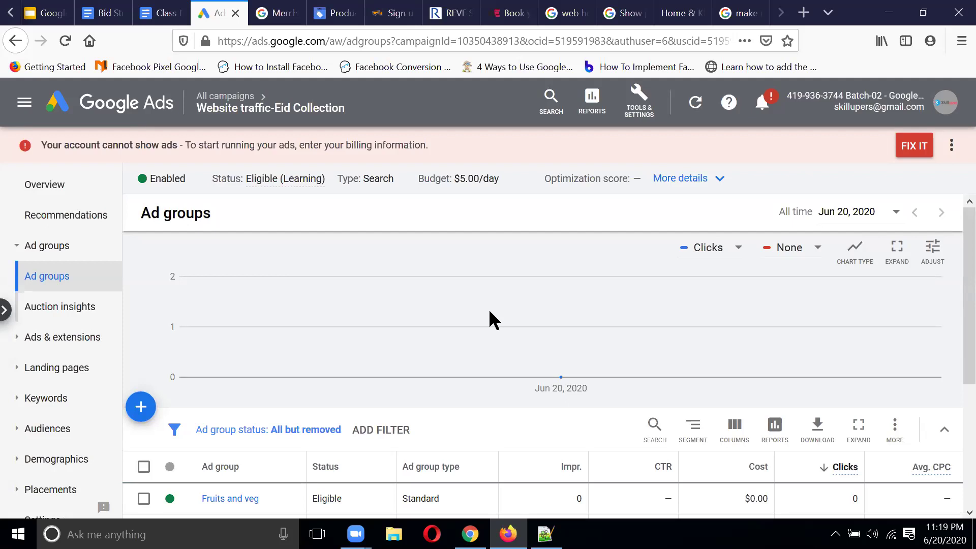
scroll(489, 307, down, 3)
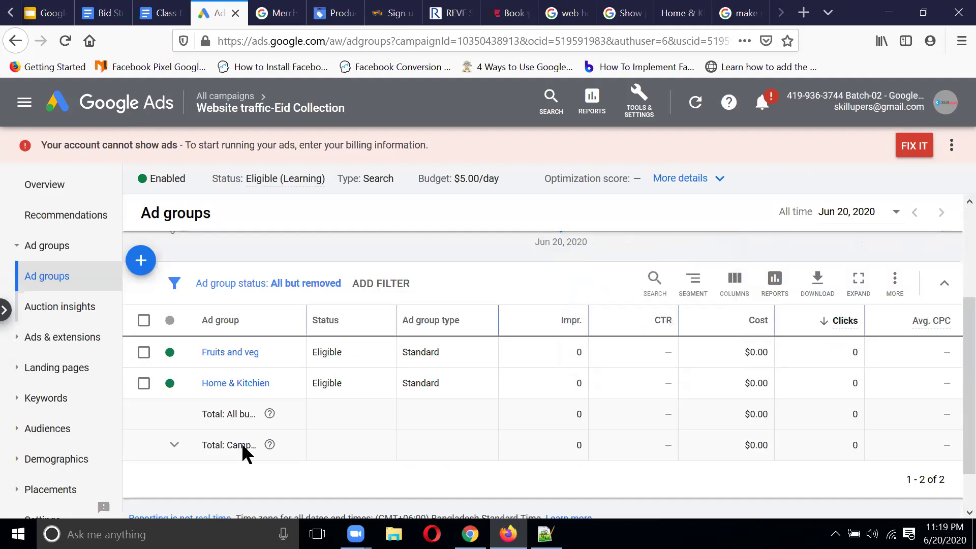
click(235, 353)
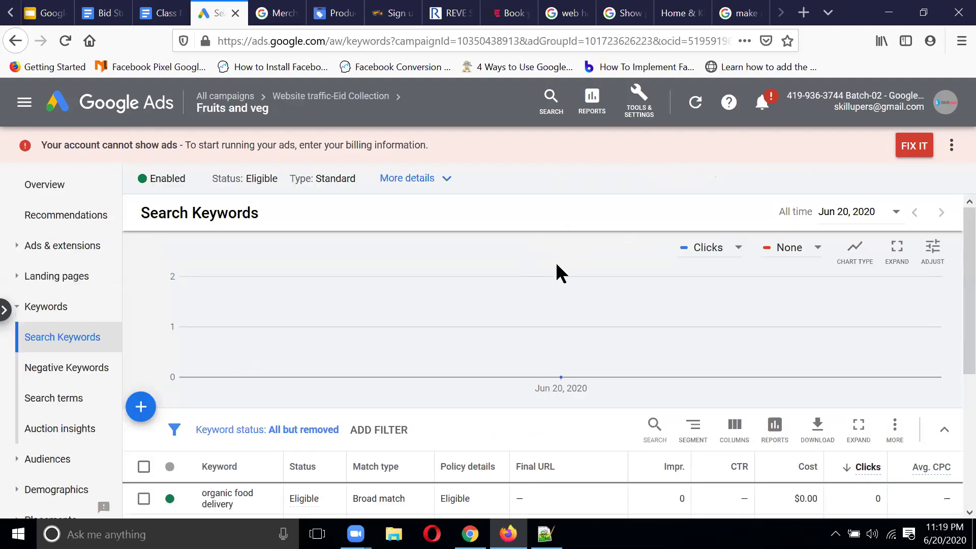
scroll(556, 261, down, 2)
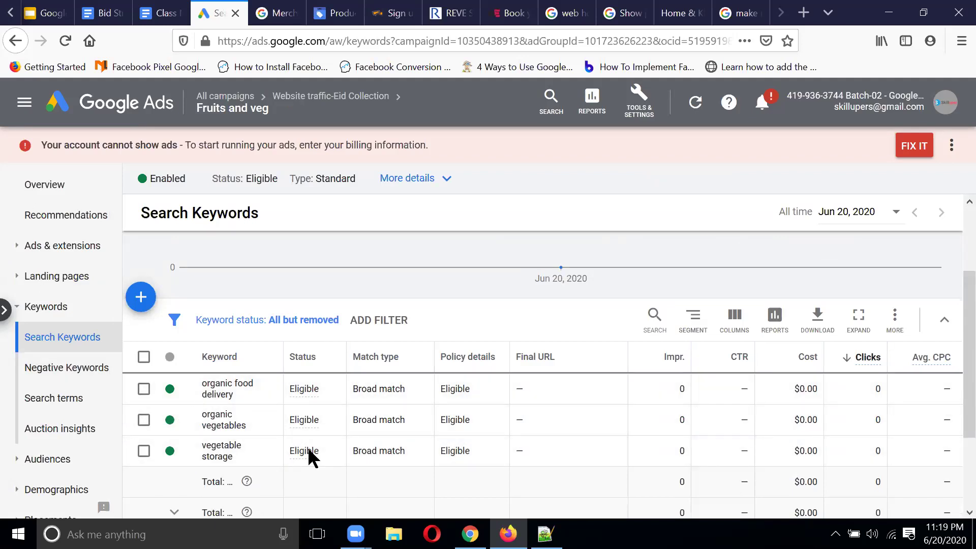
scroll(94, 338, down, 1)
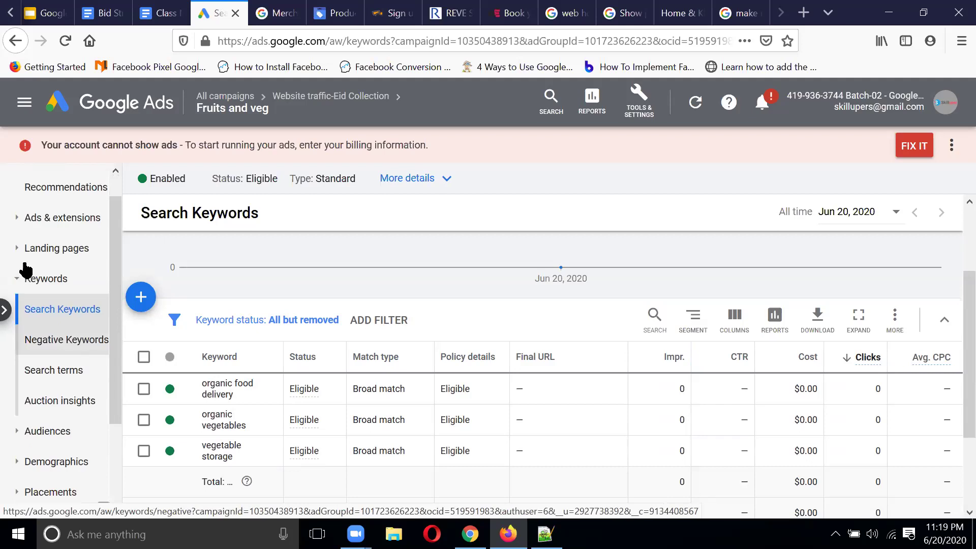
scroll(25, 269, up, 1)
click(21, 246)
click(33, 280)
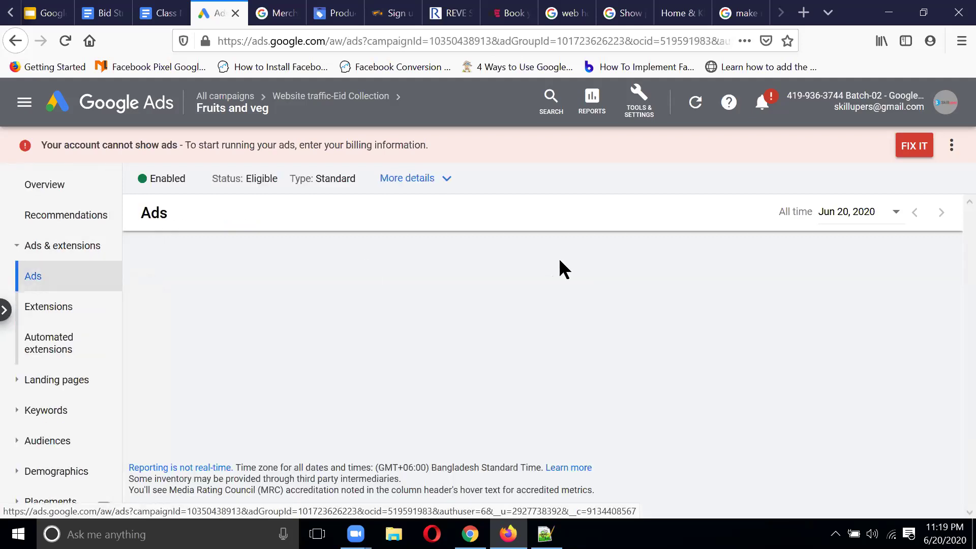
scroll(560, 272, down, 3)
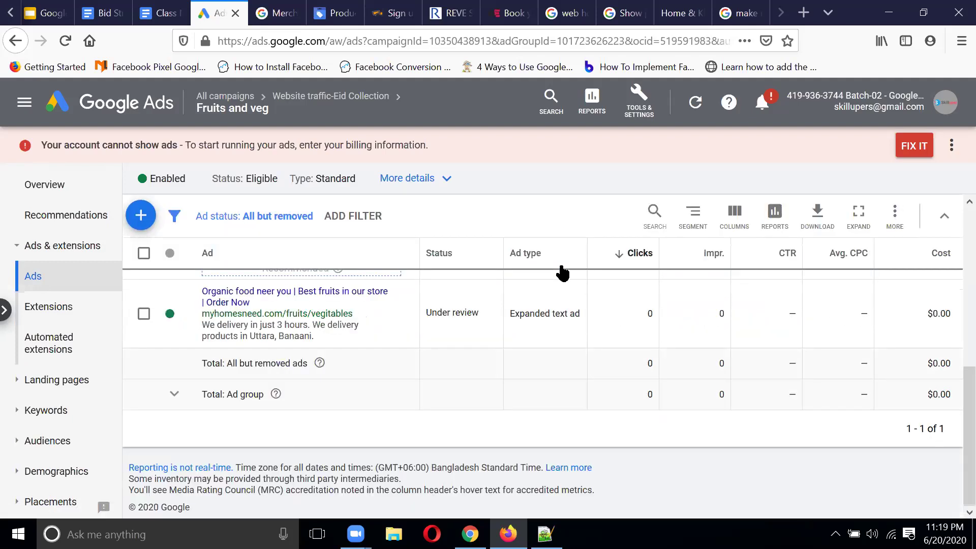
scroll(470, 379, up, 1)
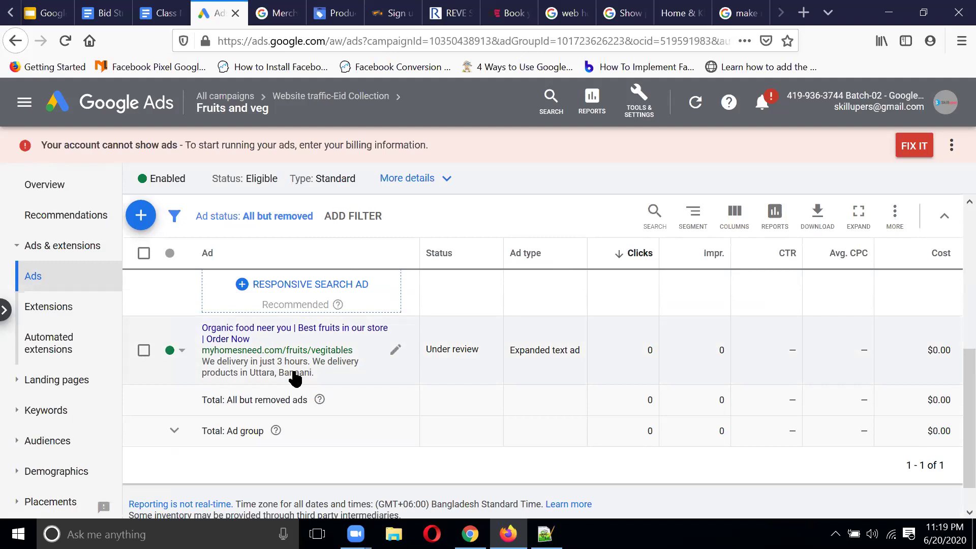
click(66, 316)
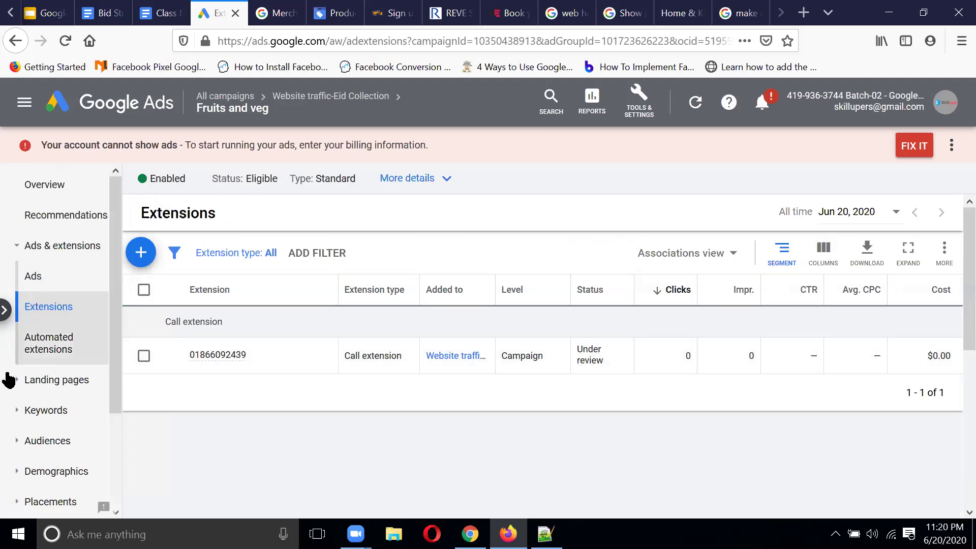
click(60, 421)
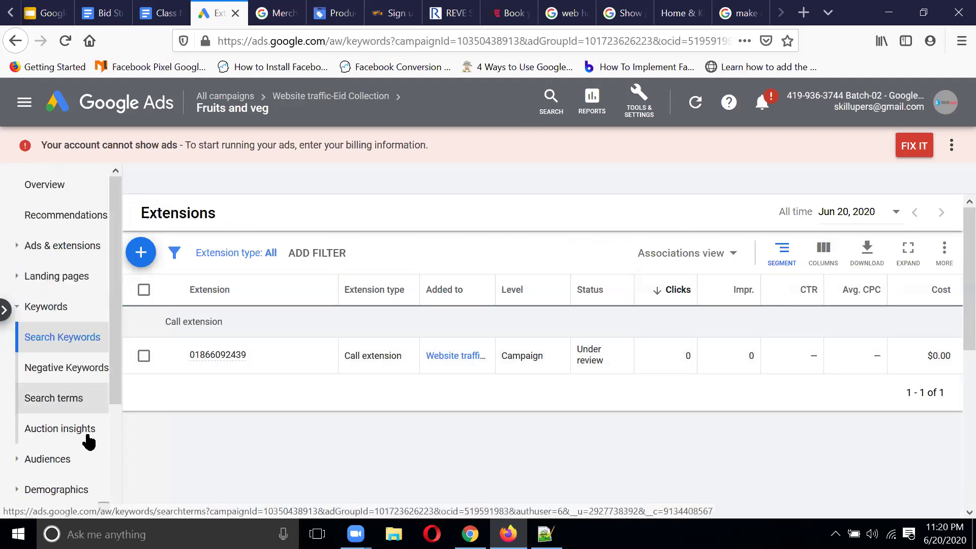
click(70, 405)
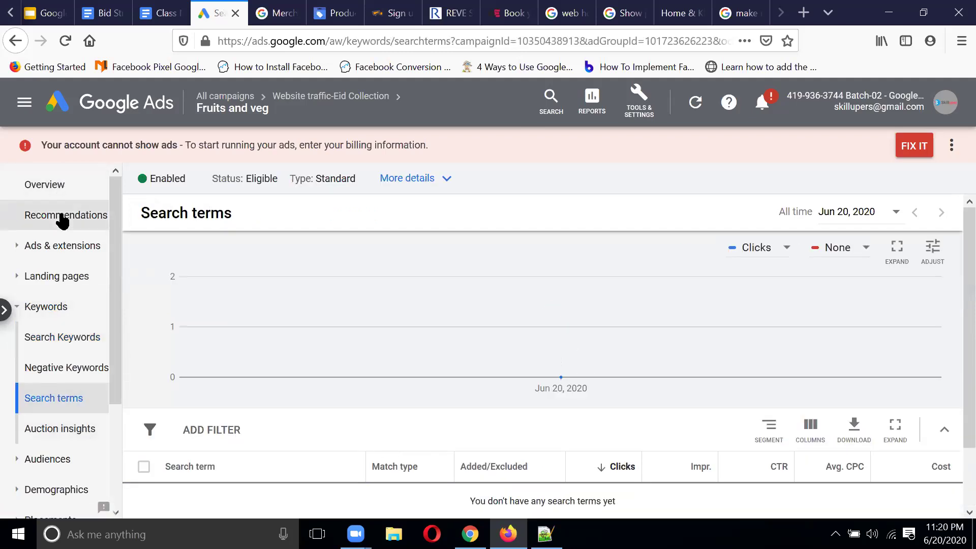
scroll(62, 218, down, 3)
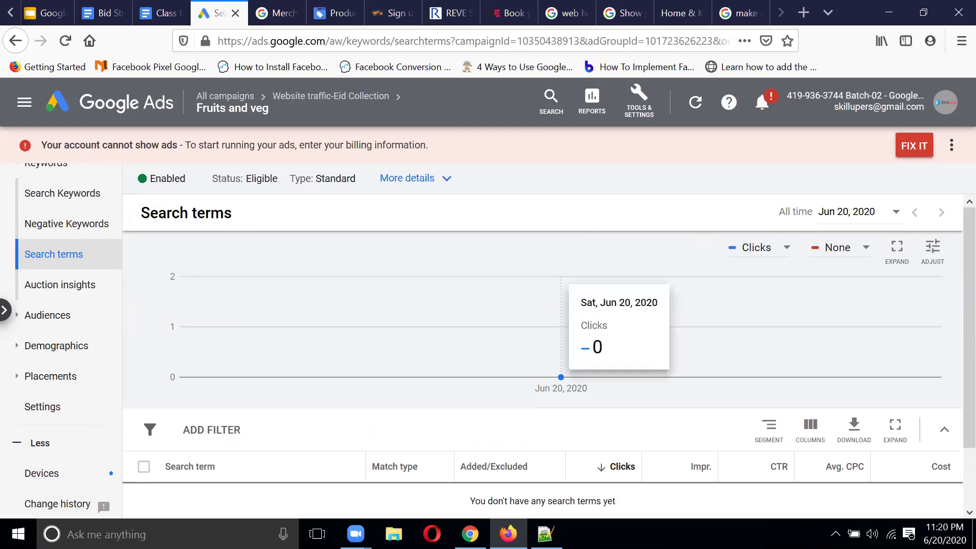
click(227, 96)
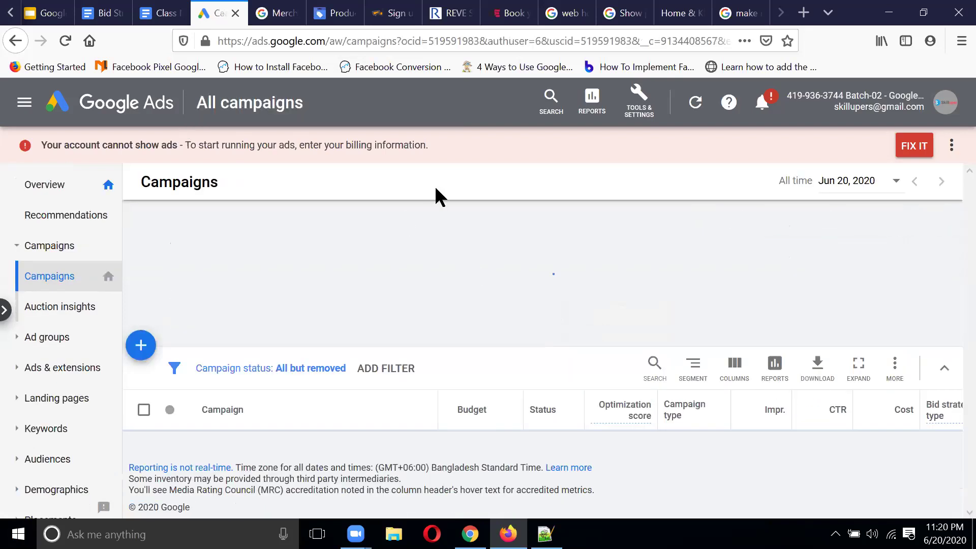
scroll(304, 439, down, 2)
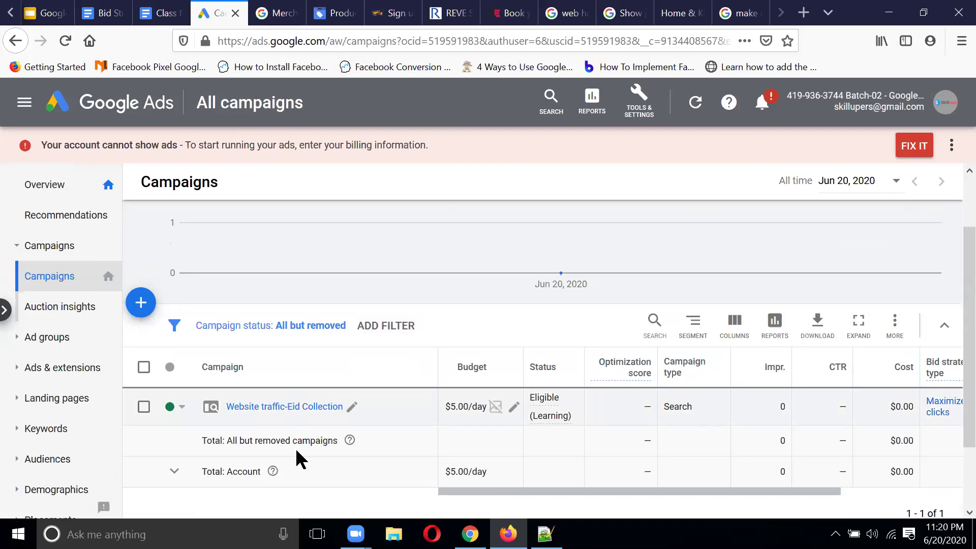
mouse_move(430, 268)
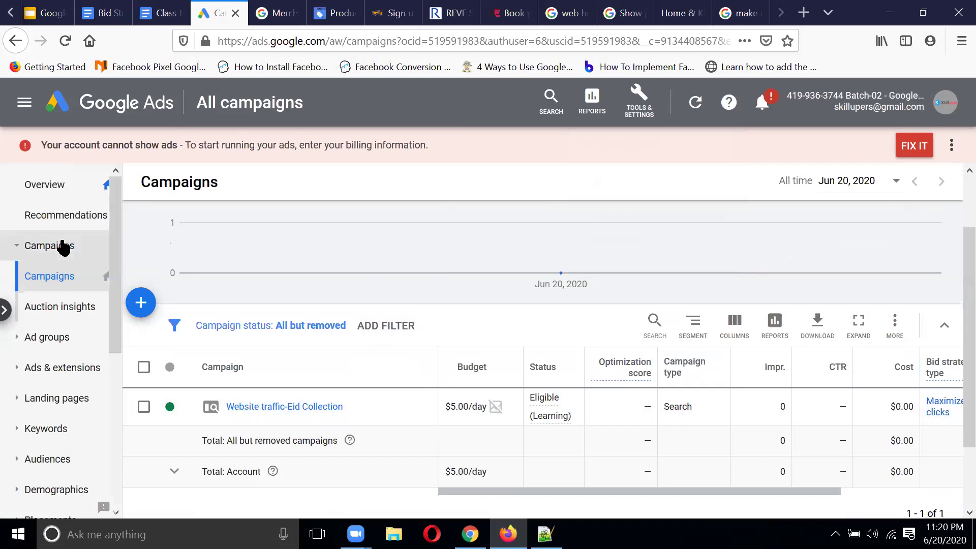
click(297, 410)
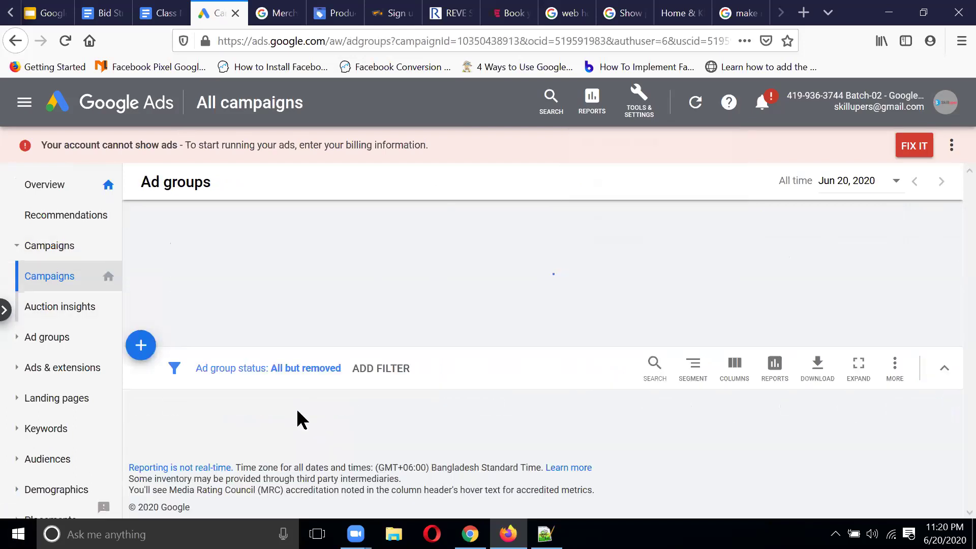
scroll(8, 497, down, 4)
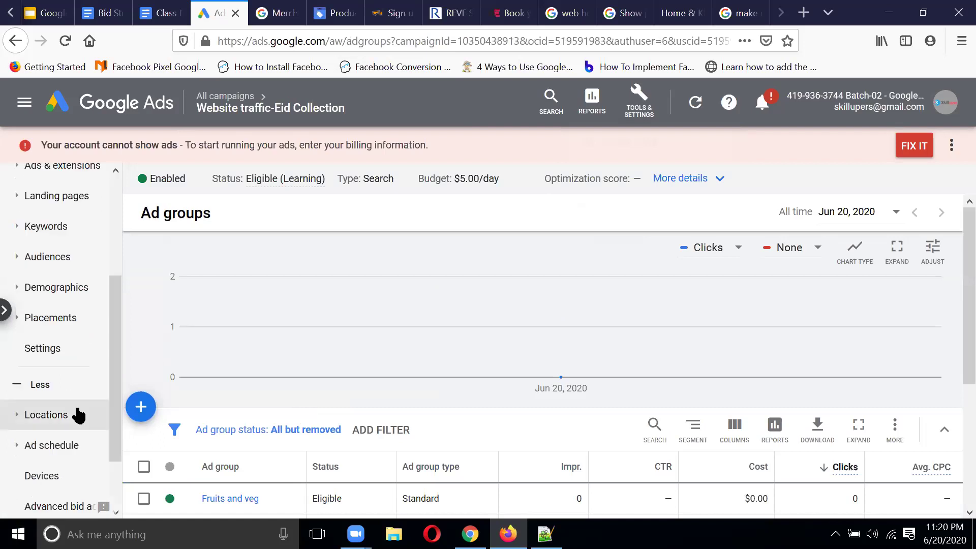
click(49, 351)
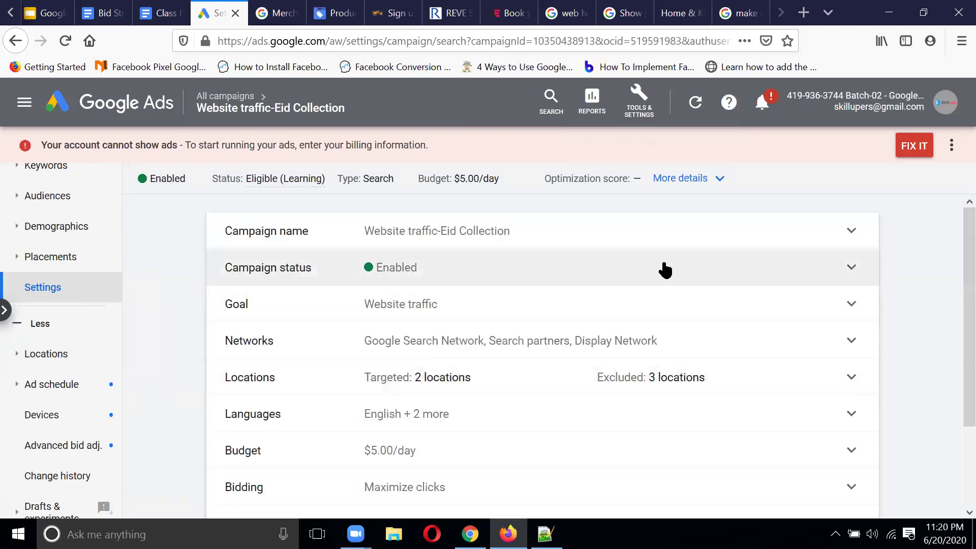
scroll(475, 342, down, 2)
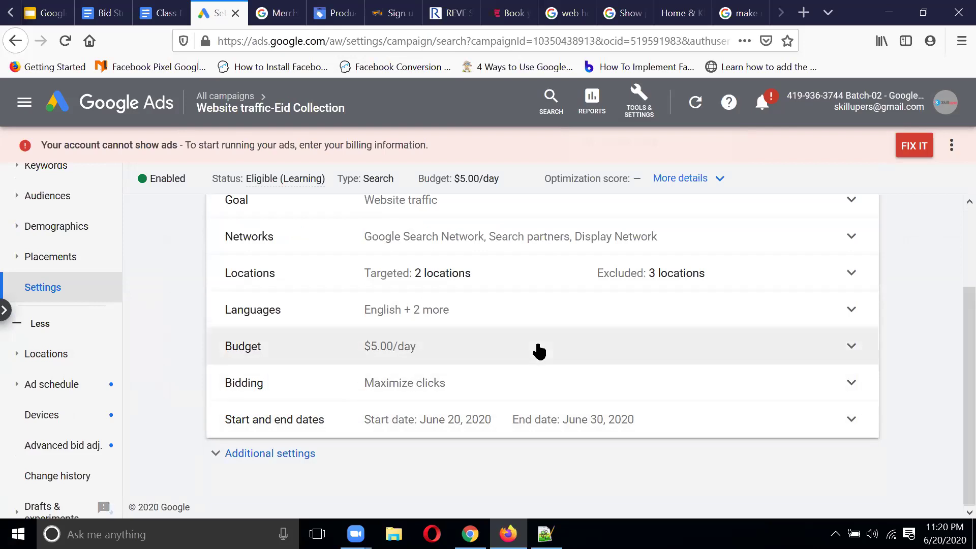
click(282, 454)
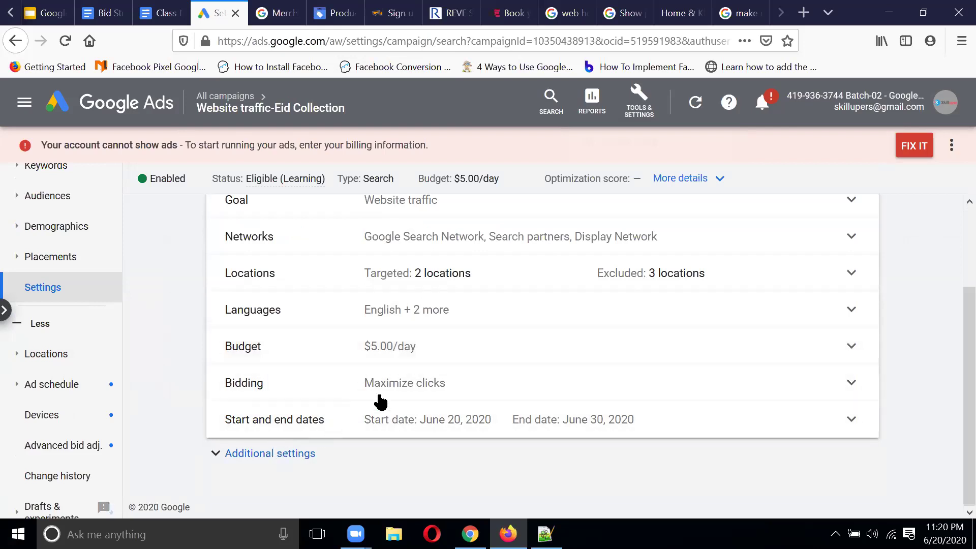
scroll(563, 366, down, 3)
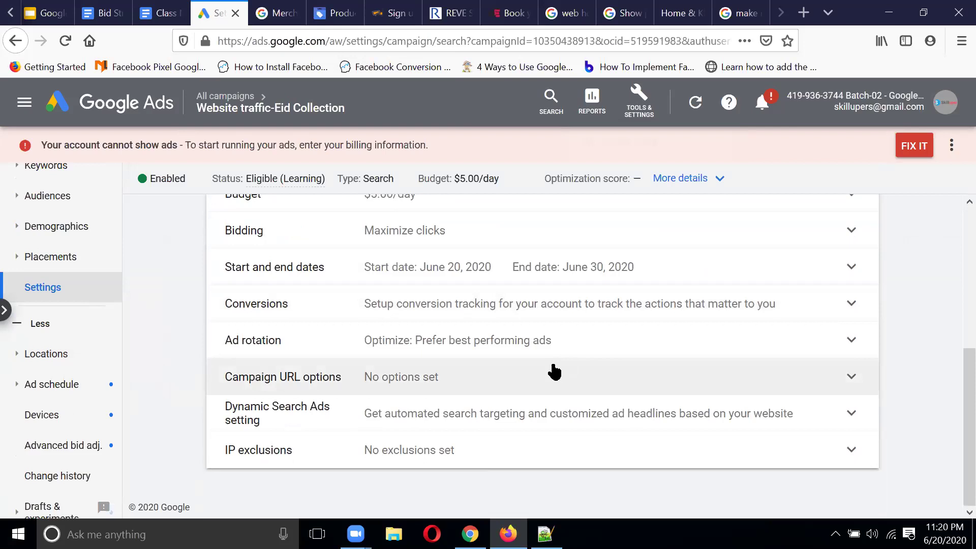
scroll(552, 372, up, 1)
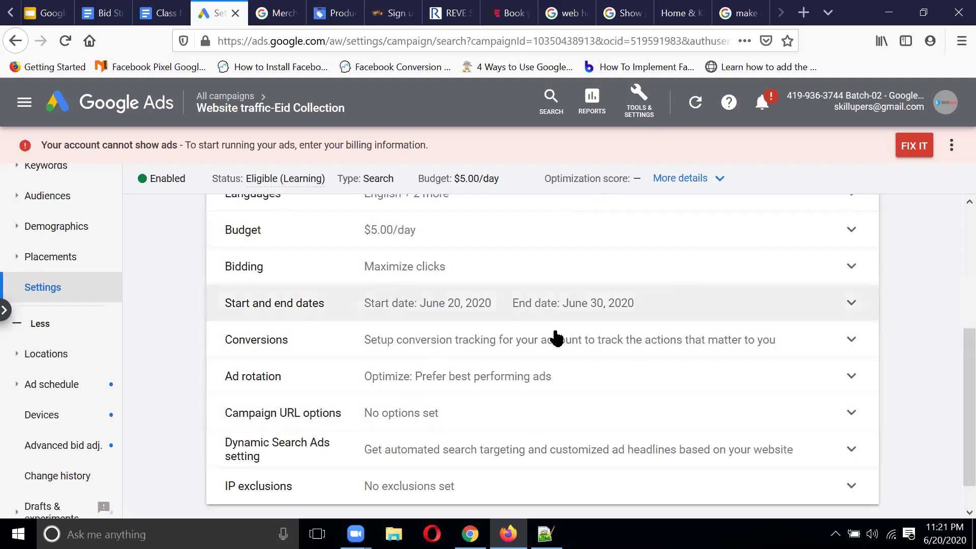
scroll(593, 292, up, 2)
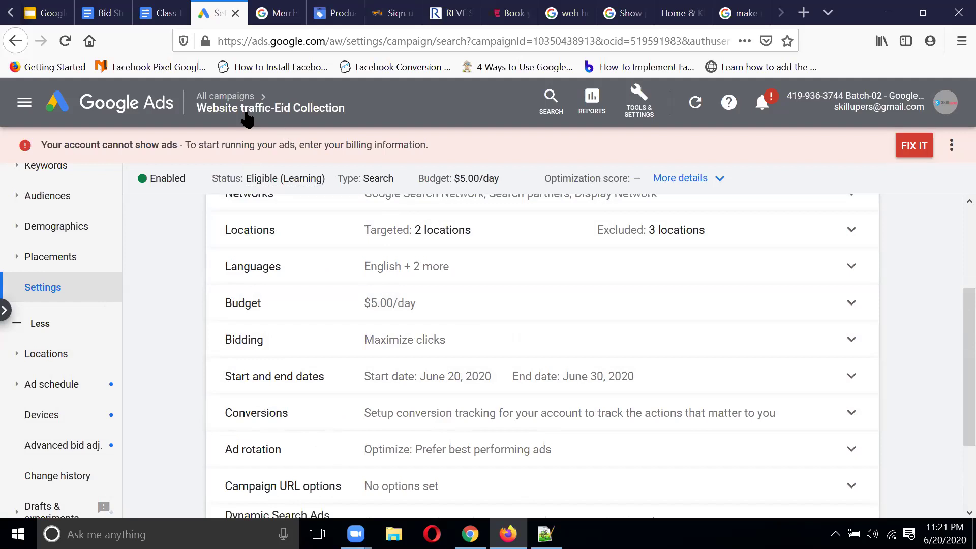
click(239, 97)
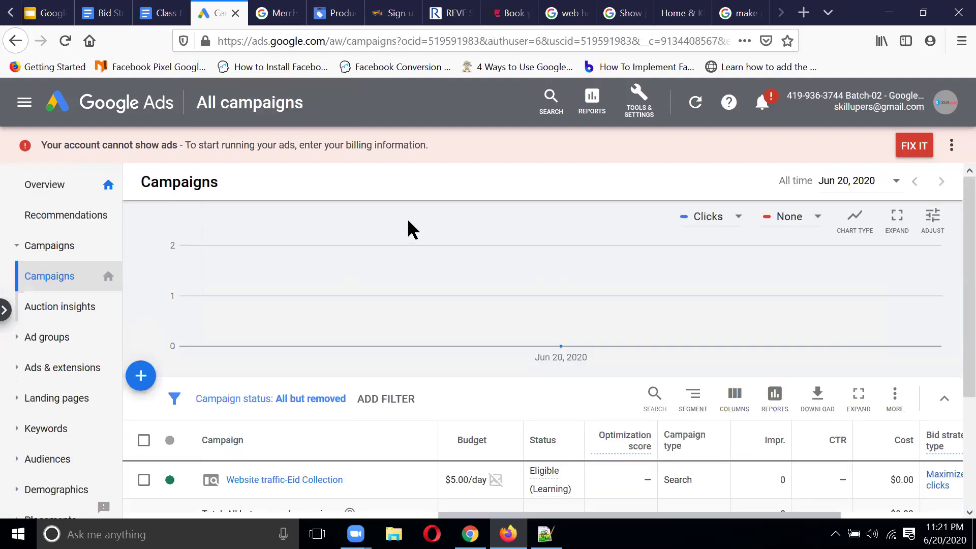
Step: Open the Website traffic-Eid Collection campaign, then the Fruits and veg ad group's Settings page
scroll(294, 385, down, 2)
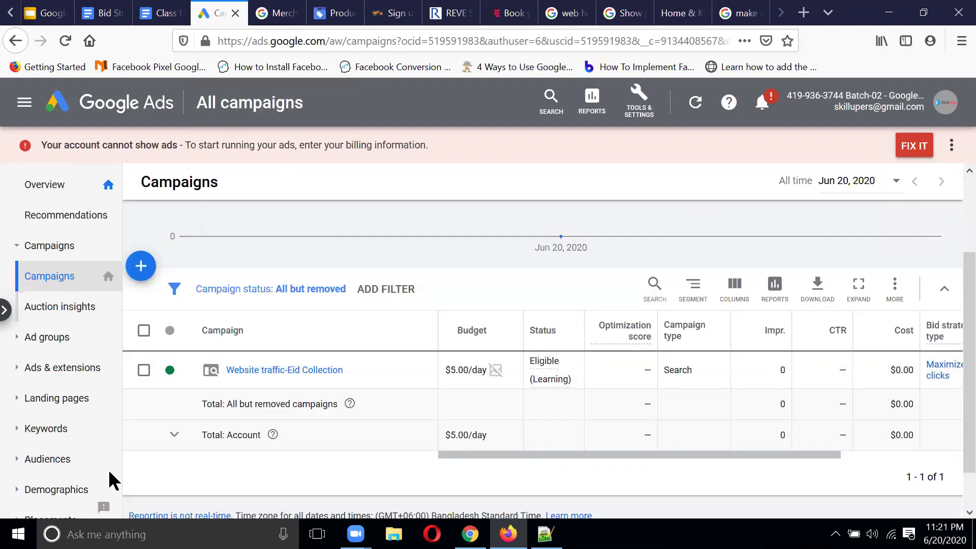
click(261, 371)
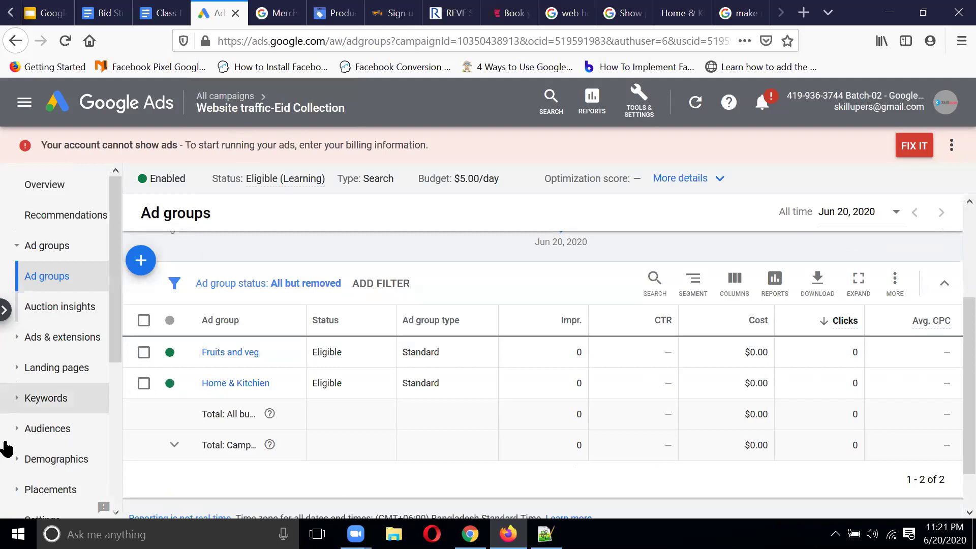
scroll(51, 432, down, 5)
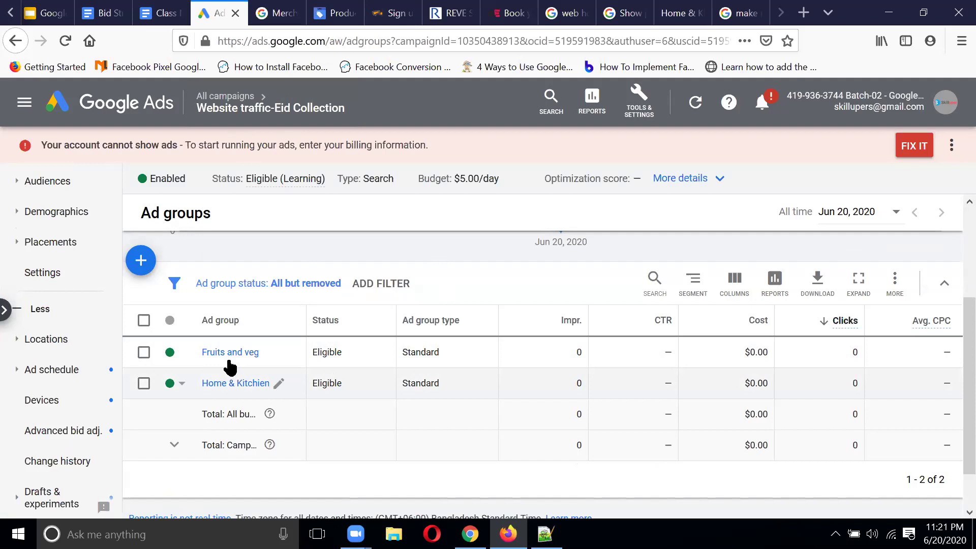
click(278, 352)
click(274, 416)
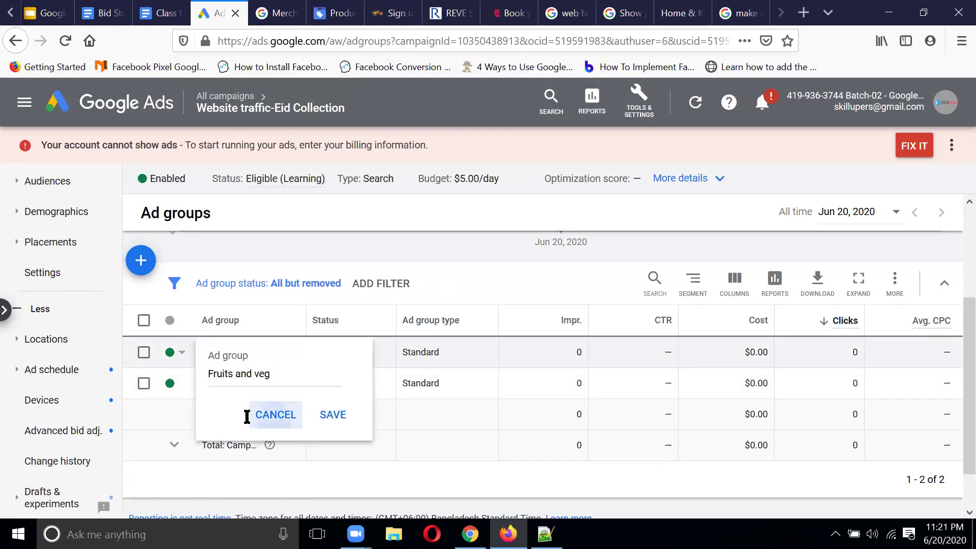
click(213, 352)
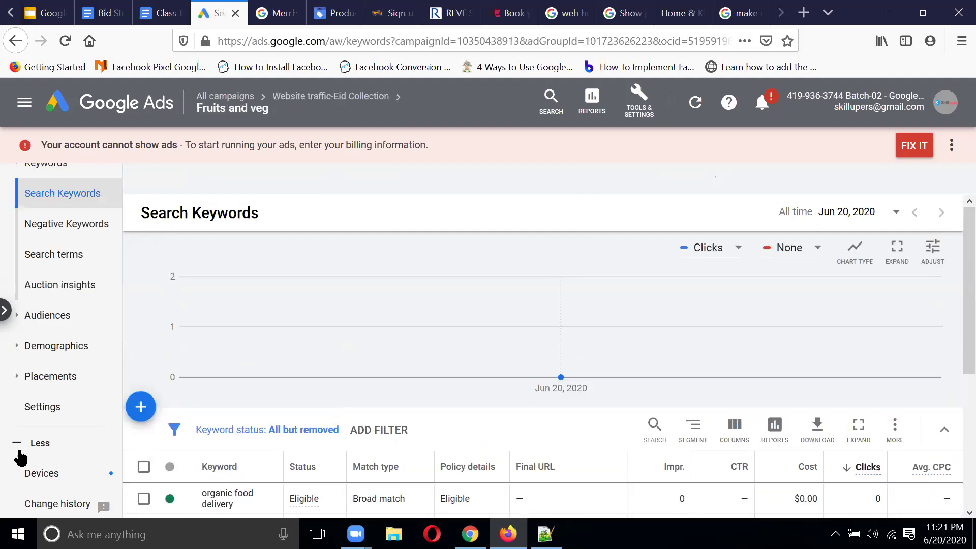
click(52, 408)
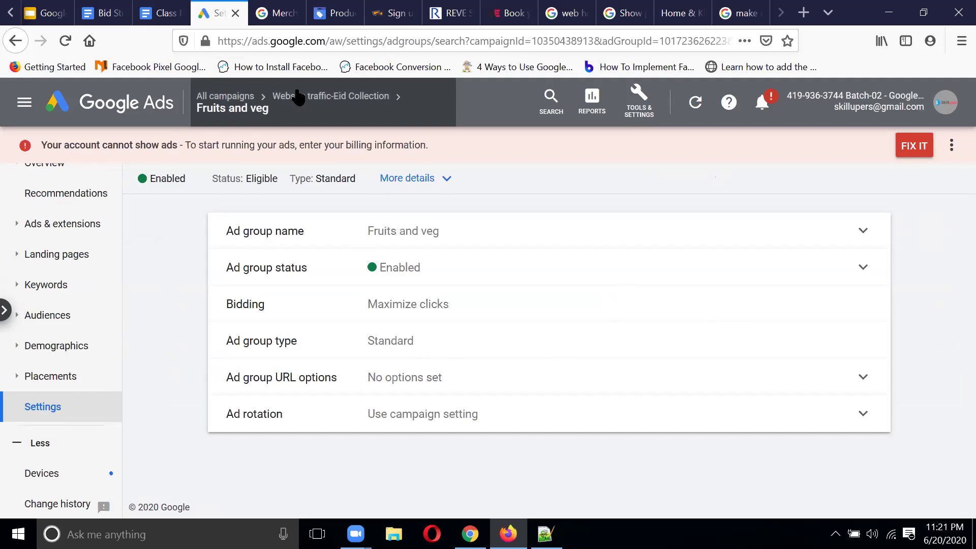
Step: Return to All campaigns and open the Website traffic-Eid Collection campaign's ad groups
mouse_move(299, 97)
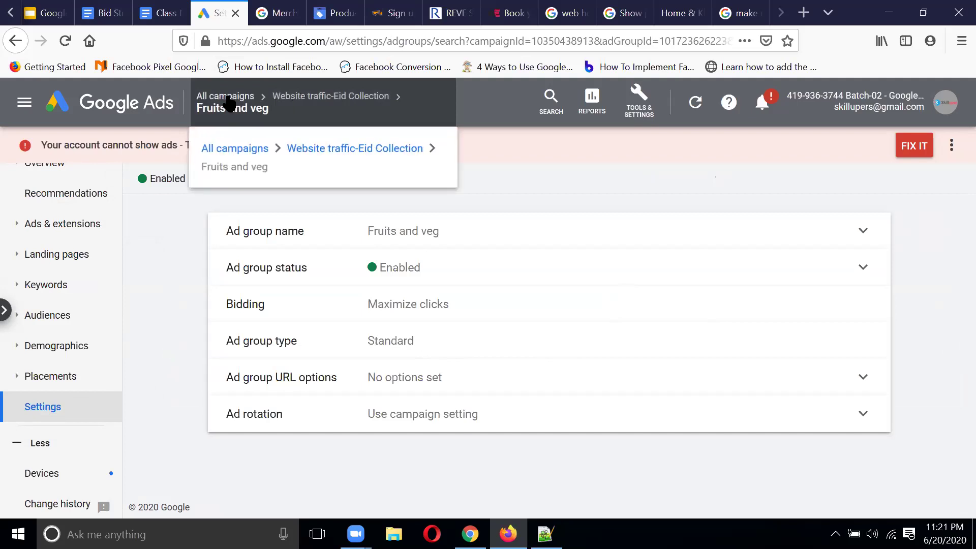
click(224, 96)
scroll(266, 289, down, 3)
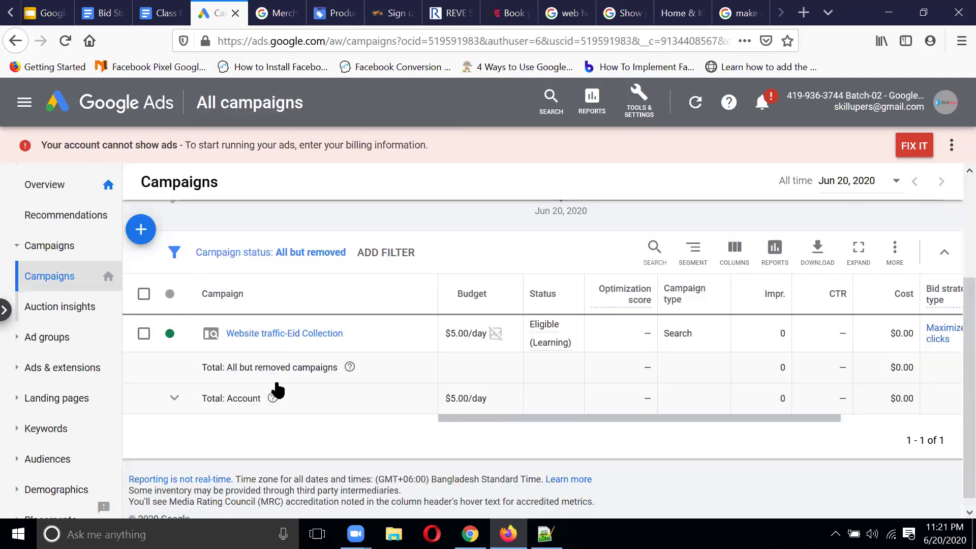
click(284, 334)
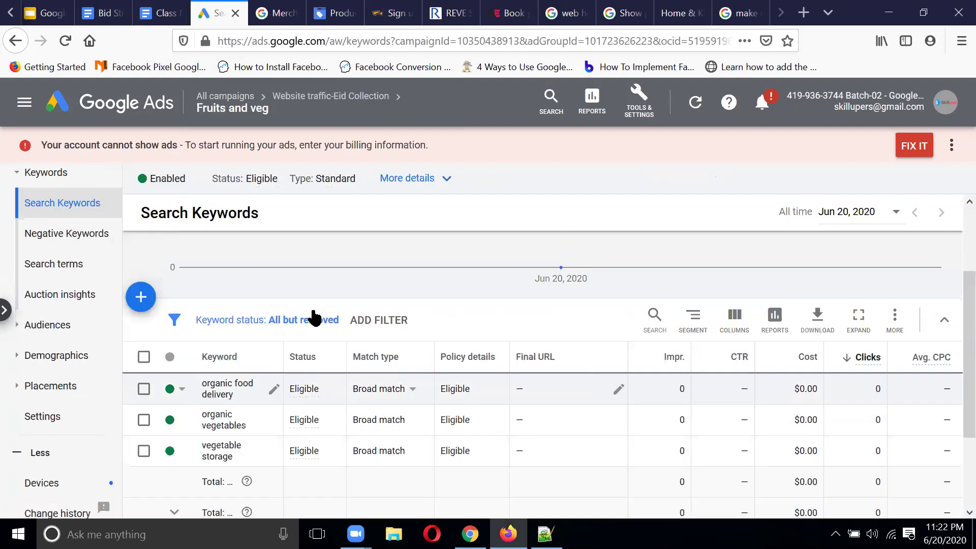
scroll(314, 317, down, 2)
scroll(38, 320, up, 3)
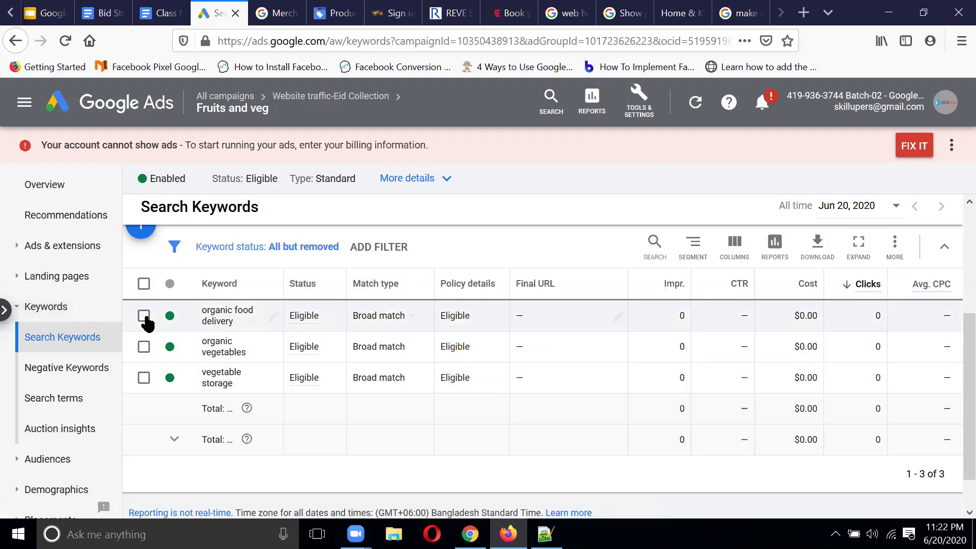
Step: Go to the Fruits and veg ad group's Ads list and open its text ad for editing
click(181, 320)
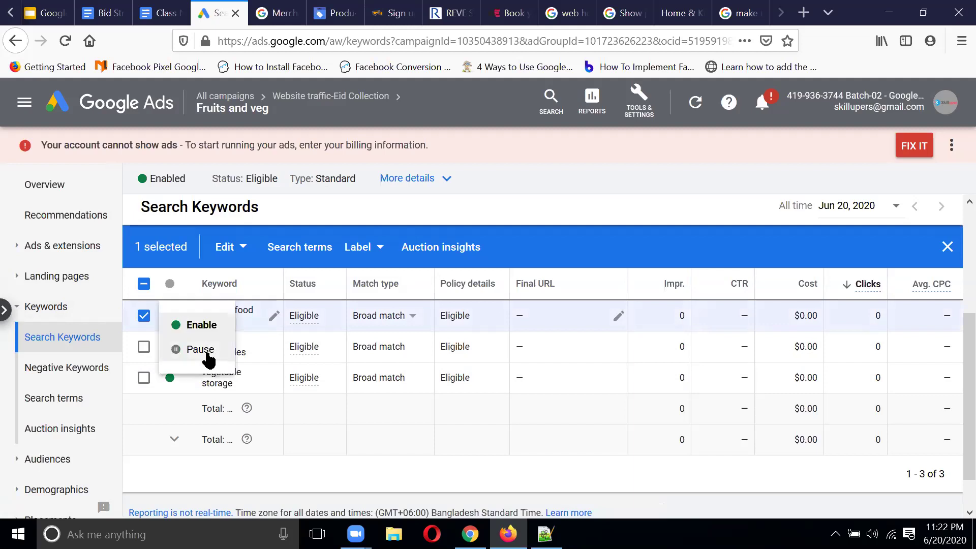
click(367, 422)
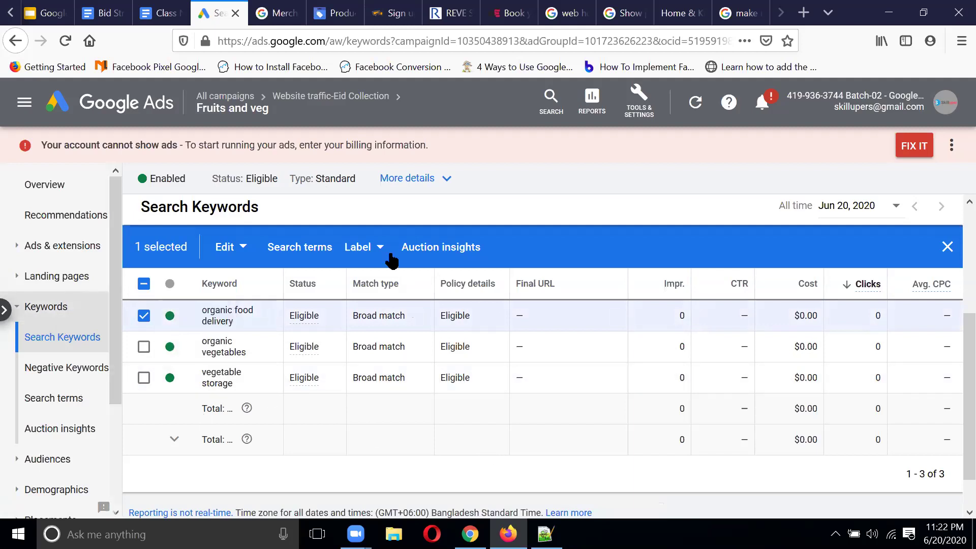
click(62, 246)
click(31, 276)
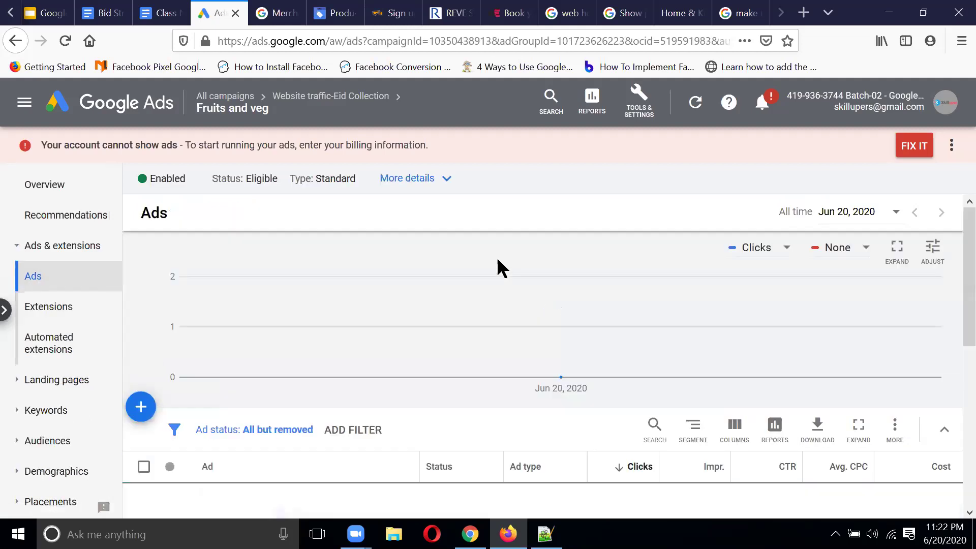
scroll(496, 257, down, 5)
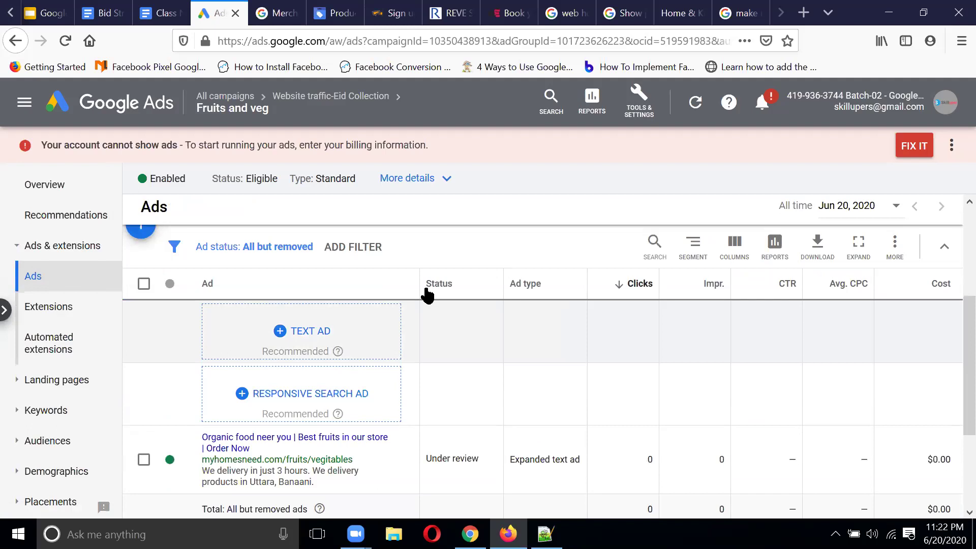
scroll(397, 353, down, 2)
click(396, 351)
click(432, 364)
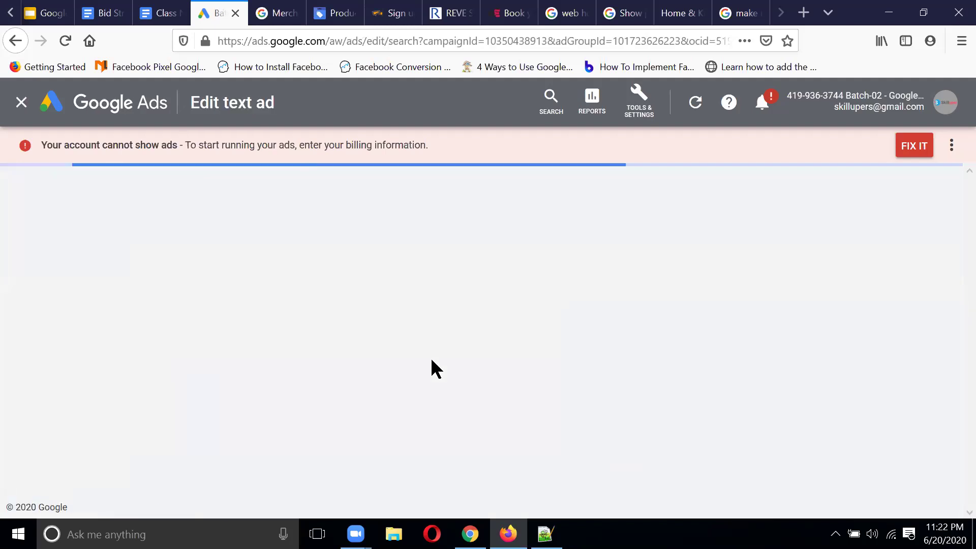
Step: Cut Headline 2 down to 'Best fruits' and save the ad
scroll(305, 310, down, 2)
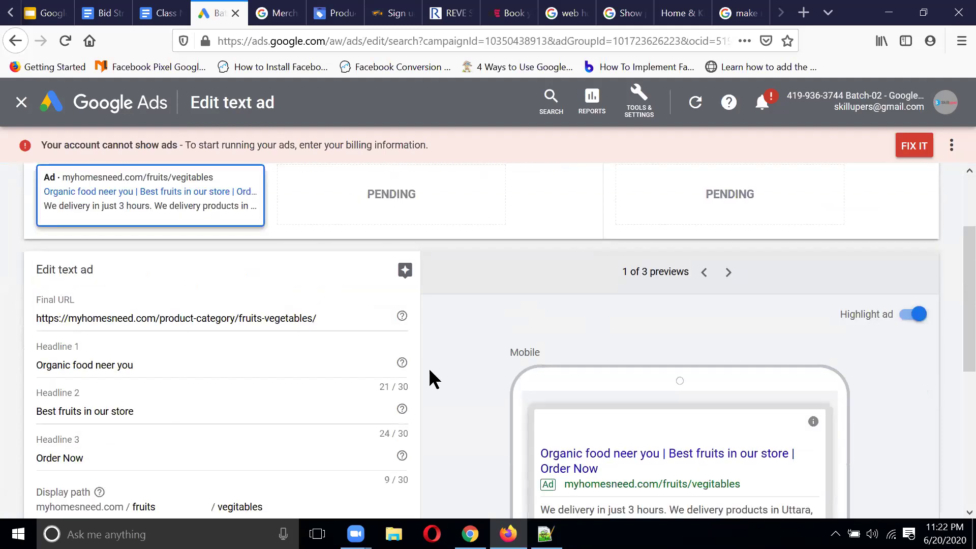
scroll(397, 374, down, 1)
click(165, 333)
key(BackSpace)
key(BackSpace)
key(BackSpace)
key(BackSpace)
key(BackSpace)
key(BackSpace)
key(BackSpace)
key(BackSpace)
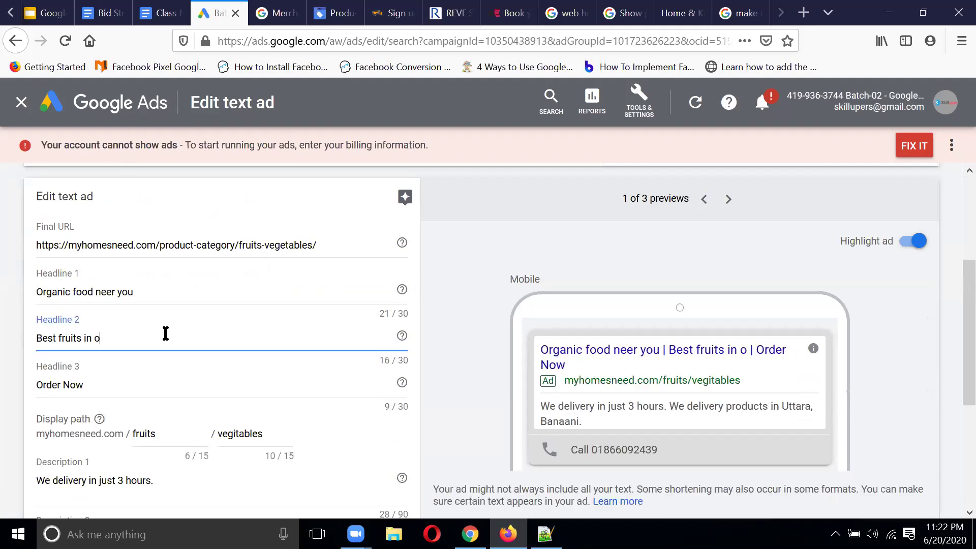
key(BackSpace)
key(BackSpace)
key(BackSpace)
key(BackSpace)
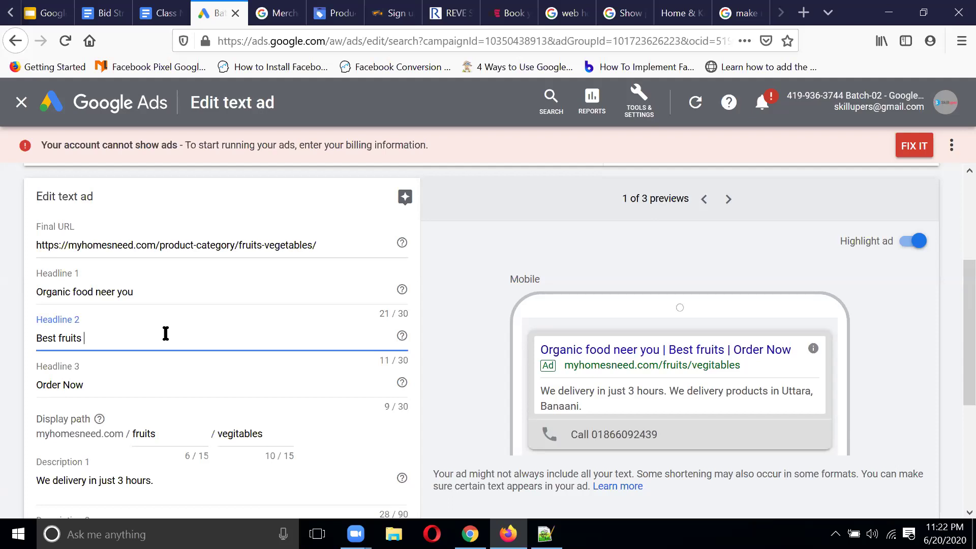
scroll(188, 320, down, 5)
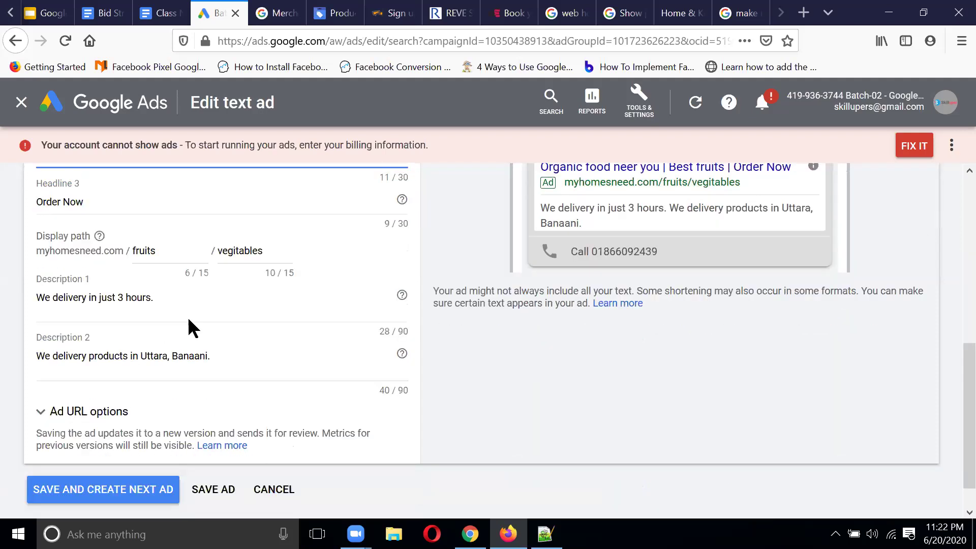
click(204, 489)
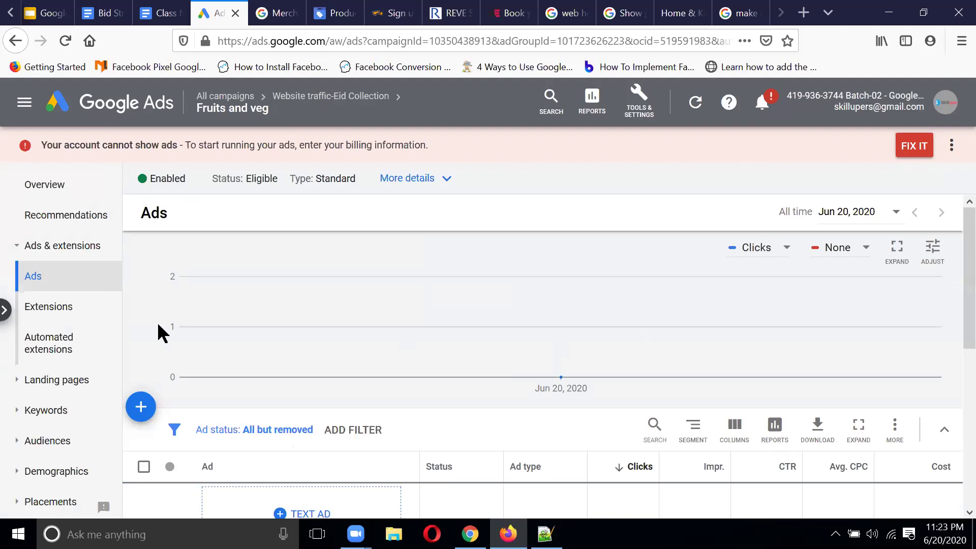
Step: Open the Website traffic-Eid Collection campaign's ad groups list and start a new Ad group 3
click(297, 97)
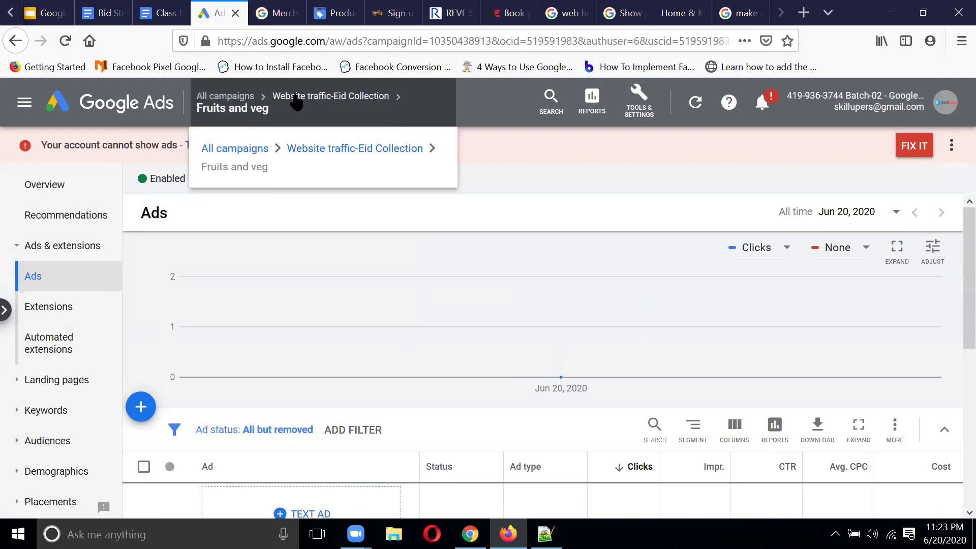
scroll(374, 286, down, 3)
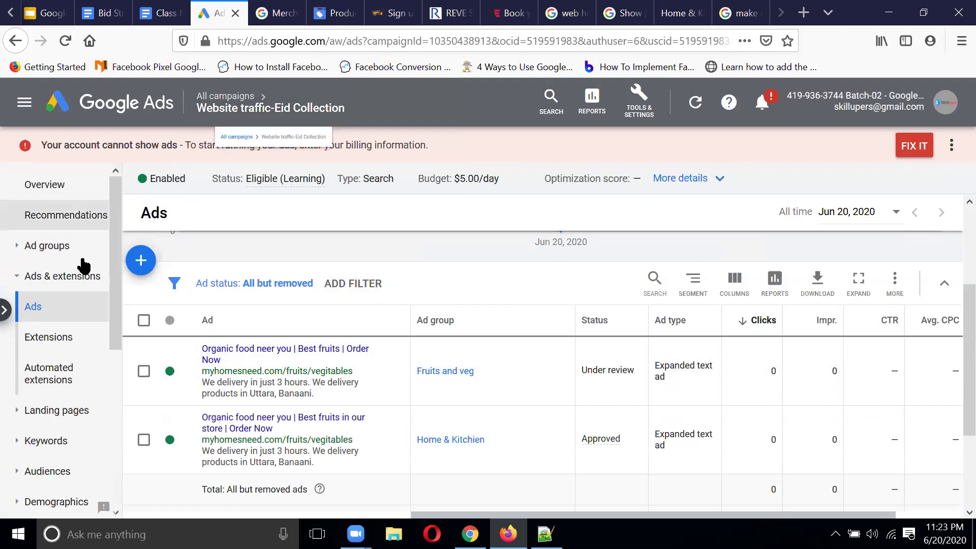
click(46, 249)
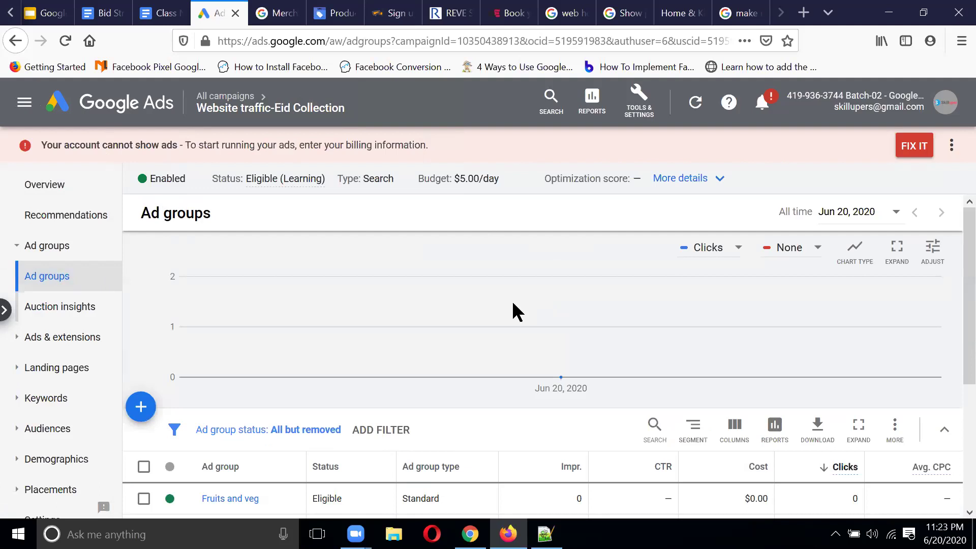
scroll(476, 305, down, 2)
click(143, 339)
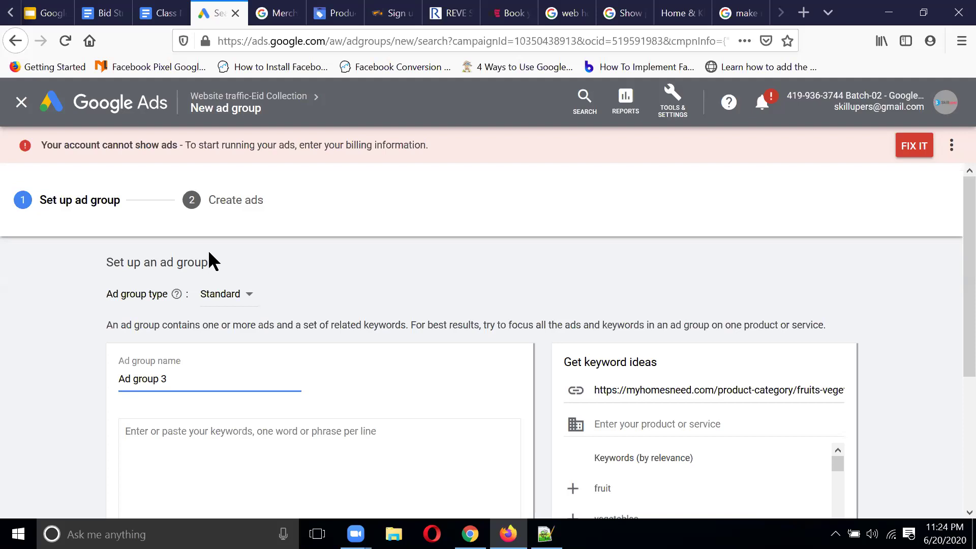
Step: In the class note, type 'Homework 2: Campaign Creation' below the Homework 1 location targets
click(168, 13)
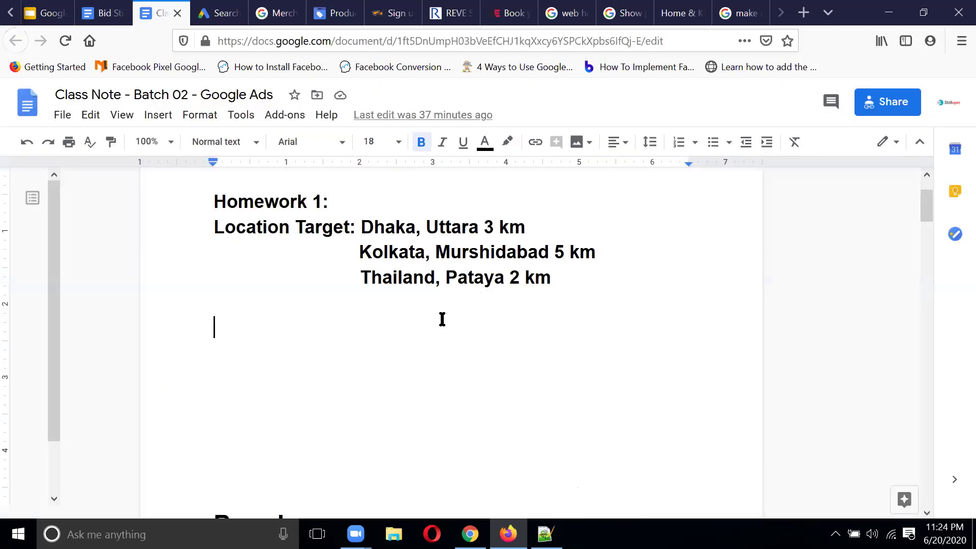
text(Homework 2:)
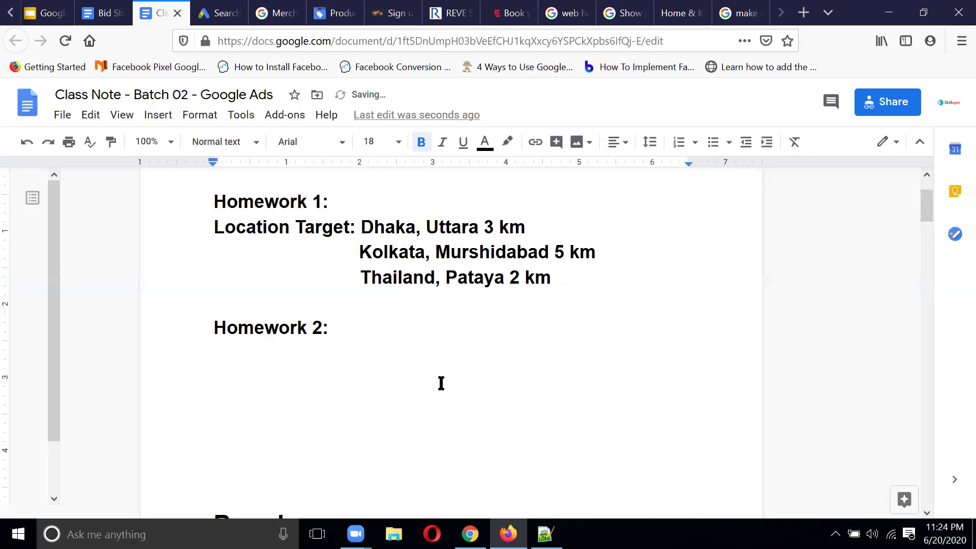
text(Campa)
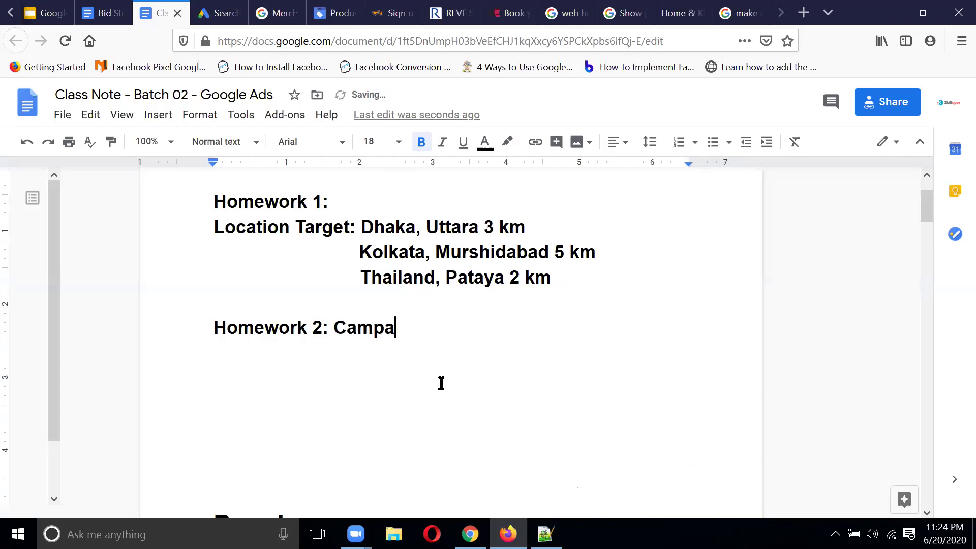
text(ign Creation)
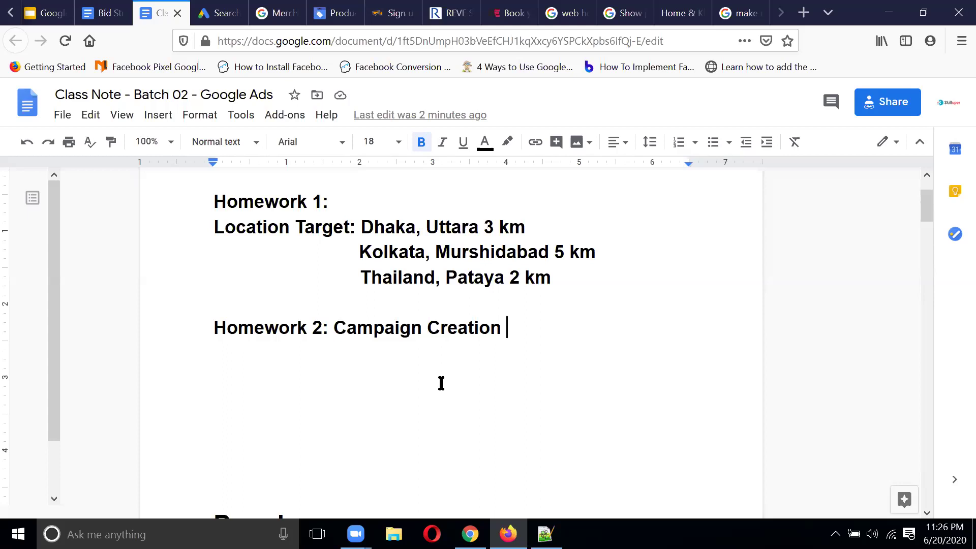
click(895, 108)
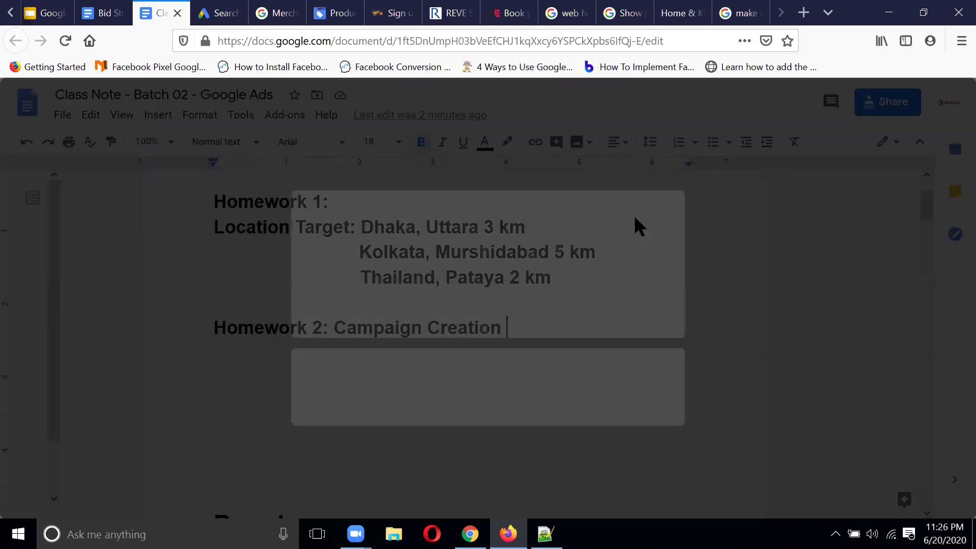
Step: Copy the class note's anyone-with-the-link view-only link and close the sharing dialog
click(691, 414)
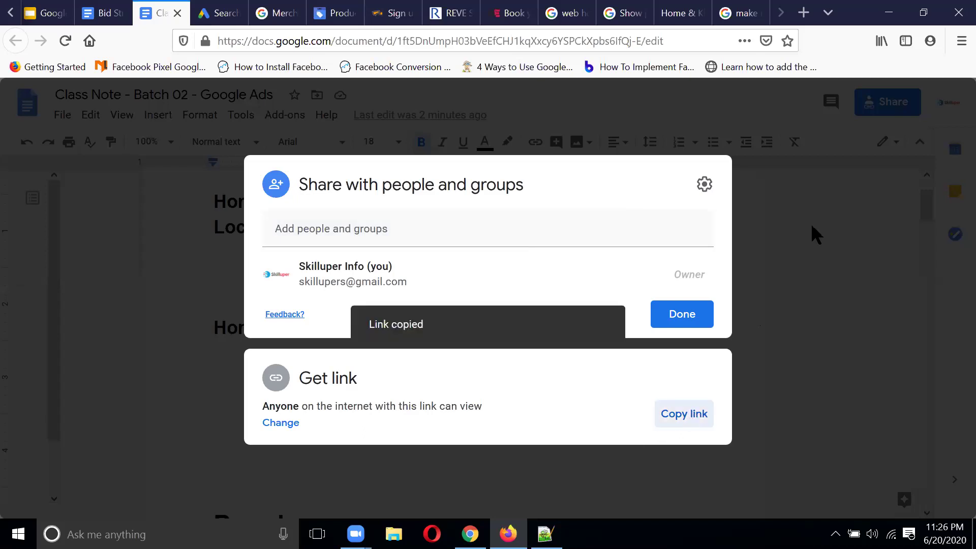
key(Escape)
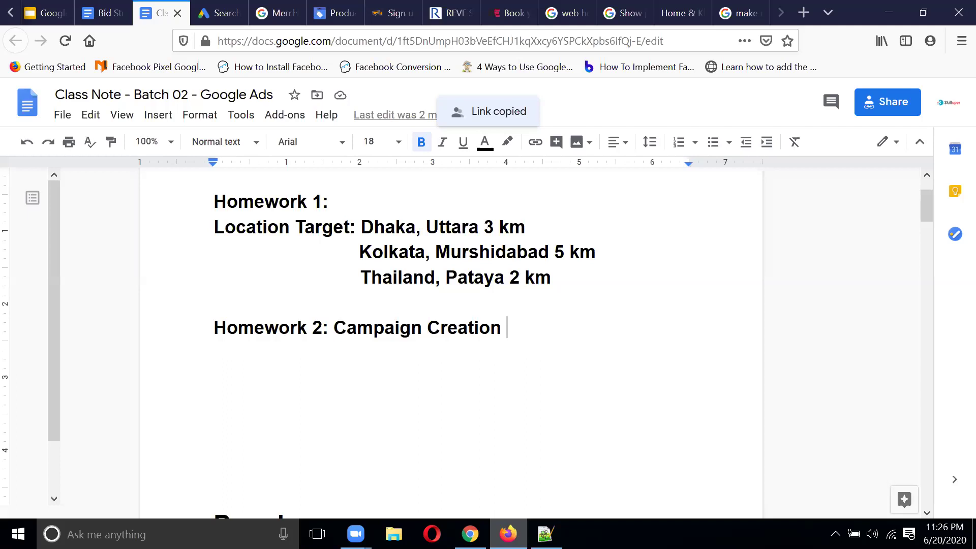
key(alt+Tab)
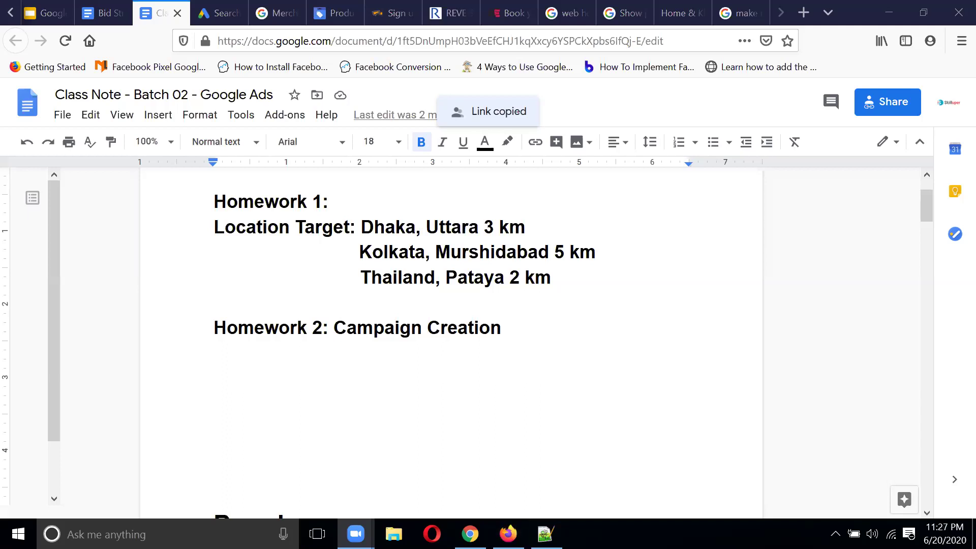
click(194, 247)
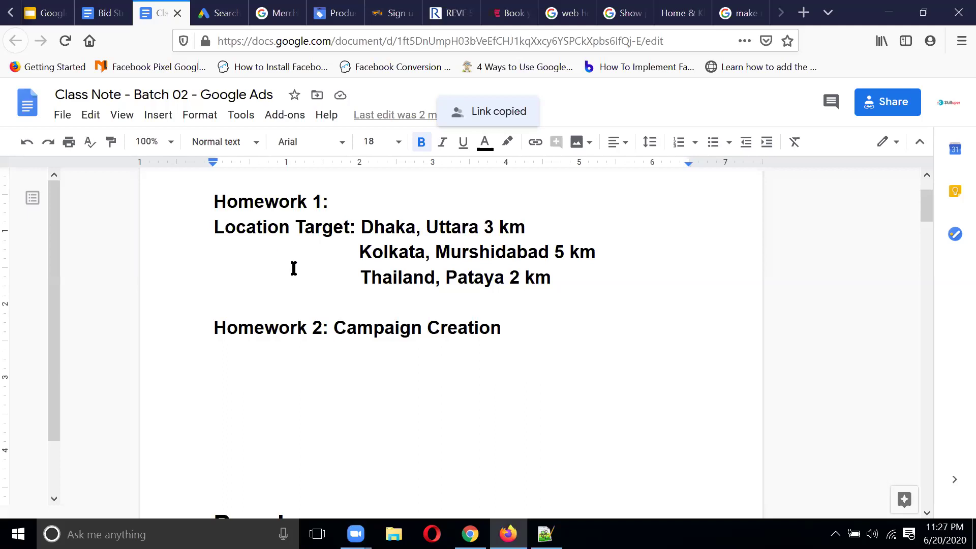
key(alt+Tab)
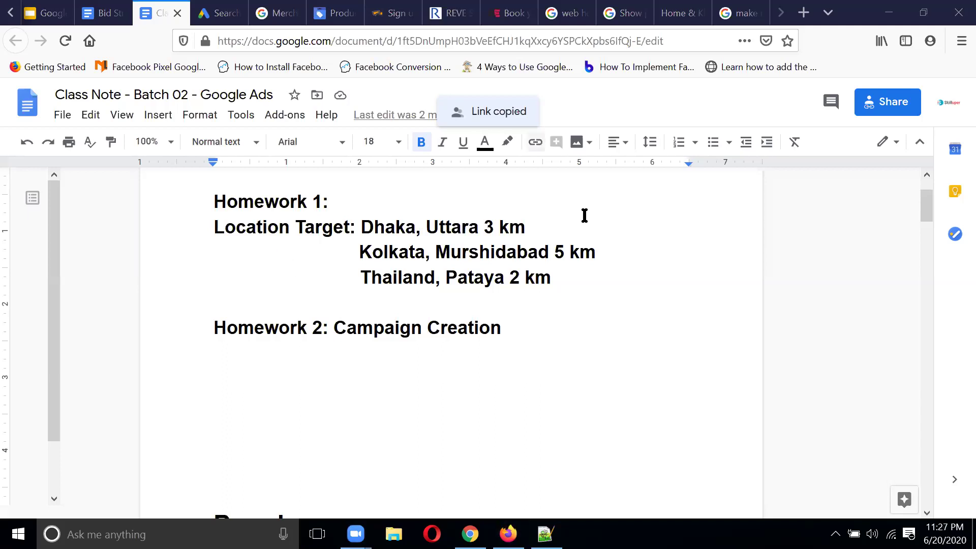
scroll(629, 366, up, 2)
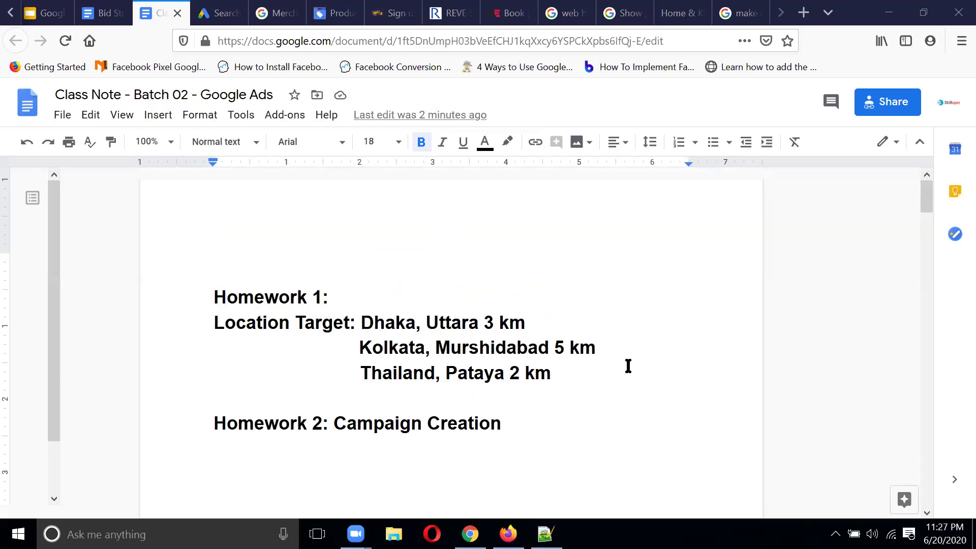
click(517, 423)
drag(516, 423, 203, 301)
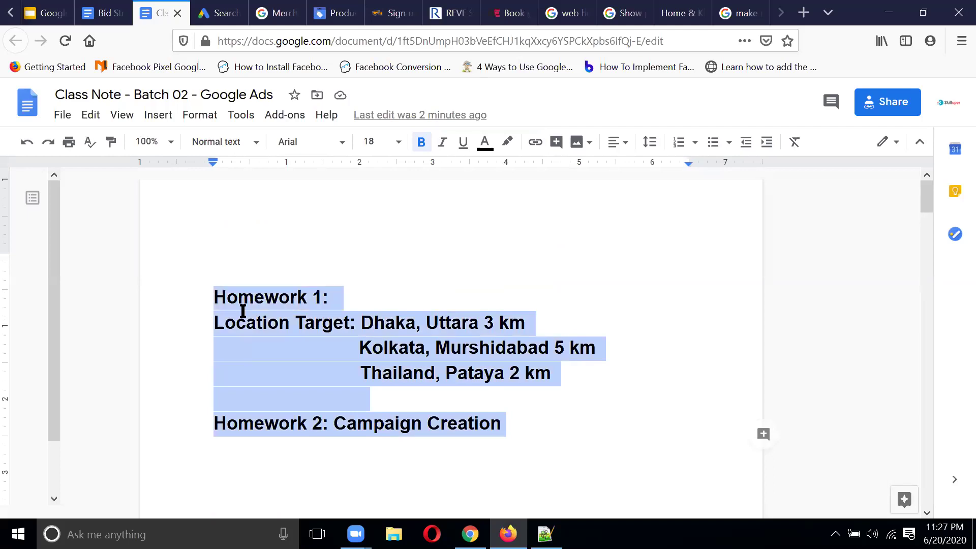
click(611, 424)
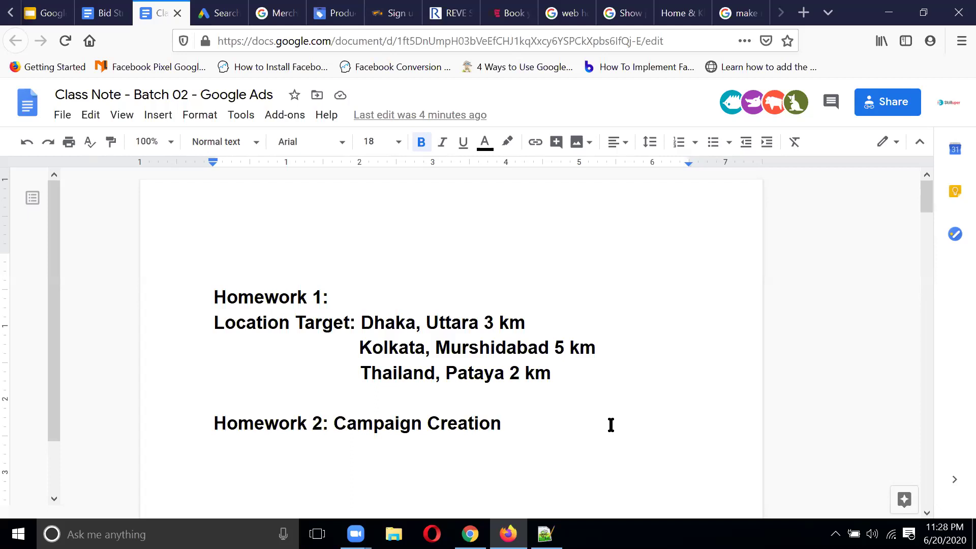
click(229, 14)
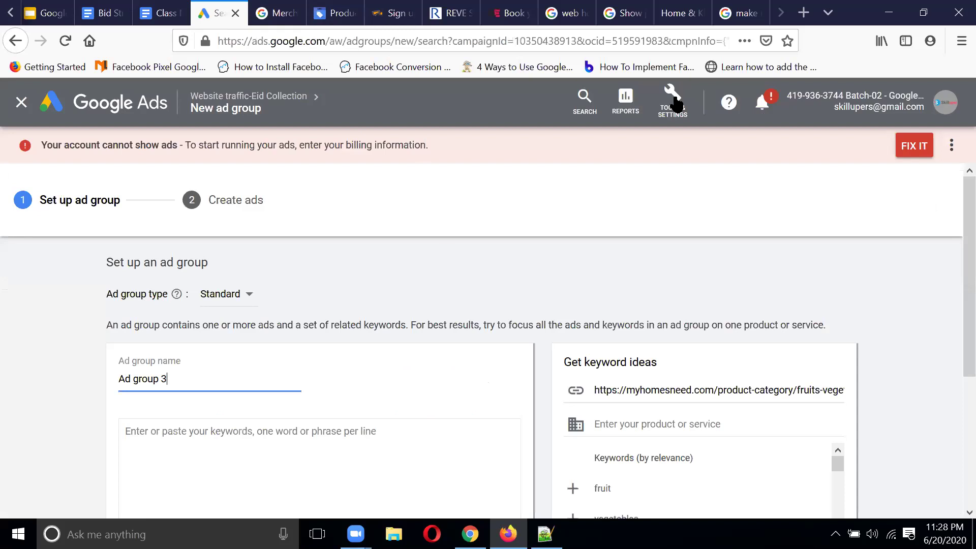
Step: Discard the unsaved Ad group 3, returning to the campaign's ad groups list with Fruits and veg
click(21, 102)
click(645, 322)
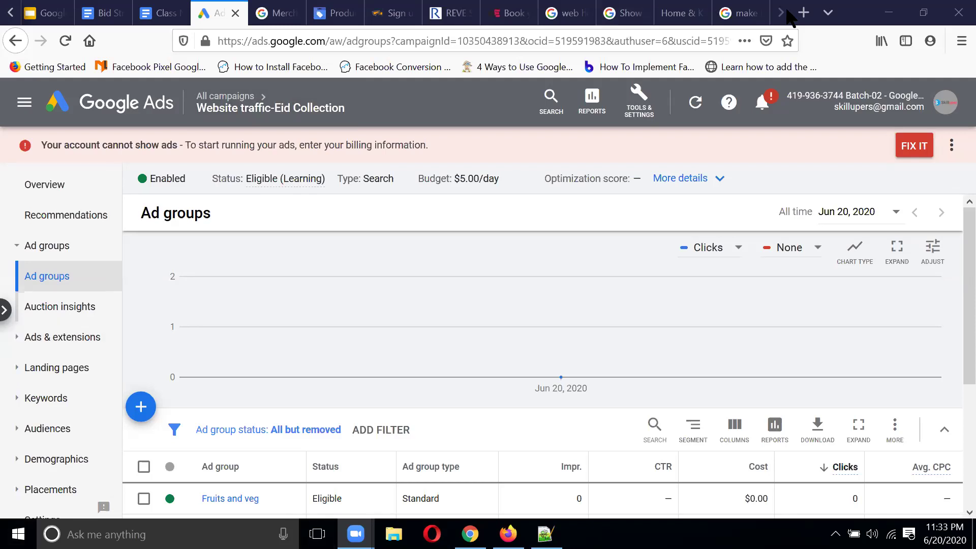
click(804, 13)
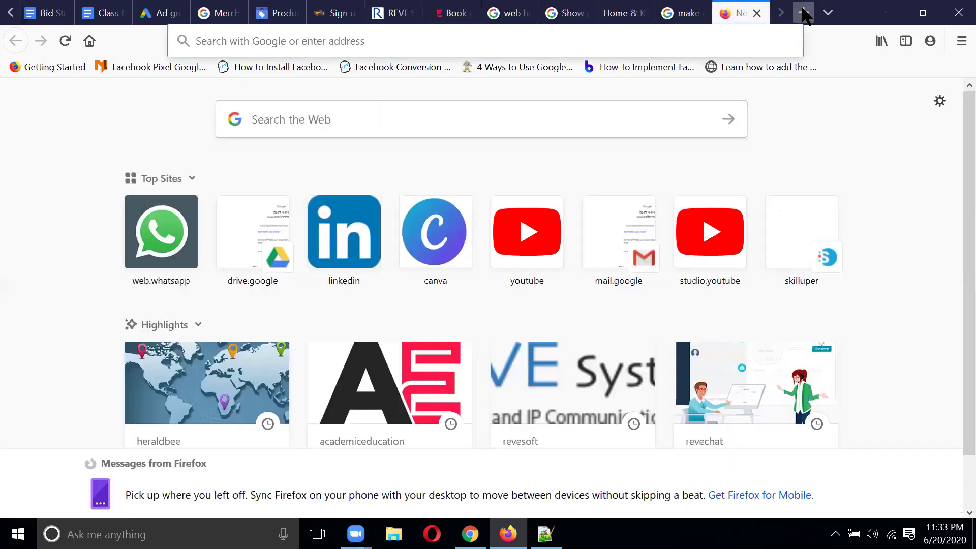
Step: Search Google for 'rewriter tool' and open the Article Rewriter Tool website
text(rewri)
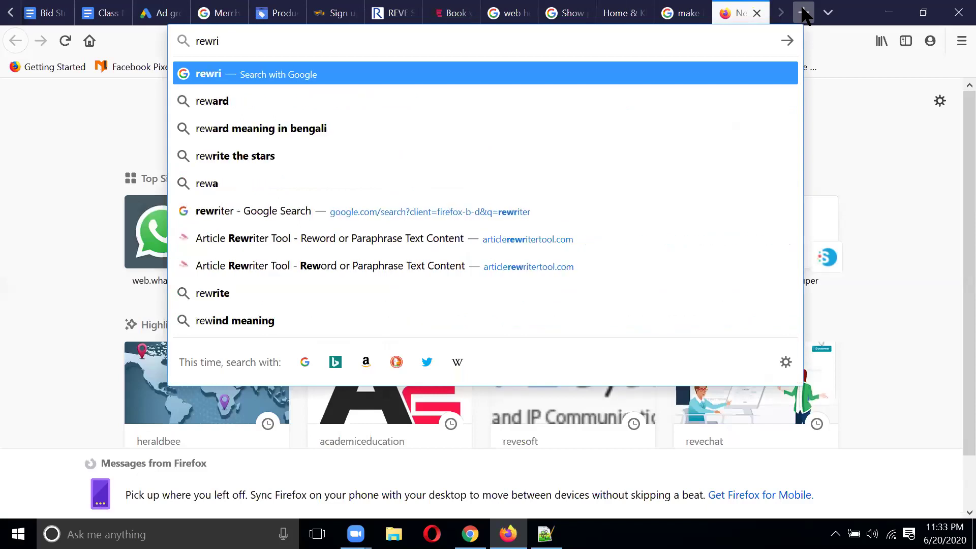
text(ter t)
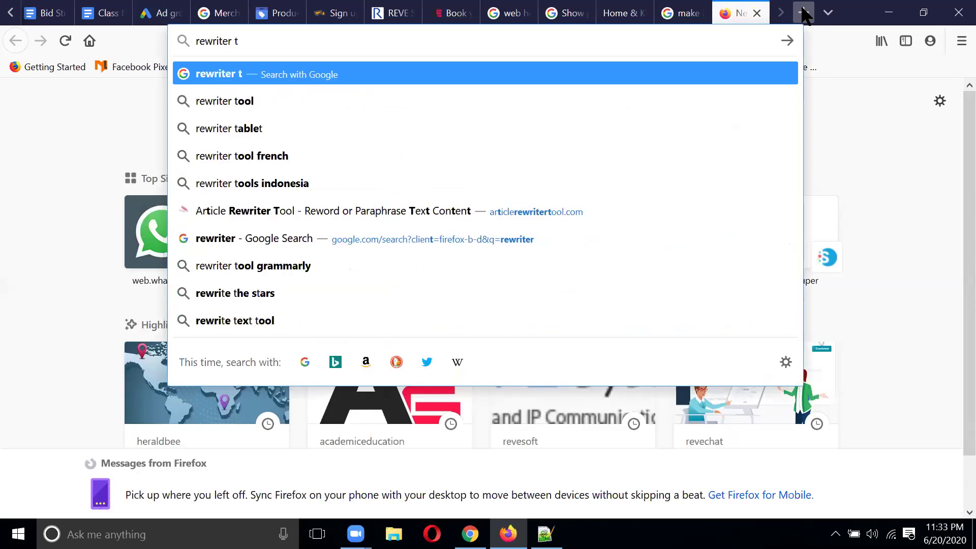
click(310, 104)
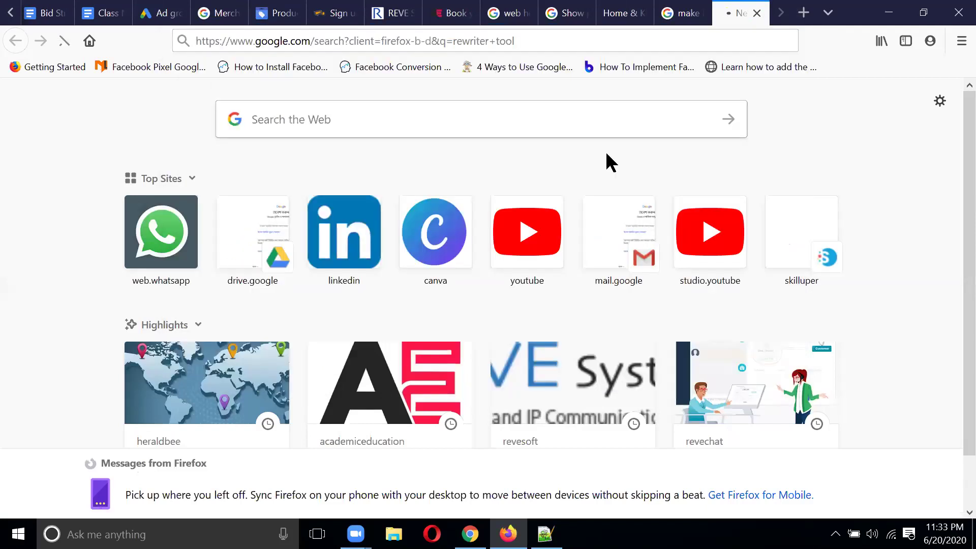
click(311, 239)
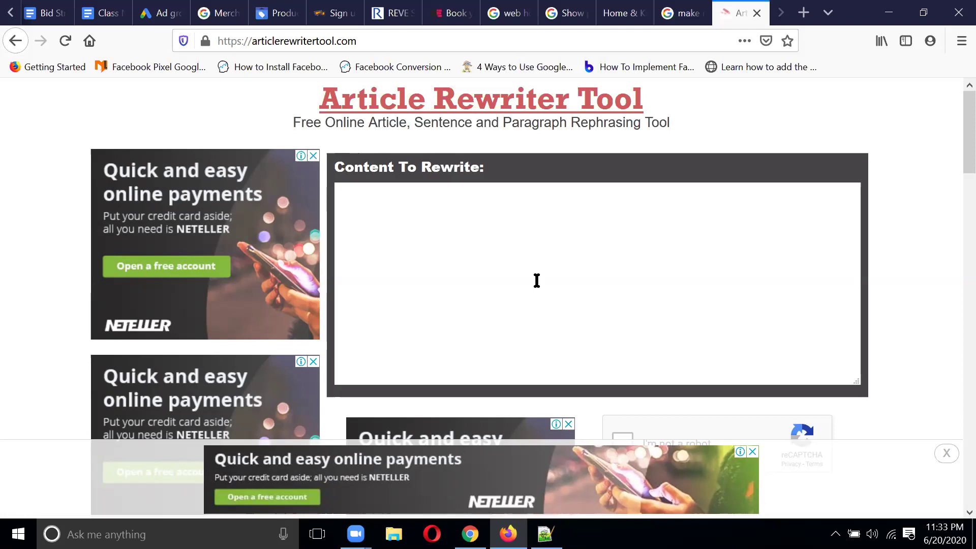
Step: Reload the articlerewritertool.com page with its empty Content To Rewrite box
key(F5)
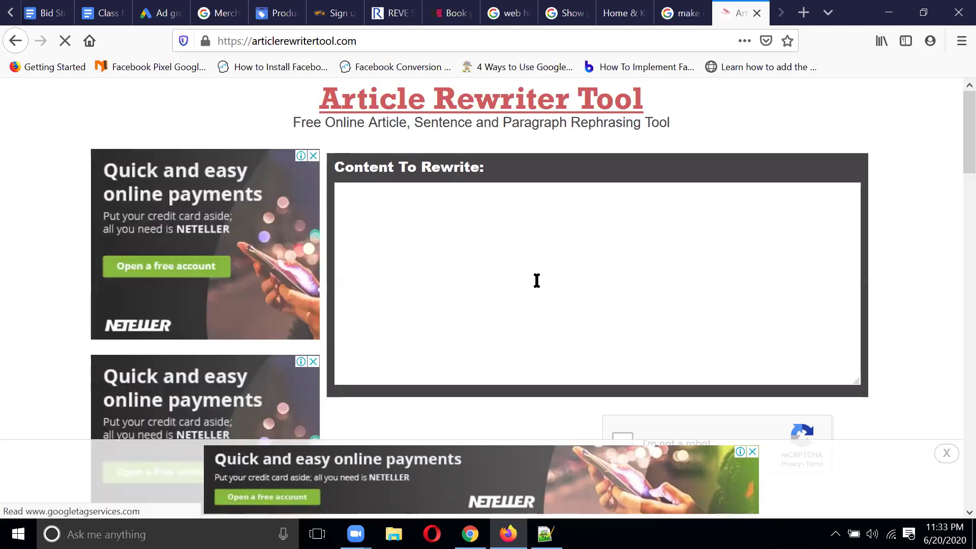